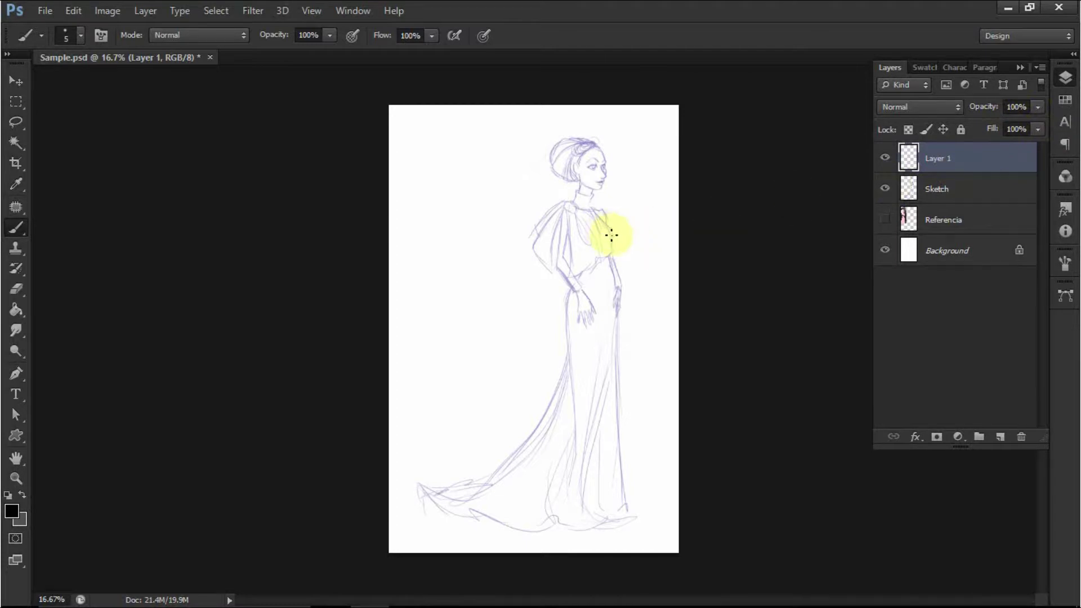
- Draw a test squiggle beside the face with the Hard Round Pressure Size brush
{"action": "key", "text": "ctrl+plus"}
{"action": "key", "text": "ctrl+plus"}
{"action": "key", "text": "ctrl+plus"}
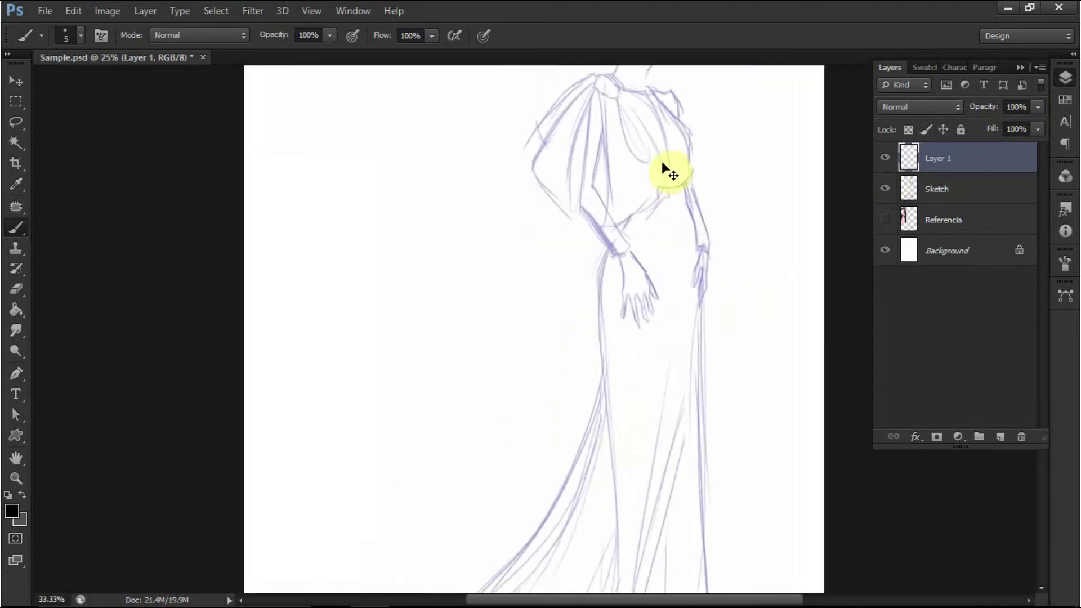
{"action": "key", "text": "space"}
{"action": "left_click_drag", "start_coordinate": [689, 135], "coordinate": [552, 324]}
{"action": "left_click_drag", "start_coordinate": [647, 74], "coordinate": [559, 262]}
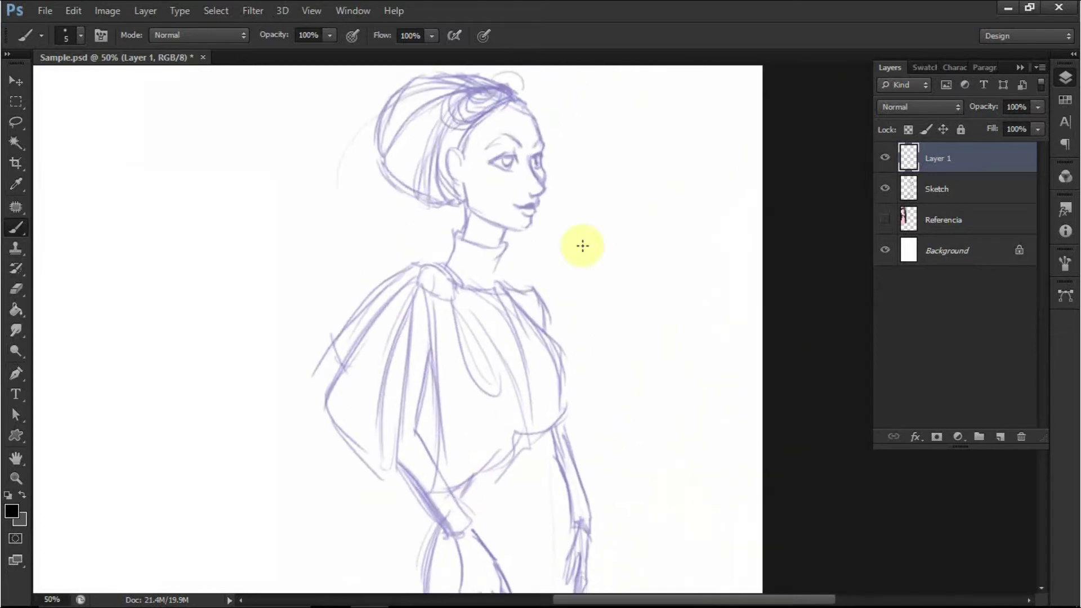
{"action": "key", "text": "ctrl+plus"}
{"action": "key", "text": "space"}
{"action": "left_click_drag", "start_coordinate": [637, 147], "coordinate": [571, 249]}
{"action": "scroll", "coordinate": [580, 193], "scroll_direction": "up", "scroll_amount": 1}
{"action": "left_click_drag", "start_coordinate": [580, 193], "coordinate": [558, 284]}
{"action": "left_click", "coordinate": [80, 35]}
{"action": "left_click", "coordinate": [137, 186]}
{"action": "left_click", "coordinate": [122, 237]}
{"action": "left_click", "coordinate": [489, 157]}
{"action": "left_click_drag", "start_coordinate": [474, 175], "coordinate": [700, 171]}
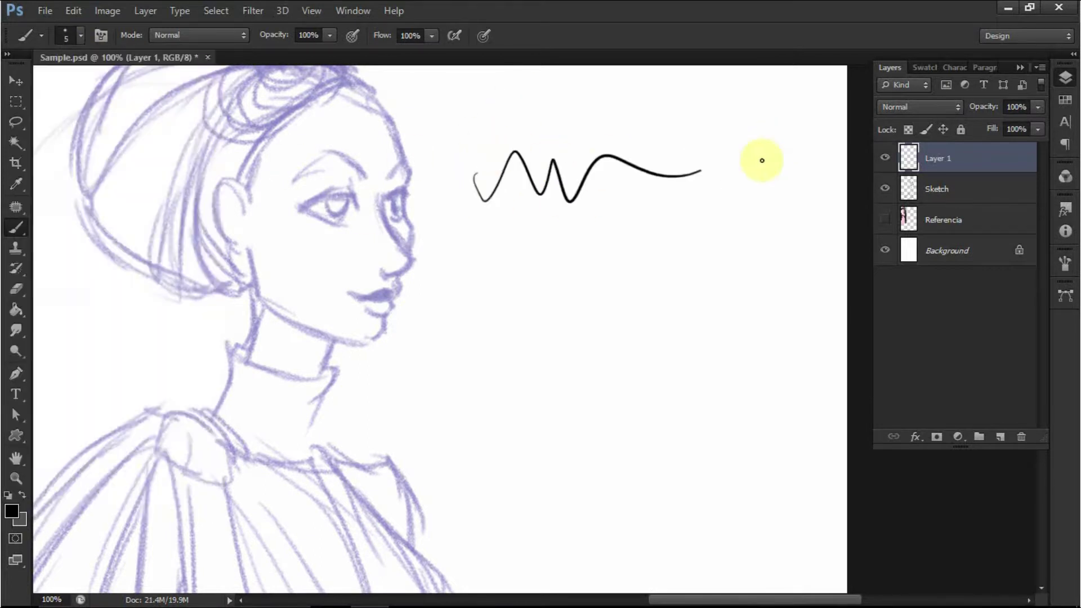
- Draw a second test squiggle under the first with the SAI.Brush preset
{"action": "left_click", "coordinate": [80, 35]}
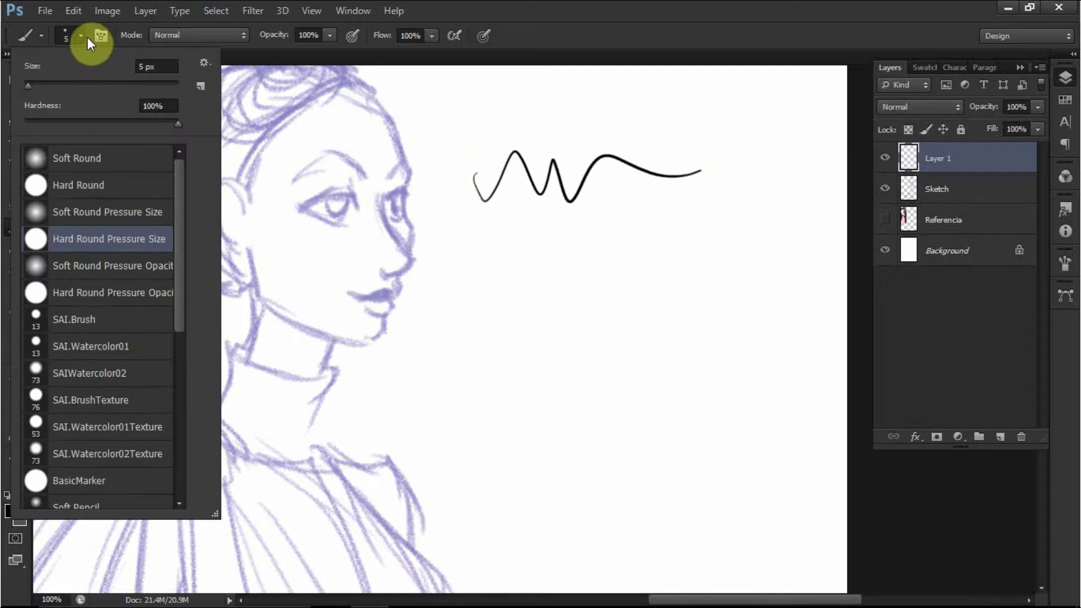
{"action": "left_click", "coordinate": [119, 325]}
{"action": "left_click", "coordinate": [471, 243]}
{"action": "mouse_move", "coordinate": [473, 244]}
{"action": "left_mouse_down"}
{"action": "mouse_move", "coordinate": [526, 272]}
{"action": "mouse_move", "coordinate": [693, 221]}
{"action": "left_mouse_up"}
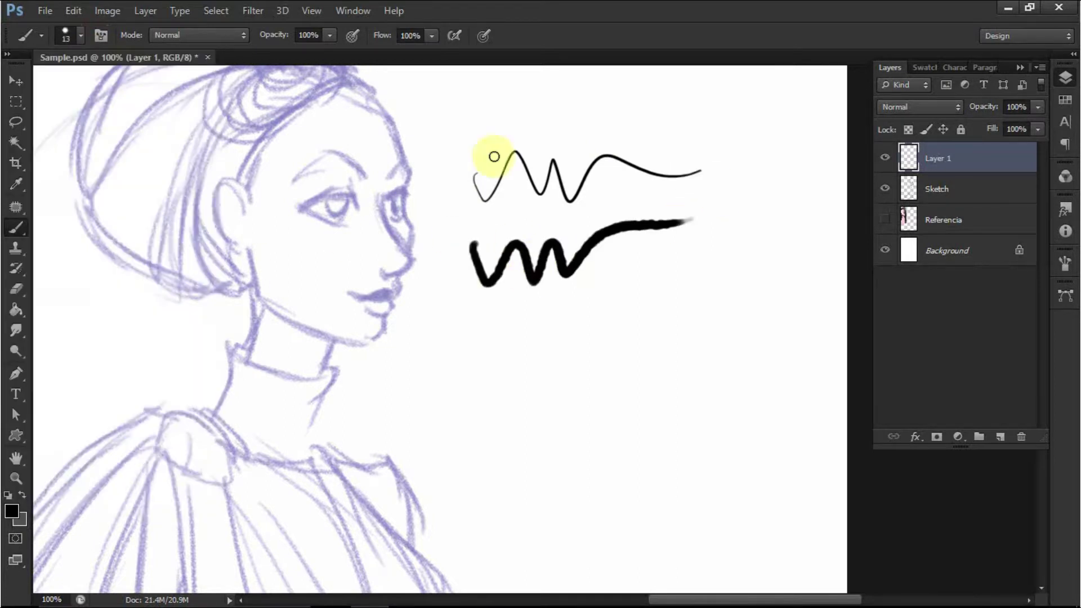
- Try a test stroke with the Hard Rough Pencil brush and undo it
{"action": "left_click", "coordinate": [82, 37]}
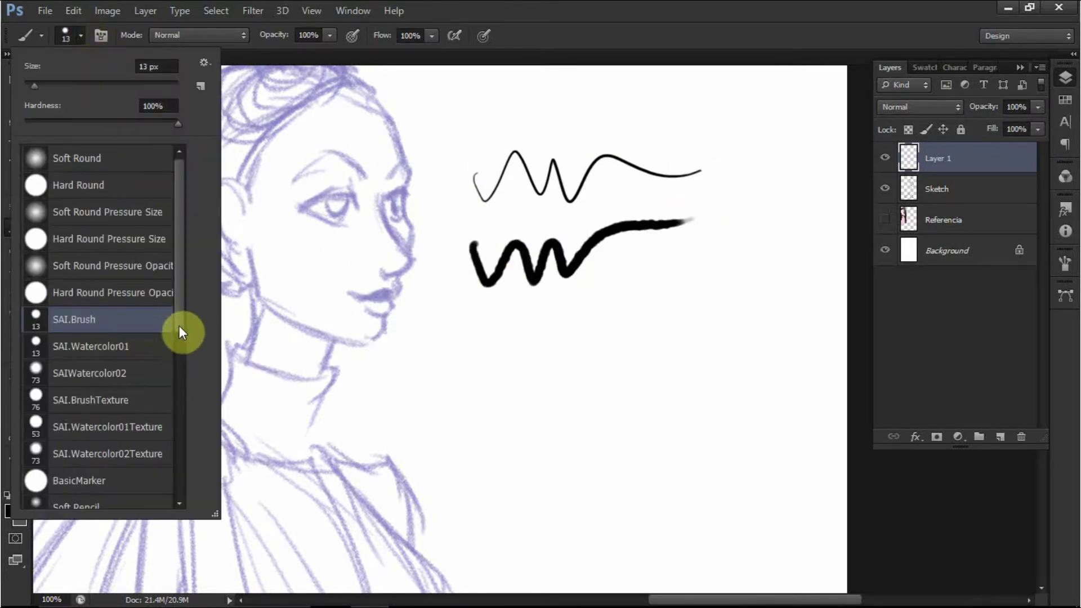
{"action": "scroll", "coordinate": [179, 328], "scroll_direction": "down", "scroll_amount": 5}
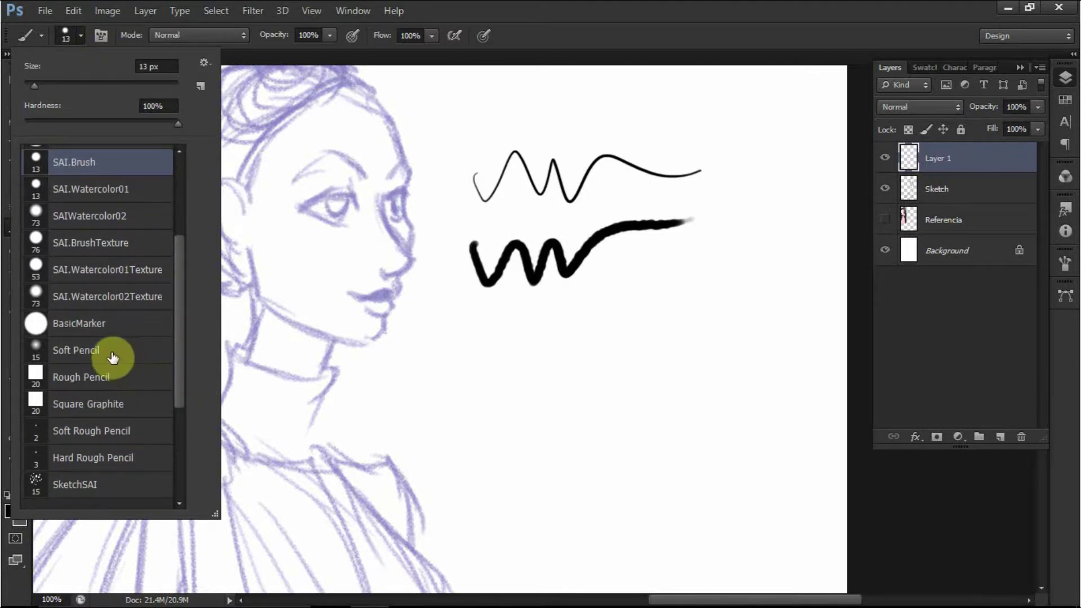
{"action": "left_click", "coordinate": [93, 458]}
{"action": "left_click", "coordinate": [495, 386]}
{"action": "mouse_move", "coordinate": [481, 398]}
{"action": "left_mouse_down"}
{"action": "mouse_move", "coordinate": [542, 372]}
{"action": "mouse_move", "coordinate": [625, 298]}
{"action": "left_mouse_up"}
{"action": "key", "text": "ctrl+z"}
- Draw a test squiggle below the thick one with the Soft Rough Pencil brush
{"action": "left_click", "coordinate": [81, 36]}
{"action": "left_click", "coordinate": [125, 438]}
{"action": "left_click", "coordinate": [482, 326]}
{"action": "mouse_move", "coordinate": [481, 335]}
{"action": "left_mouse_down"}
{"action": "mouse_move", "coordinate": [645, 287]}
{"action": "mouse_move", "coordinate": [666, 258]}
{"action": "left_mouse_up"}
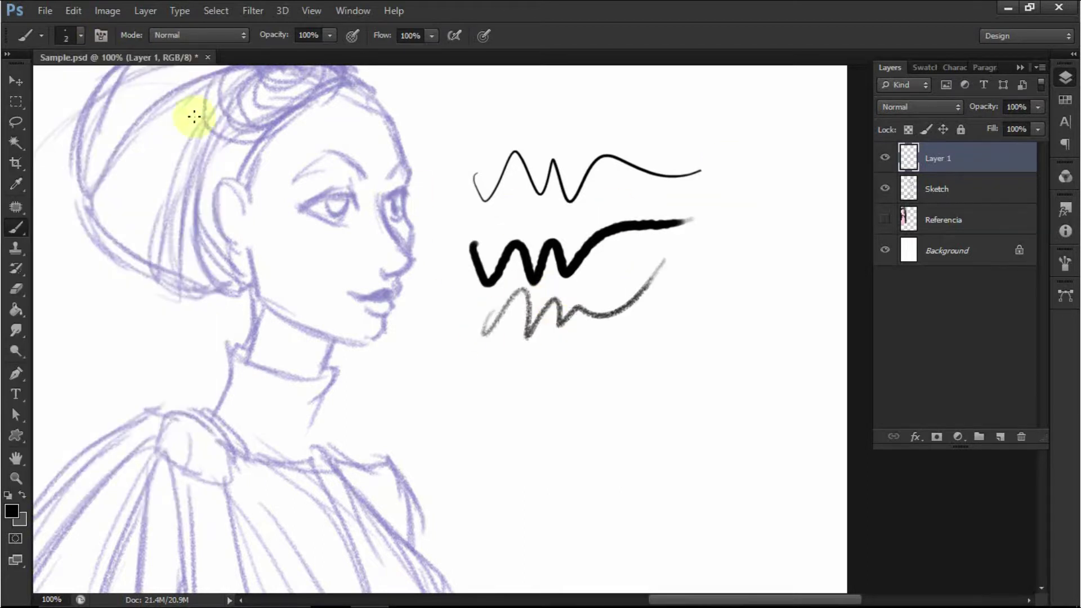
- Select the SketchSAI brush and draw a test squiggle below the other strokes
{"action": "left_click", "coordinate": [82, 37]}
{"action": "left_click", "coordinate": [116, 484]}
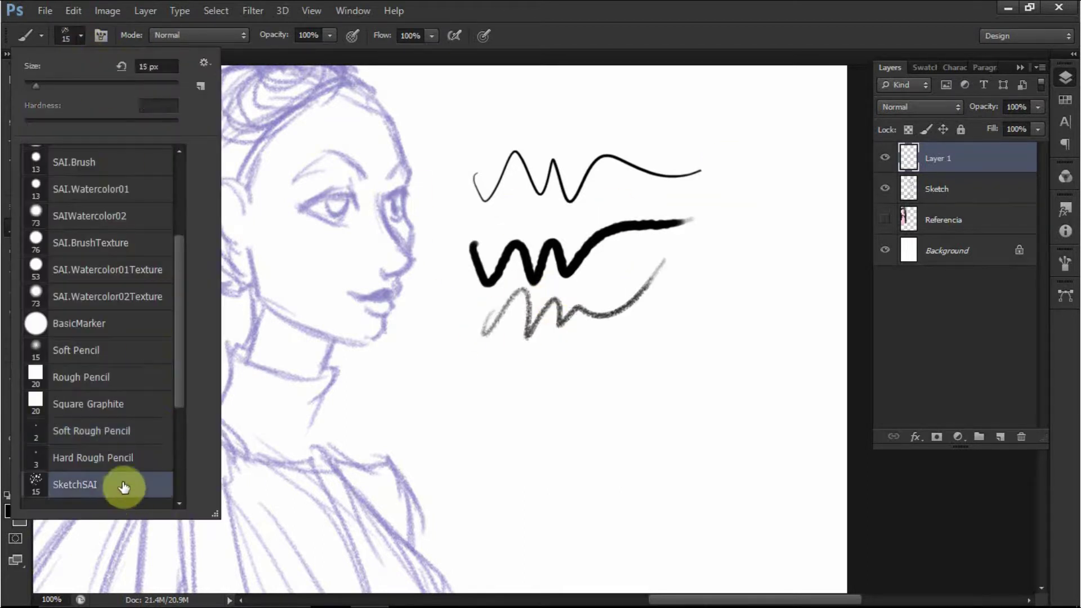
{"action": "left_click", "coordinate": [502, 390]}
{"action": "mouse_move", "coordinate": [492, 378]}
{"action": "left_mouse_down"}
{"action": "mouse_move", "coordinate": [531, 387]}
{"action": "mouse_move", "coordinate": [671, 314]}
{"action": "left_mouse_up"}
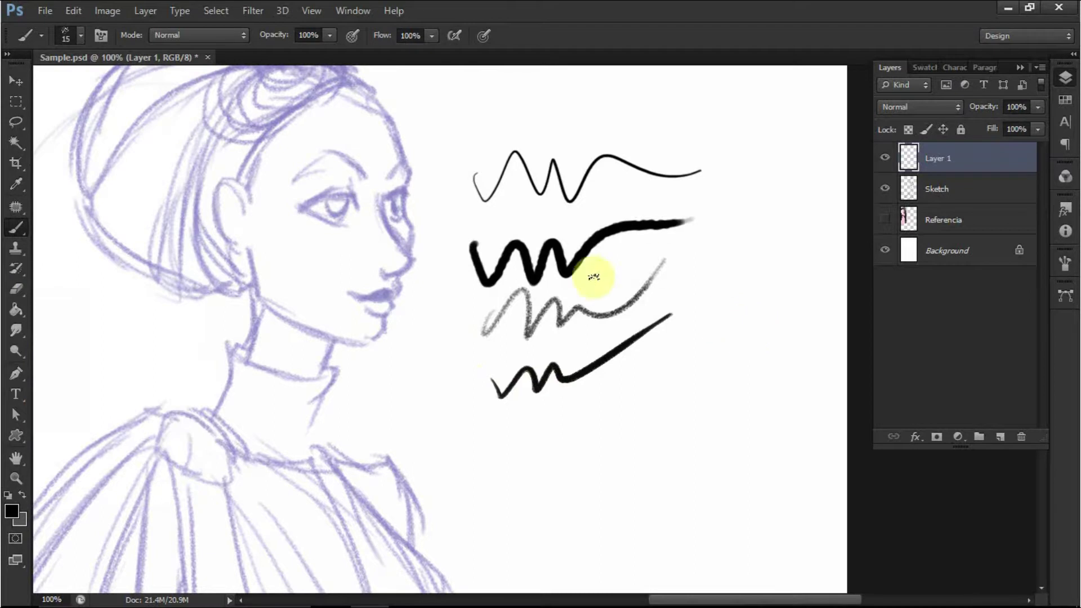
- Delete the layer with the test strokes and add a new layer named LineArt above Sketch
{"action": "left_click_drag", "start_coordinate": [962, 162], "coordinate": [1021, 437]}
{"action": "left_click", "coordinate": [1001, 439]}
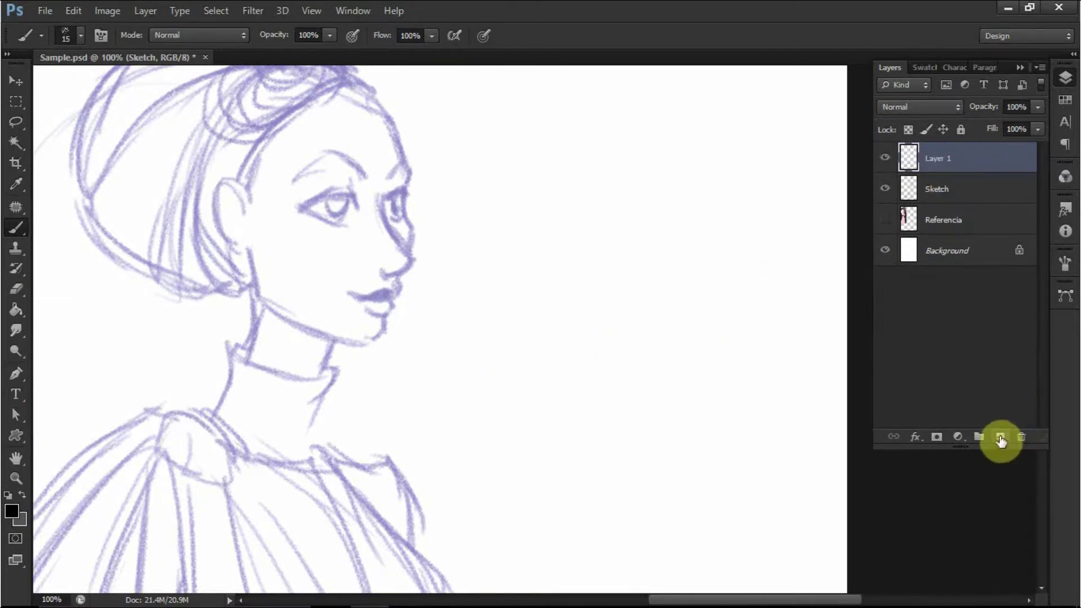
{"action": "double_click", "coordinate": [937, 160]}
{"action": "type", "text": "LineArt"}
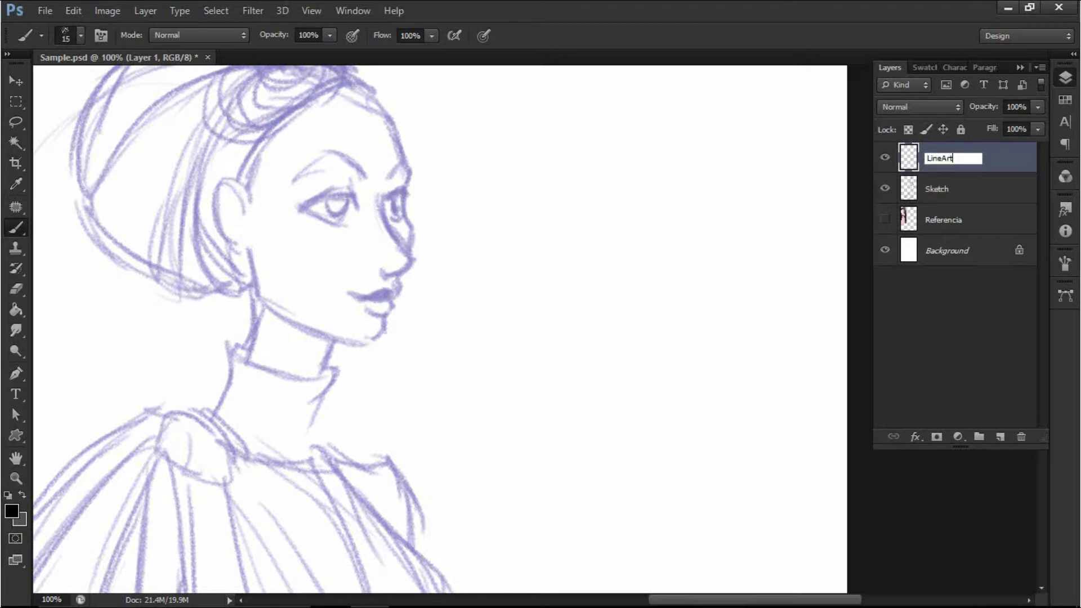
{"action": "key", "text": "Return"}
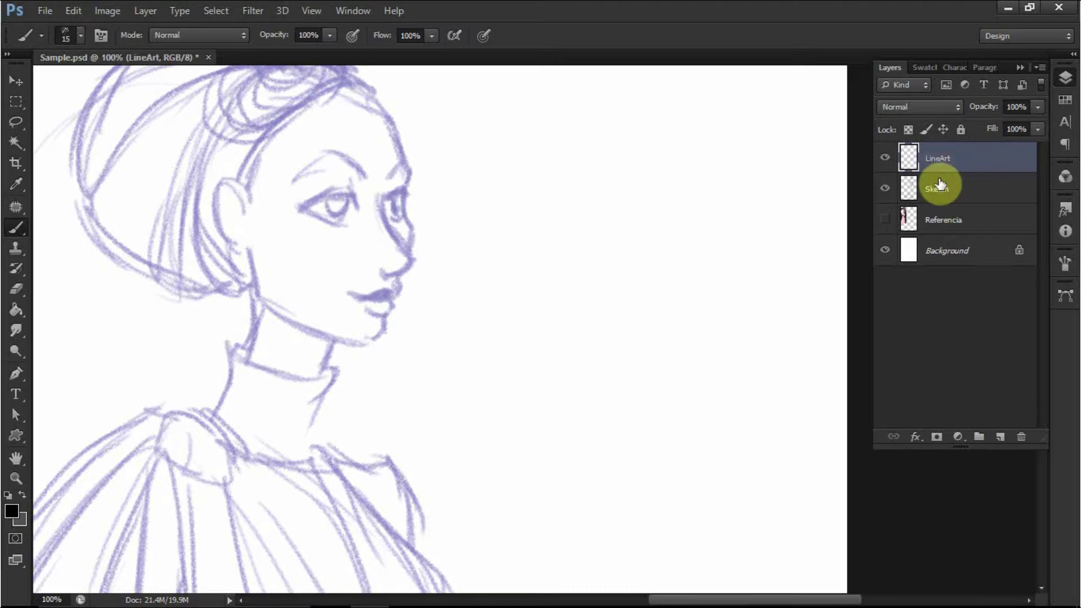
- Set the SketchSAI brush size to 7 px for inking the face
{"action": "mouse_move", "coordinate": [415, 260]}
{"action": "left_mouse_down"}
{"action": "mouse_move", "coordinate": [610, 306]}
{"action": "mouse_move", "coordinate": [625, 342]}
{"action": "mouse_move", "coordinate": [639, 337]}
{"action": "left_mouse_up"}
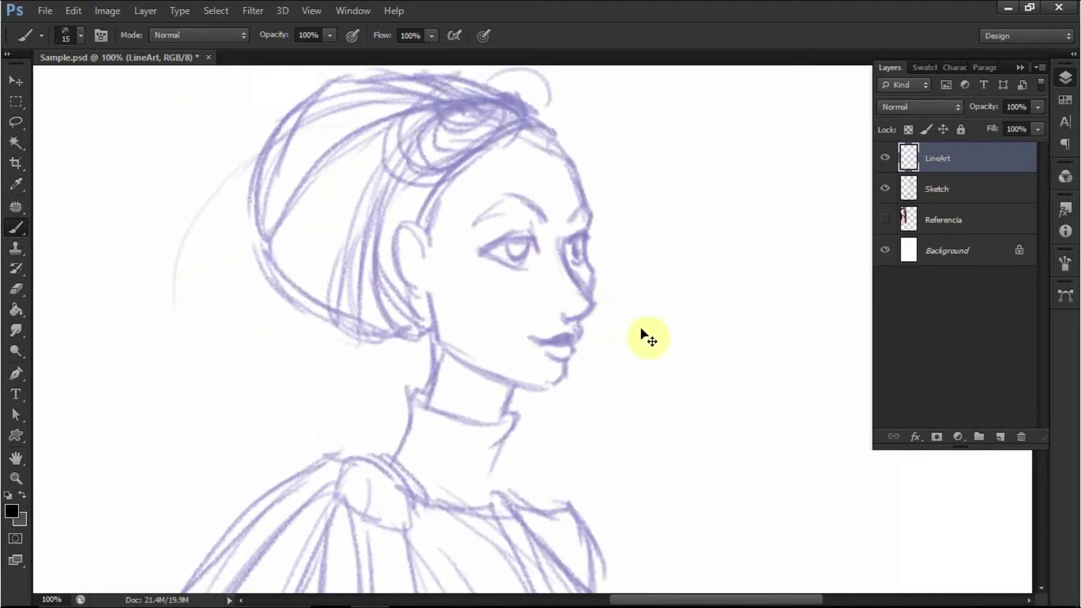
{"action": "scroll", "coordinate": [597, 264], "scroll_direction": "up", "scroll_amount": 2}
{"action": "right_click", "coordinate": [648, 137]}
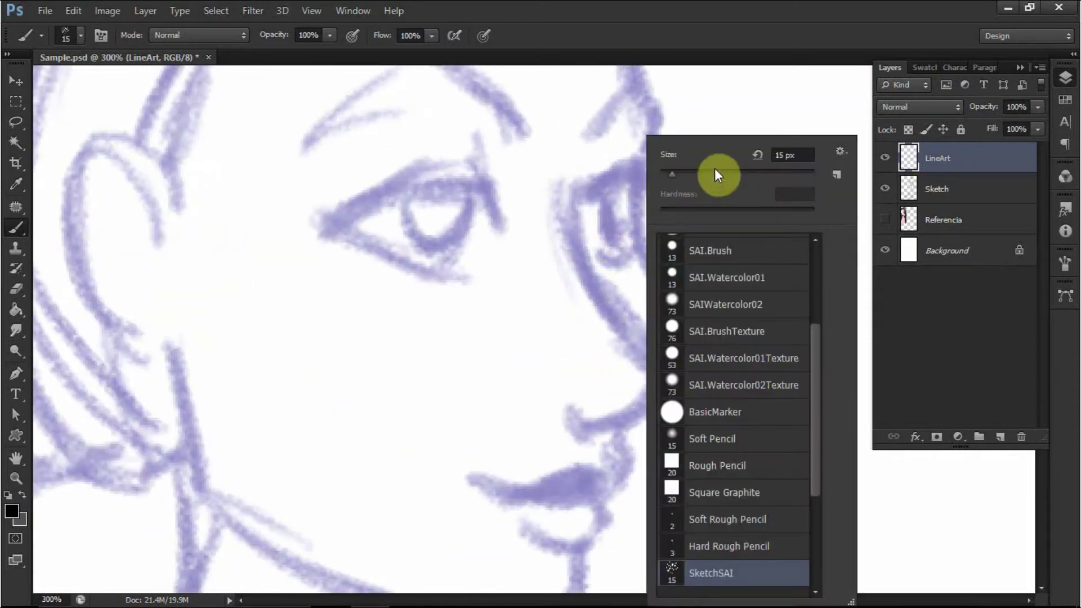
{"action": "left_click", "coordinate": [667, 146]}
{"action": "key", "text": "Return"}
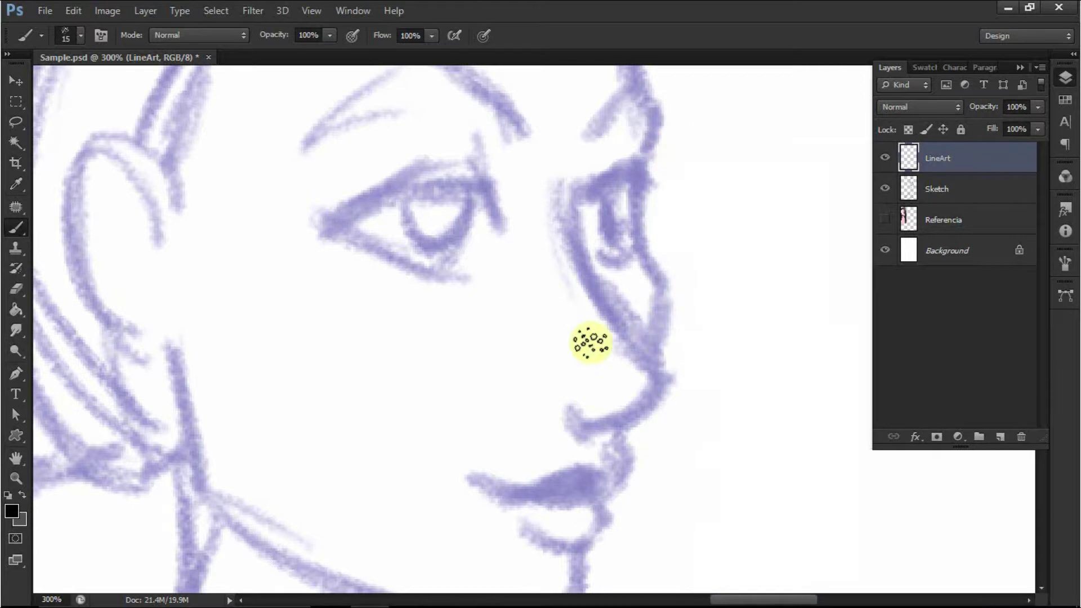
{"action": "right_click", "coordinate": [681, 236]}
{"action": "double_click", "coordinate": [824, 155]}
{"action": "type", "text": "7"}
{"action": "key", "text": "Return"}
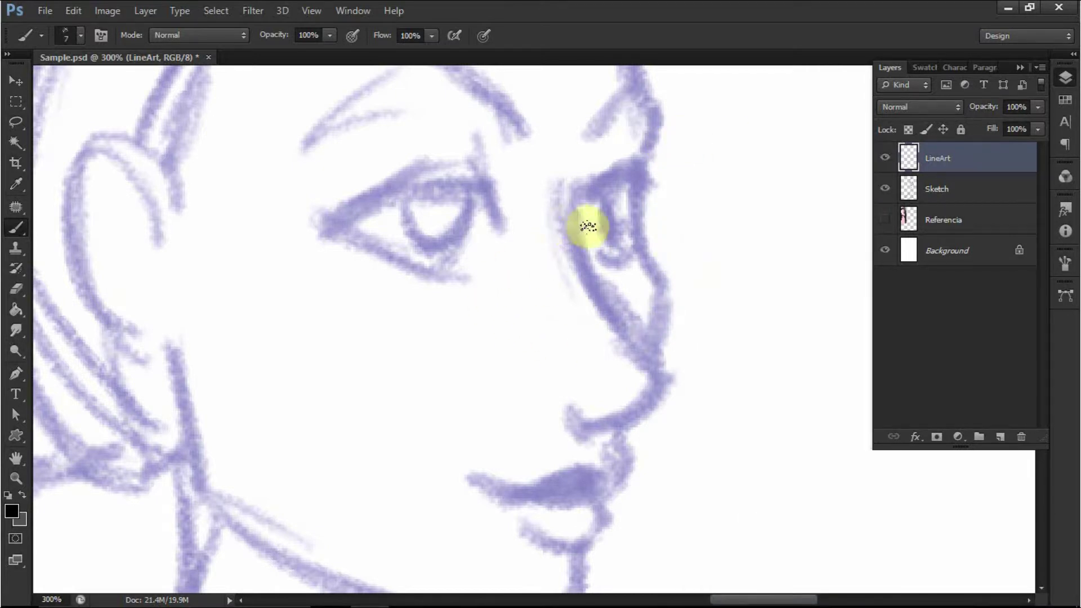
- Ink the nose over the sketch, from the inner eye corner down the bridge and around the tip to the nostril
{"action": "mouse_move", "coordinate": [580, 189]}
{"action": "left_mouse_down"}
{"action": "mouse_move", "coordinate": [610, 336]}
{"action": "mouse_move", "coordinate": [580, 212]}
{"action": "mouse_move", "coordinate": [676, 351]}
{"action": "mouse_move", "coordinate": [588, 254]}
{"action": "mouse_move", "coordinate": [661, 387]}
{"action": "left_mouse_up"}
{"action": "key", "text": "ctrl+z"}
{"action": "mouse_move", "coordinate": [634, 338]}
{"action": "left_mouse_down"}
{"action": "mouse_move", "coordinate": [663, 384]}
{"action": "mouse_move", "coordinate": [655, 372]}
{"action": "mouse_move", "coordinate": [652, 425]}
{"action": "mouse_move", "coordinate": [662, 388]}
{"action": "mouse_move", "coordinate": [618, 430]}
{"action": "mouse_move", "coordinate": [650, 419]}
{"action": "mouse_move", "coordinate": [608, 431]}
{"action": "left_mouse_up"}
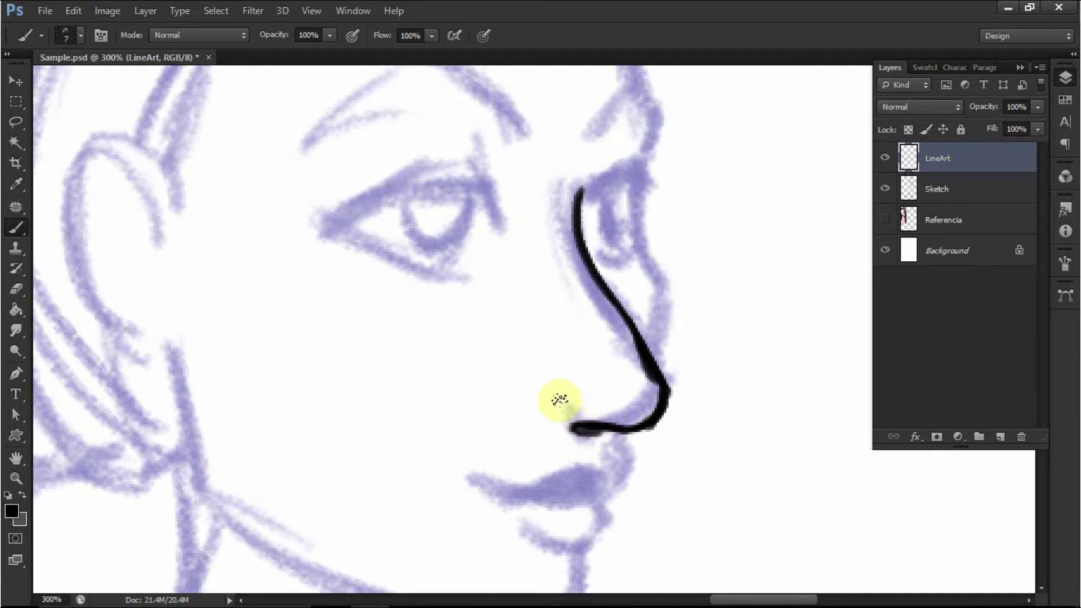
{"action": "left_click_drag", "start_coordinate": [570, 428], "coordinate": [562, 393]}
- Ink the profile of the lips, the line between them and a small accent on the upper lip
{"action": "left_click_drag", "start_coordinate": [689, 362], "coordinate": [719, 282]}
{"action": "mouse_move", "coordinate": [654, 353]}
{"action": "left_mouse_down"}
{"action": "mouse_move", "coordinate": [663, 382]}
{"action": "mouse_move", "coordinate": [655, 372]}
{"action": "mouse_move", "coordinate": [654, 399]}
{"action": "mouse_move", "coordinate": [624, 427]}
{"action": "mouse_move", "coordinate": [648, 416]}
{"action": "mouse_move", "coordinate": [611, 472]}
{"action": "left_mouse_up"}
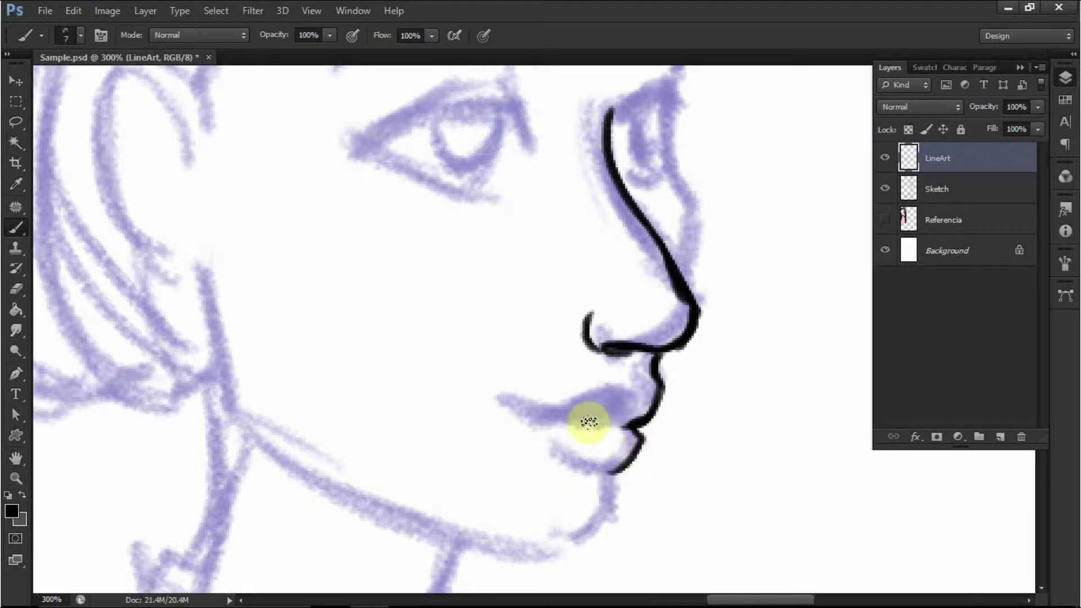
{"action": "left_click_drag", "start_coordinate": [511, 407], "coordinate": [636, 445]}
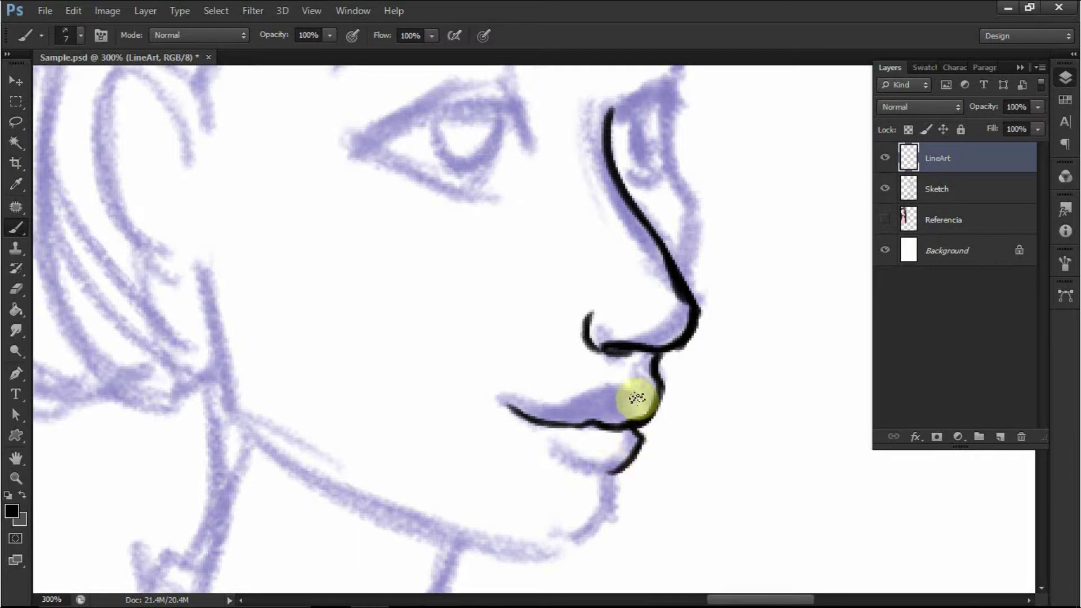
{"action": "left_click_drag", "start_coordinate": [607, 388], "coordinate": [633, 395]}
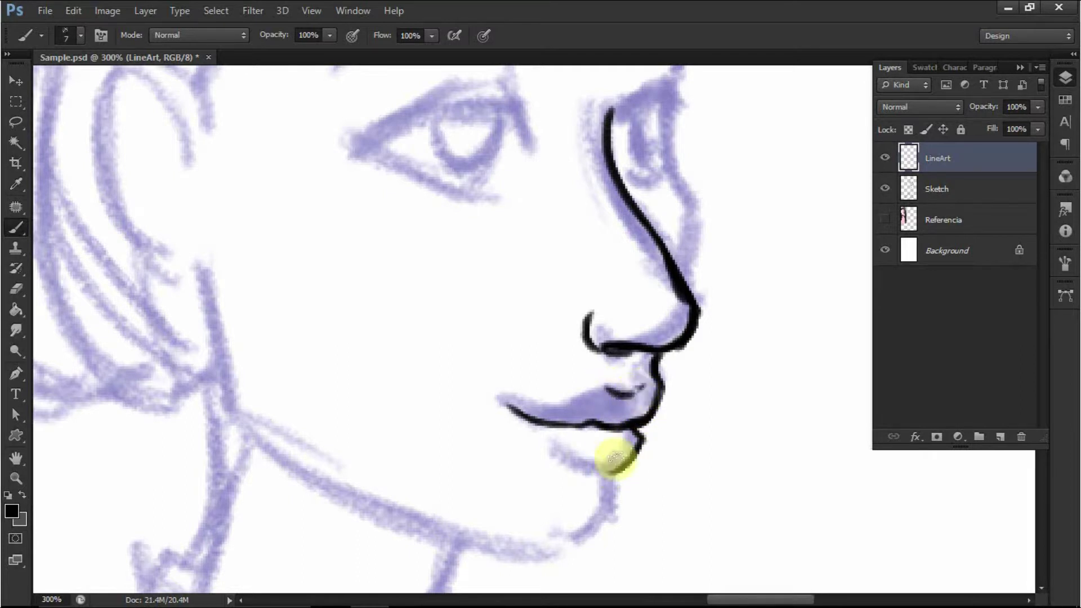
- Ink the chin and jawline up to the ear, and the far contour of the face from brow to nose
{"action": "left_click_drag", "start_coordinate": [683, 422], "coordinate": [729, 324]}
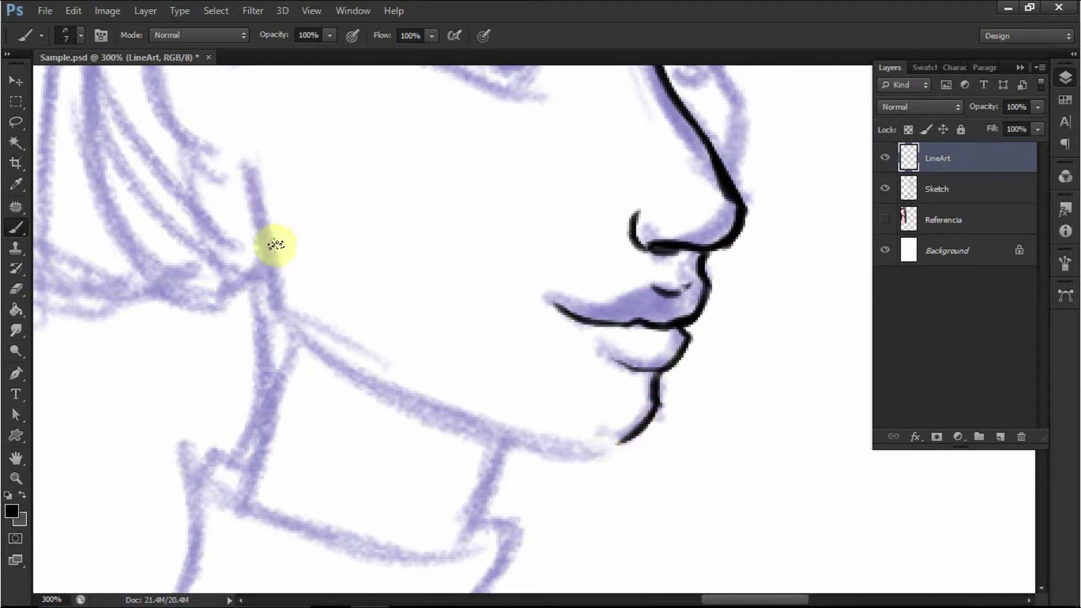
{"action": "mouse_move", "coordinate": [250, 179]}
{"action": "left_mouse_down"}
{"action": "mouse_move", "coordinate": [288, 321]}
{"action": "mouse_move", "coordinate": [280, 317]}
{"action": "mouse_move", "coordinate": [328, 361]}
{"action": "mouse_move", "coordinate": [477, 427]}
{"action": "mouse_move", "coordinate": [618, 442]}
{"action": "left_mouse_up"}
{"action": "left_click_drag", "start_coordinate": [746, 236], "coordinate": [736, 357]}
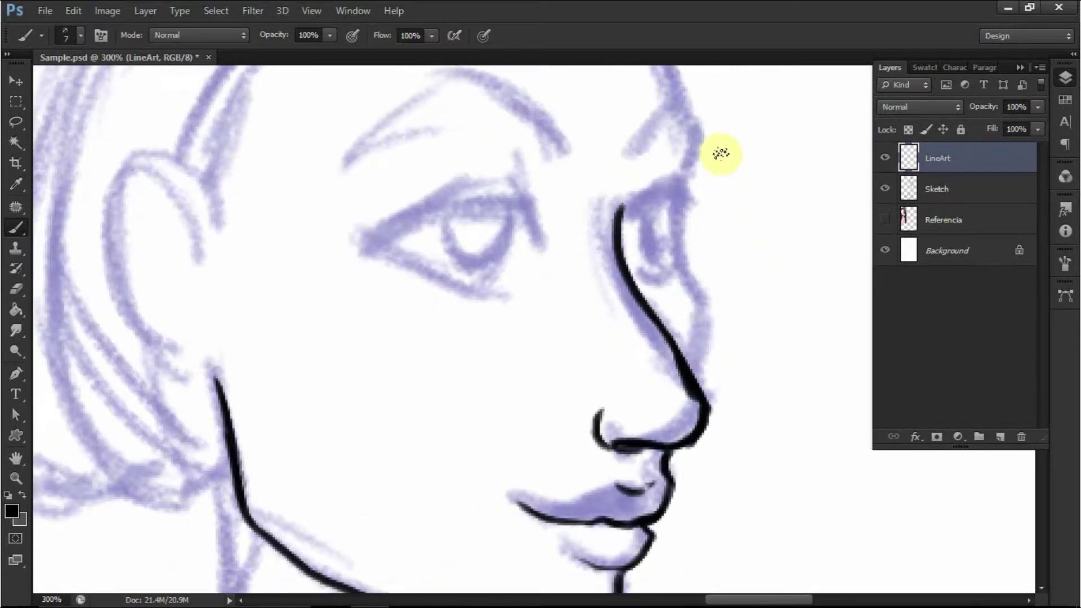
{"action": "mouse_move", "coordinate": [703, 145]}
{"action": "left_mouse_down"}
{"action": "mouse_move", "coordinate": [687, 256]}
{"action": "mouse_move", "coordinate": [706, 155]}
{"action": "mouse_move", "coordinate": [687, 239]}
{"action": "mouse_move", "coordinate": [698, 253]}
{"action": "mouse_move", "coordinate": [706, 157]}
{"action": "mouse_move", "coordinate": [695, 273]}
{"action": "mouse_move", "coordinate": [698, 180]}
{"action": "mouse_move", "coordinate": [689, 220]}
{"action": "mouse_move", "coordinate": [707, 281]}
{"action": "mouse_move", "coordinate": [697, 283]}
{"action": "mouse_move", "coordinate": [709, 314]}
{"action": "mouse_move", "coordinate": [707, 303]}
{"action": "mouse_move", "coordinate": [700, 356]}
{"action": "left_mouse_up"}
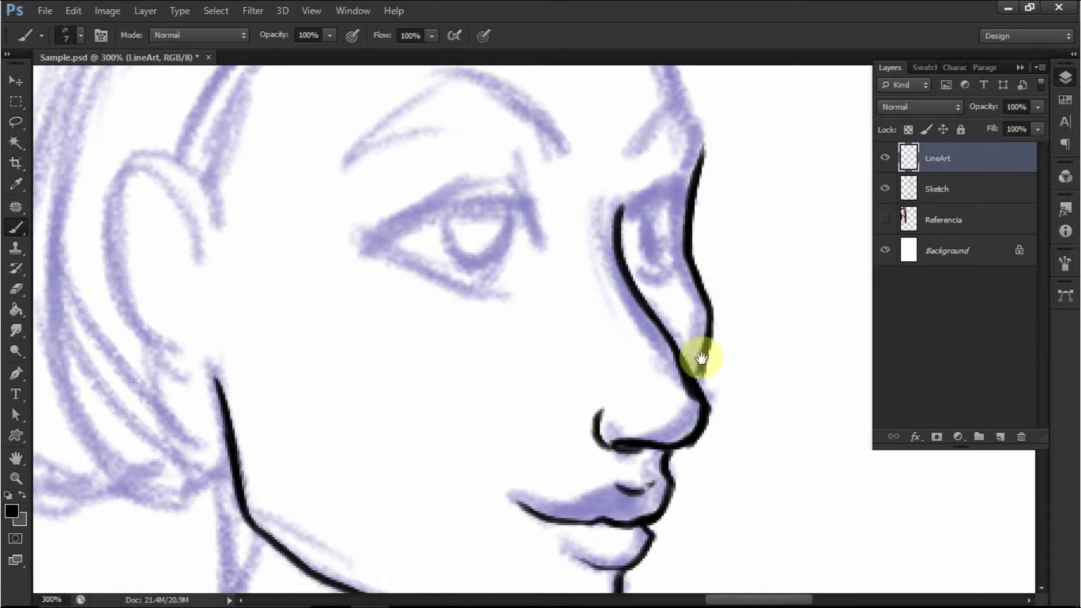
- Ink the near eye's upper lid as a thick tapered line
{"action": "key", "text": "space"}
{"action": "left_click_drag", "start_coordinate": [727, 366], "coordinate": [750, 353]}
{"action": "left_click_drag", "start_coordinate": [757, 404], "coordinate": [761, 453]}
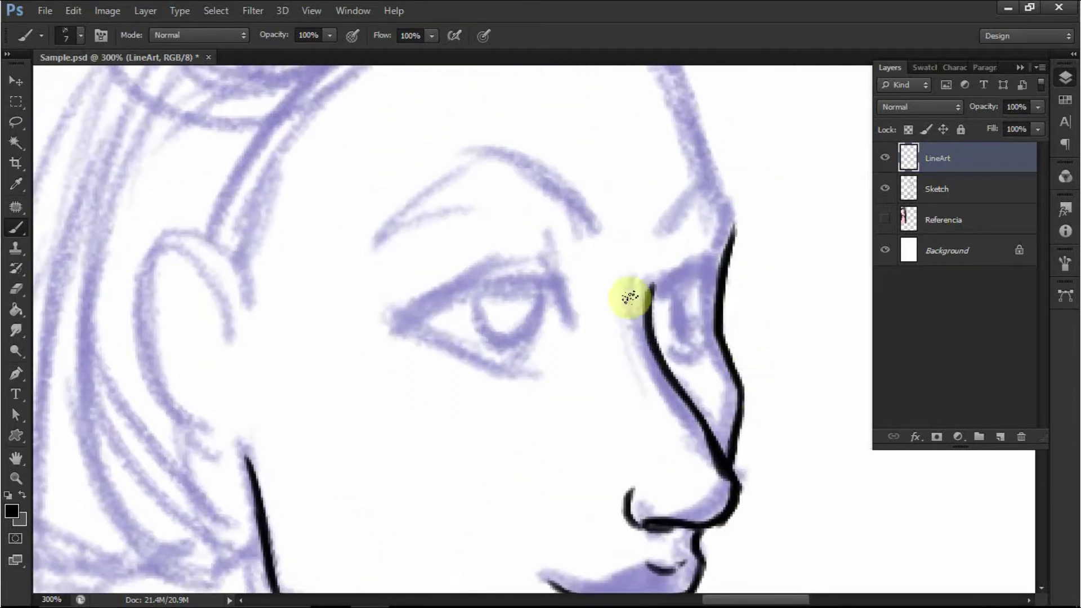
{"action": "mouse_move", "coordinate": [415, 325]}
{"action": "left_mouse_down"}
{"action": "mouse_move", "coordinate": [517, 280]}
{"action": "mouse_move", "coordinate": [429, 322]}
{"action": "mouse_move", "coordinate": [519, 289]}
{"action": "mouse_move", "coordinate": [460, 295]}
{"action": "mouse_move", "coordinate": [502, 297]}
{"action": "mouse_move", "coordinate": [482, 282]}
{"action": "mouse_move", "coordinate": [455, 301]}
{"action": "mouse_move", "coordinate": [538, 275]}
{"action": "left_mouse_up"}
{"action": "left_click_drag", "start_coordinate": [458, 299], "coordinate": [548, 285]}
{"action": "left_click_drag", "start_coordinate": [438, 315], "coordinate": [555, 294]}
- Draw short eyelashes along the near eye's upper lid and out from its front corner
{"action": "mouse_move", "coordinate": [472, 292]}
{"action": "left_mouse_down"}
{"action": "mouse_move", "coordinate": [557, 286]}
{"action": "mouse_move", "coordinate": [586, 321]}
{"action": "mouse_move", "coordinate": [557, 258]}
{"action": "left_mouse_up"}
{"action": "key", "text": "ctrl+z"}
{"action": "left_click_drag", "start_coordinate": [500, 277], "coordinate": [526, 253]}
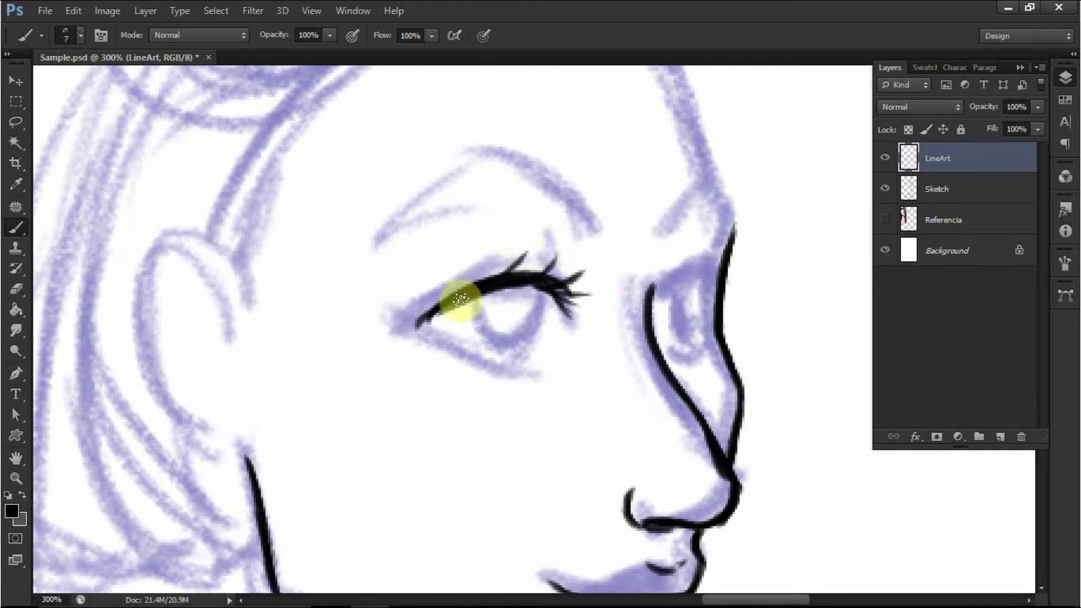
{"action": "mouse_move", "coordinate": [485, 283]}
{"action": "left_mouse_down"}
{"action": "mouse_move", "coordinate": [481, 265]}
{"action": "mouse_move", "coordinate": [531, 254]}
{"action": "mouse_move", "coordinate": [567, 265]}
{"action": "mouse_move", "coordinate": [557, 256]}
{"action": "left_mouse_up"}
{"action": "left_click_drag", "start_coordinate": [493, 277], "coordinate": [506, 253]}
{"action": "left_click_drag", "start_coordinate": [464, 284], "coordinate": [474, 262]}
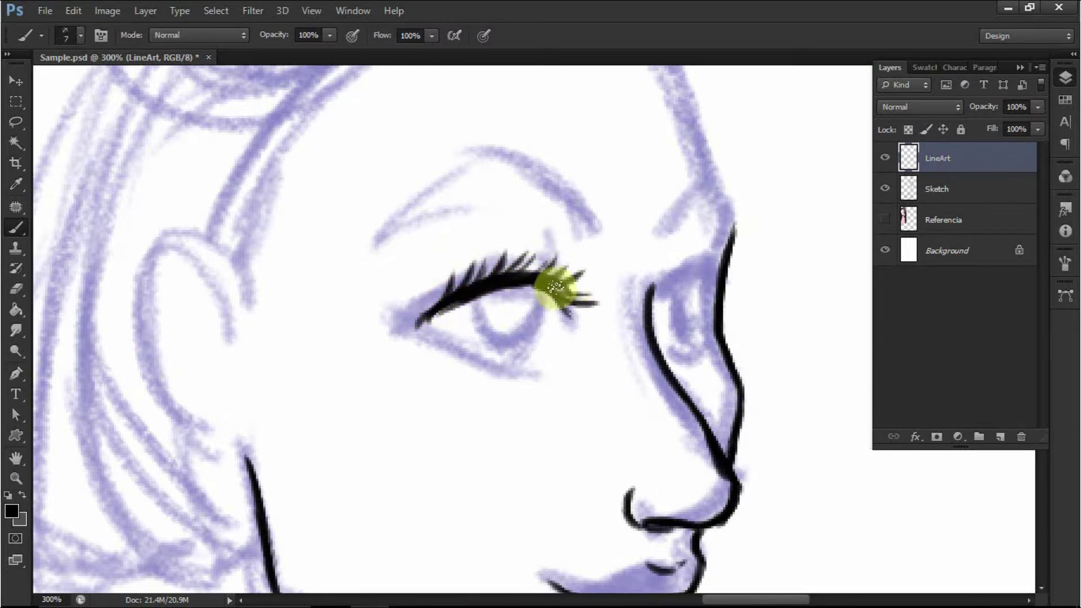
{"action": "mouse_move", "coordinate": [560, 290]}
{"action": "left_mouse_down"}
{"action": "mouse_move", "coordinate": [607, 284]}
{"action": "mouse_move", "coordinate": [600, 319]}
{"action": "left_mouse_up"}
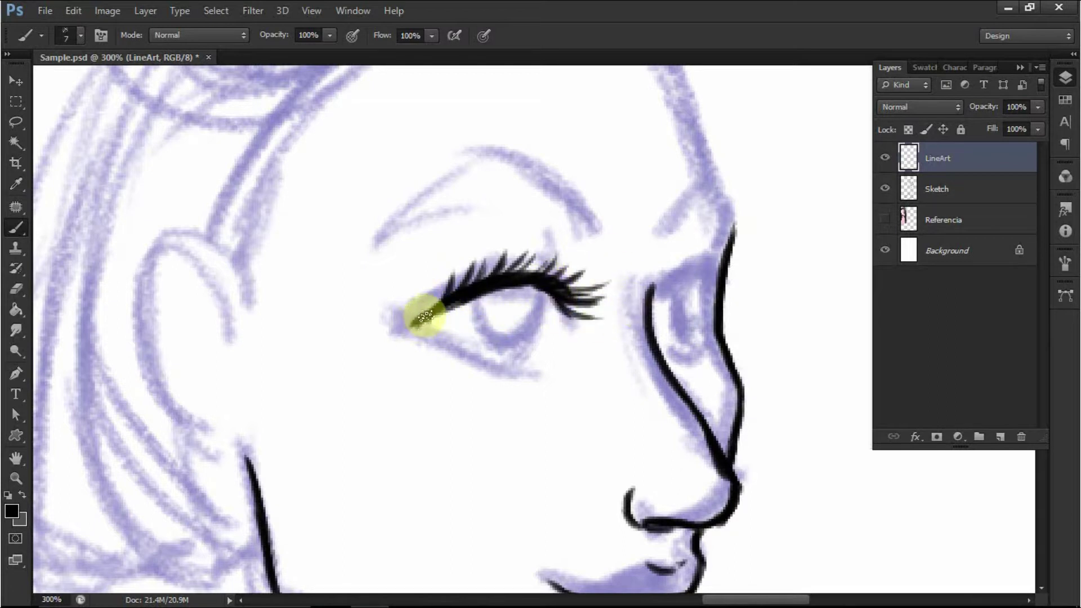
- Ink the near eye's lower lid and iris outline, plus the upper lid of the far eye
{"action": "mouse_move", "coordinate": [427, 328]}
{"action": "left_mouse_down"}
{"action": "mouse_move", "coordinate": [489, 361]}
{"action": "mouse_move", "coordinate": [474, 366]}
{"action": "mouse_move", "coordinate": [491, 354]}
{"action": "mouse_move", "coordinate": [475, 364]}
{"action": "mouse_move", "coordinate": [499, 371]}
{"action": "mouse_move", "coordinate": [544, 372]}
{"action": "mouse_move", "coordinate": [557, 333]}
{"action": "left_mouse_up"}
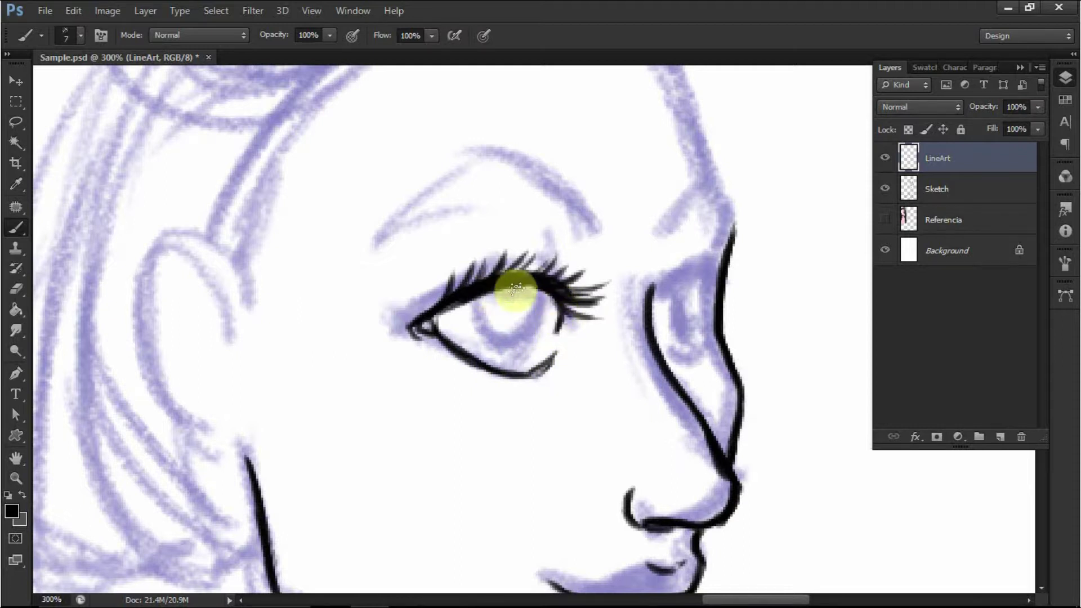
{"action": "mouse_move", "coordinate": [483, 292]}
{"action": "left_mouse_down"}
{"action": "mouse_move", "coordinate": [506, 309]}
{"action": "mouse_move", "coordinate": [477, 320]}
{"action": "mouse_move", "coordinate": [498, 300]}
{"action": "mouse_move", "coordinate": [487, 327]}
{"action": "mouse_move", "coordinate": [485, 298]}
{"action": "mouse_move", "coordinate": [525, 327]}
{"action": "mouse_move", "coordinate": [481, 314]}
{"action": "mouse_move", "coordinate": [541, 322]}
{"action": "mouse_move", "coordinate": [508, 345]}
{"action": "mouse_move", "coordinate": [544, 290]}
{"action": "left_mouse_up"}
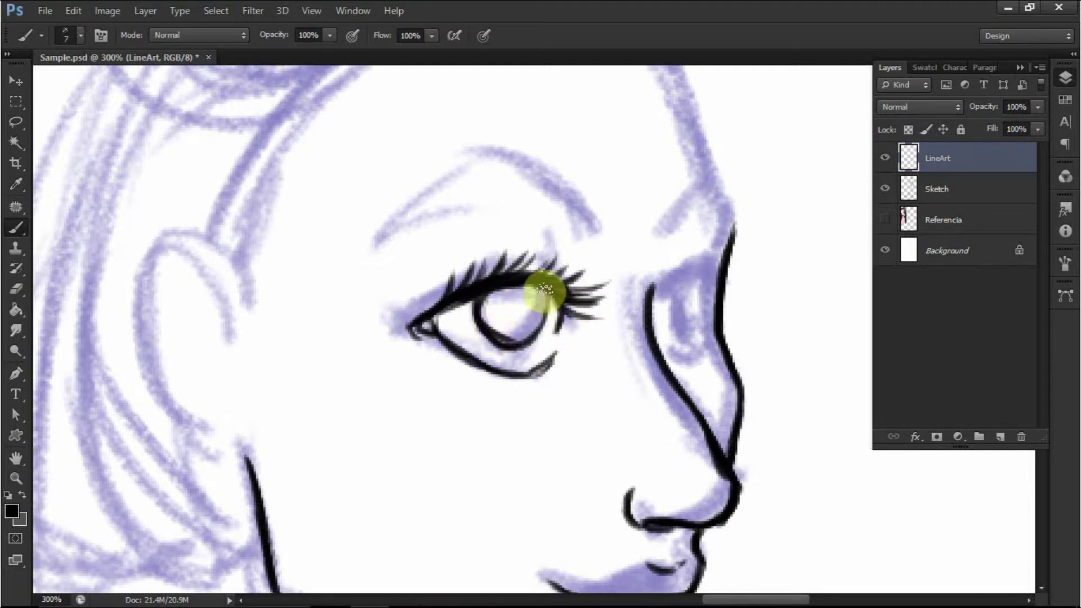
{"action": "mouse_move", "coordinate": [692, 272]}
{"action": "left_mouse_down"}
{"action": "mouse_move", "coordinate": [687, 217]}
{"action": "mouse_move", "coordinate": [652, 239]}
{"action": "mouse_move", "coordinate": [688, 211]}
{"action": "left_mouse_up"}
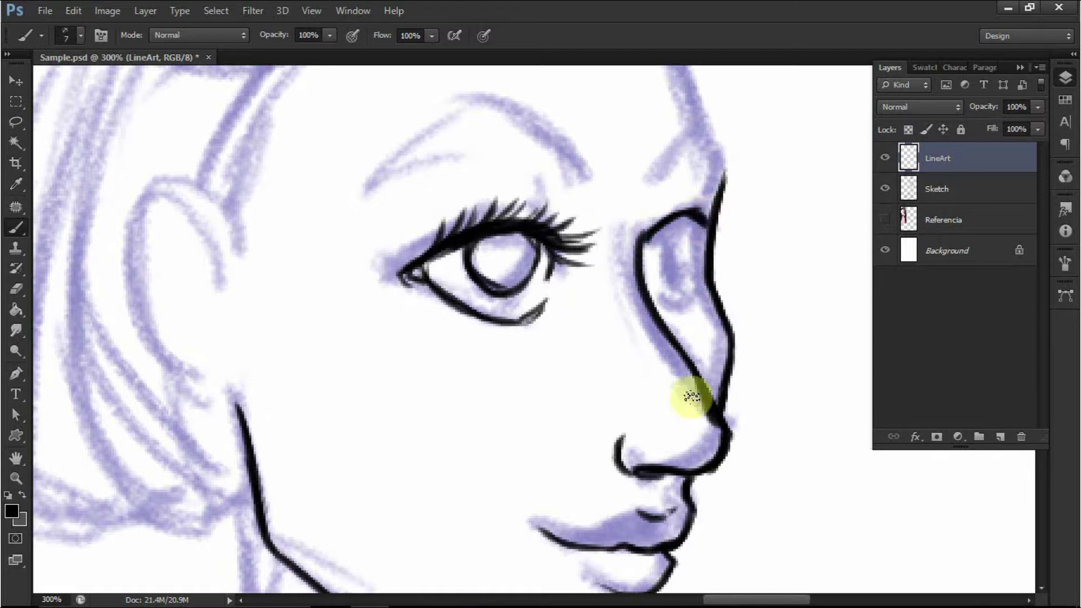
- Flip the whole canvas horizontally
{"action": "left_click", "coordinate": [82, 11]}
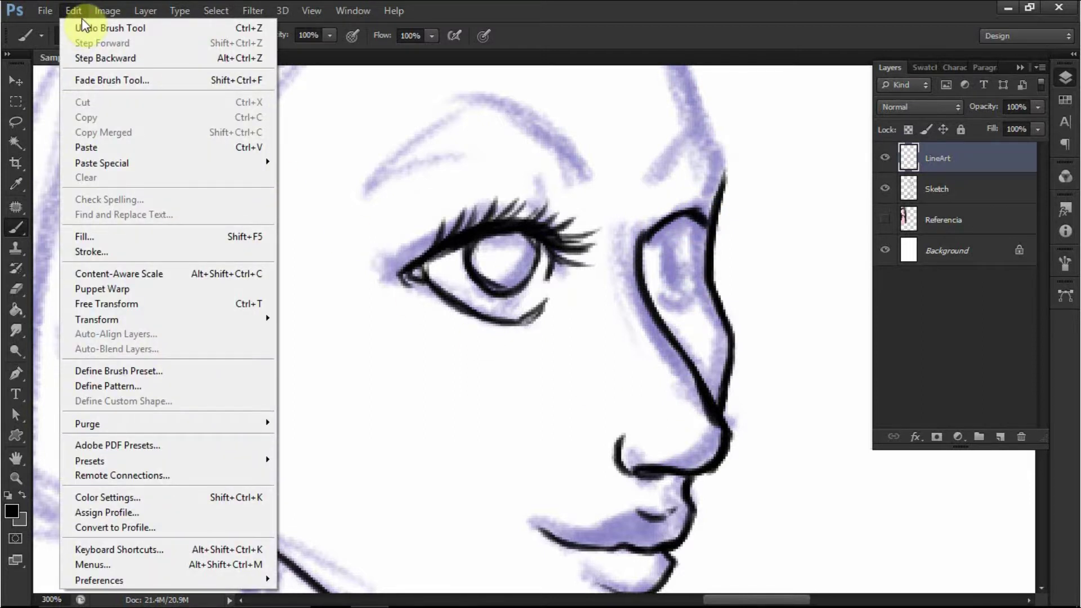
{"action": "mouse_move", "coordinate": [107, 12]}
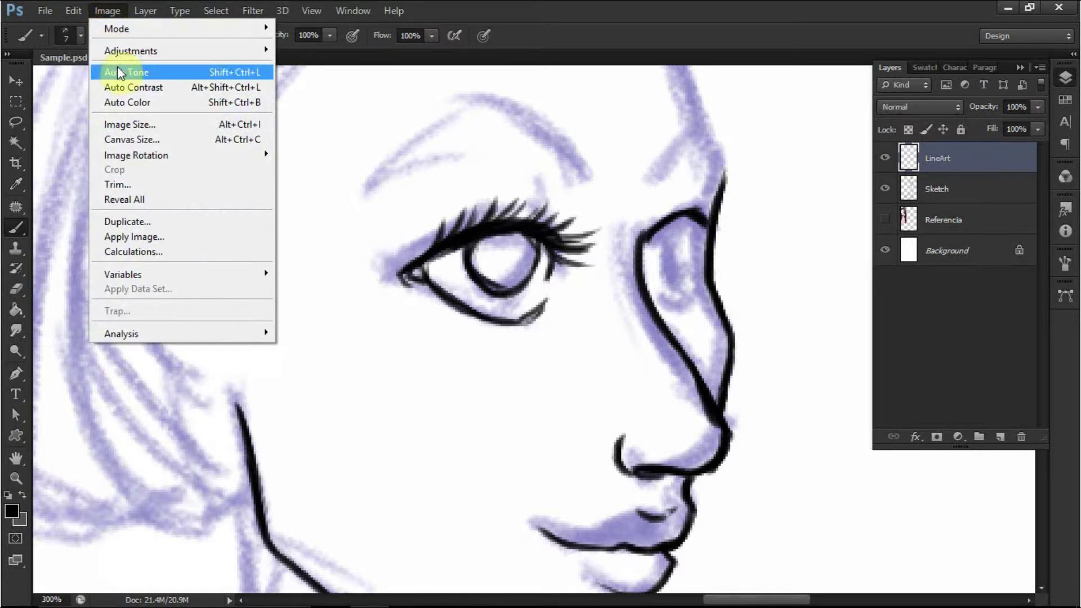
{"action": "mouse_move", "coordinate": [169, 155]}
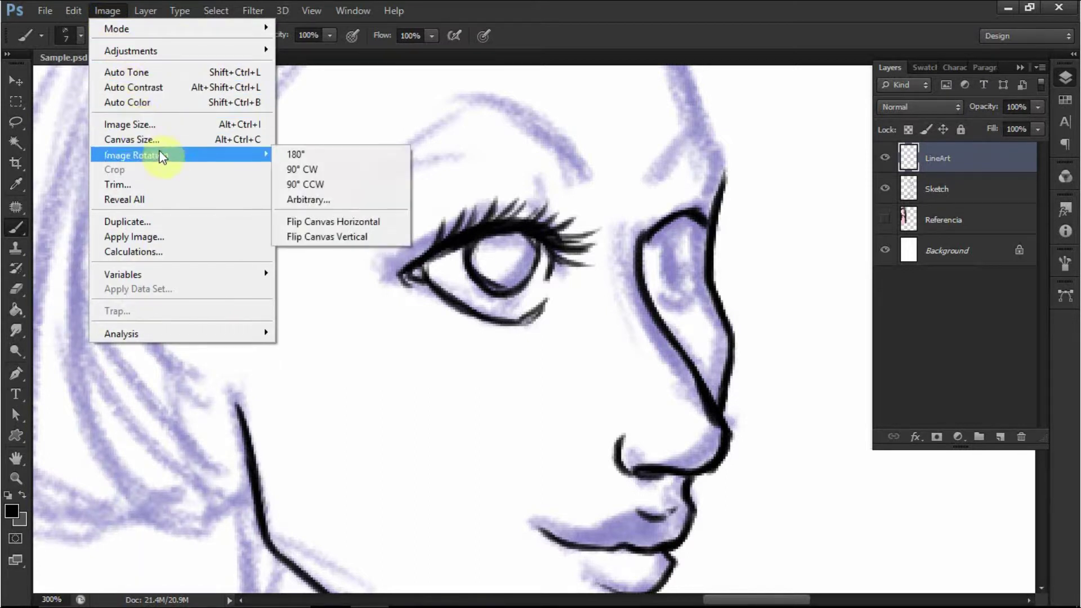
{"action": "left_click", "coordinate": [360, 223]}
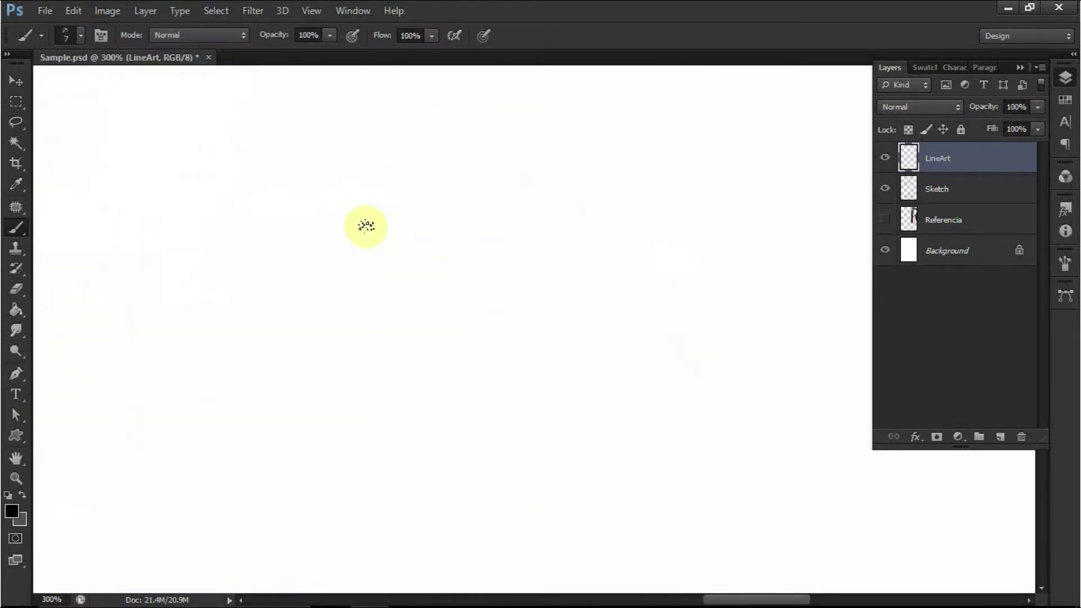
- Ink the far eye's iris outline, thicken its upper lid and draw short eyelashes out from its outer corner
{"action": "mouse_move", "coordinate": [175, 220]}
{"action": "left_mouse_down"}
{"action": "mouse_move", "coordinate": [353, 272]}
{"action": "mouse_move", "coordinate": [490, 263]}
{"action": "left_mouse_up"}
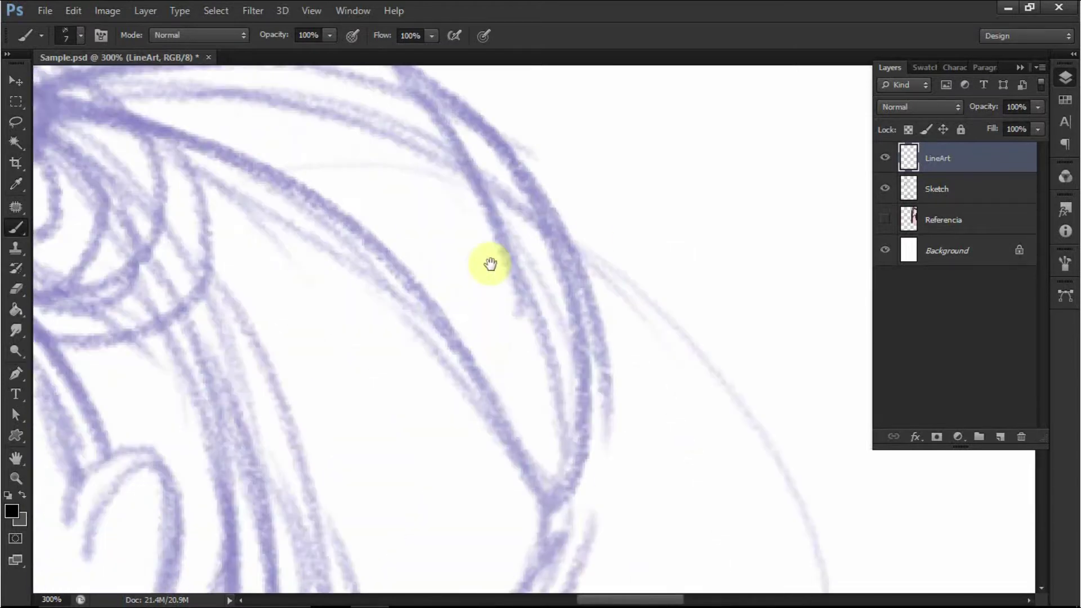
{"action": "key", "text": "ctrl+minus"}
{"action": "key", "text": "ctrl+minus"}
{"action": "scroll", "coordinate": [494, 268], "scroll_direction": "down", "scroll_amount": 2}
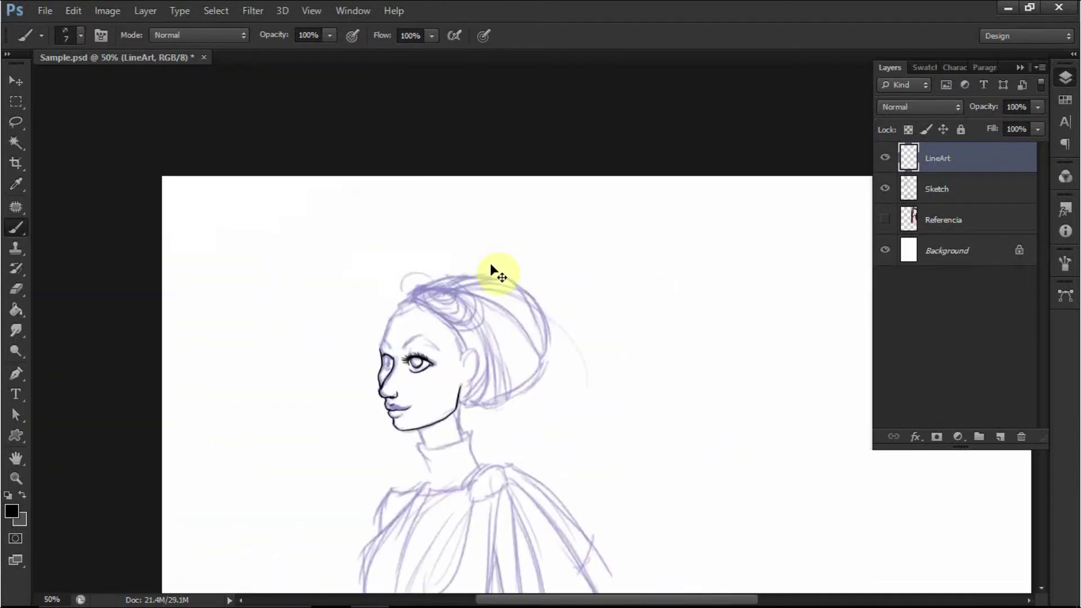
{"action": "scroll", "coordinate": [494, 270], "scroll_direction": "up", "scroll_amount": 2}
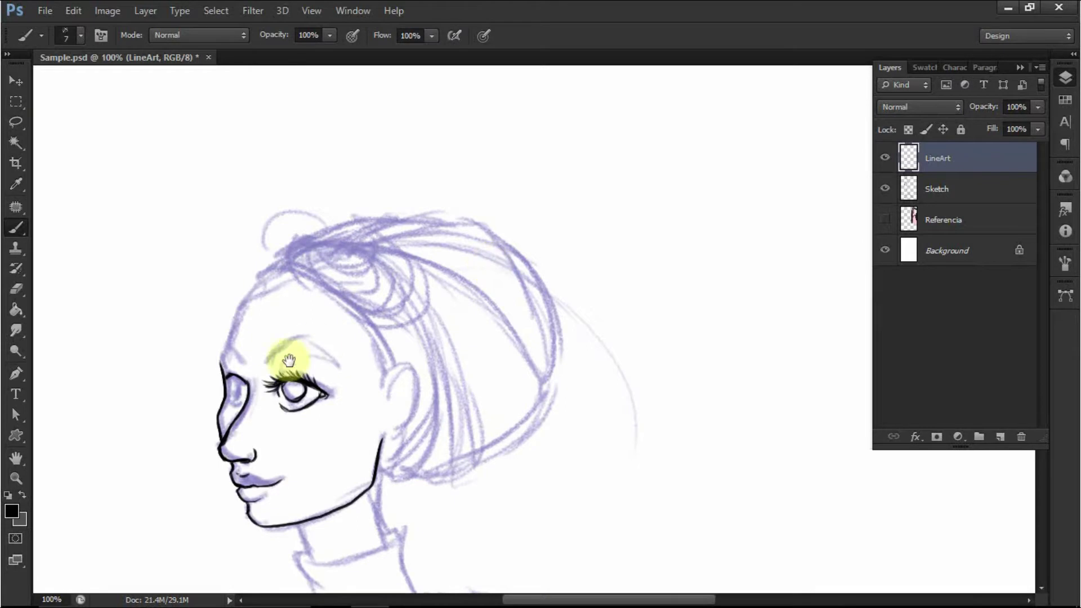
{"action": "left_click_drag", "start_coordinate": [318, 347], "coordinate": [423, 244]}
{"action": "key", "text": "ctrl+plus"}
{"action": "key", "text": "ctrl+plus"}
{"action": "mouse_move", "coordinate": [383, 303]}
{"action": "left_mouse_down"}
{"action": "mouse_move", "coordinate": [451, 340]}
{"action": "mouse_move", "coordinate": [661, 369]}
{"action": "left_mouse_up"}
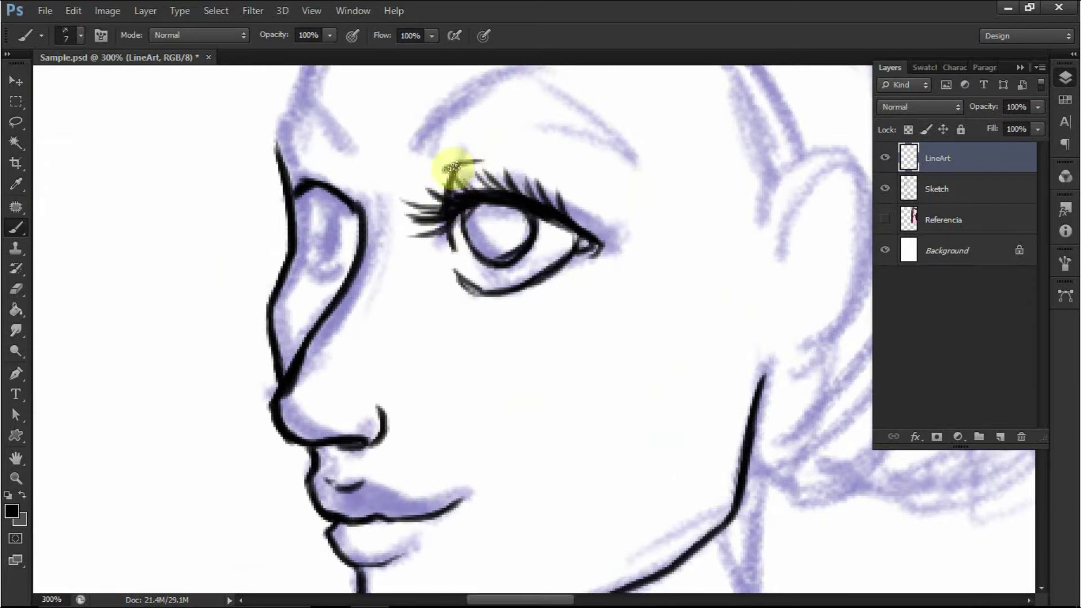
{"action": "left_click_drag", "start_coordinate": [426, 178], "coordinate": [464, 143]}
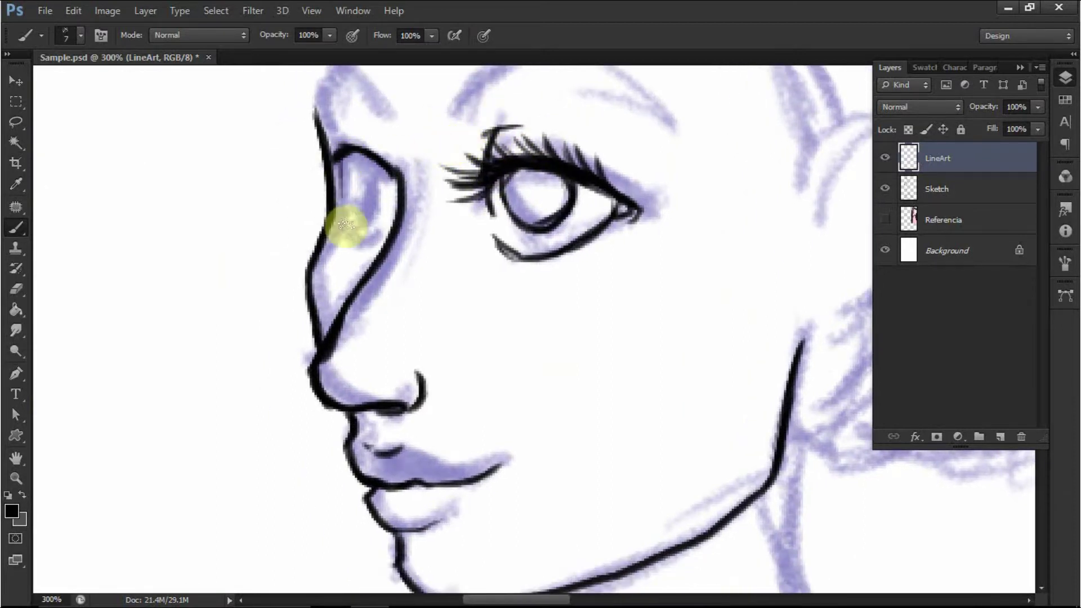
{"action": "mouse_move", "coordinate": [341, 159]}
{"action": "left_mouse_down"}
{"action": "mouse_move", "coordinate": [345, 197]}
{"action": "mouse_move", "coordinate": [367, 223]}
{"action": "mouse_move", "coordinate": [377, 163]}
{"action": "mouse_move", "coordinate": [299, 170]}
{"action": "left_mouse_up"}
{"action": "mouse_move", "coordinate": [309, 110]}
{"action": "left_mouse_down"}
{"action": "mouse_move", "coordinate": [362, 147]}
{"action": "mouse_move", "coordinate": [350, 152]}
{"action": "left_mouse_up"}
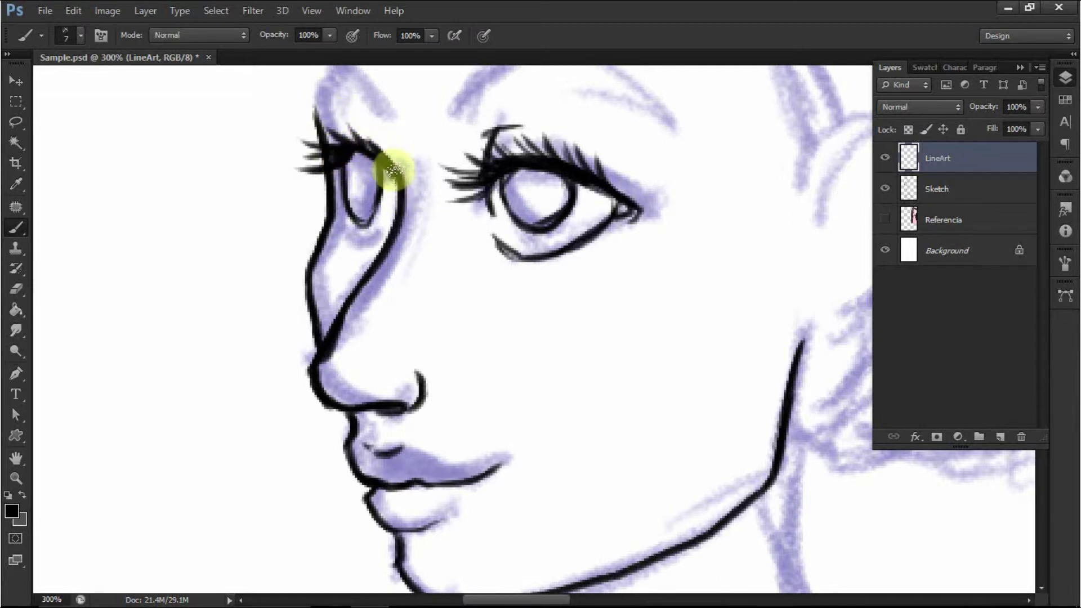
- Ink the far eye's lower lid and the crease beside its inner corner
{"action": "left_click_drag", "start_coordinate": [330, 168], "coordinate": [318, 180]}
{"action": "mouse_move", "coordinate": [336, 222]}
{"action": "left_mouse_down"}
{"action": "mouse_move", "coordinate": [346, 241]}
{"action": "mouse_move", "coordinate": [374, 229]}
{"action": "left_mouse_up"}
{"action": "mouse_move", "coordinate": [389, 157]}
{"action": "left_mouse_down"}
{"action": "mouse_move", "coordinate": [356, 205]}
{"action": "mouse_move", "coordinate": [378, 209]}
{"action": "left_mouse_up"}
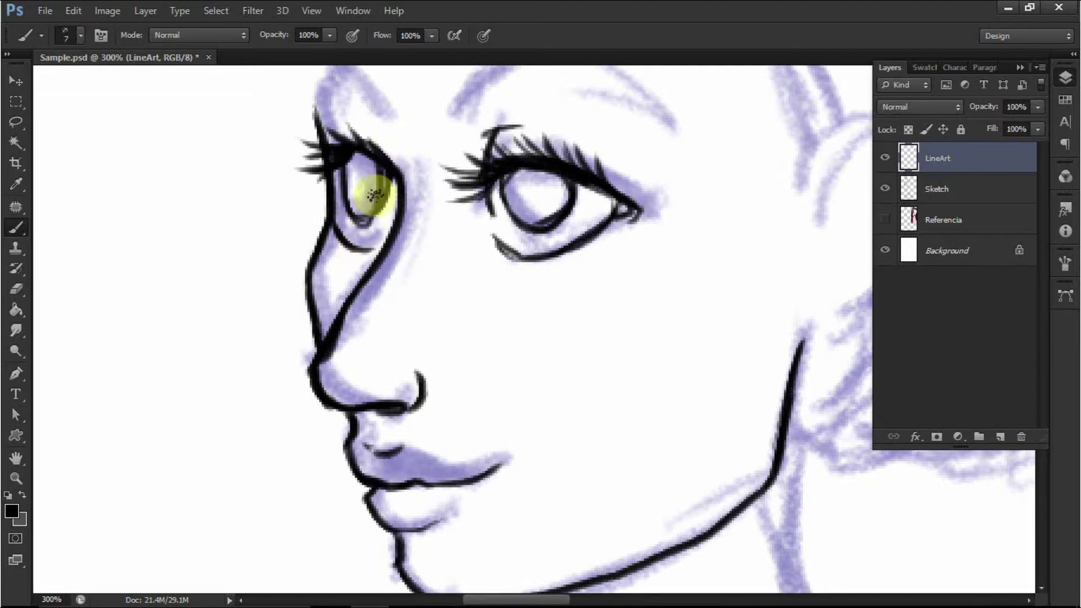
{"action": "left_click_drag", "start_coordinate": [537, 165], "coordinate": [561, 259]}
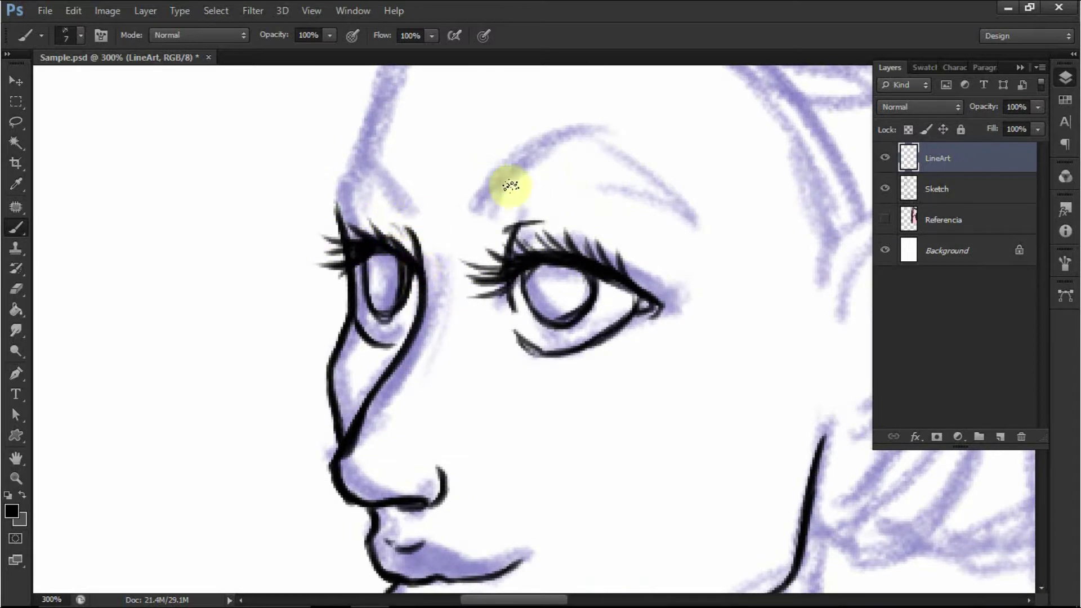
- Ink the back edge of the turtleneck collar and the outline and folds of the shoulder bow's knot
{"action": "left_click_drag", "start_coordinate": [509, 185], "coordinate": [421, 171]}
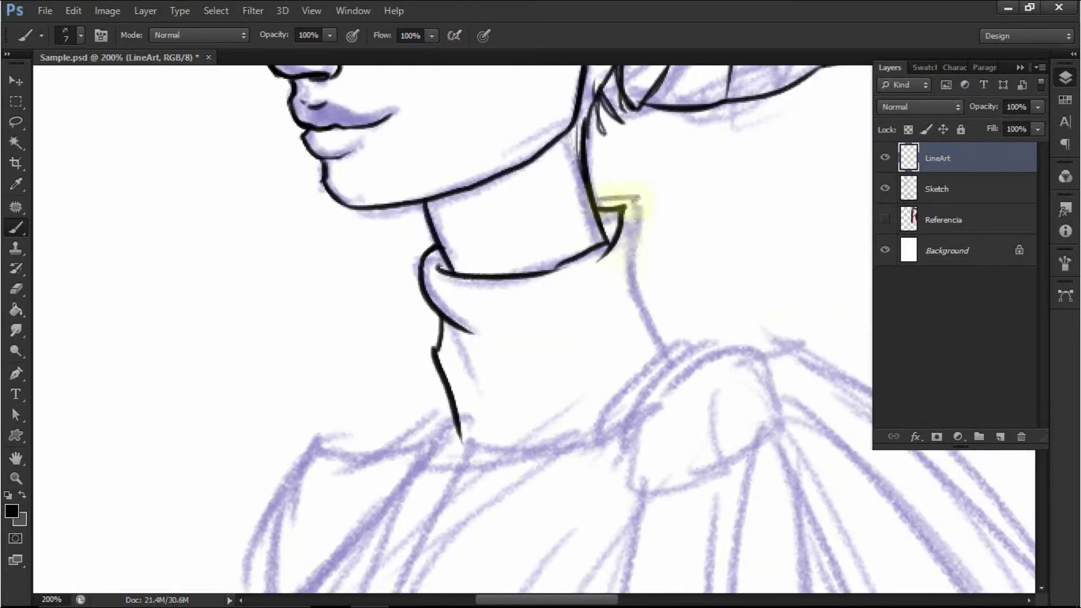
{"action": "scroll", "coordinate": [614, 212], "scroll_direction": "down", "scroll_amount": 3}
{"action": "scroll", "coordinate": [682, 354], "scroll_direction": "up", "scroll_amount": 2}
{"action": "scroll", "coordinate": [622, 313], "scroll_direction": "up", "scroll_amount": 2}
{"action": "left_click_drag", "start_coordinate": [634, 121], "coordinate": [592, 248]}
{"action": "mouse_move", "coordinate": [585, 119]}
{"action": "left_mouse_down"}
{"action": "mouse_move", "coordinate": [511, 271]}
{"action": "mouse_move", "coordinate": [466, 211]}
{"action": "left_mouse_up"}
{"action": "left_click_drag", "start_coordinate": [466, 212], "coordinate": [497, 278]}
{"action": "left_click_drag", "start_coordinate": [496, 278], "coordinate": [633, 248]}
{"action": "left_click_drag", "start_coordinate": [647, 125], "coordinate": [650, 236]}
- Ink the long central fold line running down from the bow's knot
{"action": "scroll", "coordinate": [636, 242], "scroll_direction": "down", "scroll_amount": 2}
{"action": "left_click_drag", "start_coordinate": [636, 243], "coordinate": [616, 86]}
{"action": "left_click_drag", "start_coordinate": [576, 94], "coordinate": [610, 480]}
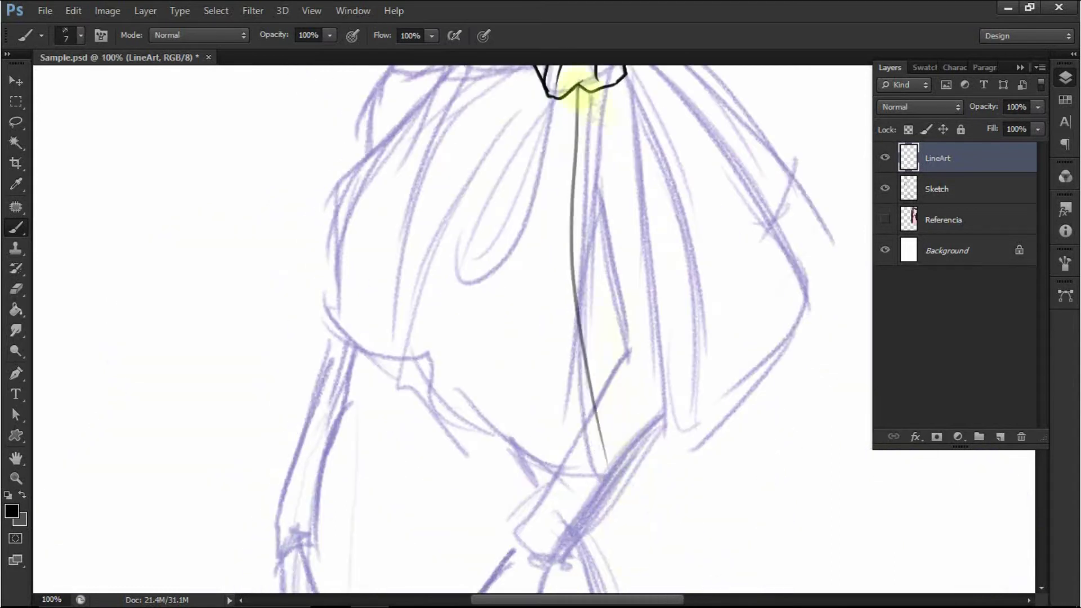
{"action": "left_click_drag", "start_coordinate": [399, 218], "coordinate": [467, 298]}
{"action": "key", "text": "ctrl+plus"}
{"action": "left_click_drag", "start_coordinate": [477, 217], "coordinate": [579, 301]}
- Hide the panels and ink the bow's remaining fold lines and the curved lower edge of its front drape
{"action": "key", "text": "Tab"}
{"action": "left_click_drag", "start_coordinate": [555, 40], "coordinate": [370, 507]}
{"action": "left_click_drag", "start_coordinate": [460, 332], "coordinate": [480, 115]}
{"action": "left_click_drag", "start_coordinate": [385, 314], "coordinate": [569, 376]}
{"action": "left_click_drag", "start_coordinate": [550, 415], "coordinate": [319, 208]}
{"action": "mouse_move", "coordinate": [338, 103]}
{"action": "left_mouse_down"}
{"action": "mouse_move", "coordinate": [658, 376]}
{"action": "mouse_move", "coordinate": [698, 379]}
{"action": "left_mouse_up"}
{"action": "mouse_move", "coordinate": [634, 67]}
{"action": "left_mouse_down"}
{"action": "mouse_move", "coordinate": [683, 422]}
{"action": "mouse_move", "coordinate": [846, 424]}
{"action": "left_mouse_up"}
{"action": "mouse_move", "coordinate": [583, 120]}
{"action": "left_mouse_down"}
{"action": "mouse_move", "coordinate": [451, 150]}
{"action": "mouse_move", "coordinate": [432, 302]}
{"action": "left_mouse_up"}
{"action": "mouse_move", "coordinate": [455, 281]}
{"action": "left_mouse_down"}
{"action": "mouse_move", "coordinate": [550, 116]}
{"action": "mouse_move", "coordinate": [473, 303]}
{"action": "left_mouse_up"}
{"action": "key", "text": "ctrl+minus"}
{"action": "key", "text": "ctrl+minus"}
{"action": "scroll", "coordinate": [762, 288], "scroll_direction": "up", "scroll_amount": 5}
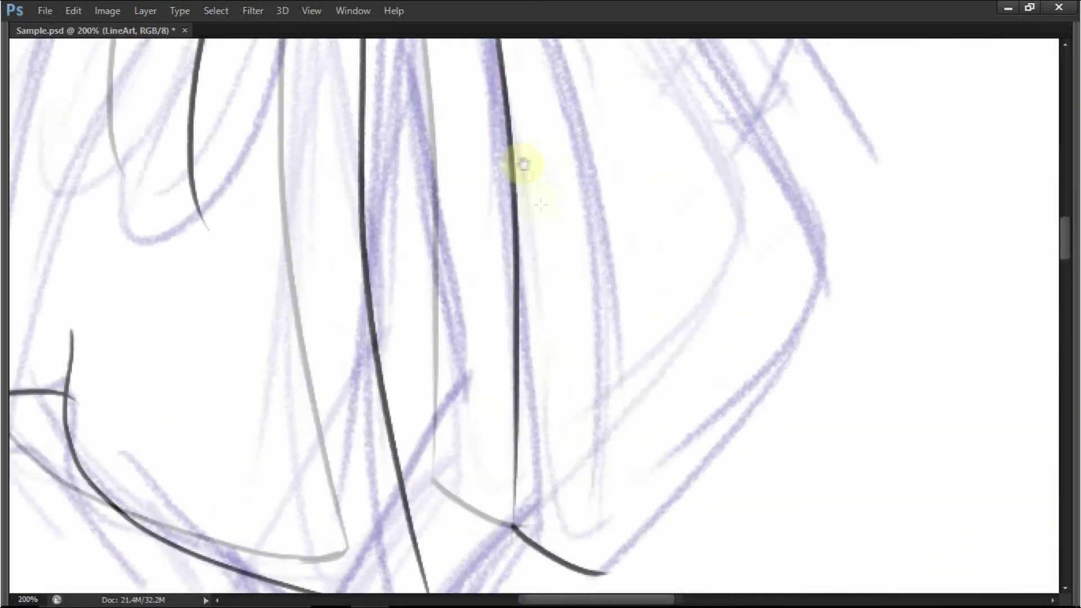
- Ink the rear drape's outer edge and pointed lower edge, plus the near forearm's sleeve down to the cuff
{"action": "left_click_drag", "start_coordinate": [689, 210], "coordinate": [660, 275]}
{"action": "key", "text": "ctrl+minus"}
{"action": "key", "text": "ctrl+minus"}
{"action": "left_click_drag", "start_coordinate": [415, 78], "coordinate": [588, 219]}
{"action": "key", "text": "ctrl+plus"}
{"action": "left_click_drag", "start_coordinate": [785, 253], "coordinate": [777, 410]}
{"action": "left_click_drag", "start_coordinate": [454, 97], "coordinate": [566, 378]}
{"action": "key", "text": "ctrl+minus"}
{"action": "key", "text": "ctrl+minus"}
{"action": "scroll", "coordinate": [603, 295], "scroll_direction": "up", "scroll_amount": 4}
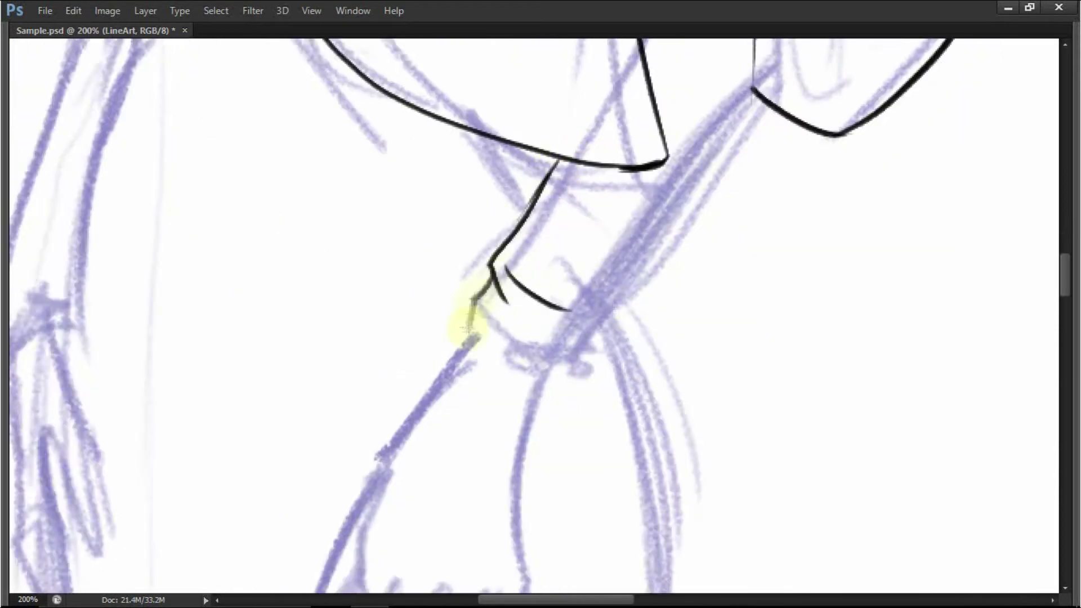
- Ink the near sleeve's cuff and the outline of the hand with its separate fingers
{"action": "scroll", "coordinate": [628, 282], "scroll_direction": "down", "scroll_amount": 6}
{"action": "scroll", "coordinate": [504, 315], "scroll_direction": "up", "scroll_amount": 5}
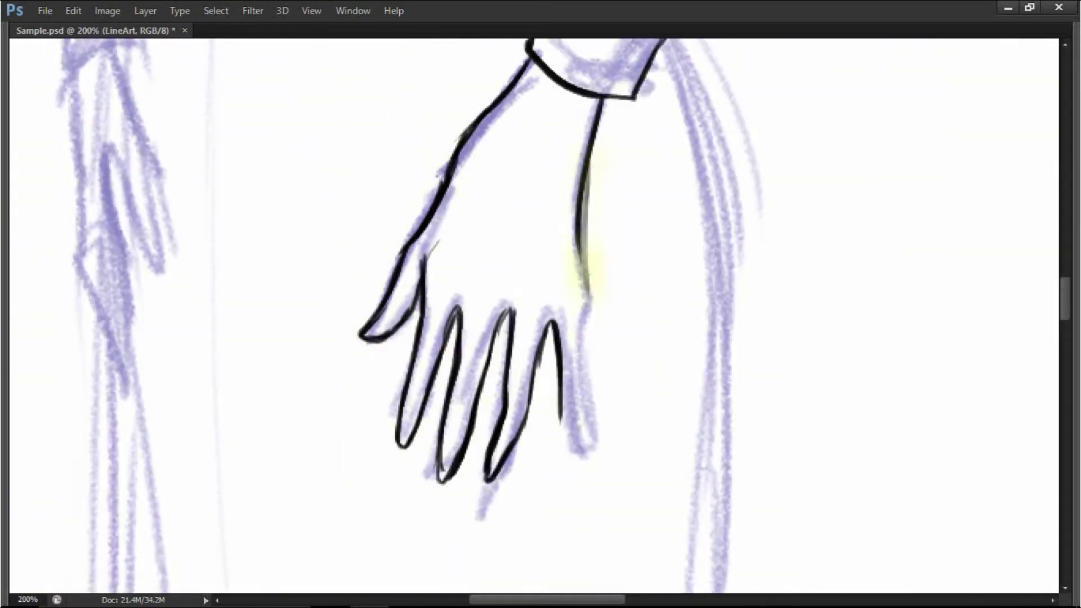
{"action": "left_click_drag", "start_coordinate": [393, 128], "coordinate": [613, 178]}
- Ink the far hand's thumb, fingers and outer edge beside the skirt
{"action": "left_click_drag", "start_coordinate": [340, 94], "coordinate": [374, 296]}
{"action": "left_click_drag", "start_coordinate": [325, 212], "coordinate": [374, 290]}
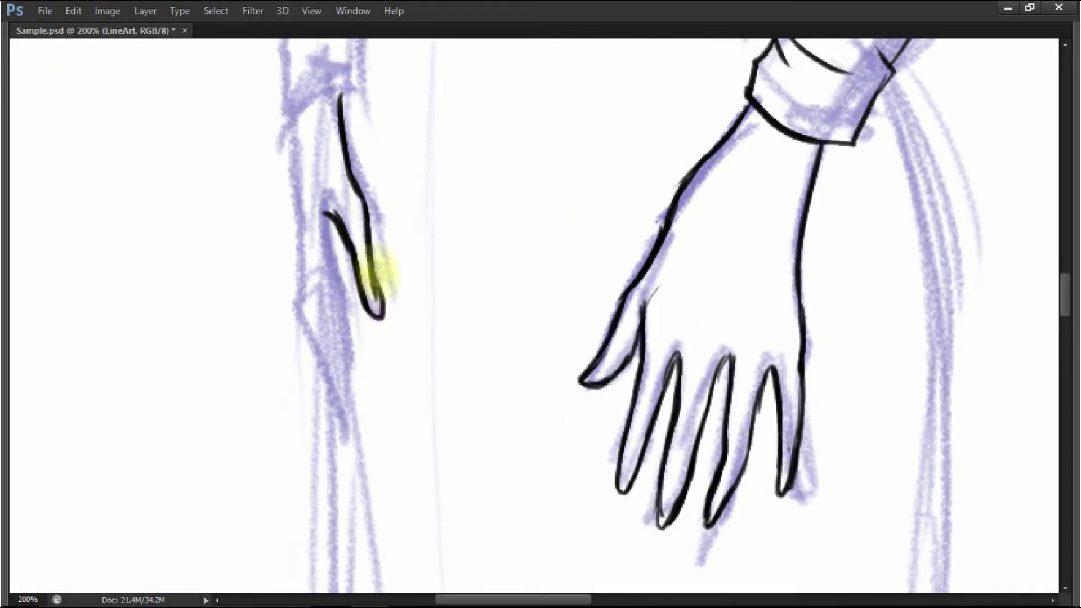
{"action": "left_click_drag", "start_coordinate": [289, 124], "coordinate": [299, 237]}
{"action": "left_click_drag", "start_coordinate": [310, 130], "coordinate": [332, 317]}
{"action": "left_click_drag", "start_coordinate": [366, 276], "coordinate": [288, 288]}
{"action": "left_click_drag", "start_coordinate": [338, 141], "coordinate": [338, 355]}
{"action": "mouse_move", "coordinate": [415, 84]}
{"action": "left_mouse_down"}
{"action": "mouse_move", "coordinate": [338, 386]}
{"action": "mouse_move", "coordinate": [437, 296]}
{"action": "left_mouse_up"}
- Ink the long front and back edges of the skirt from the hips down towards the hem
{"action": "scroll", "coordinate": [685, 212], "scroll_direction": "down", "scroll_amount": 6}
{"action": "scroll", "coordinate": [507, 247], "scroll_direction": "up", "scroll_amount": 5}
{"action": "scroll", "coordinate": [542, 229], "scroll_direction": "up", "scroll_amount": 1}
{"action": "left_click_drag", "start_coordinate": [557, 186], "coordinate": [579, 422]}
{"action": "left_click_drag", "start_coordinate": [709, 163], "coordinate": [700, 352]}
{"action": "scroll", "coordinate": [700, 351], "scroll_direction": "down", "scroll_amount": 4}
{"action": "mouse_move", "coordinate": [489, 101]}
{"action": "left_mouse_down"}
{"action": "mouse_move", "coordinate": [418, 527]}
{"action": "mouse_move", "coordinate": [471, 481]}
{"action": "left_mouse_up"}
{"action": "key", "text": "ctrl+z"}
{"action": "left_click_drag", "start_coordinate": [563, 225], "coordinate": [560, 306]}
{"action": "left_click_drag", "start_coordinate": [587, 158], "coordinate": [584, 482]}
{"action": "left_click_drag", "start_coordinate": [619, 226], "coordinate": [536, 89]}
- Ink the train's sweeping upper edge and the wavy outline around its tip
{"action": "left_click_drag", "start_coordinate": [506, 120], "coordinate": [797, 397]}
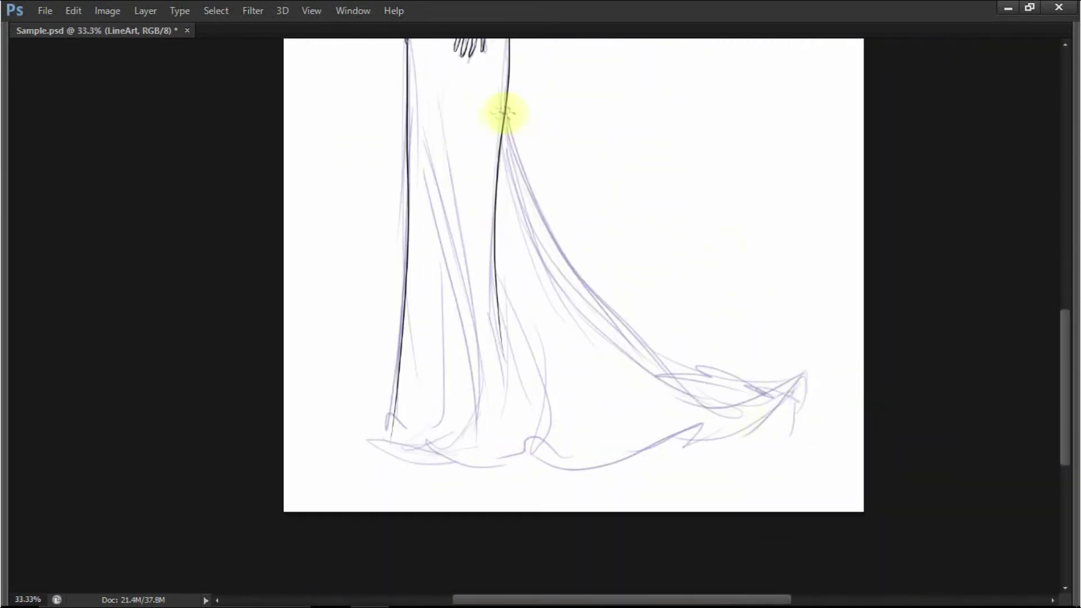
{"action": "scroll", "coordinate": [603, 292], "scroll_direction": "up", "scroll_amount": 3}
{"action": "mouse_move", "coordinate": [145, 400]}
{"action": "left_mouse_down"}
{"action": "mouse_move", "coordinate": [495, 448]}
{"action": "mouse_move", "coordinate": [824, 470]}
{"action": "left_mouse_up"}
{"action": "left_click_drag", "start_coordinate": [824, 470], "coordinate": [456, 529]}
{"action": "left_click_drag", "start_coordinate": [456, 529], "coordinate": [868, 430]}
{"action": "scroll", "coordinate": [957, 314], "scroll_direction": "up", "scroll_amount": 1}
{"action": "left_click_drag", "start_coordinate": [751, 364], "coordinate": [926, 114]}
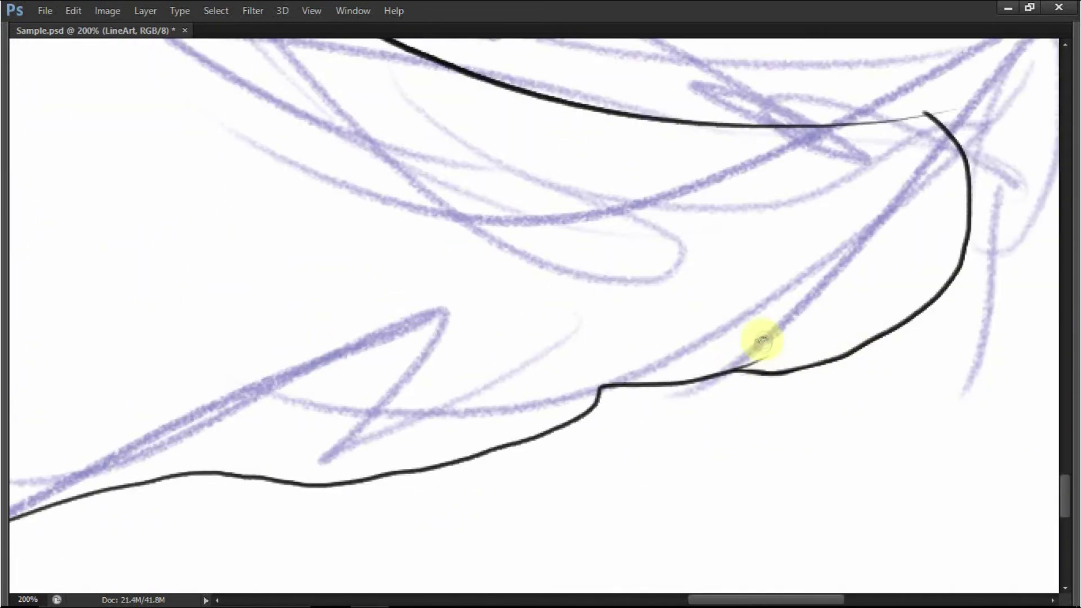
- Ink the wavy hem between the train and the skirt, including its small folds
{"action": "scroll", "coordinate": [751, 360], "scroll_direction": "down", "scroll_amount": 2}
{"action": "scroll", "coordinate": [536, 379], "scroll_direction": "up", "scroll_amount": 1}
{"action": "left_click_drag", "start_coordinate": [386, 392], "coordinate": [487, 328]}
{"action": "left_click_drag", "start_coordinate": [667, 396], "coordinate": [567, 206]}
{"action": "scroll", "coordinate": [495, 394], "scroll_direction": "up", "scroll_amount": 1}
{"action": "left_click_drag", "start_coordinate": [736, 354], "coordinate": [777, 410]}
{"action": "left_click_drag", "start_coordinate": [358, 350], "coordinate": [345, 379]}
{"action": "scroll", "coordinate": [509, 382], "scroll_direction": "down", "scroll_amount": 3}
{"action": "mouse_move", "coordinate": [483, 148]}
{"action": "left_mouse_down"}
{"action": "mouse_move", "coordinate": [611, 363]}
{"action": "mouse_move", "coordinate": [736, 434]}
{"action": "left_mouse_up"}
{"action": "left_click_drag", "start_coordinate": [361, 242], "coordinate": [418, 345]}
- Ink the hem along the skirt's front and join it to the front edge at the corner
{"action": "scroll", "coordinate": [388, 93], "scroll_direction": "down", "scroll_amount": 2}
{"action": "scroll", "coordinate": [655, 429], "scroll_direction": "up", "scroll_amount": 6}
{"action": "scroll", "coordinate": [644, 145], "scroll_direction": "down", "scroll_amount": 3}
{"action": "left_click_drag", "start_coordinate": [659, 193], "coordinate": [957, 214]}
{"action": "scroll", "coordinate": [523, 366], "scroll_direction": "up", "scroll_amount": 3}
{"action": "left_click_drag", "start_coordinate": [587, 243], "coordinate": [600, 165]}
{"action": "left_click_drag", "start_coordinate": [491, 432], "coordinate": [501, 460]}
{"action": "key", "text": "ctrl+minus"}
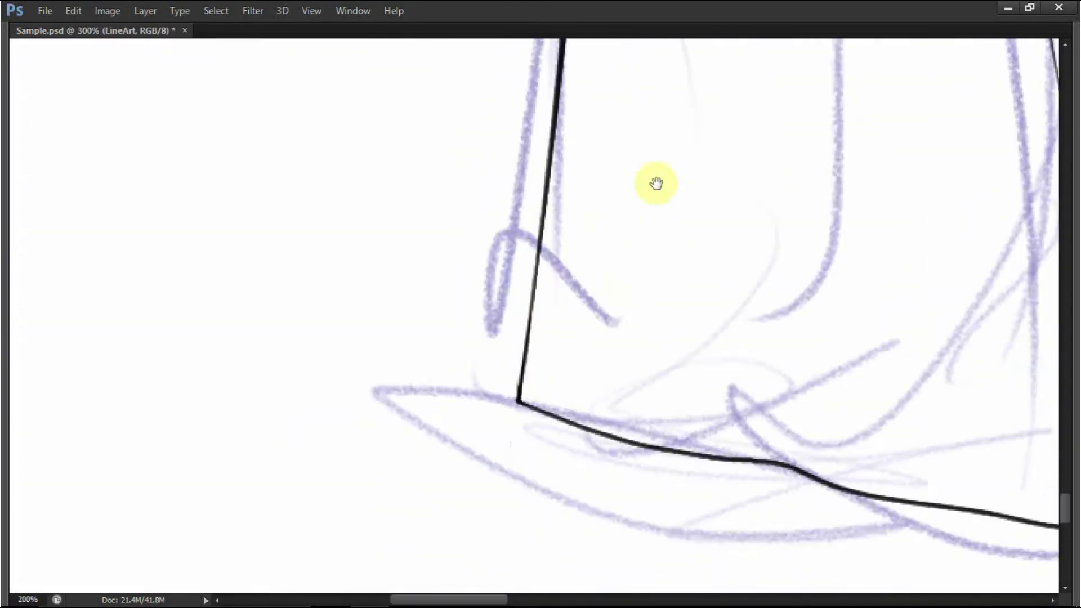
- Ink the long inner fold lines running down the skirt and train
{"action": "scroll", "coordinate": [654, 231], "scroll_direction": "down", "scroll_amount": 3}
{"action": "left_click_drag", "start_coordinate": [654, 231], "coordinate": [619, 506]}
{"action": "scroll", "coordinate": [632, 212], "scroll_direction": "up", "scroll_amount": 3}
{"action": "left_click_drag", "start_coordinate": [632, 212], "coordinate": [527, 280]}
{"action": "left_click_drag", "start_coordinate": [500, 70], "coordinate": [487, 206]}
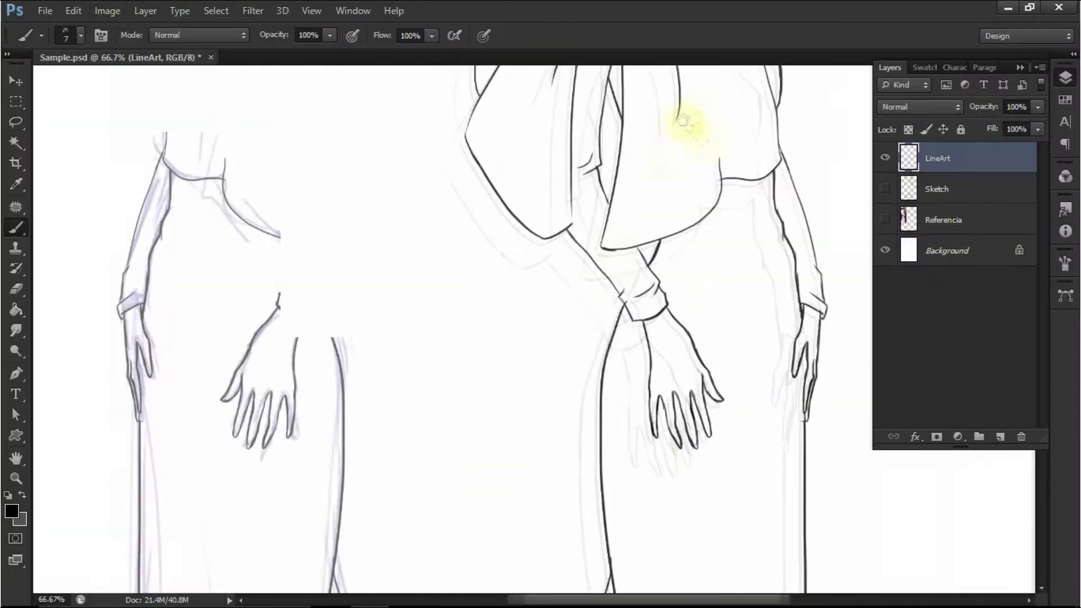
- Touch up the far eye's outer eyelashes with the Brush tool
{"action": "scroll", "coordinate": [688, 121], "scroll_direction": "up", "scroll_amount": 2}
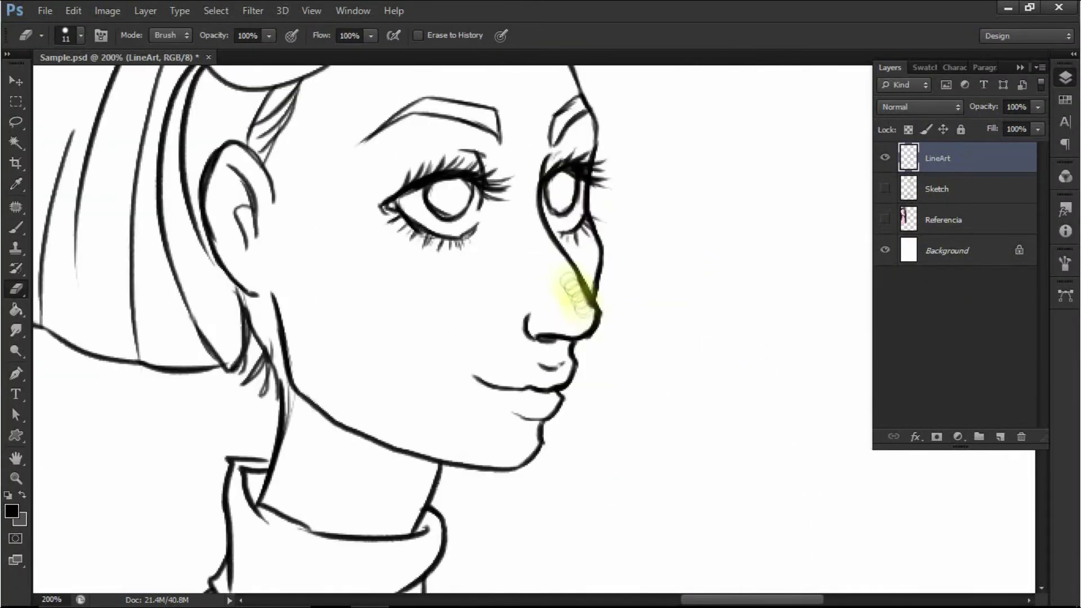
{"action": "key", "text": "b"}
{"action": "left_click_drag", "start_coordinate": [579, 181], "coordinate": [613, 174]}
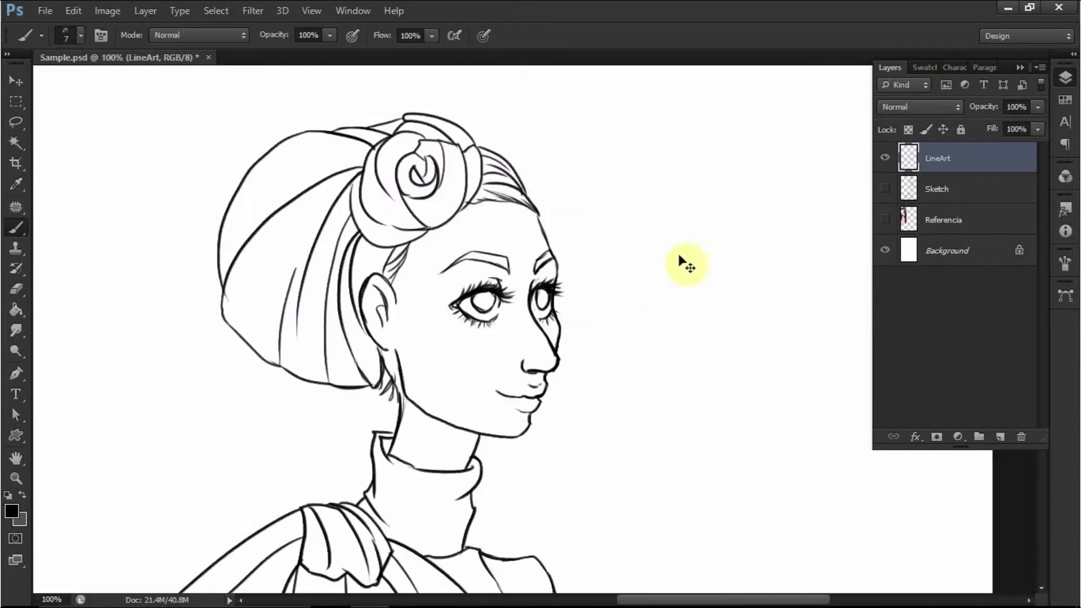
- Try flipping the whole canvas to check the line art
{"action": "left_click", "coordinate": [106, 10]}
{"action": "mouse_move", "coordinate": [169, 155]}
{"action": "left_click", "coordinate": [319, 222]}
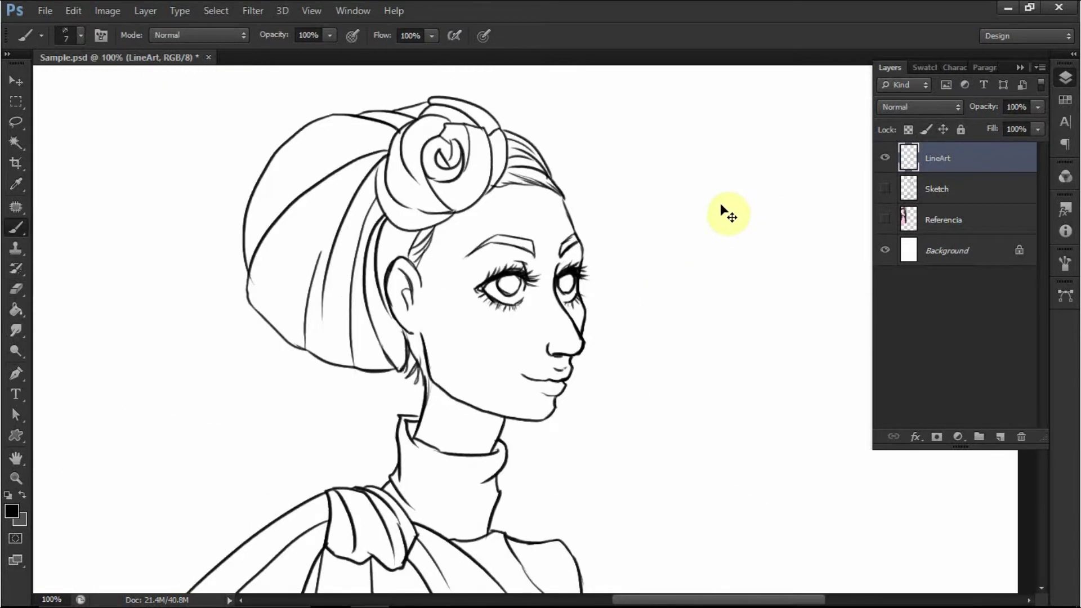
- Check the whole figure's line art from head to hem and save the document
{"action": "key", "text": "ctrl+minus"}
{"action": "key", "text": "ctrl+minus"}
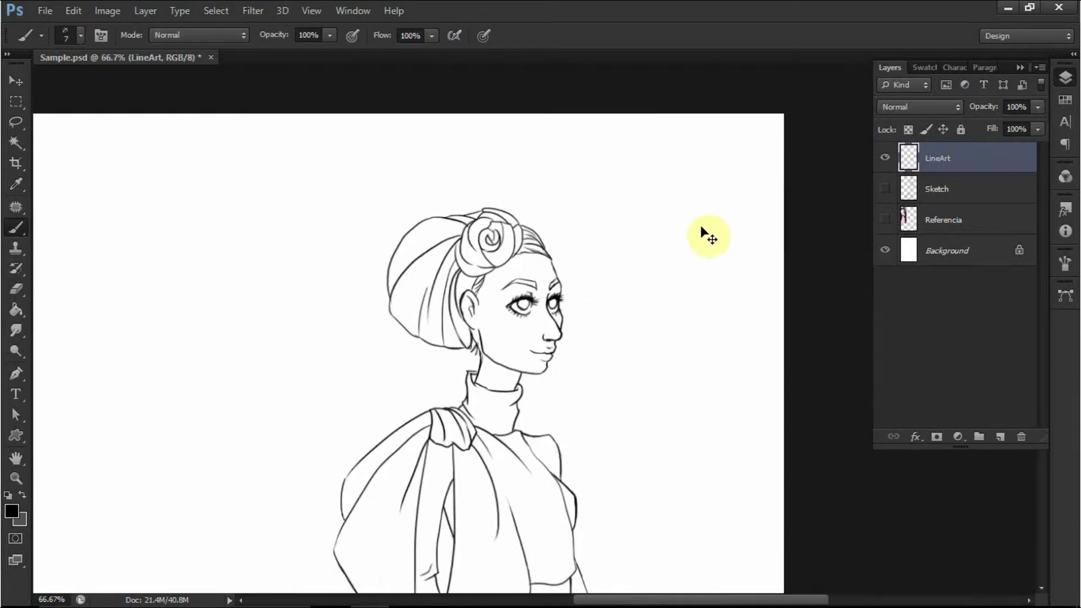
{"action": "left_click_drag", "start_coordinate": [653, 335], "coordinate": [686, 181]}
{"action": "key", "text": "ctrl+minus"}
{"action": "key", "text": "ctrl+minus"}
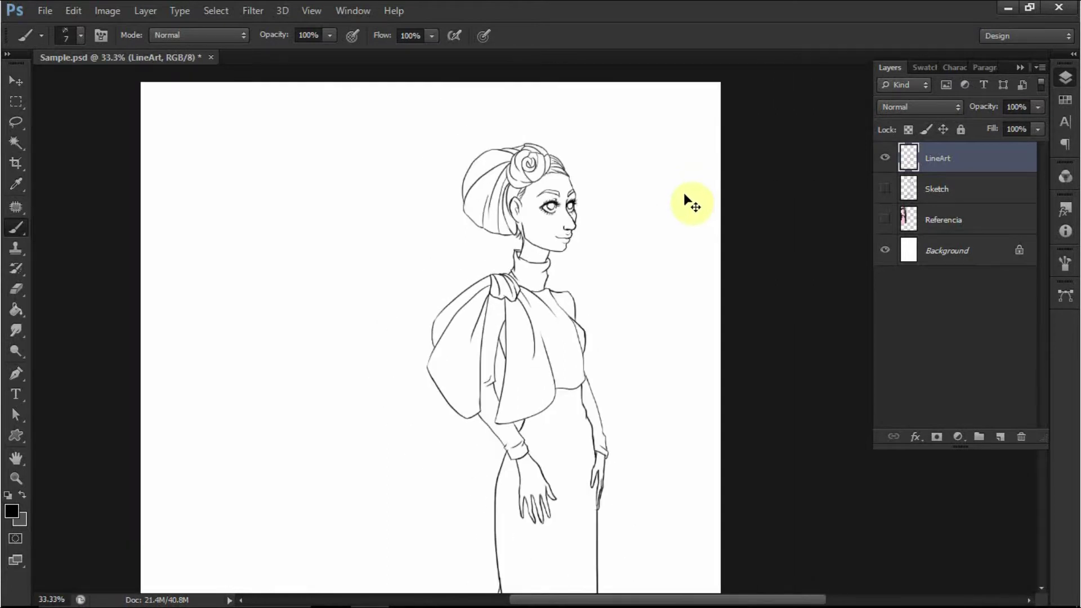
{"action": "left_click_drag", "start_coordinate": [674, 282], "coordinate": [656, 158]}
{"action": "key", "text": "ctrl+minus"}
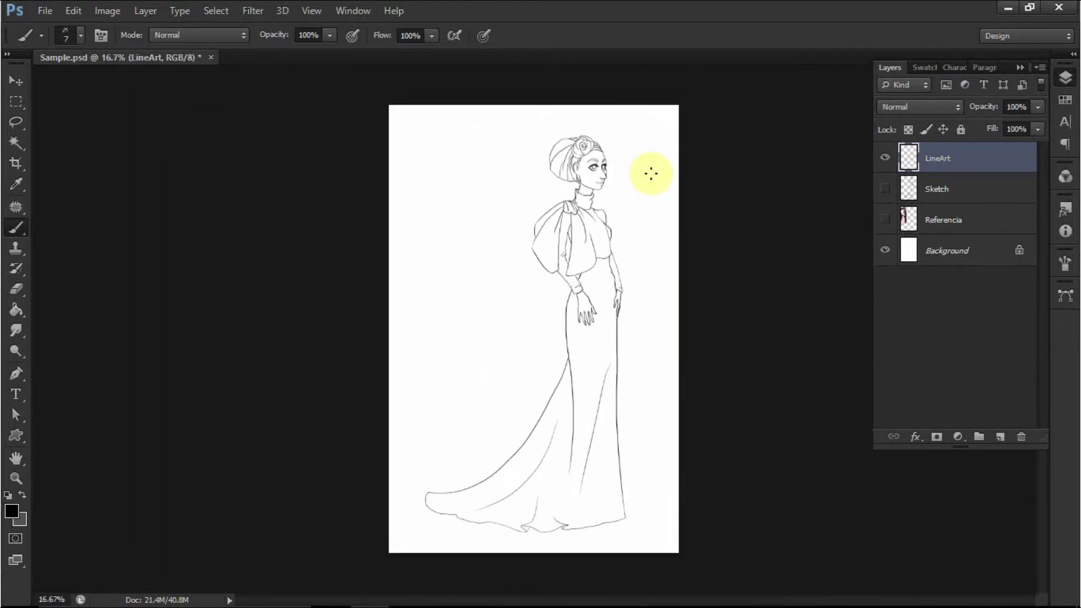
{"action": "key", "text": "ctrl+s"}
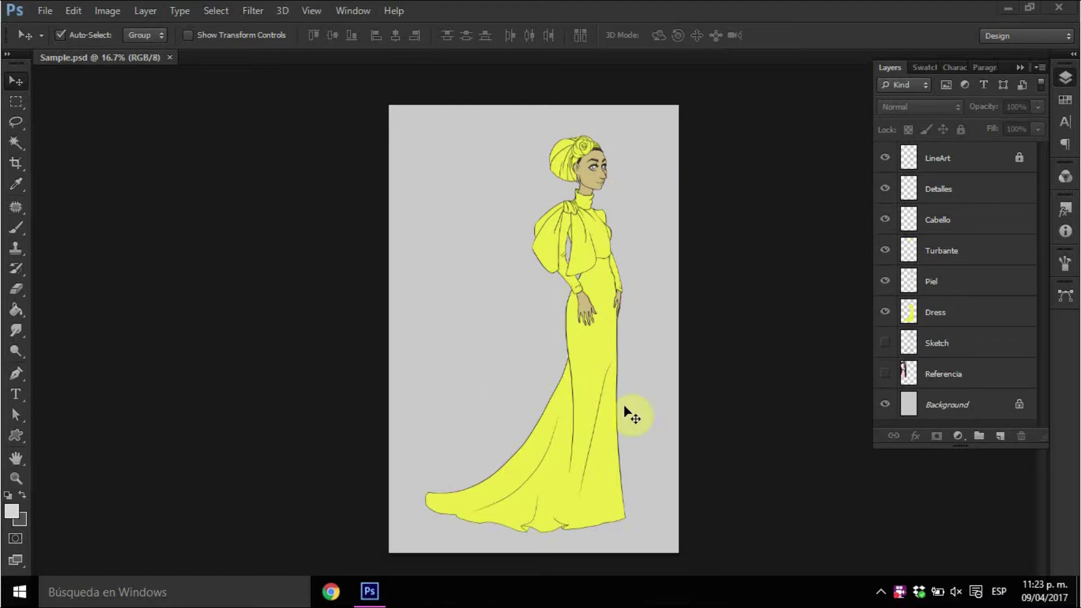
- Select the locked LineArt layer and examine the flat colors under the lines on the dress, turban and face
{"action": "left_click", "coordinate": [961, 161]}
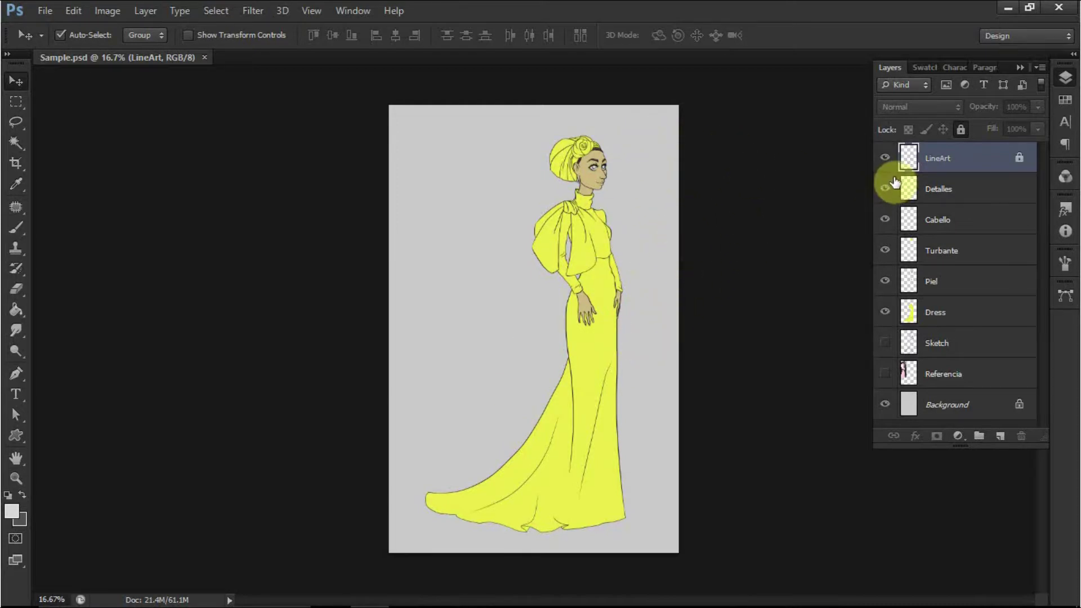
{"action": "scroll", "coordinate": [651, 140], "scroll_direction": "up", "scroll_amount": 3}
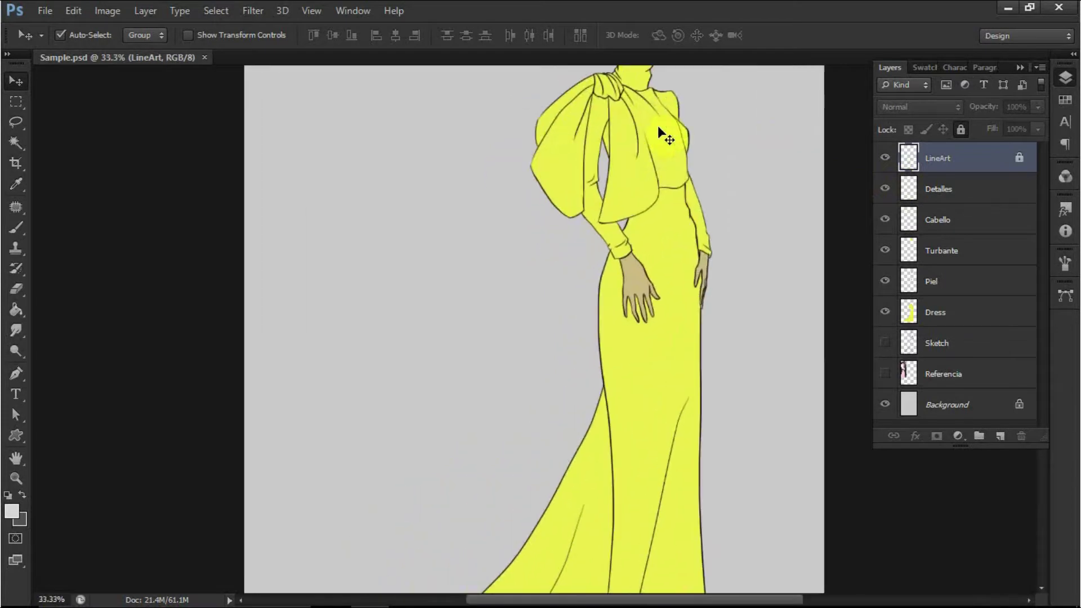
{"action": "left_click_drag", "start_coordinate": [758, 146], "coordinate": [690, 333]}
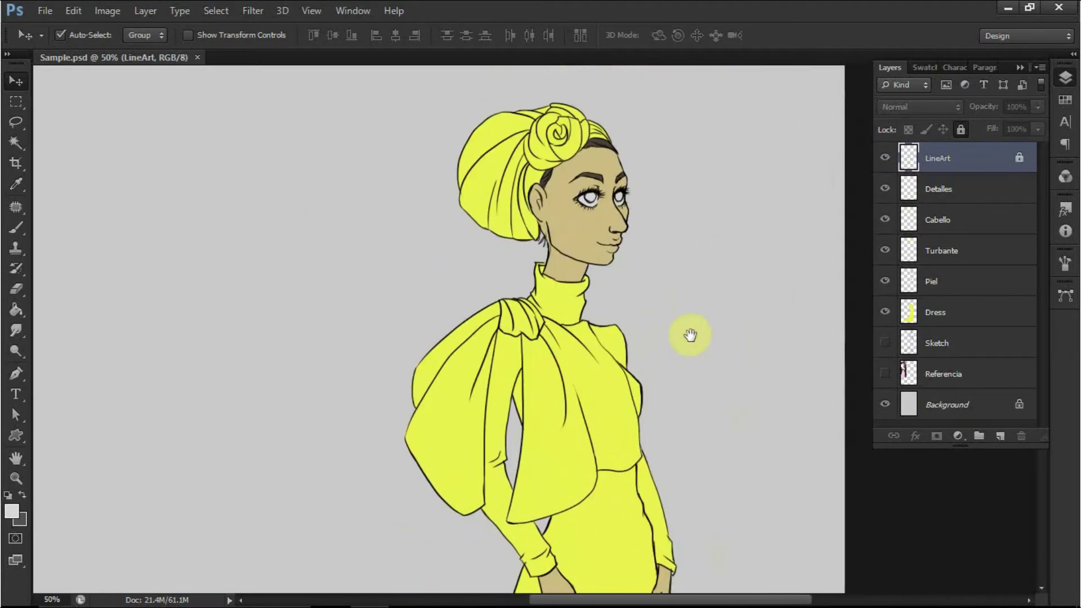
{"action": "scroll", "coordinate": [696, 324], "scroll_direction": "up", "scroll_amount": 2}
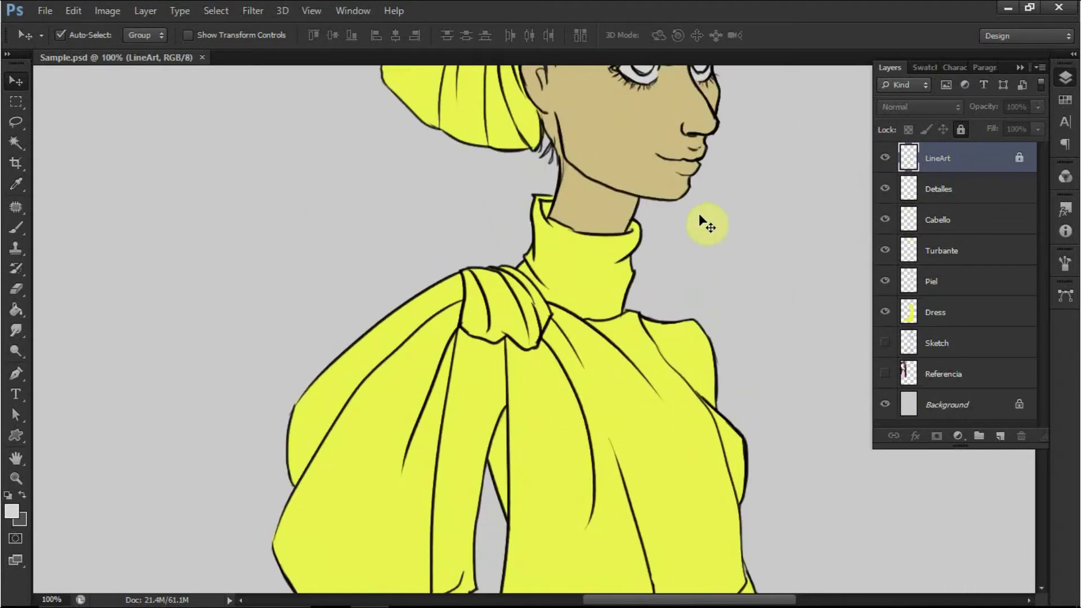
{"action": "left_click_drag", "start_coordinate": [747, 147], "coordinate": [676, 306]}
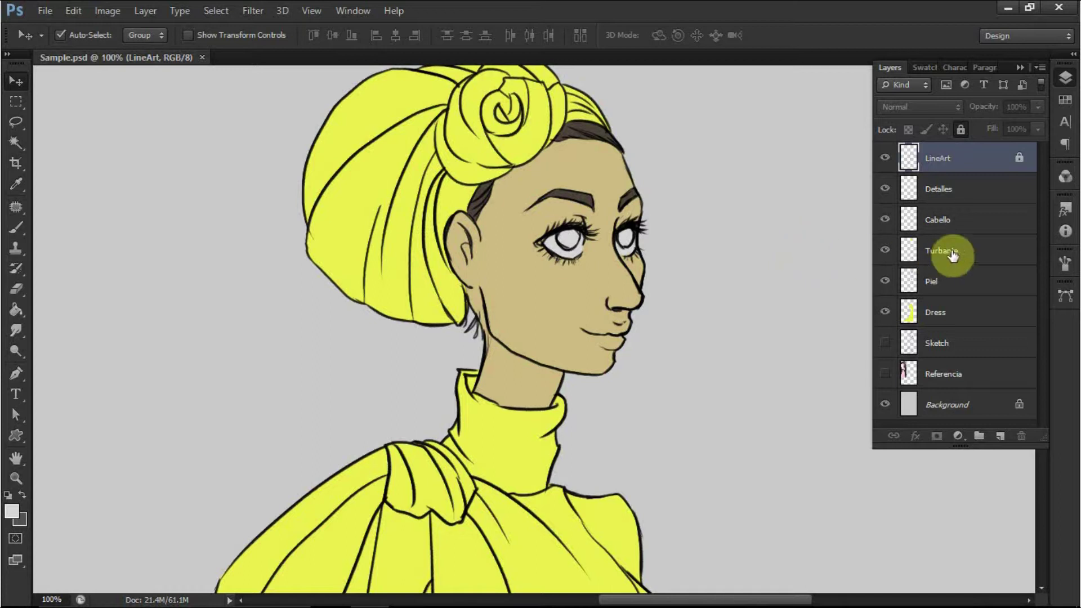
- On the Cabello layer, sample the dark hair color and paint the loose hair strands below the ear
{"action": "left_click", "coordinate": [923, 219]}
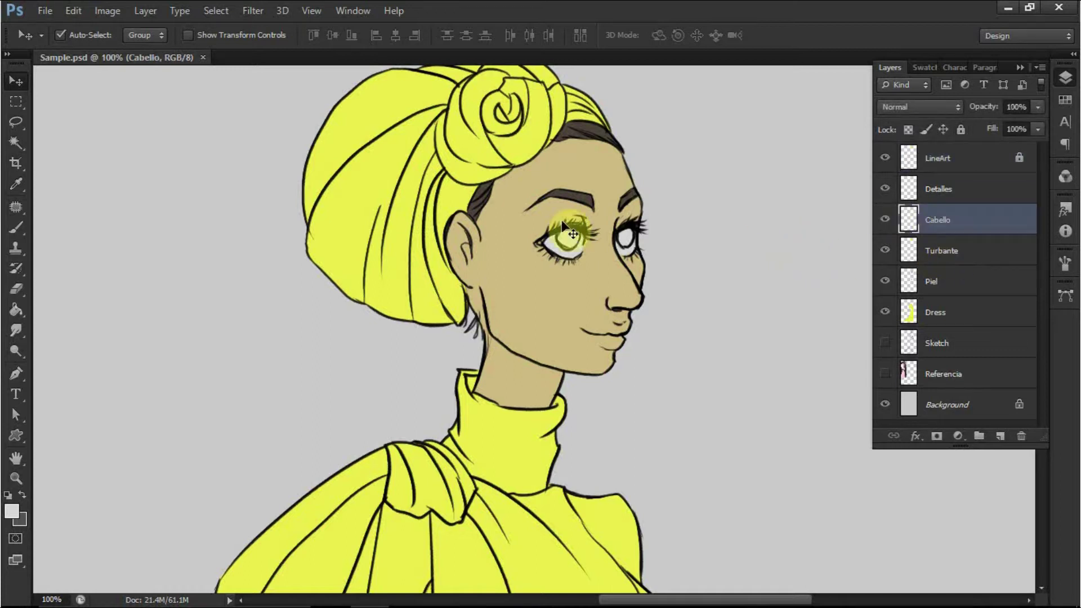
{"action": "left_click", "coordinate": [25, 182]}
{"action": "left_click", "coordinate": [574, 130]}
{"action": "key", "text": "b"}
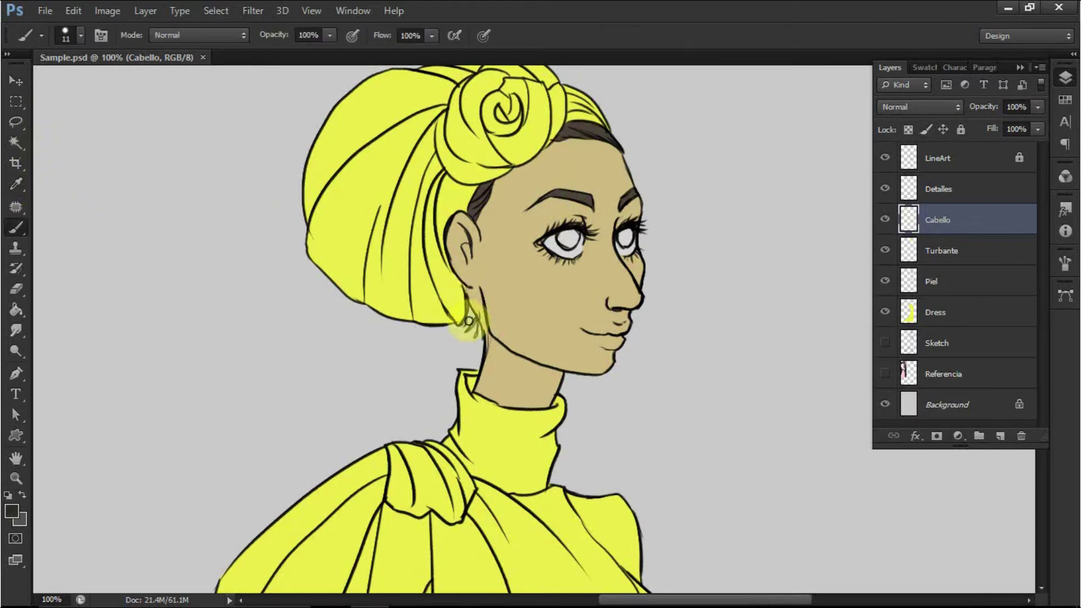
{"action": "left_click_drag", "start_coordinate": [472, 296], "coordinate": [471, 310]}
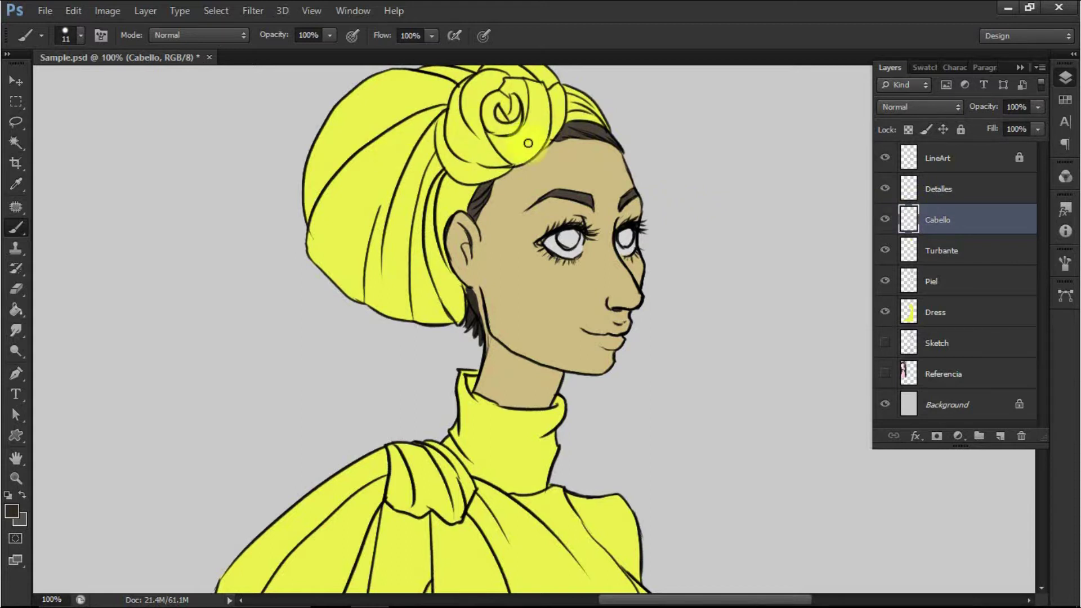
- Hide the LineArt layer and inspect the edges of the flat colors on the head, neck and shoulders
{"action": "key", "text": "ctrl+plus"}
{"action": "left_click_drag", "start_coordinate": [507, 432], "coordinate": [639, 535]}
{"action": "left_click_drag", "start_coordinate": [586, 235], "coordinate": [544, 280]}
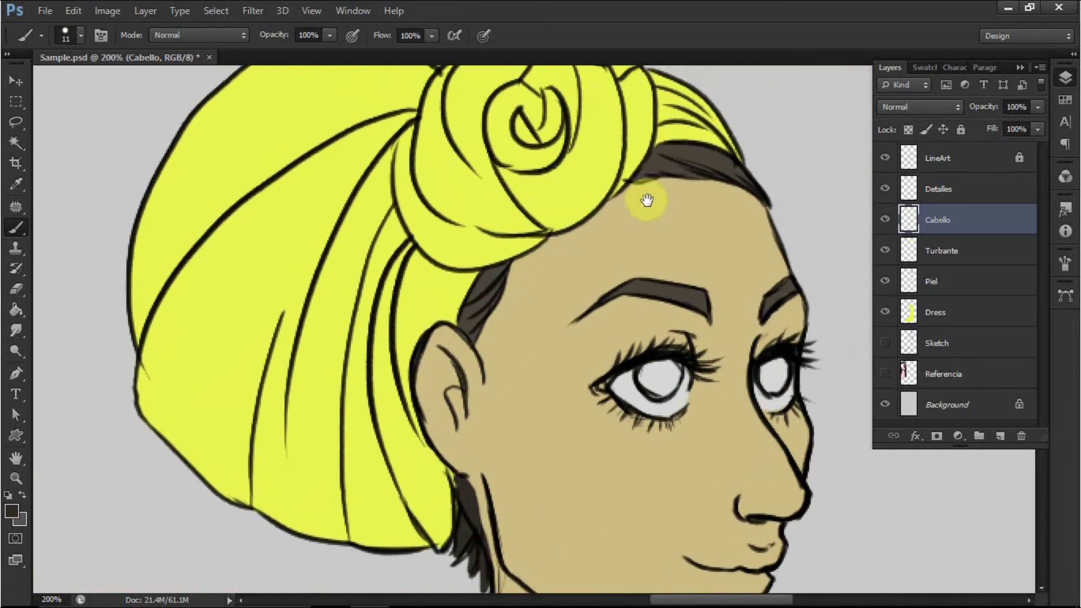
{"action": "left_click", "coordinate": [884, 158]}
{"action": "left_click_drag", "start_coordinate": [647, 425], "coordinate": [690, 199]}
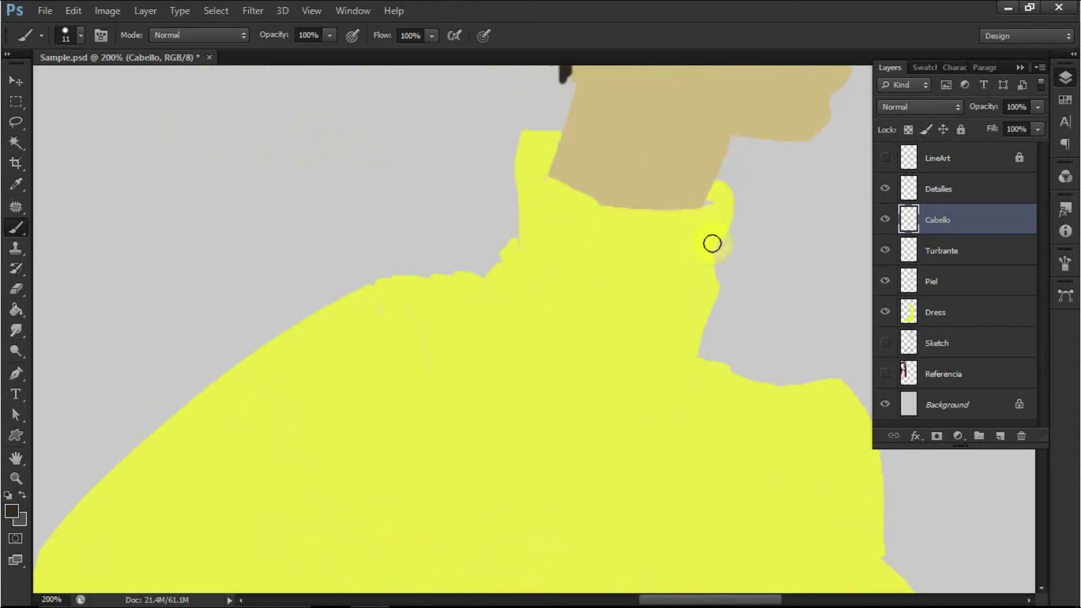
- On the Dress layer, sample the yellow and paint over the small gap in the collar beside the neck
{"action": "left_click_drag", "start_coordinate": [664, 376], "coordinate": [640, 103]}
{"action": "left_click_drag", "start_coordinate": [707, 220], "coordinate": [636, 373]}
{"action": "scroll", "coordinate": [680, 293], "scroll_direction": "down", "scroll_amount": 5}
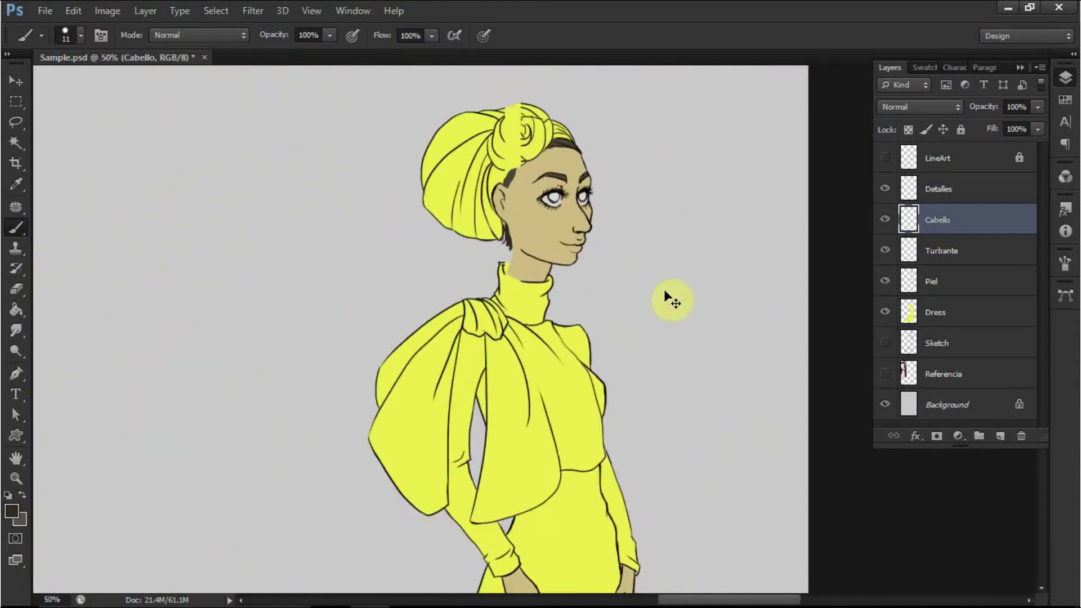
{"action": "left_click_drag", "start_coordinate": [651, 289], "coordinate": [656, 337]}
{"action": "key", "text": "ctrl+plus"}
{"action": "scroll", "coordinate": [698, 272], "scroll_direction": "up", "scroll_amount": 5}
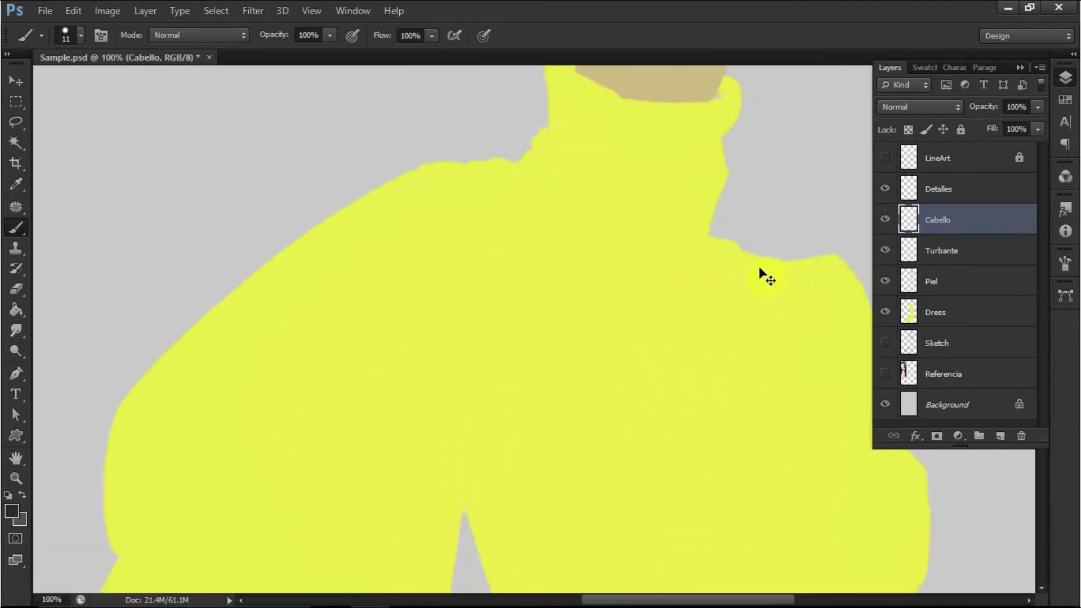
{"action": "left_click_drag", "start_coordinate": [741, 198], "coordinate": [669, 376]}
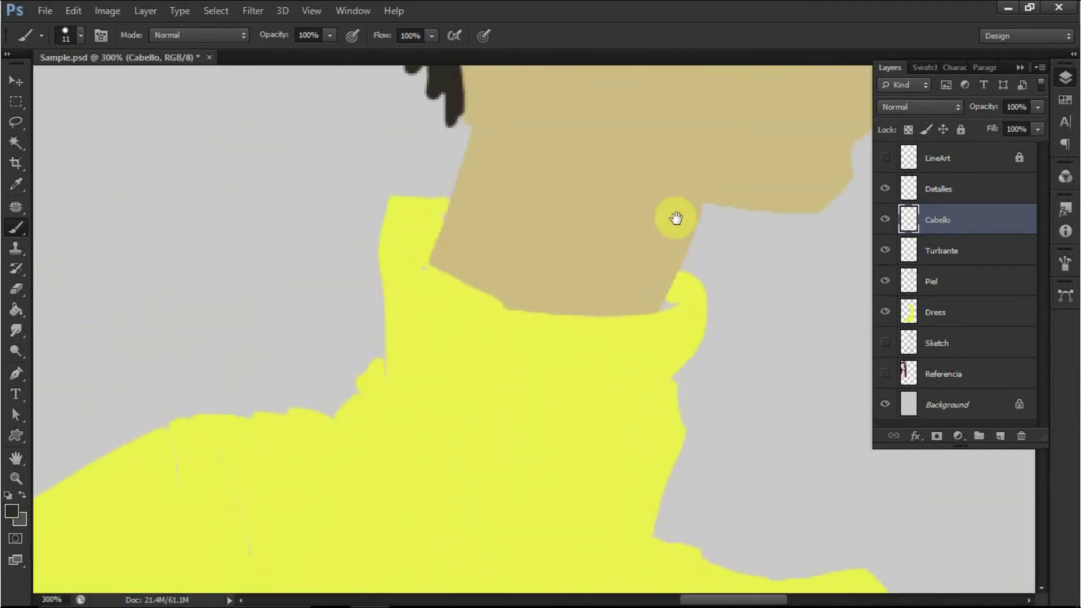
{"action": "left_click", "coordinate": [902, 320]}
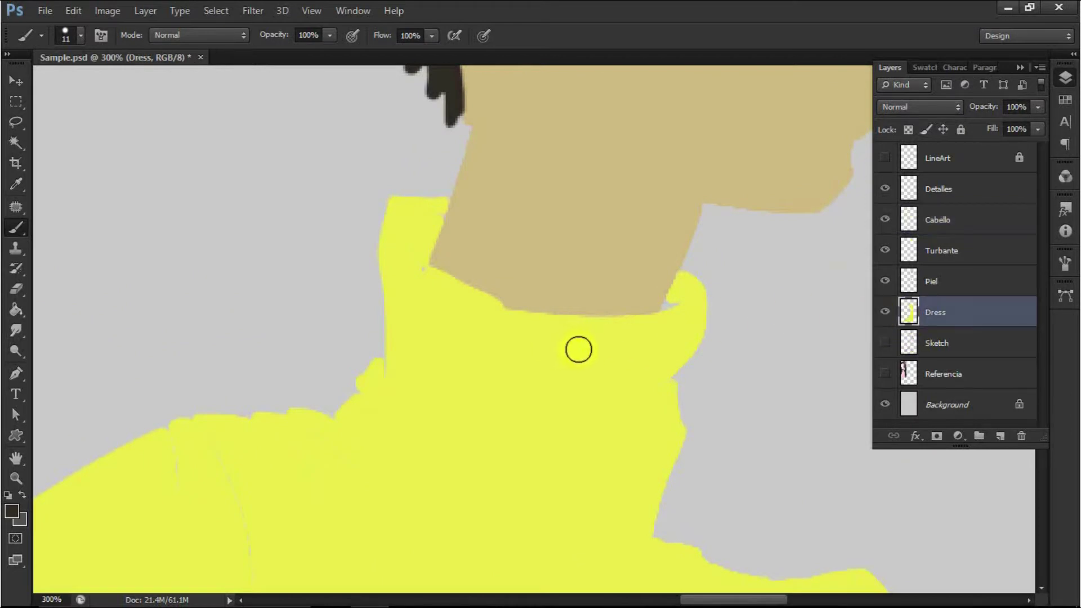
{"action": "left_click", "coordinate": [620, 359], "text": "alt"}
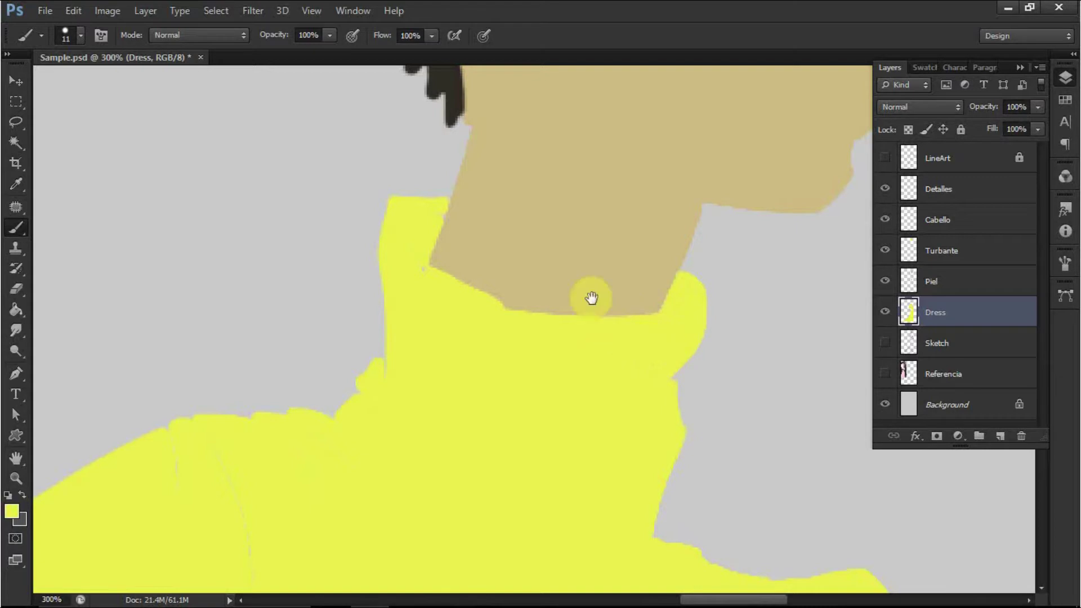
{"action": "key", "text": "space"}
- On the Piel layer, sample the skin color and fill the gap along the ear's outer edge
{"action": "left_click_drag", "start_coordinate": [576, 128], "coordinate": [572, 404]}
{"action": "left_click_drag", "start_coordinate": [598, 249], "coordinate": [598, 437]}
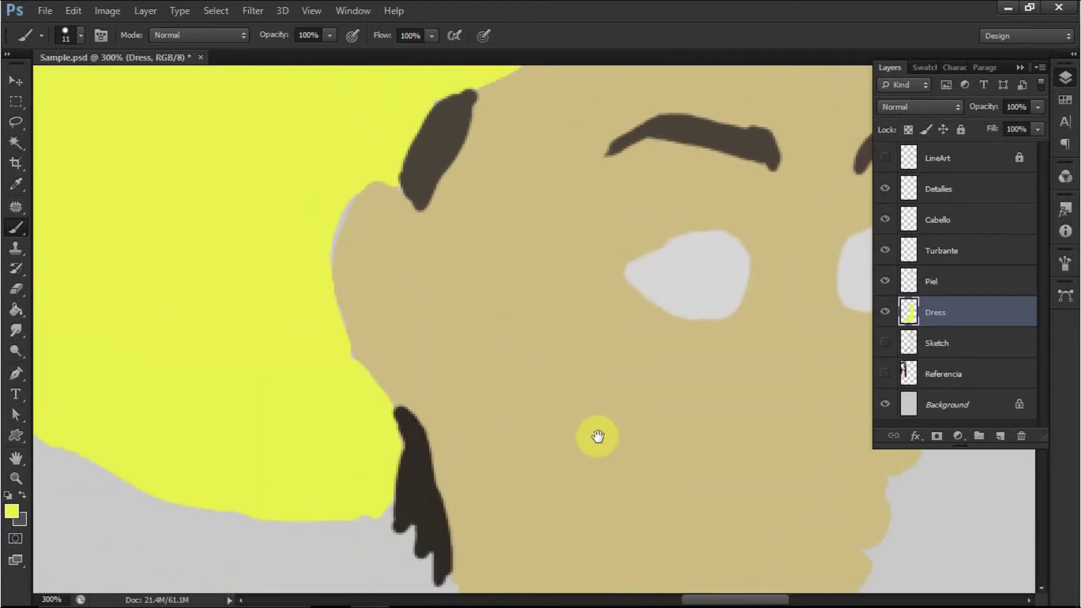
{"action": "left_click", "coordinate": [885, 158]}
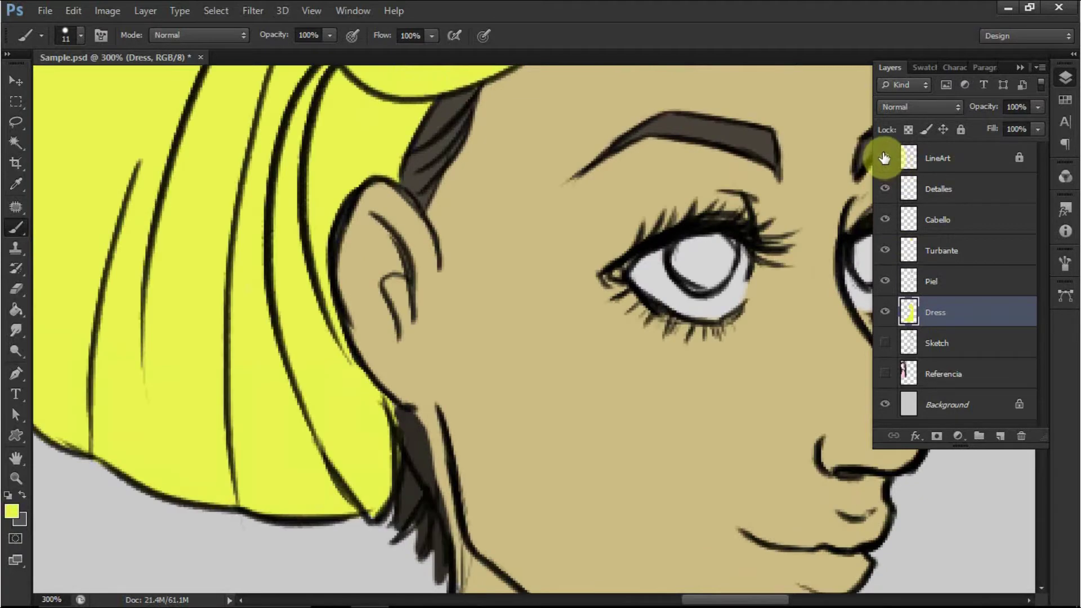
{"action": "left_click", "coordinate": [885, 158]}
{"action": "left_click", "coordinate": [935, 279]}
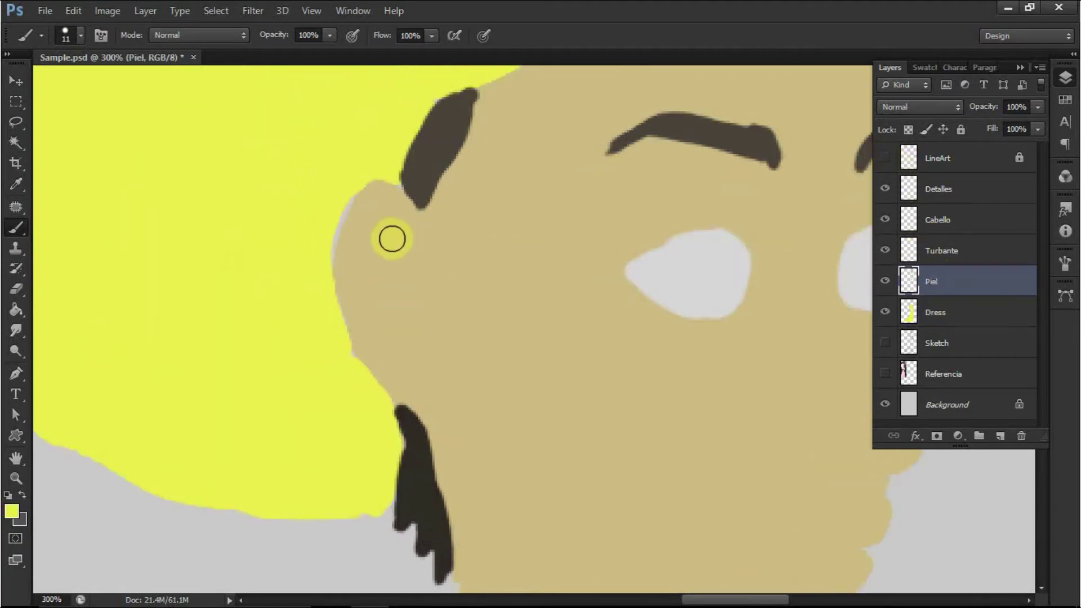
{"action": "left_click", "coordinate": [415, 267], "text": "alt"}
{"action": "mouse_move", "coordinate": [359, 235]}
{"action": "left_mouse_down"}
{"action": "mouse_move", "coordinate": [365, 203]}
{"action": "mouse_move", "coordinate": [352, 221]}
{"action": "mouse_move", "coordinate": [349, 306]}
{"action": "left_mouse_up"}
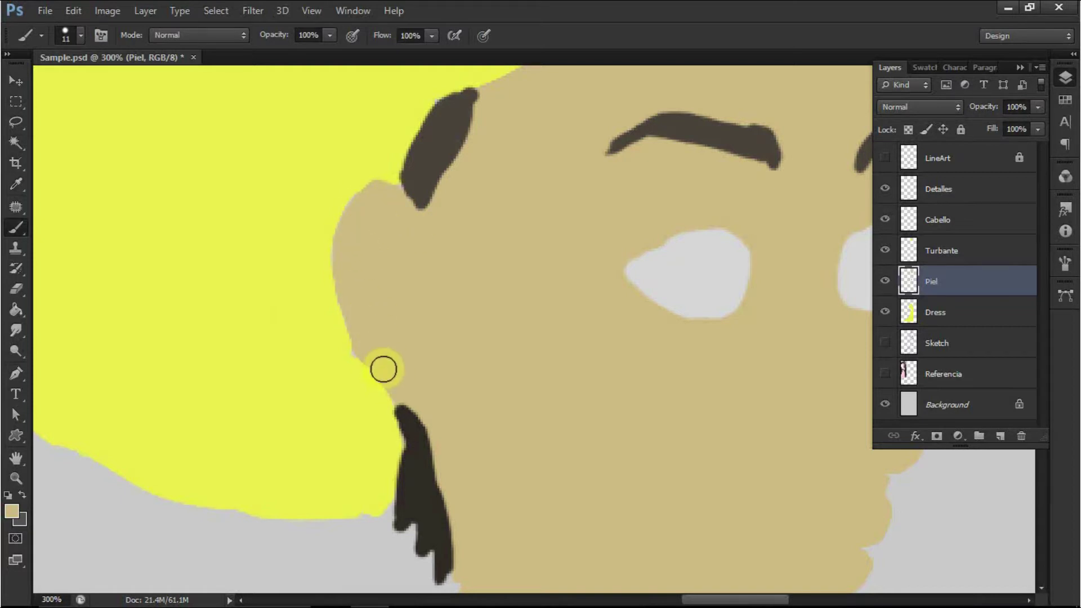
- Inspect the flat colors from the forehead down to the hands and make the LineArt layer visible again
{"action": "left_click_drag", "start_coordinate": [563, 236], "coordinate": [511, 480]}
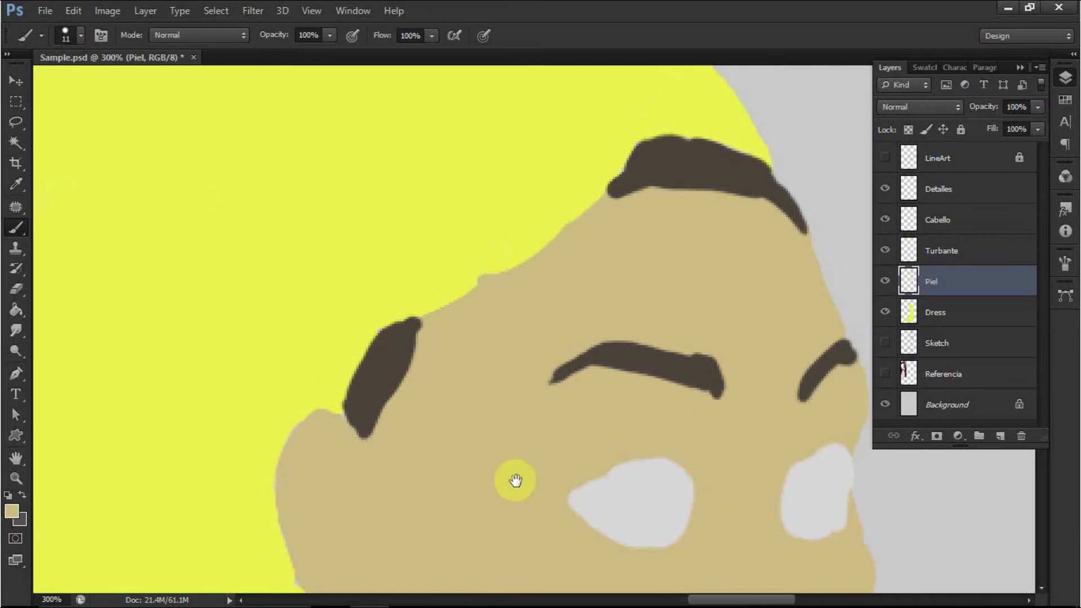
{"action": "key", "text": "ctrl+minus"}
{"action": "key", "text": "ctrl+minus"}
{"action": "key", "text": "ctrl+minus"}
{"action": "key", "text": "ctrl+minus"}
{"action": "left_click_drag", "start_coordinate": [647, 345], "coordinate": [664, 101]}
{"action": "left_click_drag", "start_coordinate": [640, 490], "coordinate": [642, 385]}
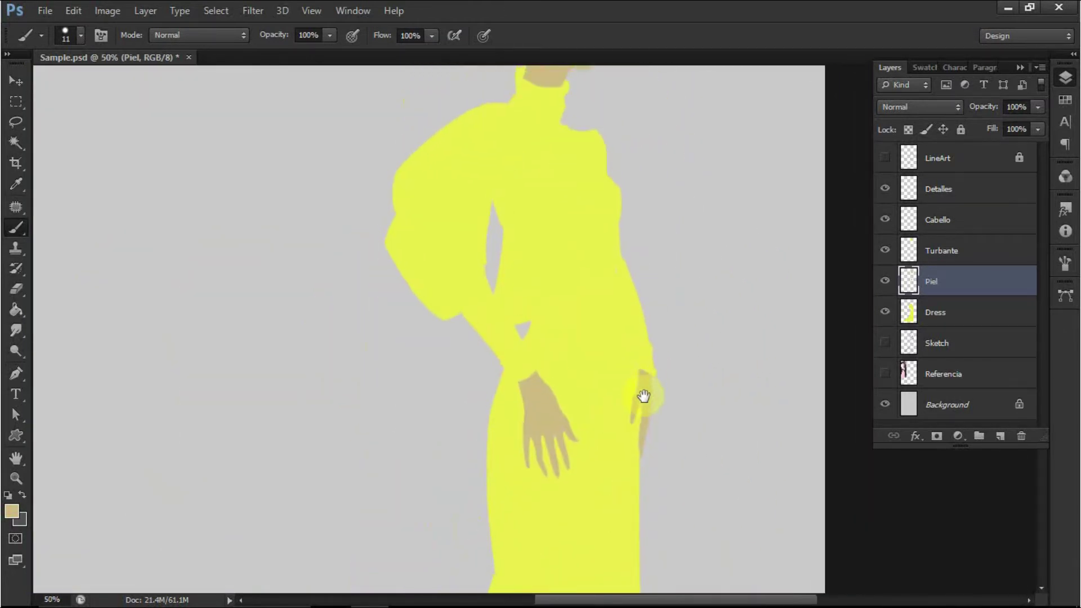
{"action": "scroll", "coordinate": [645, 315], "scroll_direction": "up", "scroll_amount": 5}
{"action": "left_click", "coordinate": [886, 157]}
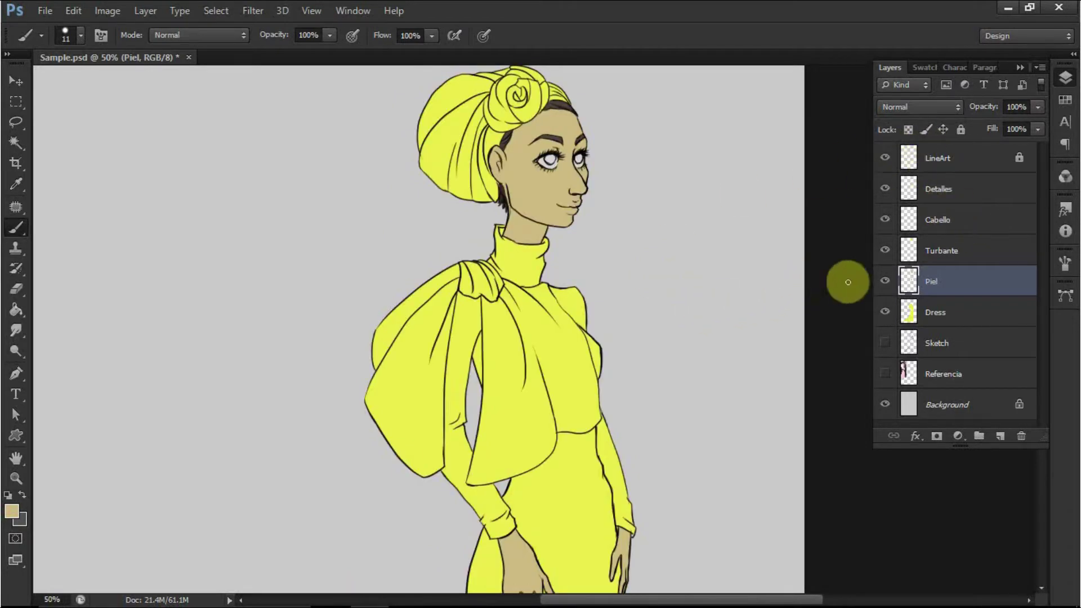
- Lock the Detalles, Cabello, Turbante and Dress layers completely, leaving Piel unlocked
{"action": "left_click", "coordinate": [976, 194]}
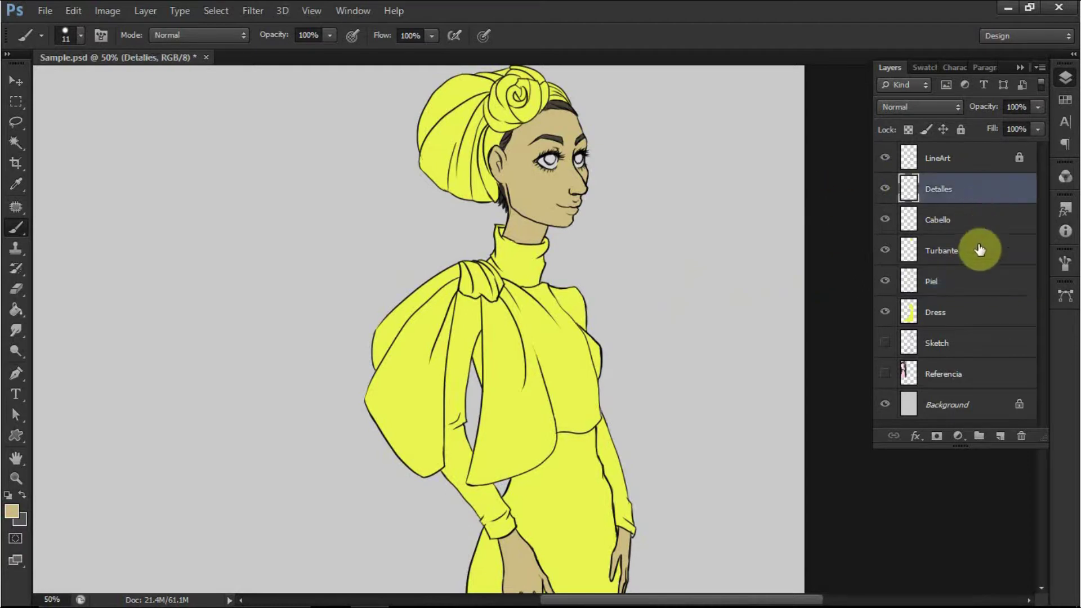
{"action": "left_click", "coordinate": [970, 315], "text": "shift"}
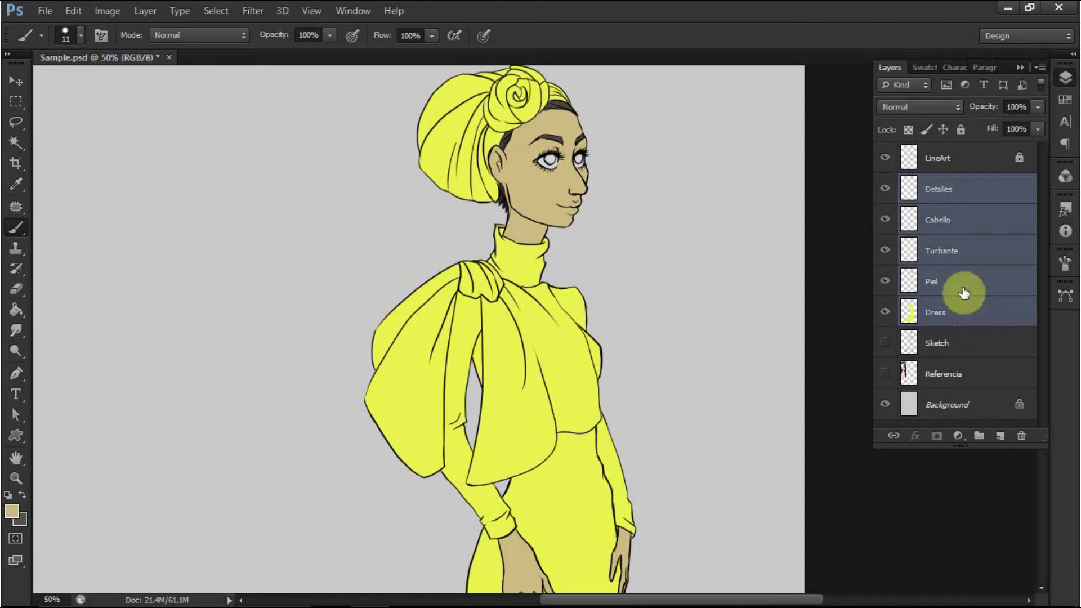
{"action": "left_click", "coordinate": [962, 291], "text": "ctrl"}
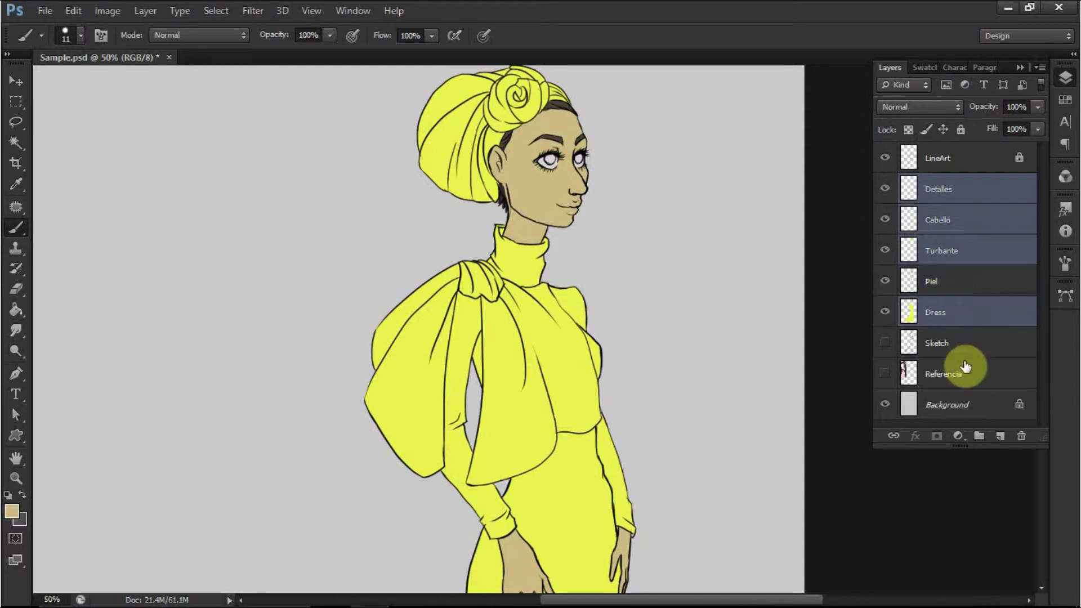
{"action": "left_click", "coordinate": [959, 130]}
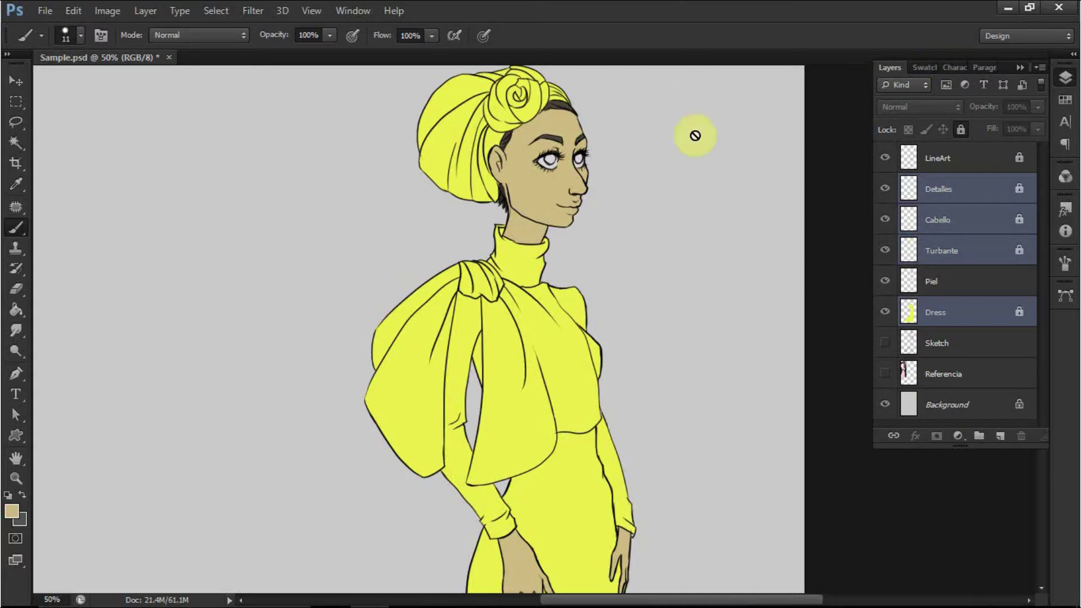
- Deselect the locked layers and create a new layer named SombraPiel directly above Piel
{"action": "left_click", "coordinate": [15, 81]}
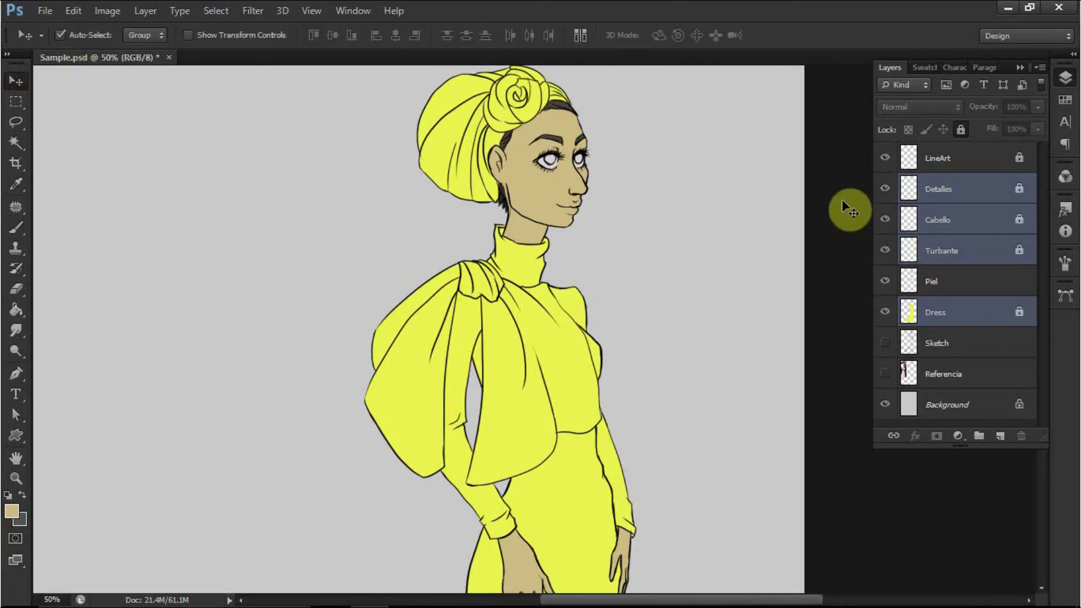
{"action": "left_click", "coordinate": [845, 230]}
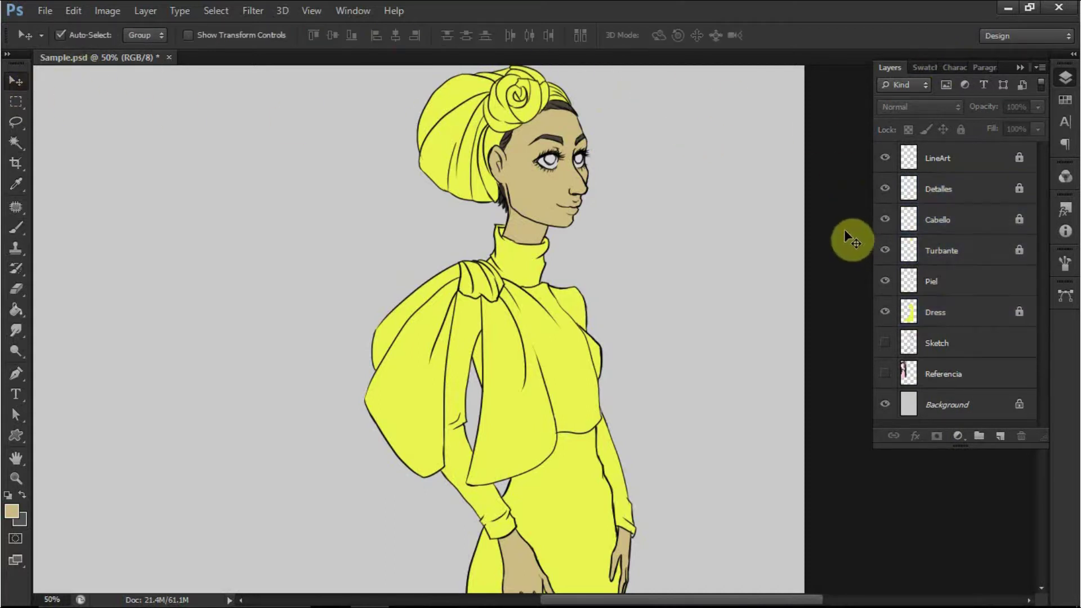
{"action": "left_click", "coordinate": [960, 292]}
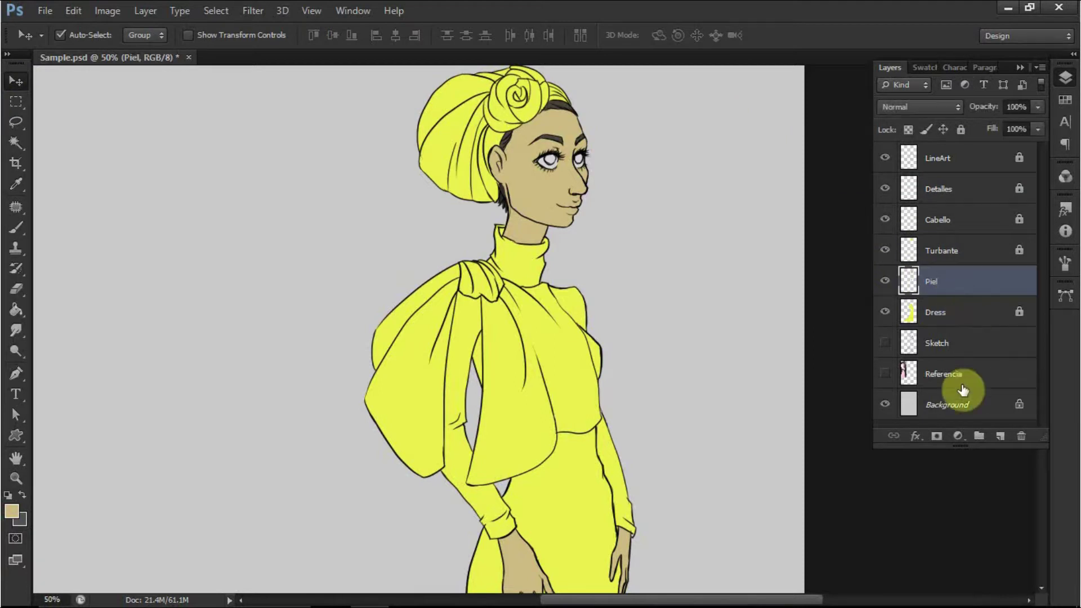
{"action": "left_click", "coordinate": [1002, 436]}
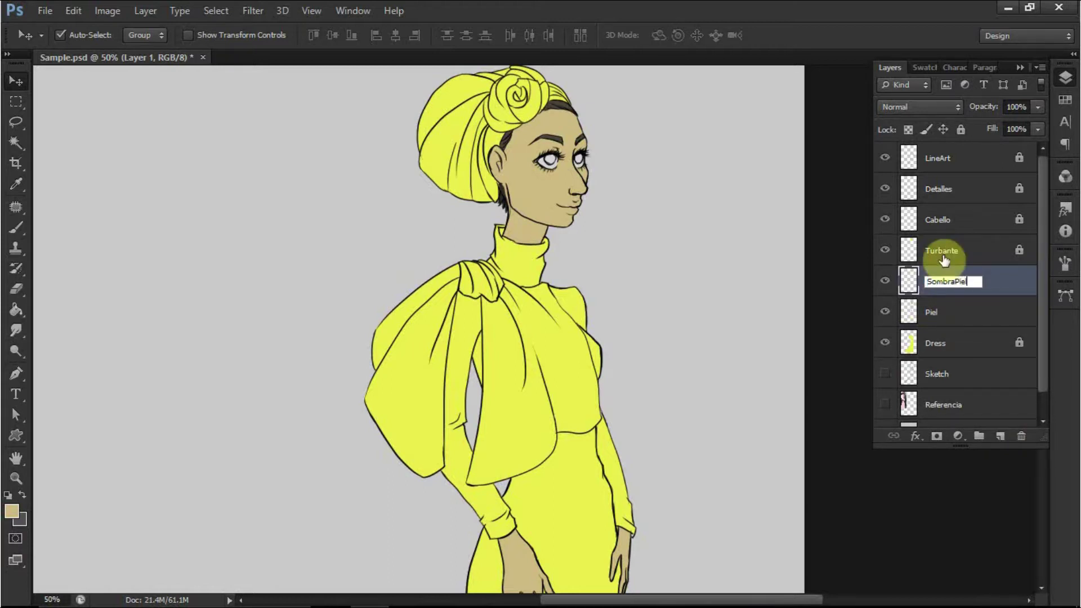
- Activate the Brush tool for shading the face and set the foreground color to the darker skin tone #b59f62
{"action": "key", "text": "ctrl+plus"}
{"action": "key", "text": "ctrl+plus"}
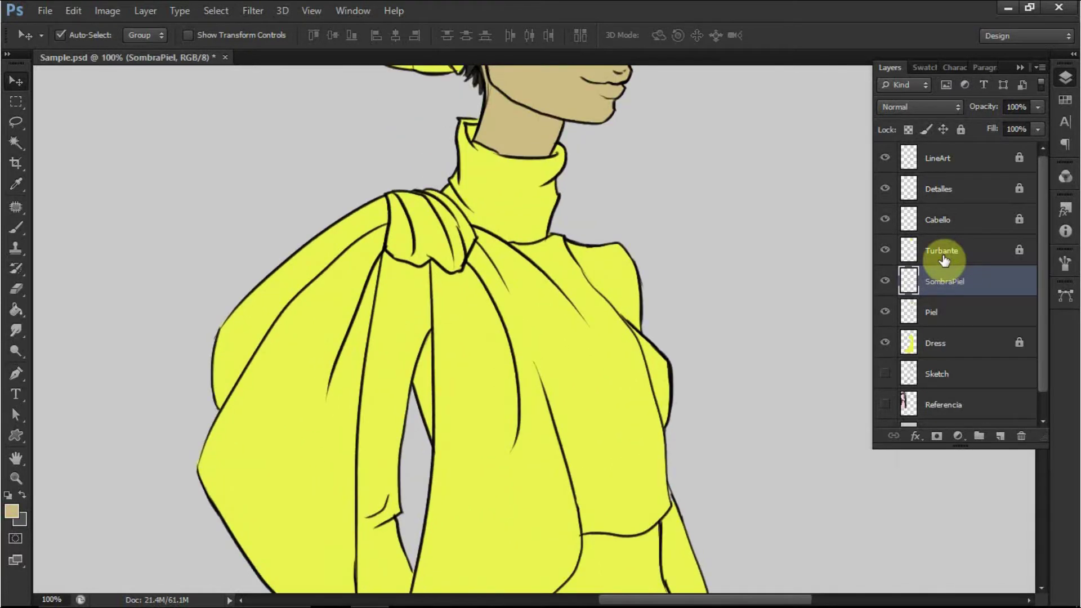
{"action": "scroll", "coordinate": [529, 329], "scroll_direction": "up", "scroll_amount": 5}
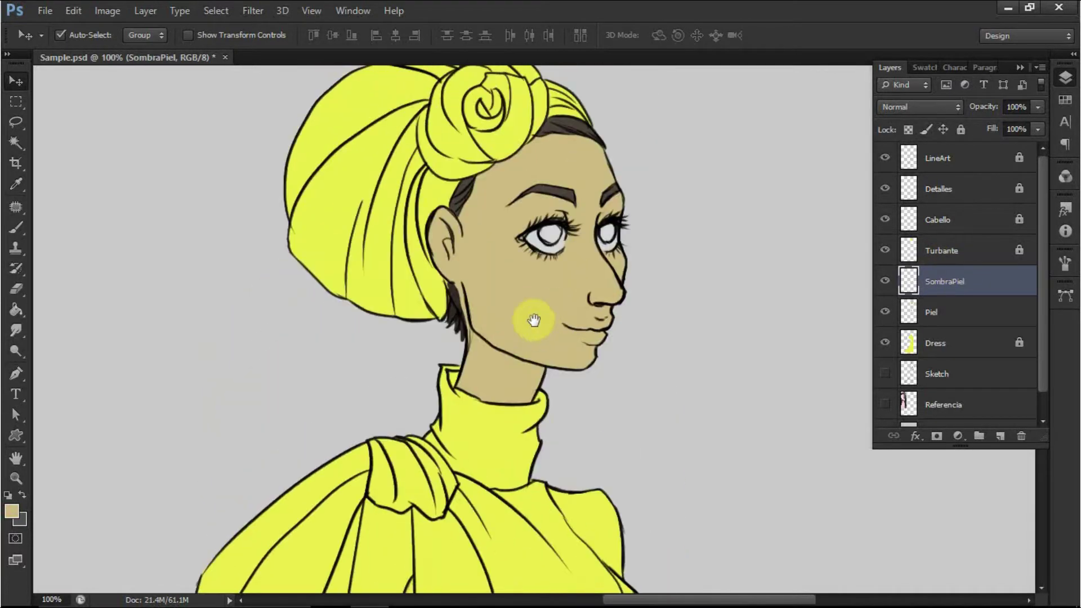
{"action": "key", "text": "ctrl+plus"}
{"action": "left_click_drag", "start_coordinate": [592, 116], "coordinate": [589, 228]}
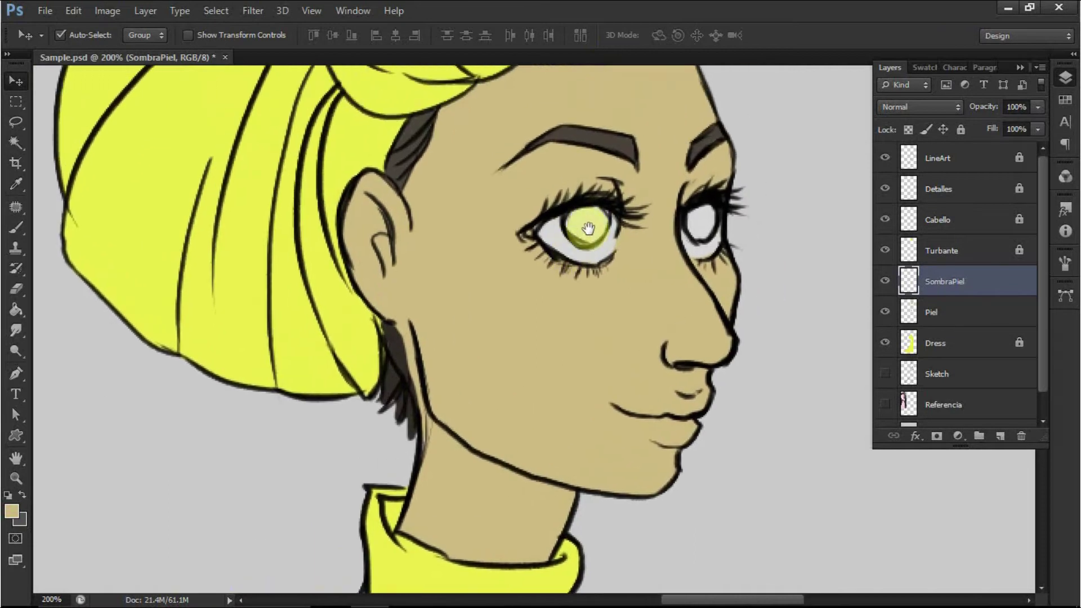
{"action": "left_click", "coordinate": [21, 186]}
{"action": "left_click", "coordinate": [499, 249]}
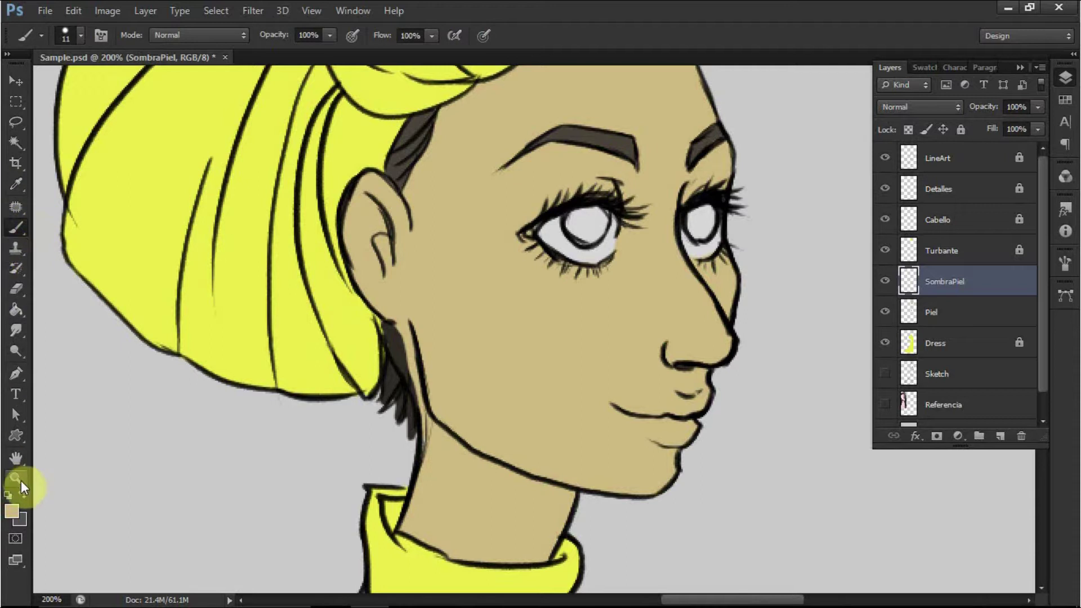
{"action": "left_click", "coordinate": [11, 510]}
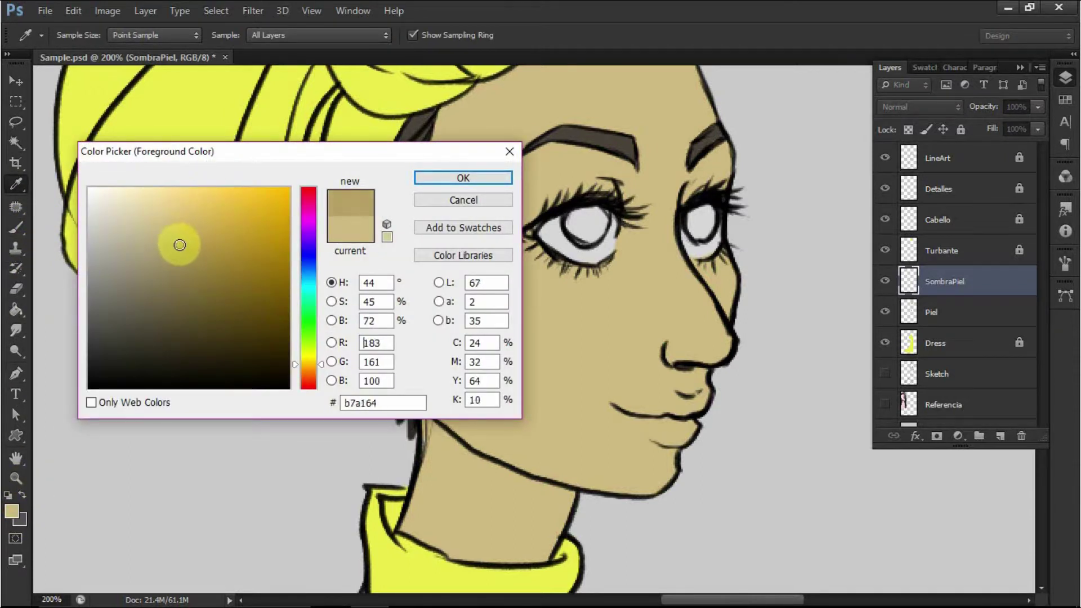
{"action": "left_click", "coordinate": [180, 245]}
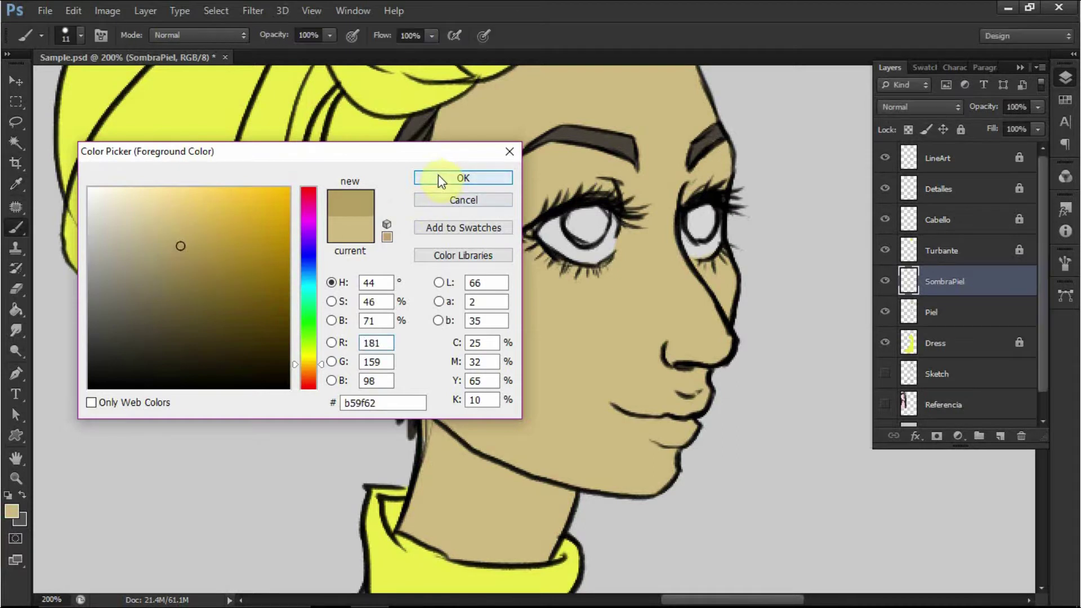
{"action": "left_click", "coordinate": [440, 178]}
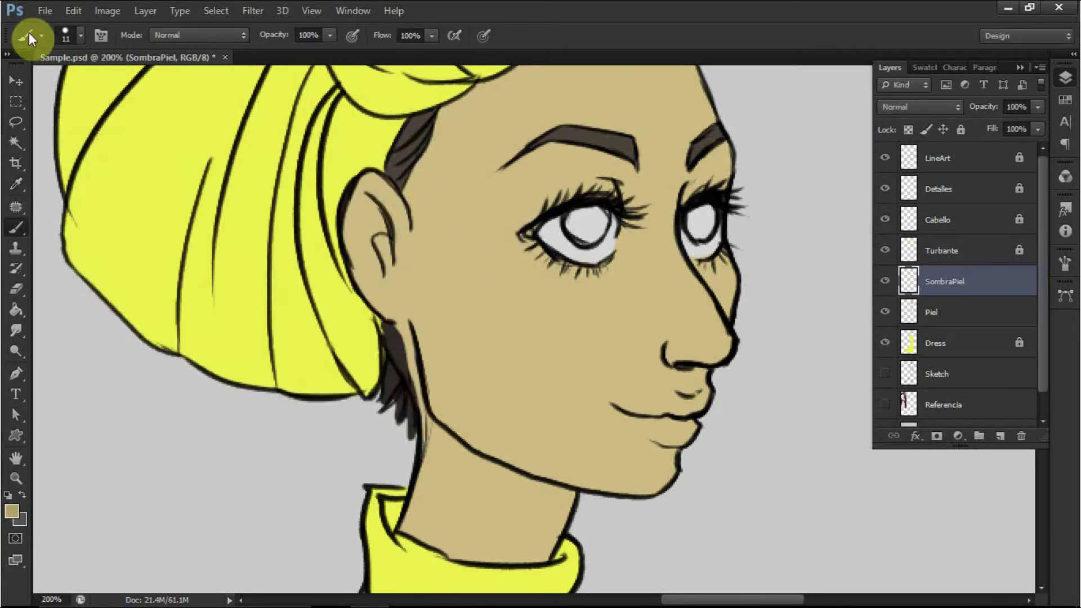
- Choose the Oil Pastel-Soft Opaque brush preset at 15 px, testing and undoing one stroke on the cheek
{"action": "left_click", "coordinate": [41, 36]}
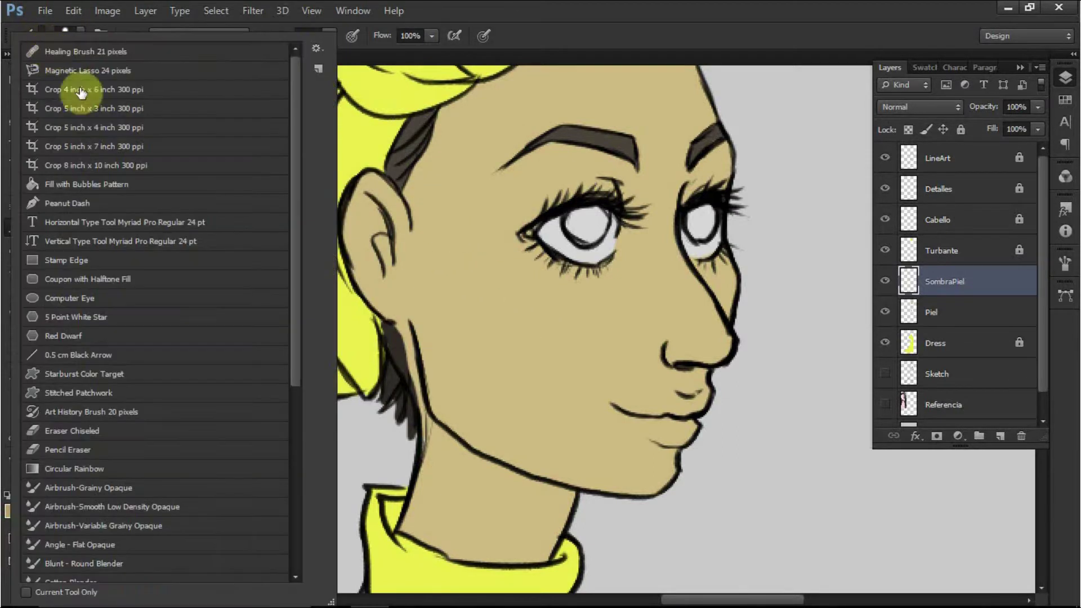
{"action": "mouse_move", "coordinate": [309, 117]}
{"action": "left_mouse_down"}
{"action": "mouse_move", "coordinate": [299, 113]}
{"action": "mouse_move", "coordinate": [309, 302]}
{"action": "left_mouse_up"}
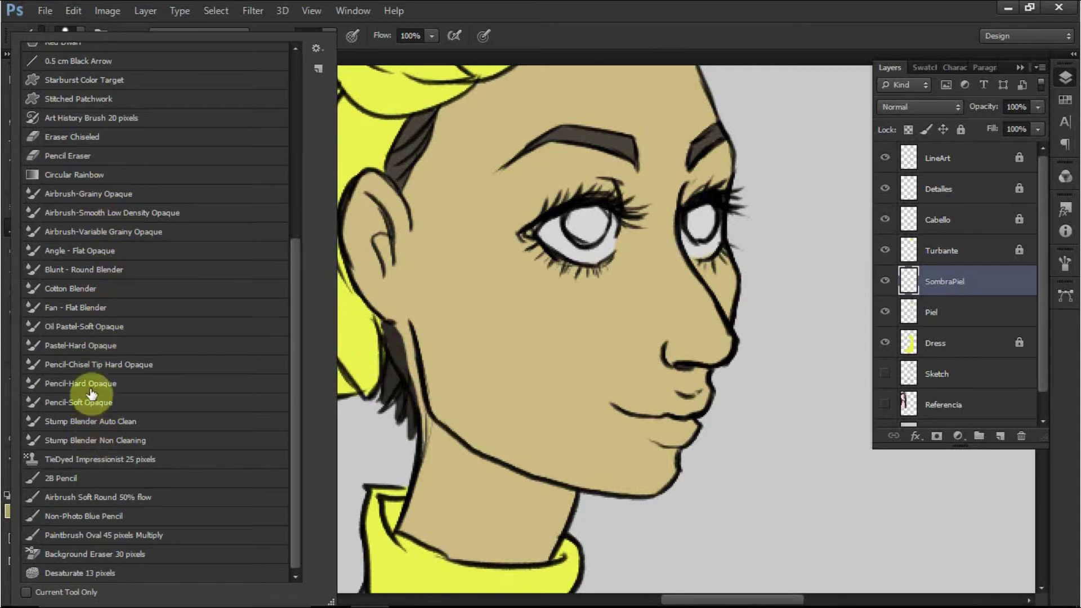
{"action": "left_click", "coordinate": [110, 332]}
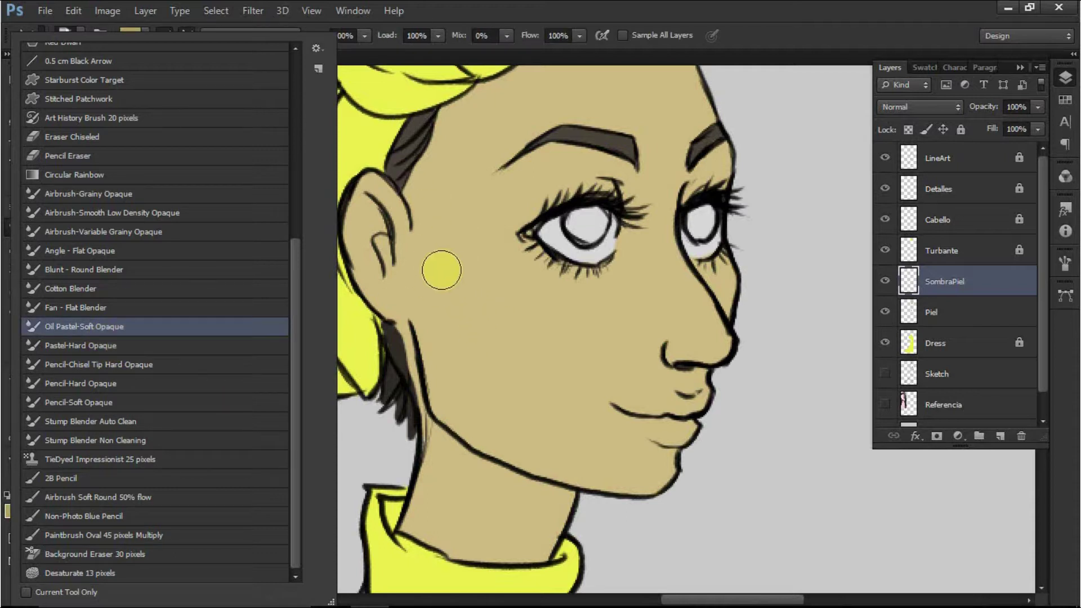
{"action": "left_click", "coordinate": [437, 280]}
{"action": "left_click_drag", "start_coordinate": [445, 247], "coordinate": [471, 345]}
{"action": "key", "text": "ctrl+z"}
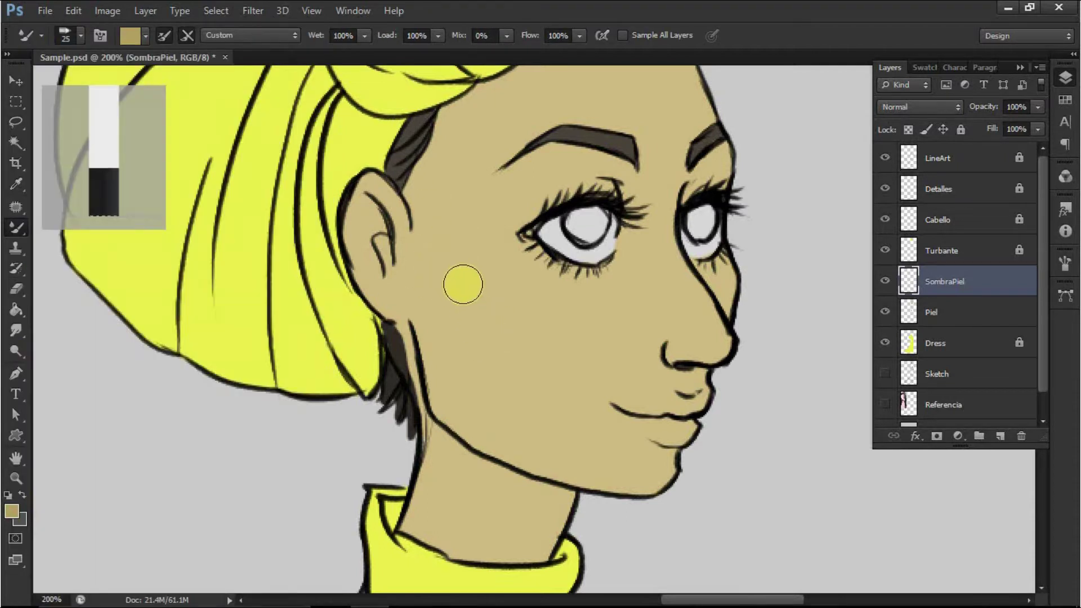
{"action": "right_click", "coordinate": [467, 281]}
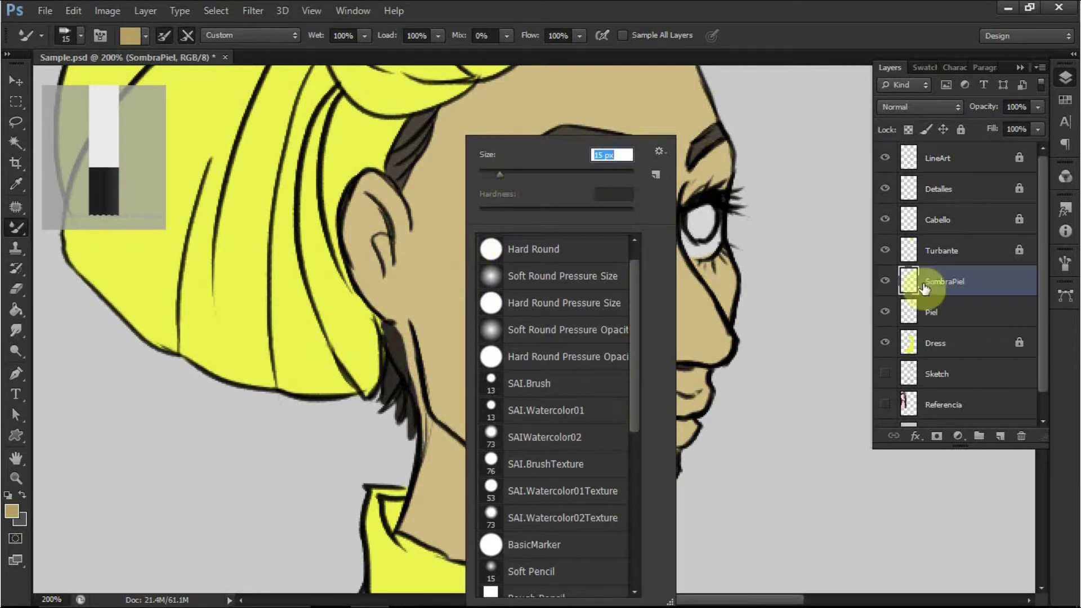
- Load the Piel layer's outline as a selection and paint the first shadow tone around the eyes, nose, forehead and ear on SombraPiel
{"action": "left_click", "coordinate": [945, 287]}
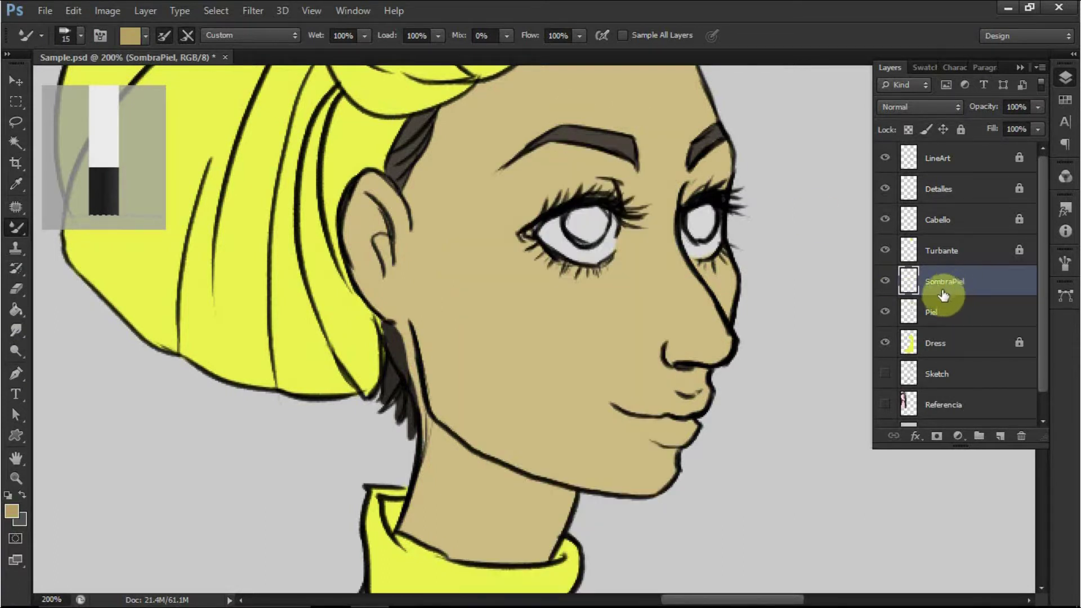
{"action": "left_click", "coordinate": [909, 316], "text": "ctrl"}
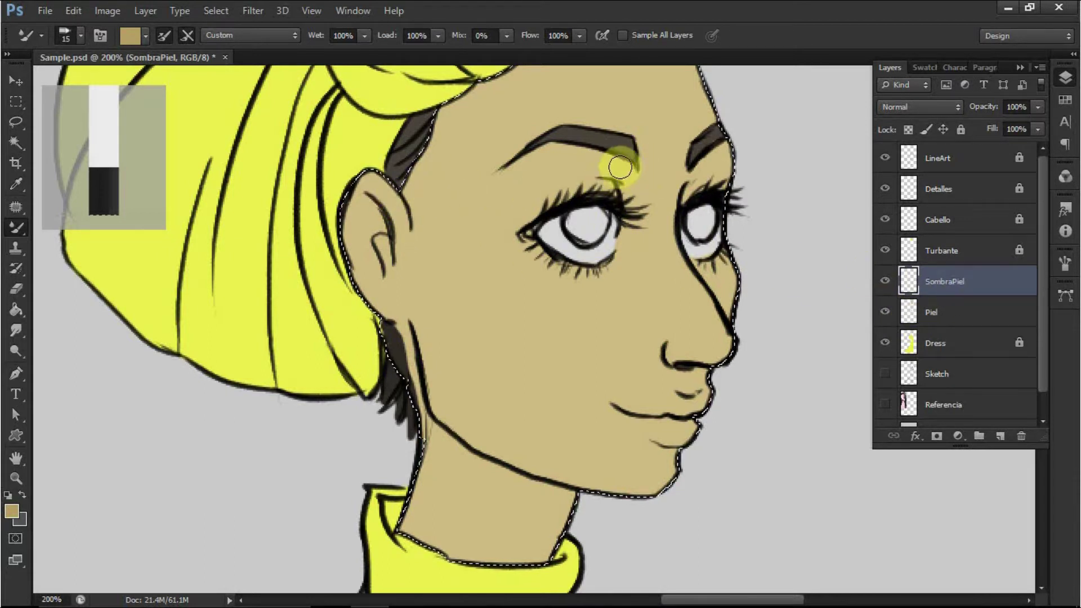
{"action": "mouse_move", "coordinate": [629, 177]}
{"action": "left_mouse_down"}
{"action": "mouse_move", "coordinate": [623, 169]}
{"action": "mouse_move", "coordinate": [632, 235]}
{"action": "mouse_move", "coordinate": [616, 153]}
{"action": "mouse_move", "coordinate": [562, 154]}
{"action": "mouse_move", "coordinate": [557, 174]}
{"action": "mouse_move", "coordinate": [500, 205]}
{"action": "mouse_move", "coordinate": [612, 167]}
{"action": "mouse_move", "coordinate": [634, 193]}
{"action": "mouse_move", "coordinate": [603, 294]}
{"action": "mouse_move", "coordinate": [668, 362]}
{"action": "mouse_move", "coordinate": [623, 321]}
{"action": "mouse_move", "coordinate": [627, 363]}
{"action": "left_mouse_up"}
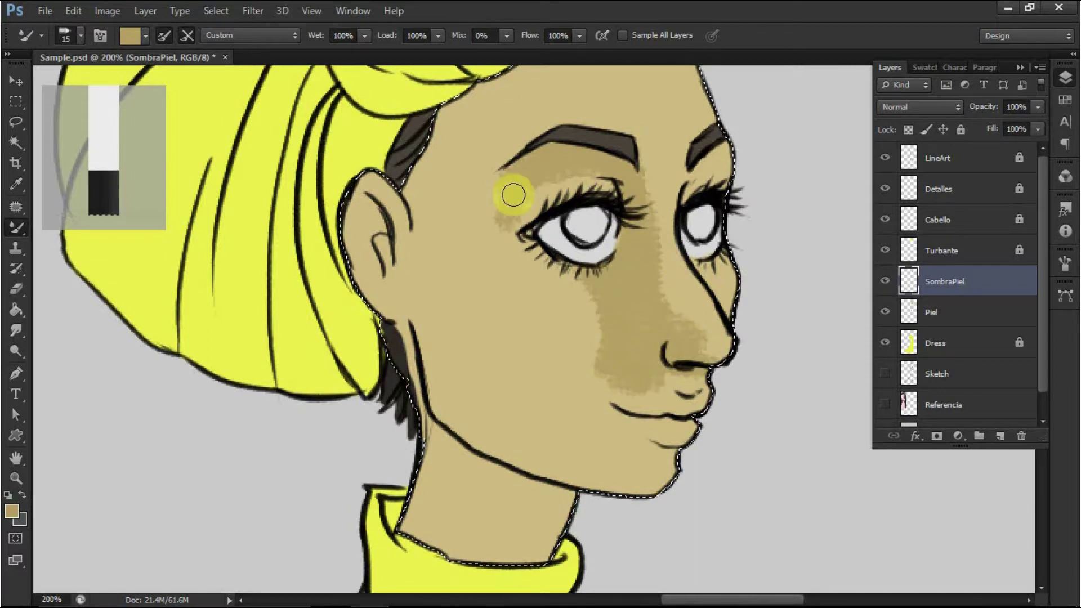
{"action": "mouse_move", "coordinate": [701, 161]}
{"action": "left_mouse_down"}
{"action": "mouse_move", "coordinate": [720, 284]}
{"action": "mouse_move", "coordinate": [701, 400]}
{"action": "mouse_move", "coordinate": [597, 499]}
{"action": "left_mouse_up"}
{"action": "left_click_drag", "start_coordinate": [586, 242], "coordinate": [604, 332]}
{"action": "mouse_move", "coordinate": [733, 201]}
{"action": "left_mouse_down"}
{"action": "mouse_move", "coordinate": [668, 140]}
{"action": "mouse_move", "coordinate": [543, 147]}
{"action": "left_mouse_up"}
{"action": "left_click_drag", "start_coordinate": [473, 197], "coordinate": [433, 298]}
{"action": "mouse_move", "coordinate": [504, 180]}
{"action": "left_mouse_down"}
{"action": "mouse_move", "coordinate": [613, 140]}
{"action": "mouse_move", "coordinate": [699, 265]}
{"action": "mouse_move", "coordinate": [681, 320]}
{"action": "left_mouse_up"}
- Extend the first shadow tone over the neck and hands within the skin selection
{"action": "scroll", "coordinate": [603, 285], "scroll_direction": "down", "scroll_amount": 3}
{"action": "mouse_move", "coordinate": [538, 403]}
{"action": "left_mouse_down"}
{"action": "mouse_move", "coordinate": [473, 383]}
{"action": "mouse_move", "coordinate": [516, 411]}
{"action": "mouse_move", "coordinate": [447, 391]}
{"action": "mouse_move", "coordinate": [394, 360]}
{"action": "left_mouse_up"}
{"action": "scroll", "coordinate": [381, 234], "scroll_direction": "up", "scroll_amount": 3}
{"action": "mouse_move", "coordinate": [382, 234]}
{"action": "left_mouse_down"}
{"action": "mouse_move", "coordinate": [397, 201]}
{"action": "mouse_move", "coordinate": [430, 315]}
{"action": "left_mouse_up"}
{"action": "mouse_move", "coordinate": [524, 386]}
{"action": "left_mouse_down"}
{"action": "mouse_move", "coordinate": [532, 163]}
{"action": "mouse_move", "coordinate": [561, 248]}
{"action": "mouse_move", "coordinate": [628, 367]}
{"action": "mouse_move", "coordinate": [598, 373]}
{"action": "mouse_move", "coordinate": [606, 485]}
{"action": "mouse_move", "coordinate": [514, 518]}
{"action": "left_mouse_up"}
{"action": "scroll", "coordinate": [579, 244], "scroll_direction": "right", "scroll_amount": 10}
{"action": "mouse_move", "coordinate": [479, 163]}
{"action": "left_mouse_down"}
{"action": "mouse_move", "coordinate": [434, 200]}
{"action": "mouse_move", "coordinate": [460, 451]}
{"action": "left_mouse_up"}
{"action": "scroll", "coordinate": [591, 268], "scroll_direction": "up", "scroll_amount": 10}
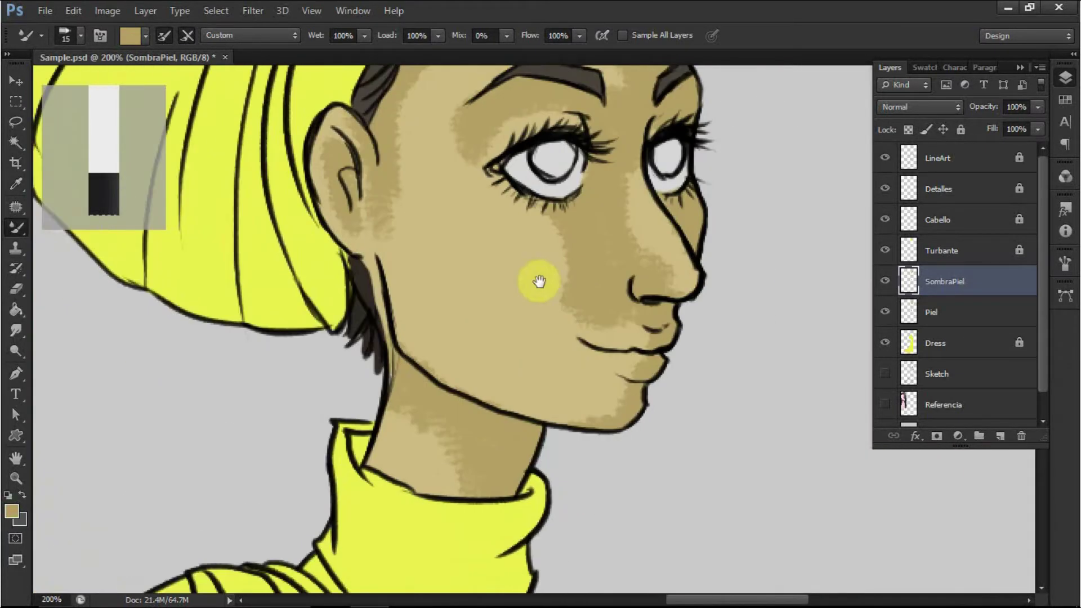
- Set the foreground to a darker brown and deepen the shadows around the nose, far cheek and eye sockets
{"action": "left_click", "coordinate": [11, 510]}
{"action": "mouse_move", "coordinate": [183, 251]}
{"action": "left_mouse_down"}
{"action": "mouse_move", "coordinate": [215, 268]}
{"action": "mouse_move", "coordinate": [184, 251]}
{"action": "mouse_move", "coordinate": [212, 287]}
{"action": "left_mouse_up"}
{"action": "left_click", "coordinate": [429, 181]}
{"action": "mouse_move", "coordinate": [653, 312]}
{"action": "left_mouse_down"}
{"action": "mouse_move", "coordinate": [640, 304]}
{"action": "mouse_move", "coordinate": [674, 323]}
{"action": "left_mouse_up"}
{"action": "left_click_drag", "start_coordinate": [688, 235], "coordinate": [696, 250]}
{"action": "left_click_drag", "start_coordinate": [667, 148], "coordinate": [689, 122]}
{"action": "left_click_drag", "start_coordinate": [599, 167], "coordinate": [583, 199]}
{"action": "mouse_move", "coordinate": [594, 121]}
{"action": "left_mouse_down"}
{"action": "mouse_move", "coordinate": [555, 130]}
{"action": "mouse_move", "coordinate": [605, 171]}
{"action": "left_mouse_up"}
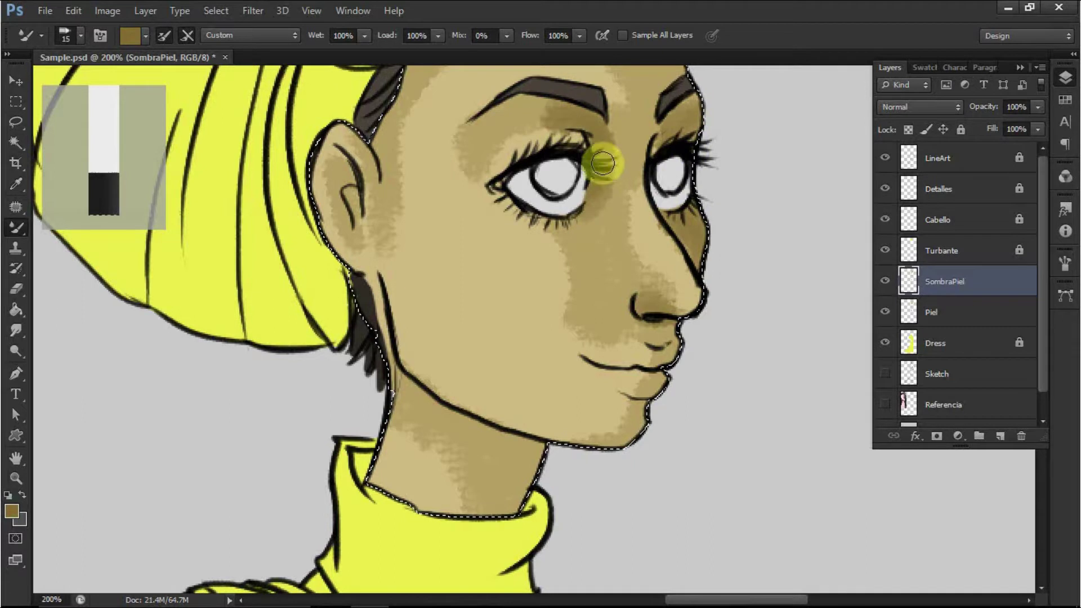
- Paint the darker brown shadow under the jaw on the neck and along the wrists and fingers of the hands
{"action": "left_click_drag", "start_coordinate": [516, 446], "coordinate": [445, 417]}
{"action": "left_click_drag", "start_coordinate": [445, 417], "coordinate": [494, 469]}
{"action": "left_click_drag", "start_coordinate": [620, 226], "coordinate": [636, 365]}
{"action": "mouse_move", "coordinate": [574, 534]}
{"action": "left_mouse_down"}
{"action": "mouse_move", "coordinate": [586, 338]}
{"action": "mouse_move", "coordinate": [646, 68]}
{"action": "left_mouse_up"}
{"action": "mouse_move", "coordinate": [495, 147]}
{"action": "left_mouse_down"}
{"action": "mouse_move", "coordinate": [501, 174]}
{"action": "mouse_move", "coordinate": [462, 256]}
{"action": "left_mouse_up"}
{"action": "left_click_drag", "start_coordinate": [582, 257], "coordinate": [634, 368]}
{"action": "left_click_drag", "start_coordinate": [585, 531], "coordinate": [466, 470]}
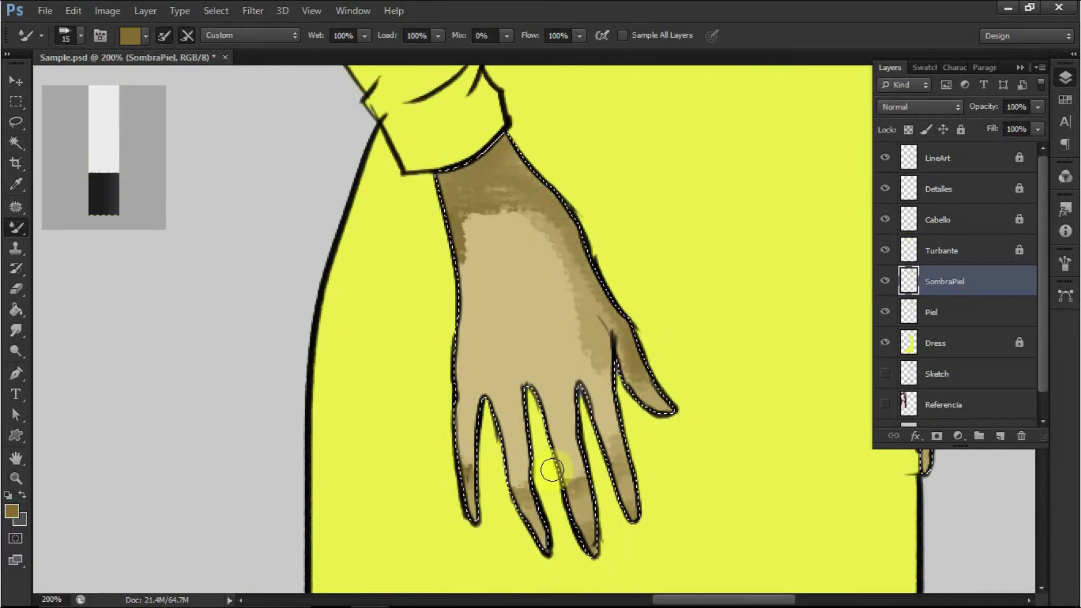
{"action": "left_click_drag", "start_coordinate": [732, 253], "coordinate": [469, 265]}
{"action": "left_click_drag", "start_coordinate": [667, 147], "coordinate": [653, 192]}
{"action": "scroll", "coordinate": [567, 206], "scroll_direction": "up", "scroll_amount": 10}
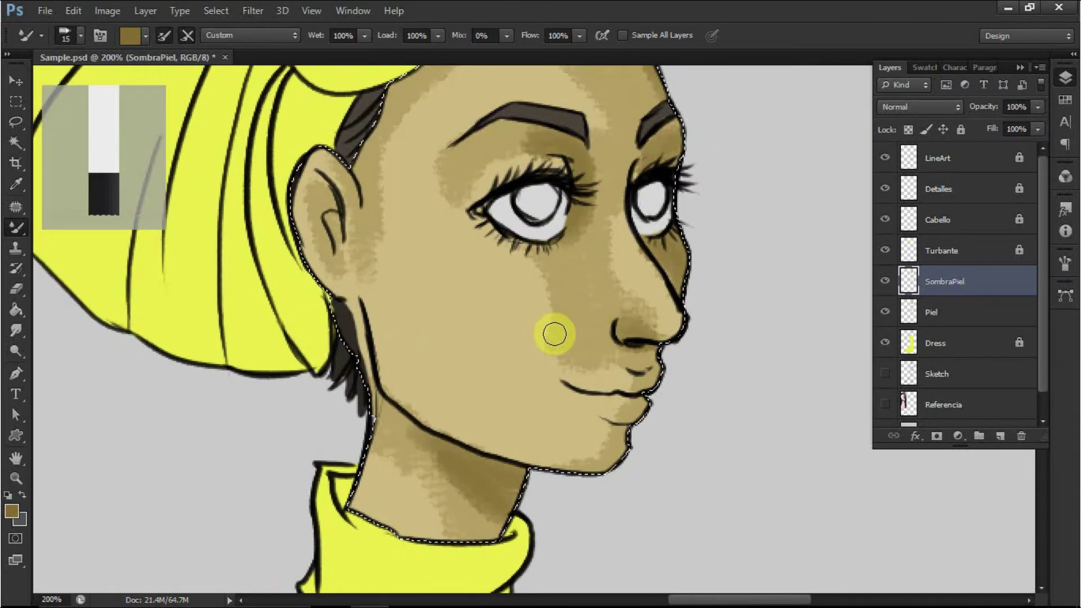
- Review the shading on the whole head and merge the SombraPiel and Piel layers
{"action": "key", "text": "ctrl+minus"}
{"action": "key", "text": "ctrl+minus"}
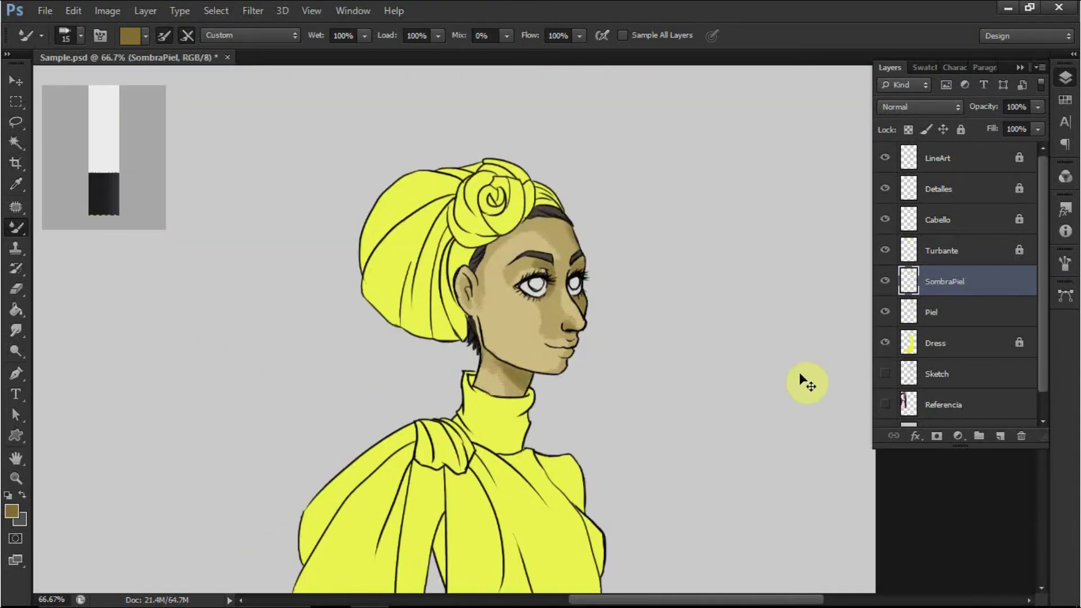
{"action": "key", "text": "ctrl+plus"}
{"action": "key", "text": "ctrl+plus"}
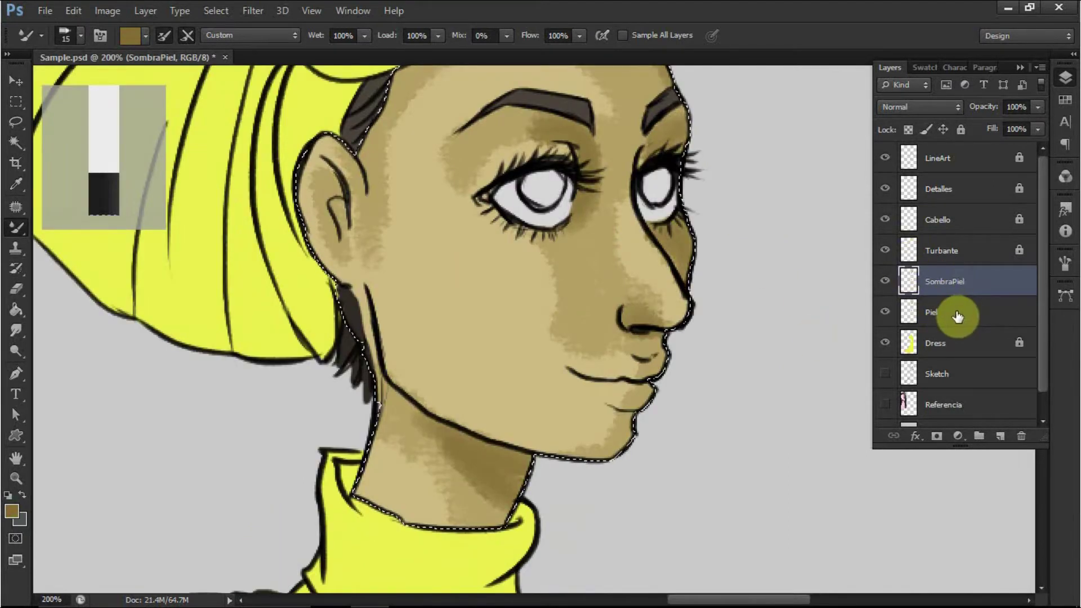
{"action": "left_click", "coordinate": [959, 317], "text": "shift"}
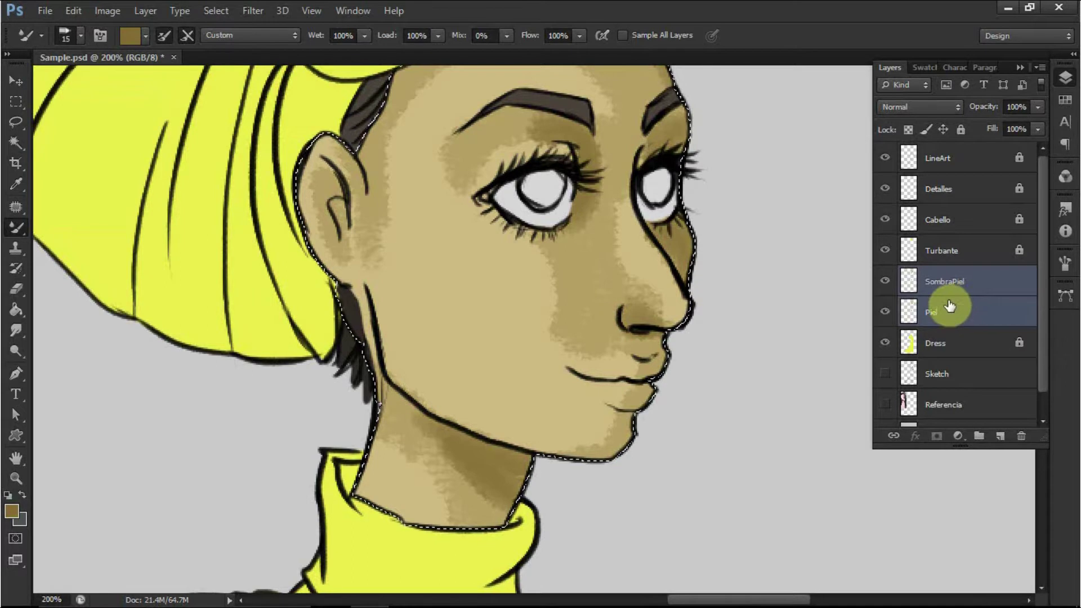
{"action": "right_click", "coordinate": [952, 307]}
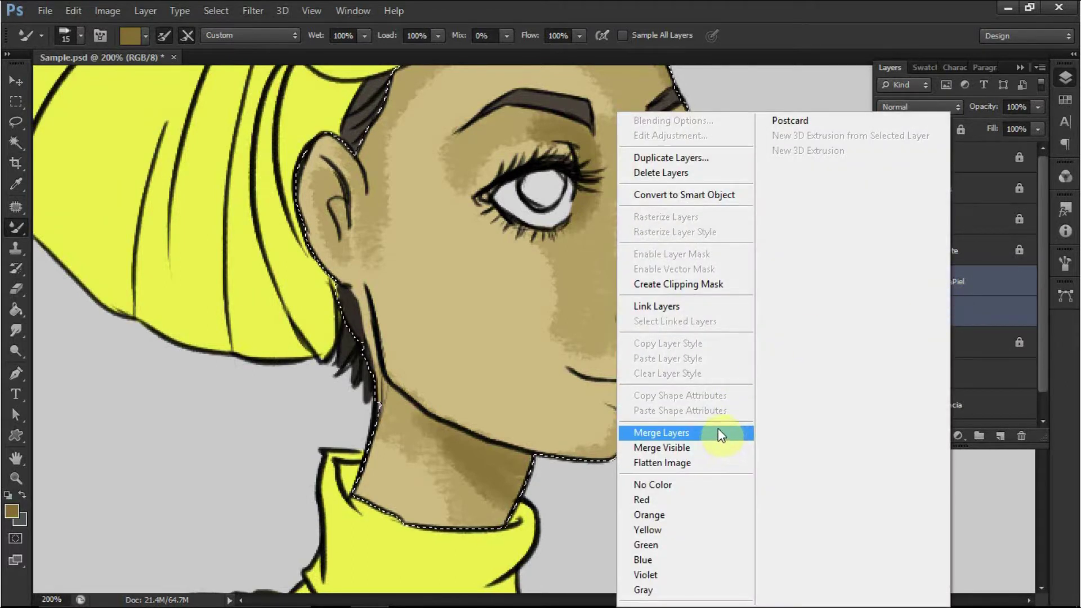
{"action": "left_click", "coordinate": [719, 431]}
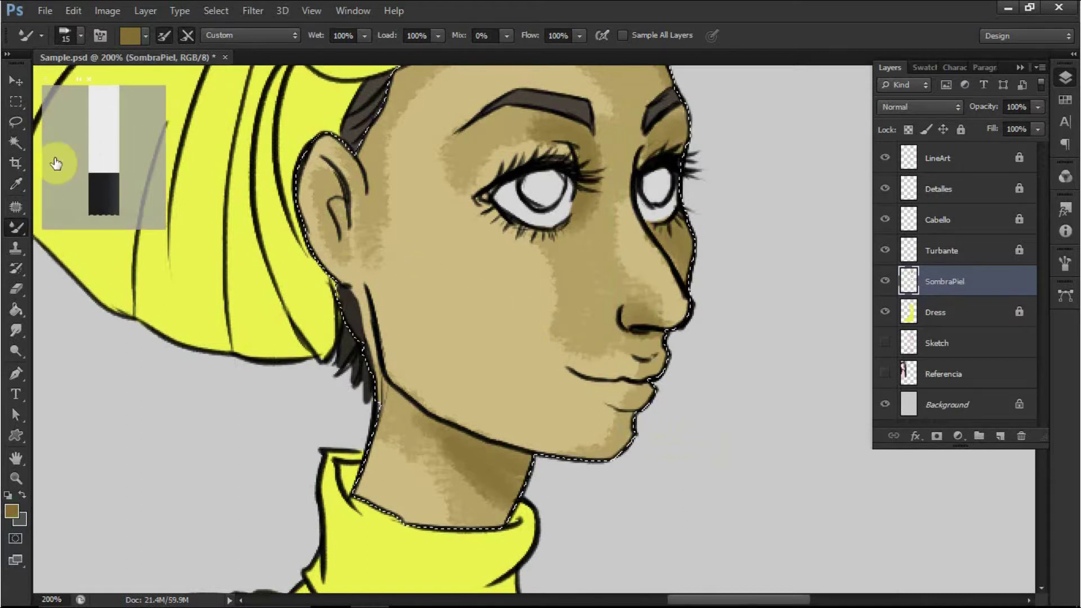
- Sample the mid skin shadow from the cheek and blend the tone edges across the face and neck with the Mixer Brush
{"action": "left_click", "coordinate": [19, 183]}
{"action": "left_click", "coordinate": [560, 243]}
{"action": "left_click", "coordinate": [19, 227]}
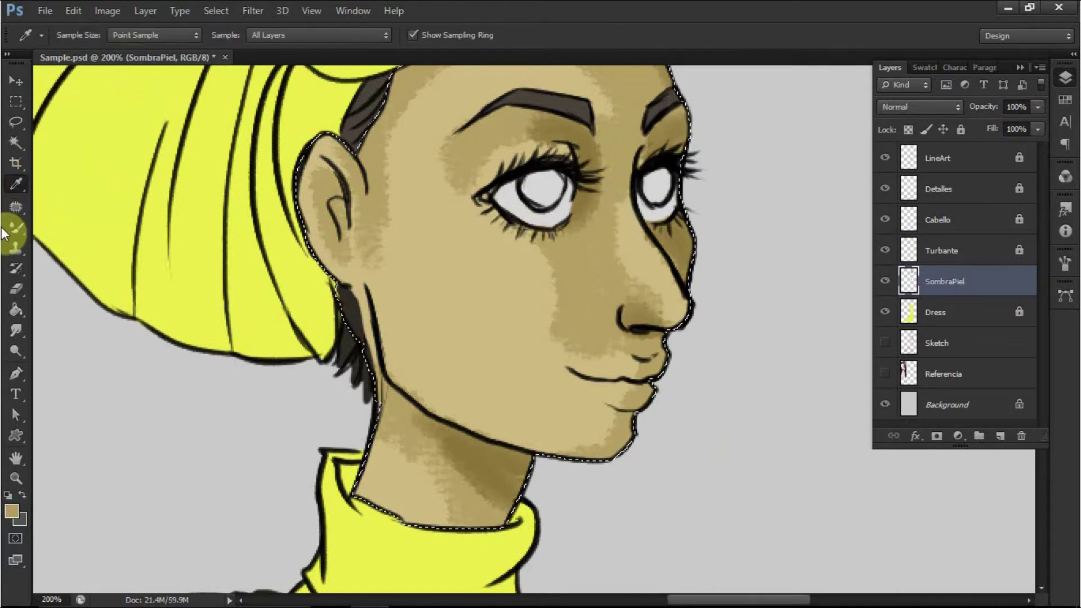
{"action": "mouse_move", "coordinate": [536, 263]}
{"action": "left_mouse_down"}
{"action": "mouse_move", "coordinate": [552, 297]}
{"action": "mouse_move", "coordinate": [542, 256]}
{"action": "mouse_move", "coordinate": [561, 374]}
{"action": "mouse_move", "coordinate": [540, 252]}
{"action": "mouse_move", "coordinate": [560, 347]}
{"action": "mouse_move", "coordinate": [582, 358]}
{"action": "mouse_move", "coordinate": [617, 348]}
{"action": "mouse_move", "coordinate": [626, 218]}
{"action": "mouse_move", "coordinate": [622, 244]}
{"action": "mouse_move", "coordinate": [646, 293]}
{"action": "mouse_move", "coordinate": [640, 312]}
{"action": "mouse_move", "coordinate": [584, 148]}
{"action": "mouse_move", "coordinate": [578, 203]}
{"action": "mouse_move", "coordinate": [550, 129]}
{"action": "mouse_move", "coordinate": [559, 127]}
{"action": "mouse_move", "coordinate": [513, 144]}
{"action": "mouse_move", "coordinate": [509, 125]}
{"action": "mouse_move", "coordinate": [521, 124]}
{"action": "mouse_move", "coordinate": [454, 144]}
{"action": "left_mouse_up"}
{"action": "mouse_move", "coordinate": [447, 185]}
{"action": "left_mouse_down"}
{"action": "mouse_move", "coordinate": [647, 144]}
{"action": "mouse_move", "coordinate": [485, 145]}
{"action": "mouse_move", "coordinate": [514, 140]}
{"action": "mouse_move", "coordinate": [572, 138]}
{"action": "mouse_move", "coordinate": [586, 174]}
{"action": "mouse_move", "coordinate": [567, 158]}
{"action": "mouse_move", "coordinate": [678, 172]}
{"action": "mouse_move", "coordinate": [639, 343]}
{"action": "mouse_move", "coordinate": [649, 323]}
{"action": "mouse_move", "coordinate": [605, 415]}
{"action": "mouse_move", "coordinate": [615, 383]}
{"action": "left_mouse_up"}
{"action": "mouse_move", "coordinate": [613, 435]}
{"action": "left_mouse_down"}
{"action": "mouse_move", "coordinate": [578, 446]}
{"action": "mouse_move", "coordinate": [485, 452]}
{"action": "mouse_move", "coordinate": [521, 467]}
{"action": "mouse_move", "coordinate": [510, 504]}
{"action": "mouse_move", "coordinate": [419, 418]}
{"action": "mouse_move", "coordinate": [485, 469]}
{"action": "mouse_move", "coordinate": [465, 486]}
{"action": "mouse_move", "coordinate": [505, 489]}
{"action": "mouse_move", "coordinate": [414, 422]}
{"action": "mouse_move", "coordinate": [515, 468]}
{"action": "mouse_move", "coordinate": [478, 490]}
{"action": "mouse_move", "coordinate": [455, 469]}
{"action": "mouse_move", "coordinate": [479, 494]}
{"action": "mouse_move", "coordinate": [418, 460]}
{"action": "mouse_move", "coordinate": [436, 489]}
{"action": "mouse_move", "coordinate": [410, 450]}
{"action": "mouse_move", "coordinate": [443, 526]}
{"action": "mouse_move", "coordinate": [419, 496]}
{"action": "left_mouse_up"}
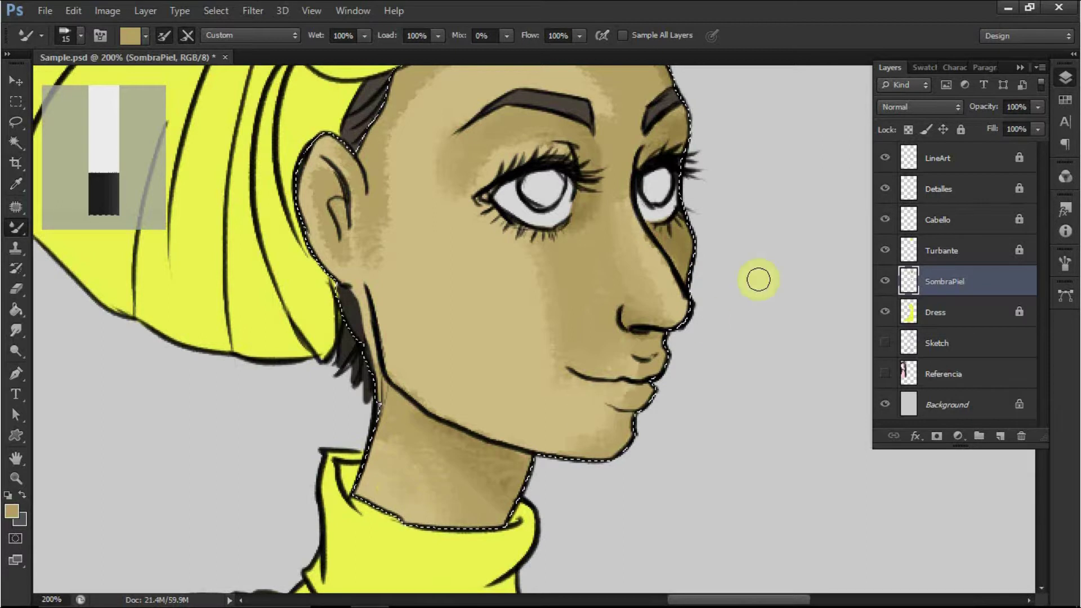
{"action": "mouse_move", "coordinate": [563, 335]}
{"action": "left_mouse_down"}
{"action": "mouse_move", "coordinate": [555, 406]}
{"action": "mouse_move", "coordinate": [522, 439]}
{"action": "mouse_move", "coordinate": [508, 364]}
{"action": "mouse_move", "coordinate": [451, 431]}
{"action": "left_mouse_up"}
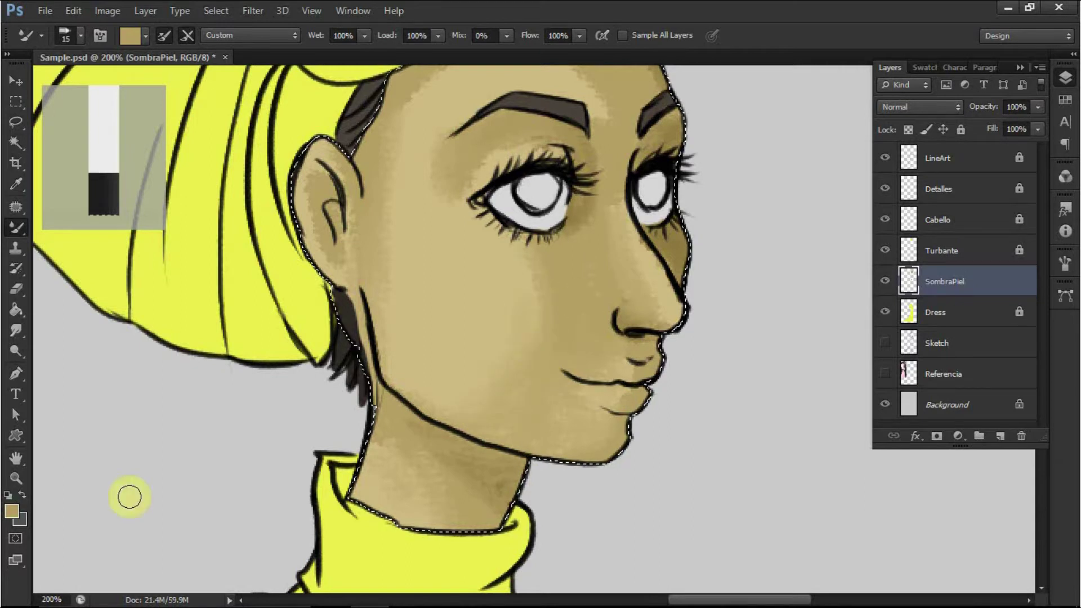
- Sample the dark brown below the far eye and strengthen the shadows on the eyelid, neck and far cheek
{"action": "left_click", "coordinate": [12, 511]}
{"action": "left_click", "coordinate": [471, 200]}
{"action": "left_click", "coordinate": [682, 230], "text": "alt"}
{"action": "mouse_move", "coordinate": [514, 165]}
{"action": "left_mouse_down"}
{"action": "mouse_move", "coordinate": [553, 121]}
{"action": "mouse_move", "coordinate": [459, 167]}
{"action": "mouse_move", "coordinate": [466, 157]}
{"action": "mouse_move", "coordinate": [467, 169]}
{"action": "left_mouse_up"}
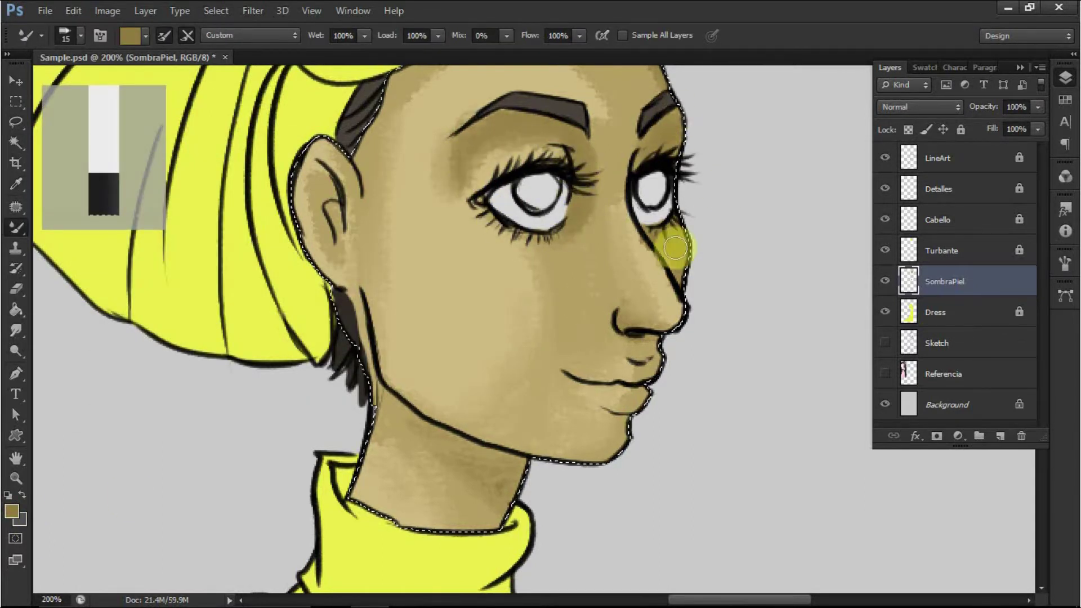
{"action": "left_click_drag", "start_coordinate": [490, 479], "coordinate": [420, 415]}
{"action": "left_click_drag", "start_coordinate": [680, 220], "coordinate": [705, 303]}
- Smooth the forehead, under-eye and cheek transitions using light, dark and mid skin tones sampled from the face
{"action": "left_click", "coordinate": [506, 149], "text": "alt"}
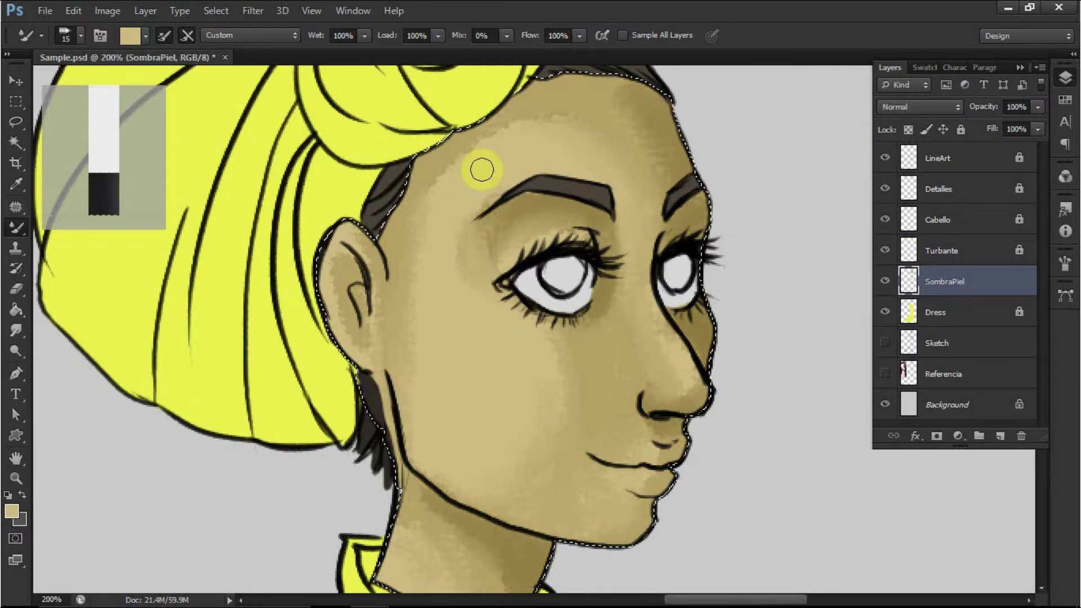
{"action": "left_click", "coordinate": [698, 311], "text": "alt"}
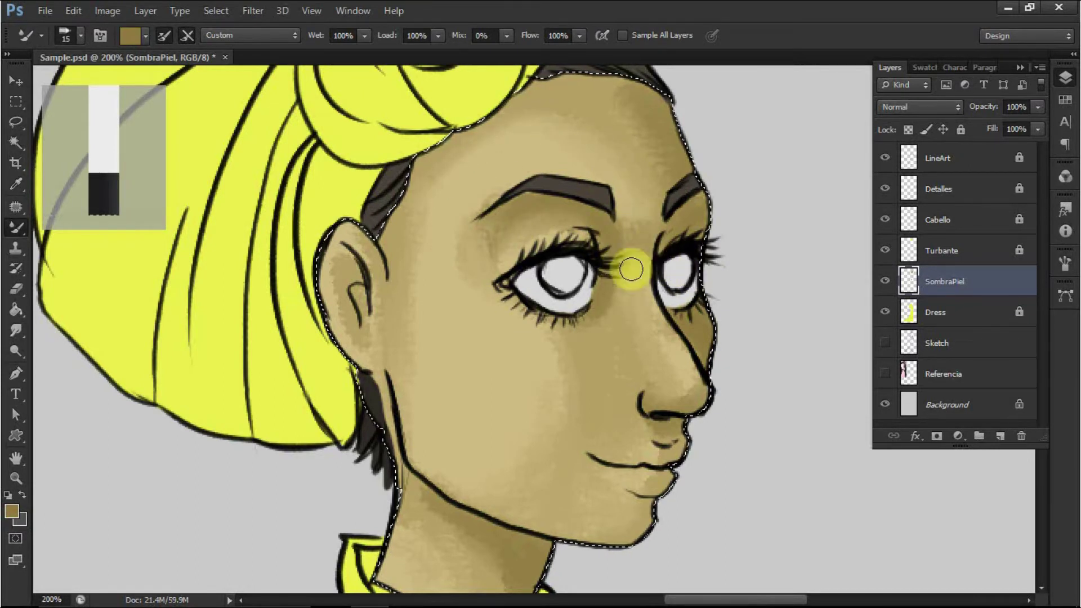
{"action": "scroll", "coordinate": [545, 193], "scroll_direction": "down", "scroll_amount": 3}
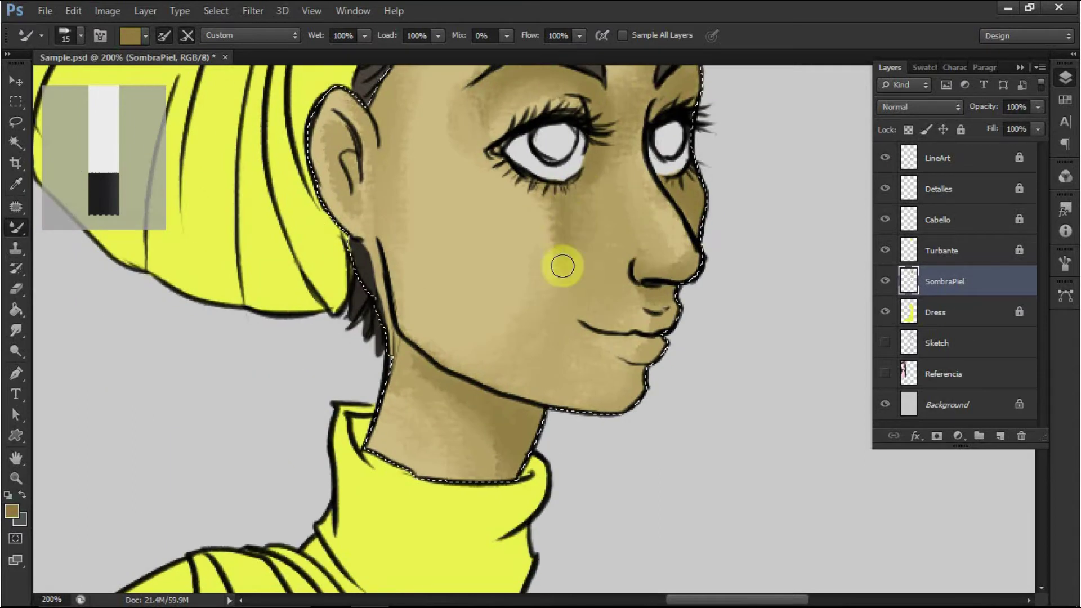
{"action": "left_click", "coordinate": [608, 256], "text": "alt"}
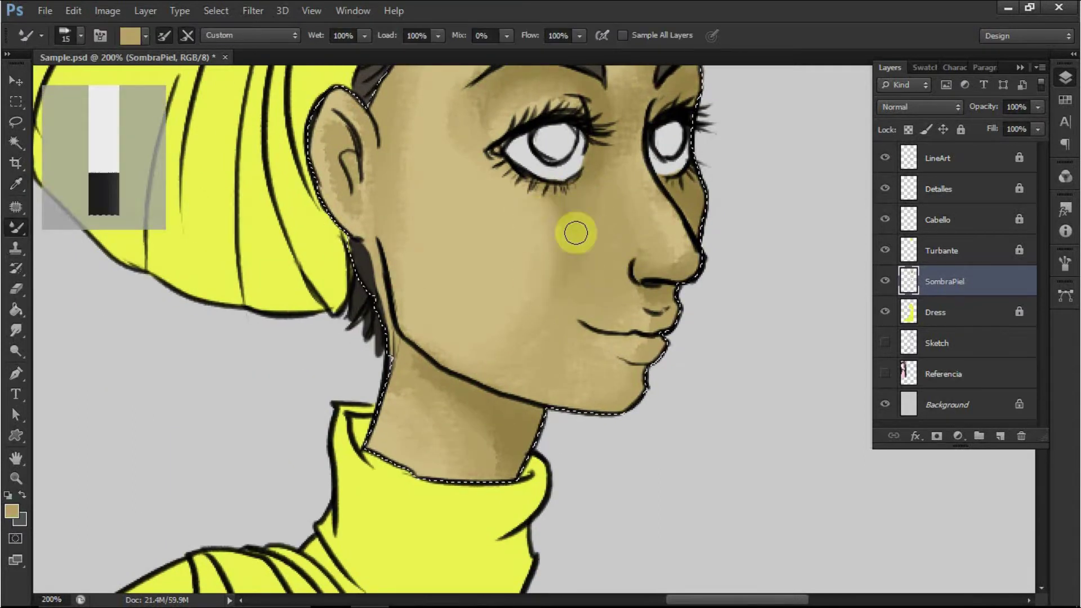
- Sample the light skin tone on the hand and blend the shadows of both hands
{"action": "scroll", "coordinate": [755, 279], "scroll_direction": "down", "scroll_amount": 4}
{"action": "scroll", "coordinate": [656, 345], "scroll_direction": "down", "scroll_amount": 3}
{"action": "scroll", "coordinate": [656, 345], "scroll_direction": "up", "scroll_amount": 4}
{"action": "left_click", "coordinate": [515, 375], "text": "alt"}
{"action": "mouse_move", "coordinate": [501, 329]}
{"action": "left_mouse_down"}
{"action": "mouse_move", "coordinate": [456, 326]}
{"action": "mouse_move", "coordinate": [601, 472]}
{"action": "left_mouse_up"}
{"action": "left_click_drag", "start_coordinate": [456, 282], "coordinate": [529, 287]}
{"action": "left_click_drag", "start_coordinate": [642, 396], "coordinate": [558, 234]}
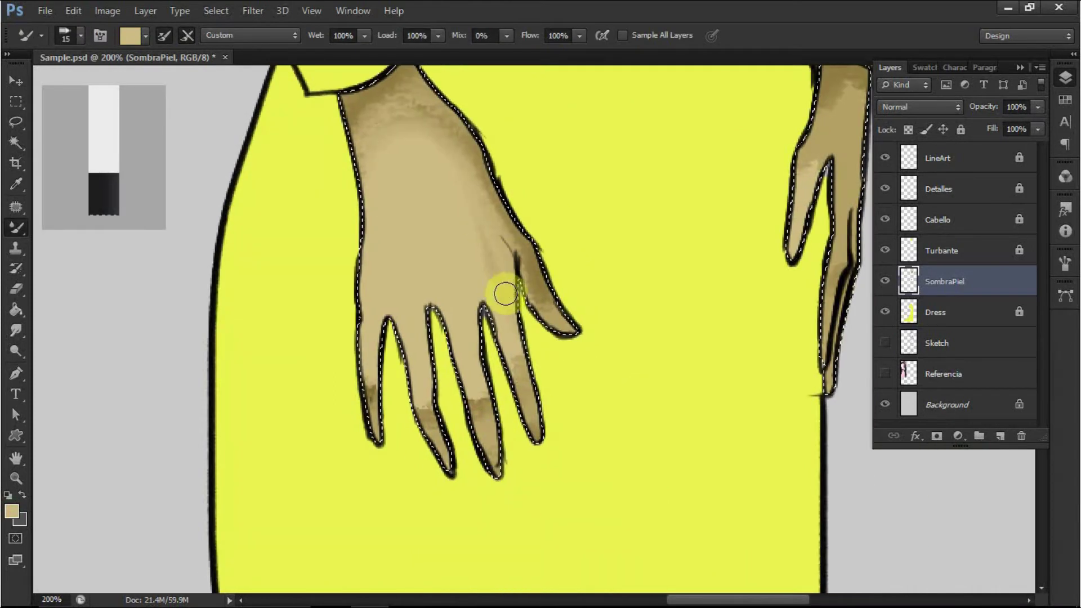
{"action": "left_click_drag", "start_coordinate": [842, 93], "coordinate": [620, 260]}
{"action": "left_click_drag", "start_coordinate": [610, 489], "coordinate": [464, 384]}
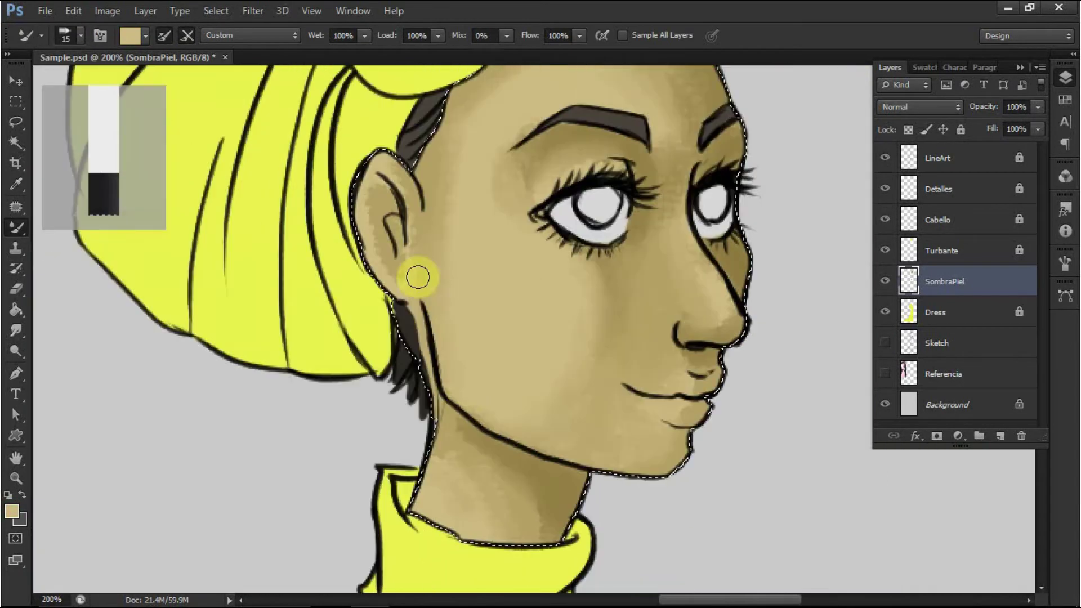
- Create a new layer named maquillaje directly above SombraPiel
{"action": "scroll", "coordinate": [552, 343], "scroll_direction": "up", "scroll_amount": 1}
{"action": "scroll", "coordinate": [551, 344], "scroll_direction": "right", "scroll_amount": 1}
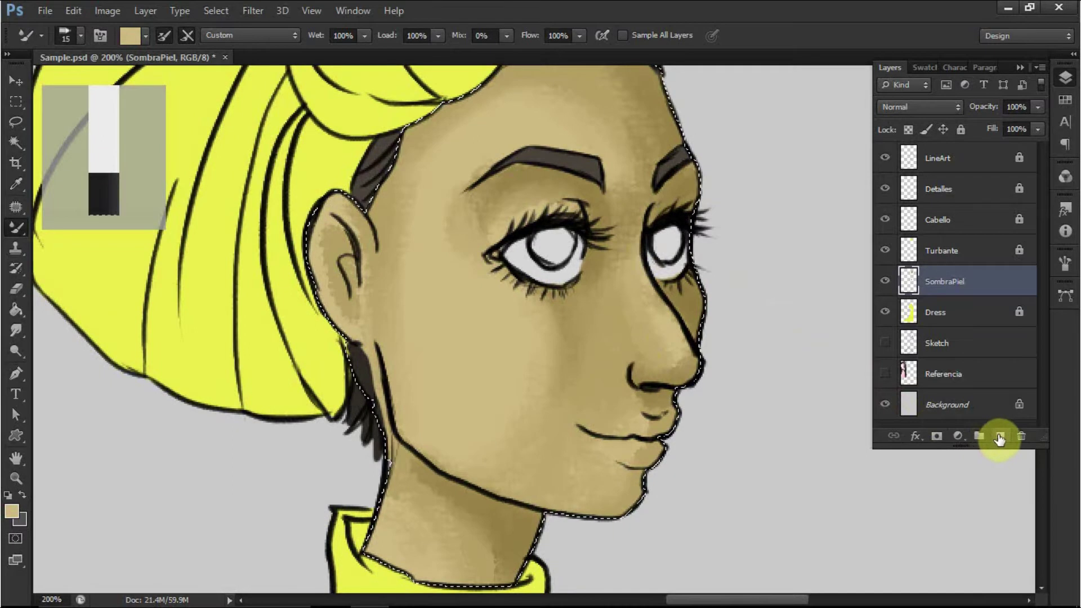
{"action": "left_click", "coordinate": [998, 438]}
{"action": "double_click", "coordinate": [945, 288]}
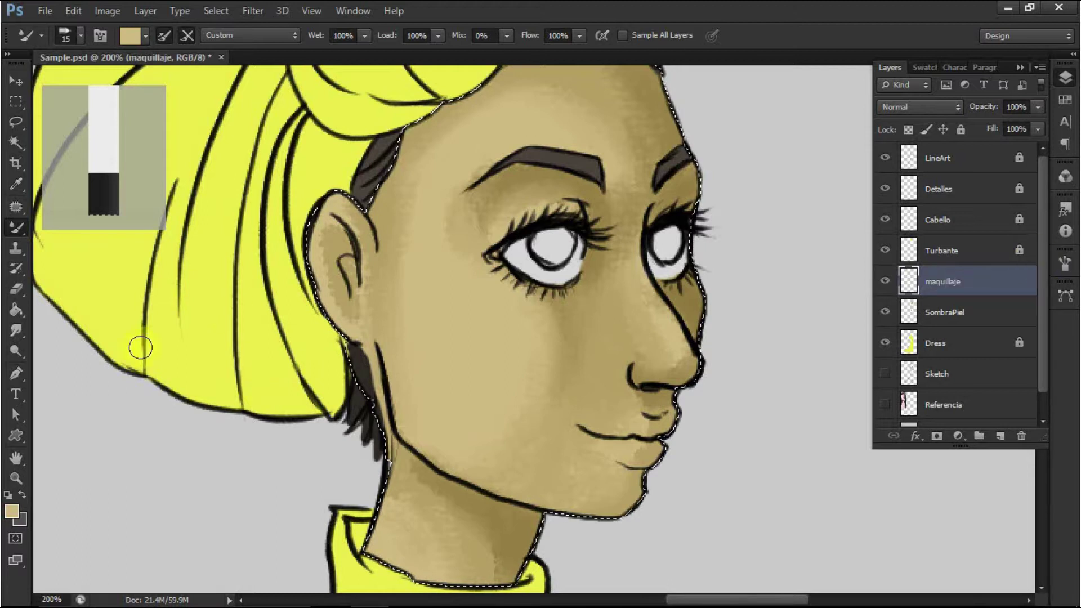
- Set the foreground color to a saturated orange-red for the blush and return to the brush
{"action": "left_click", "coordinate": [12, 510]}
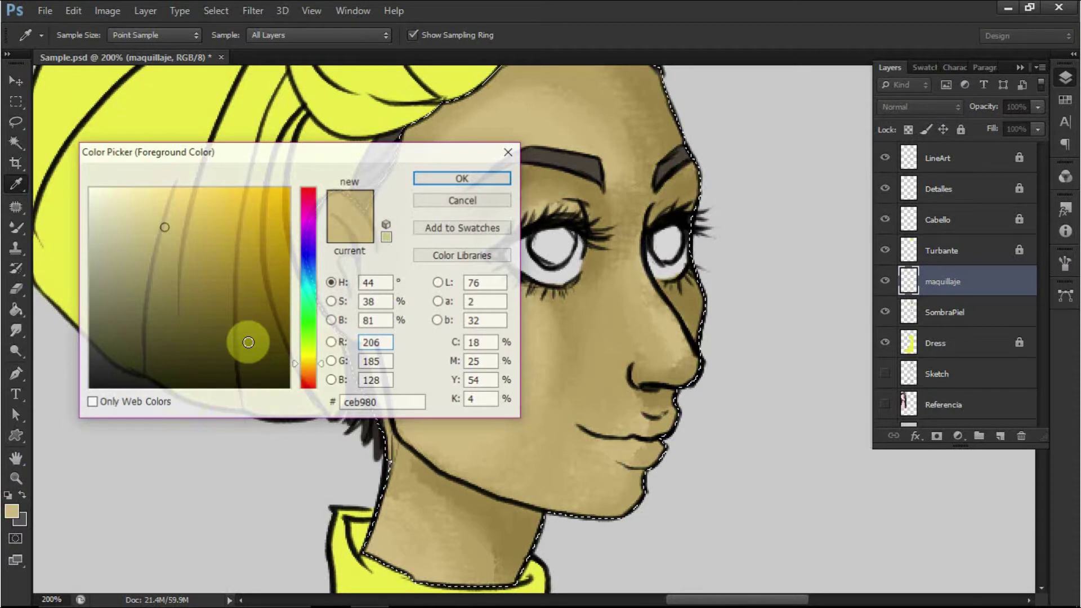
{"action": "left_click", "coordinate": [213, 237]}
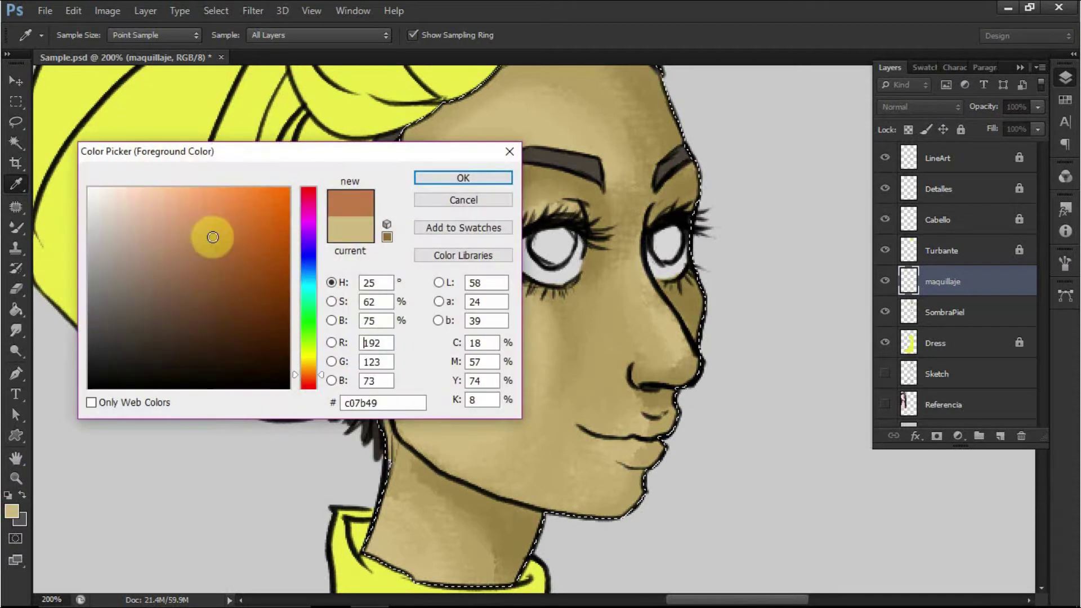
{"action": "left_click_drag", "start_coordinate": [213, 229], "coordinate": [258, 265]}
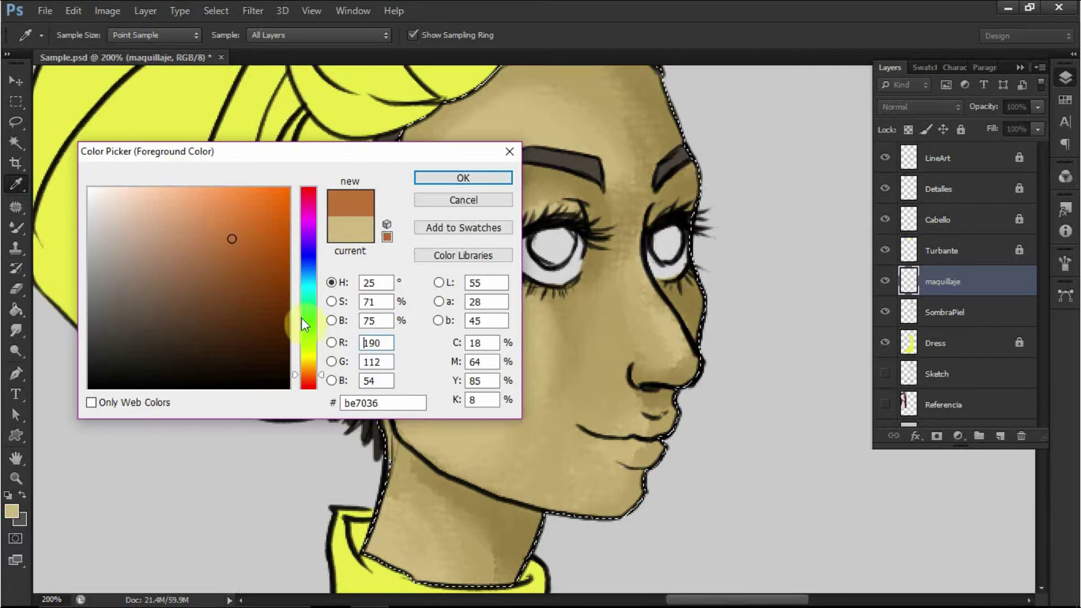
{"action": "left_click_drag", "start_coordinate": [322, 382], "coordinate": [321, 384]}
{"action": "left_click", "coordinate": [462, 179]}
{"action": "key", "text": "b"}
{"action": "right_click", "coordinate": [516, 283]}
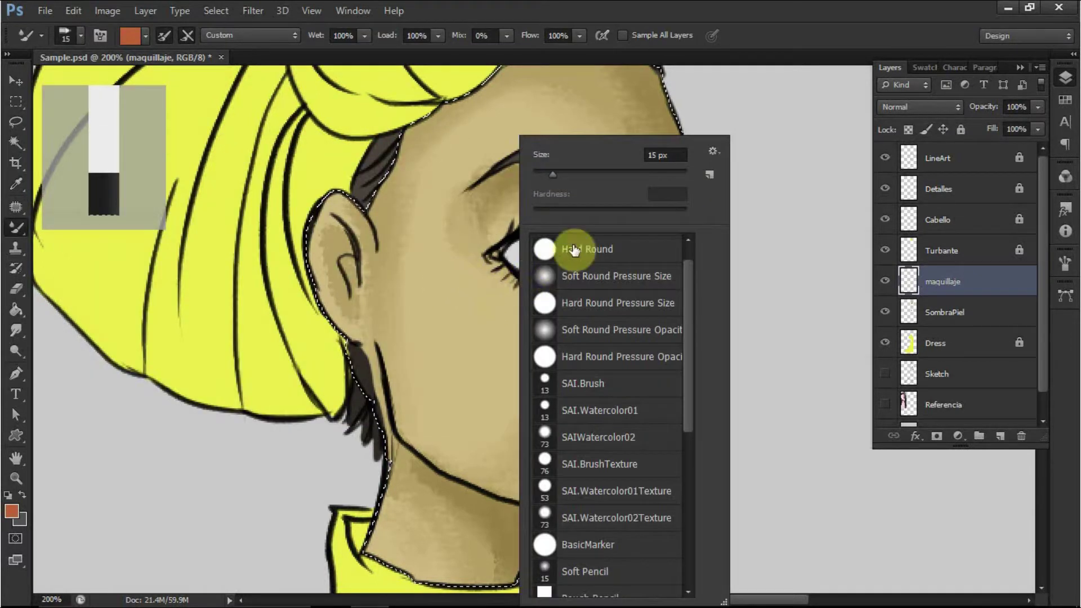
{"action": "mouse_move", "coordinate": [693, 354]}
{"action": "left_mouse_down"}
{"action": "mouse_move", "coordinate": [694, 435]}
{"action": "mouse_move", "coordinate": [679, 232]}
{"action": "left_mouse_up"}
{"action": "left_click", "coordinate": [544, 101]}
{"action": "double_click", "coordinate": [539, 5]}
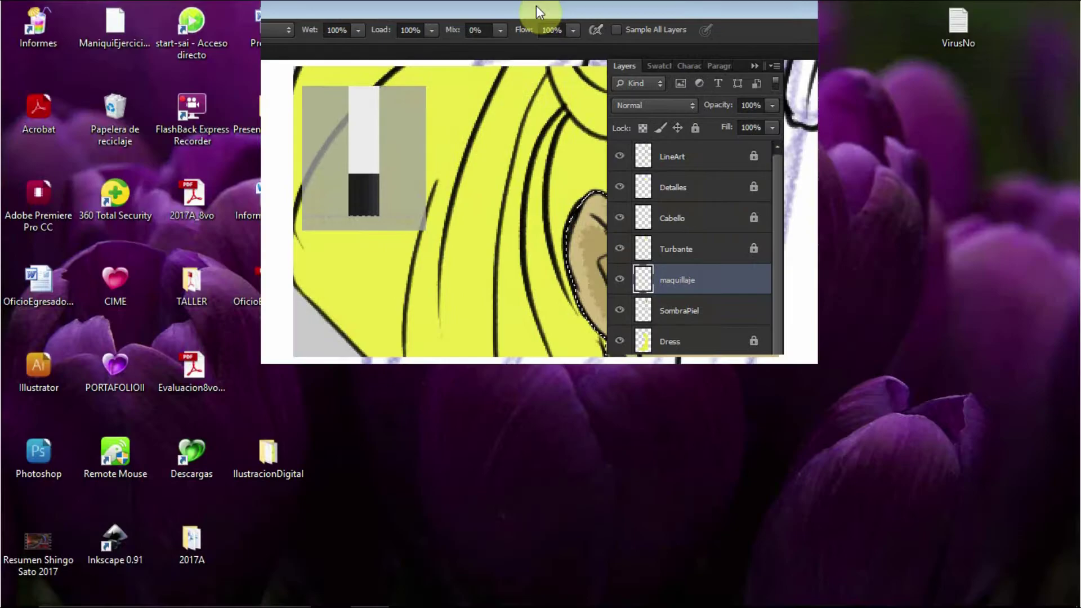
{"action": "left_click", "coordinate": [764, 9]}
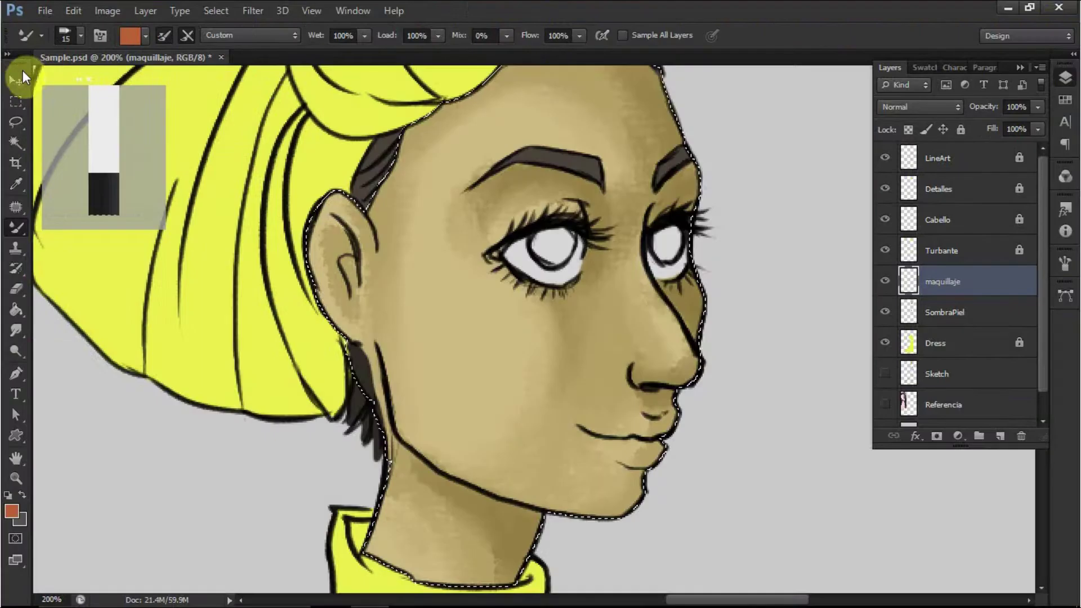
- Test the Pastel-Hard Opaque preset below the near eye and switch to the Oil Pastel-Soft Opaque preset
{"action": "left_click", "coordinate": [34, 39]}
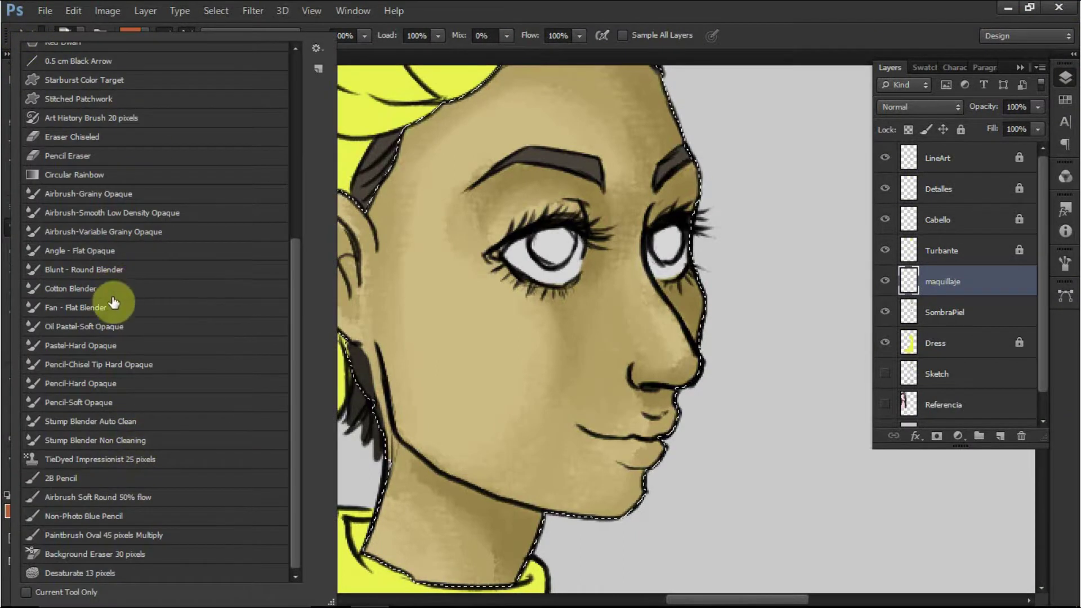
{"action": "left_click", "coordinate": [113, 348]}
{"action": "left_click_drag", "start_coordinate": [495, 304], "coordinate": [498, 276]}
{"action": "left_click", "coordinate": [42, 36]}
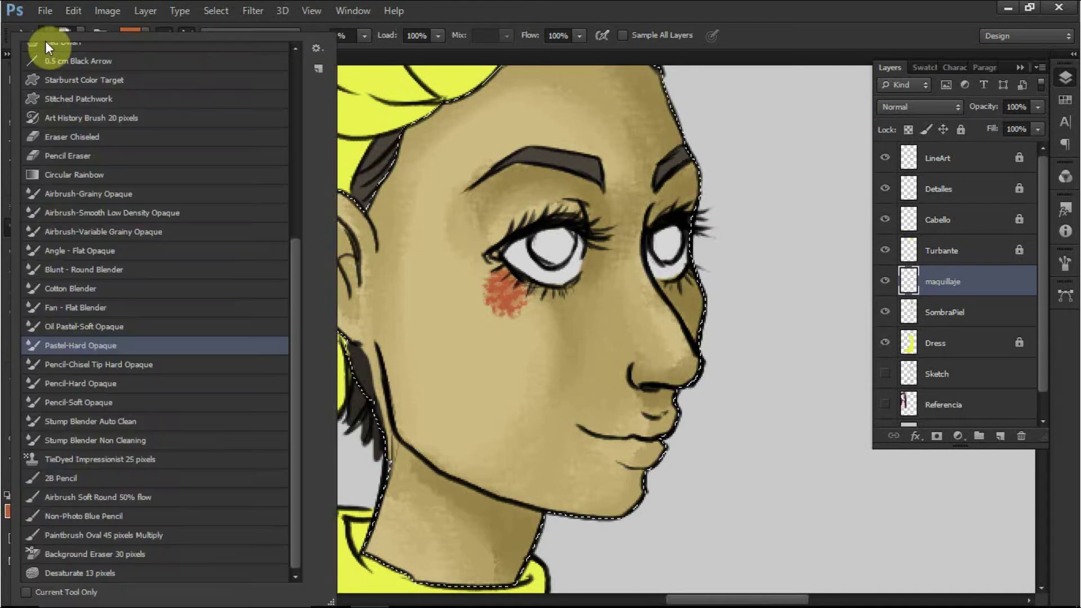
{"action": "left_click", "coordinate": [130, 331]}
- Paint orange-red blush with the 25 px brush on both cheeks, the tip of the nose and the upper ear
{"action": "mouse_move", "coordinate": [492, 281]}
{"action": "left_mouse_down"}
{"action": "mouse_move", "coordinate": [523, 324]}
{"action": "mouse_move", "coordinate": [484, 297]}
{"action": "left_mouse_up"}
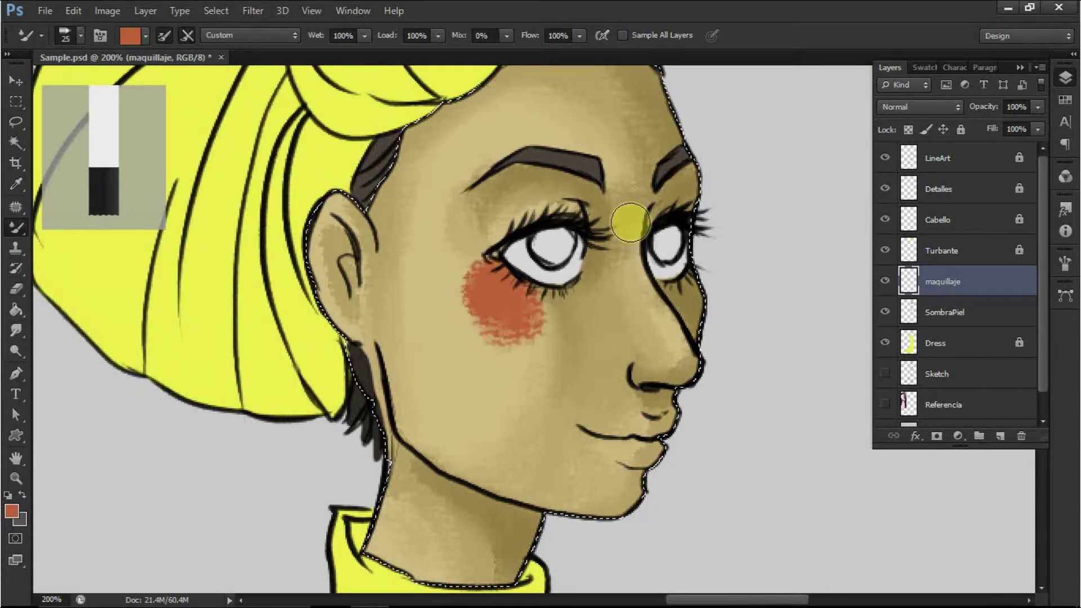
{"action": "mouse_move", "coordinate": [566, 307]}
{"action": "left_mouse_down"}
{"action": "mouse_move", "coordinate": [548, 309]}
{"action": "mouse_move", "coordinate": [465, 265]}
{"action": "left_mouse_up"}
{"action": "mouse_move", "coordinate": [676, 359]}
{"action": "left_mouse_down"}
{"action": "mouse_move", "coordinate": [657, 377]}
{"action": "mouse_move", "coordinate": [687, 355]}
{"action": "mouse_move", "coordinate": [664, 367]}
{"action": "mouse_move", "coordinate": [696, 290]}
{"action": "left_mouse_up"}
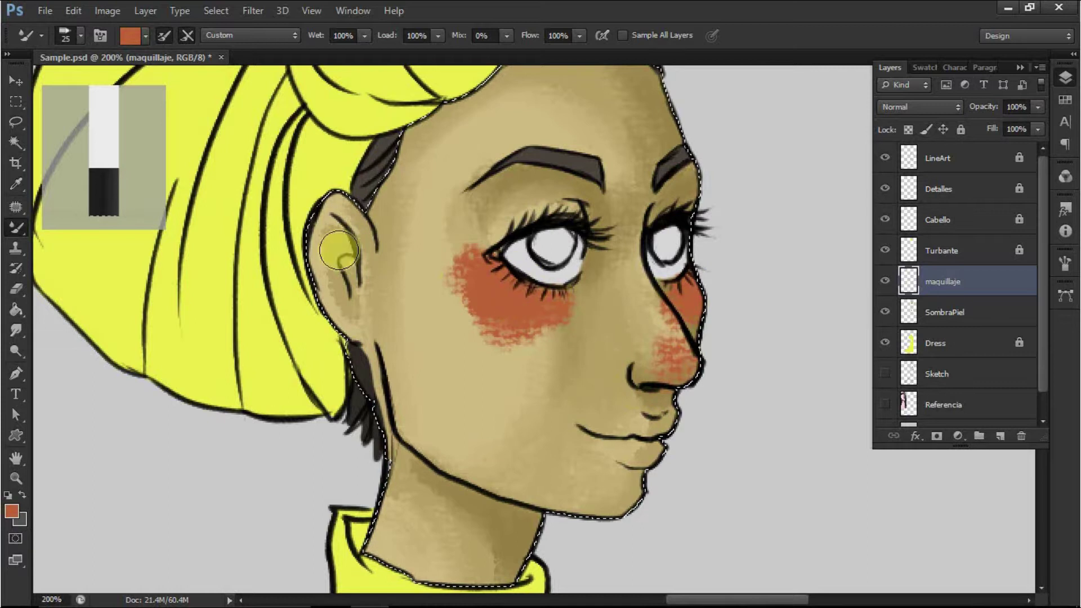
{"action": "mouse_move", "coordinate": [505, 302]}
{"action": "left_mouse_down"}
{"action": "mouse_move", "coordinate": [501, 312]}
{"action": "mouse_move", "coordinate": [566, 307]}
{"action": "left_mouse_up"}
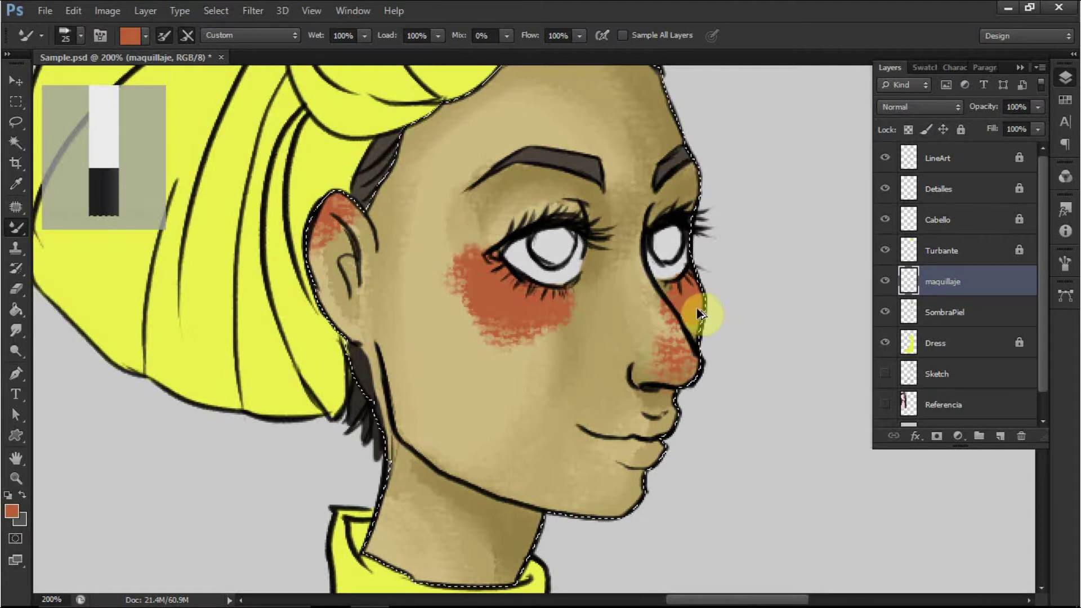
- Undo the last ear blush and repaint it on the ear's upper tip, extending the near cheek's blush outward
{"action": "key", "text": "ctrl+z"}
{"action": "left_click_drag", "start_coordinate": [491, 270], "coordinate": [458, 265]}
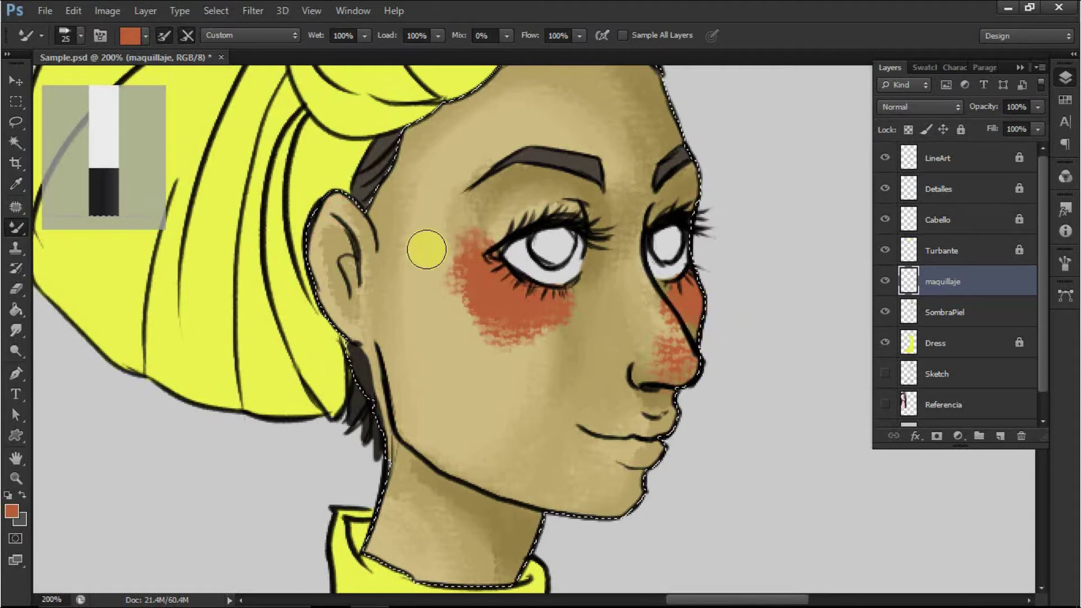
{"action": "left_click_drag", "start_coordinate": [332, 211], "coordinate": [341, 211]}
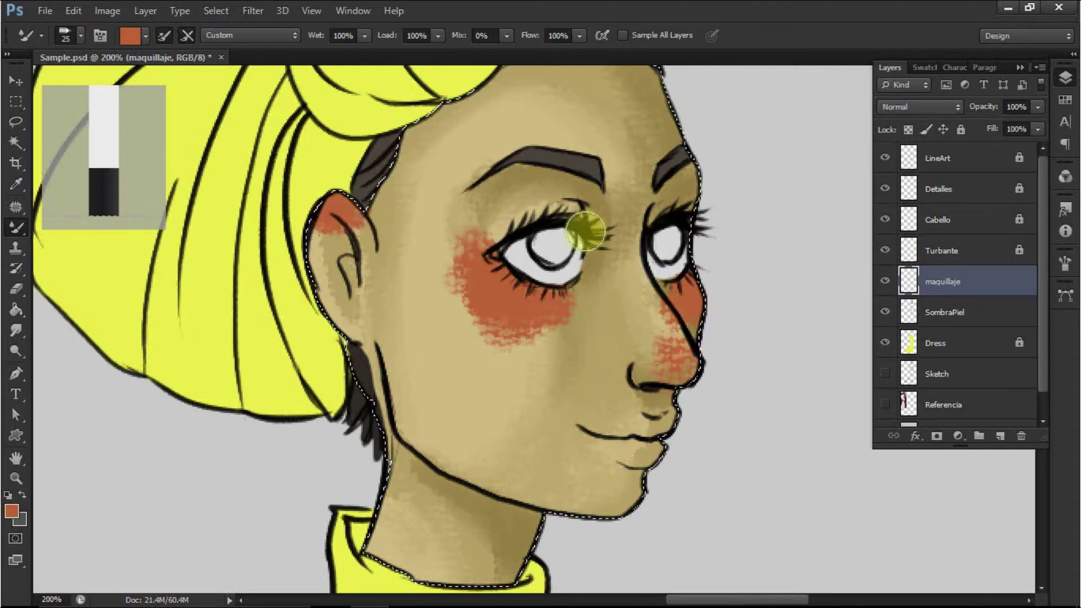
- Merge the maquillaje and SombraPiel layers into one layer
{"action": "left_click_drag", "start_coordinate": [775, 292], "coordinate": [726, 193]}
{"action": "key", "text": "ctrl+shift+d"}
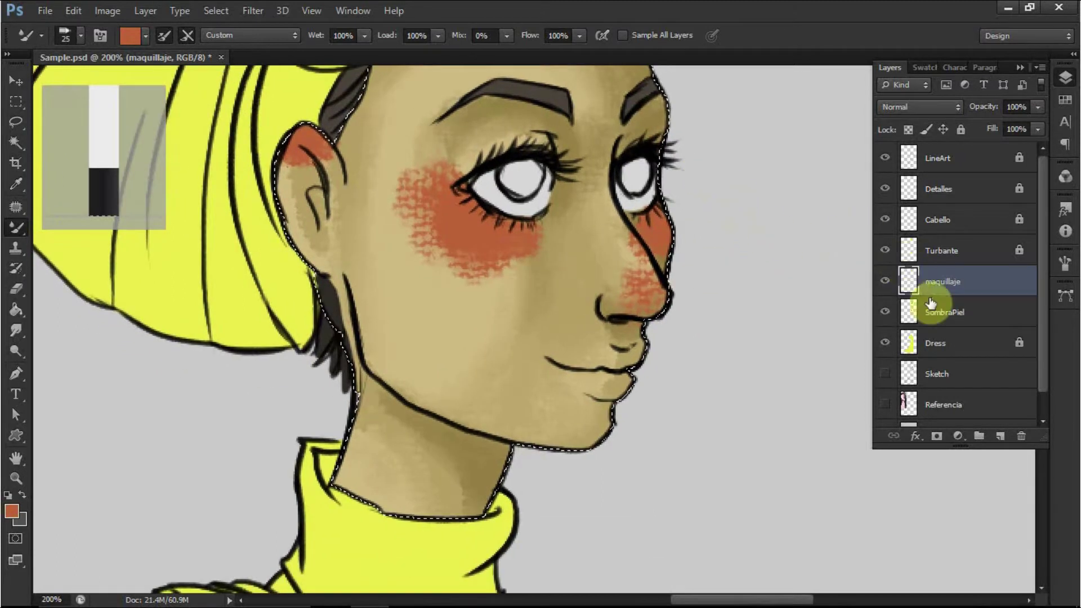
{"action": "left_click", "coordinate": [950, 316], "text": "ctrl"}
{"action": "right_click", "coordinate": [950, 315]}
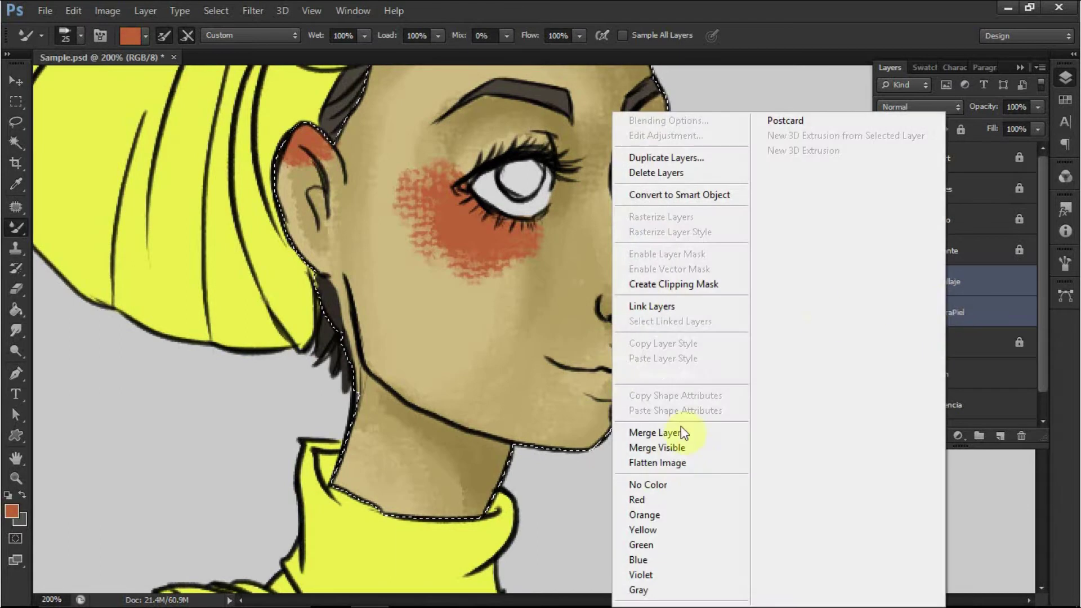
{"action": "left_click", "coordinate": [667, 433]}
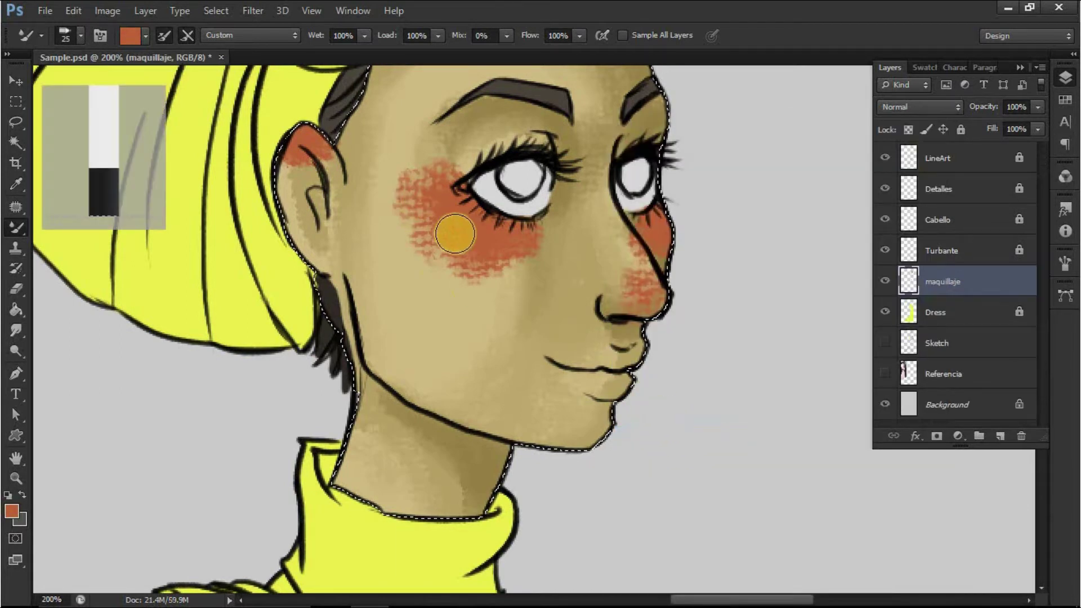
- Blend the blush edges on the near cheek, ear and nose into the skin using sampled intermediate tones
{"action": "key", "text": "i"}
{"action": "mouse_move", "coordinate": [425, 264]}
{"action": "left_mouse_down"}
{"action": "mouse_move", "coordinate": [405, 179]}
{"action": "mouse_move", "coordinate": [429, 194]}
{"action": "mouse_move", "coordinate": [448, 187]}
{"action": "mouse_move", "coordinate": [490, 262]}
{"action": "mouse_move", "coordinate": [491, 223]}
{"action": "mouse_move", "coordinate": [544, 258]}
{"action": "mouse_move", "coordinate": [501, 270]}
{"action": "mouse_move", "coordinate": [425, 194]}
{"action": "mouse_move", "coordinate": [455, 187]}
{"action": "mouse_move", "coordinate": [444, 234]}
{"action": "mouse_move", "coordinate": [491, 290]}
{"action": "left_mouse_up"}
{"action": "key", "text": "b"}
{"action": "left_click_drag", "start_coordinate": [301, 144], "coordinate": [289, 164]}
{"action": "left_click_drag", "start_coordinate": [625, 284], "coordinate": [629, 266]}
{"action": "mouse_move", "coordinate": [506, 229]}
{"action": "left_mouse_down"}
{"action": "mouse_move", "coordinate": [436, 171]}
{"action": "mouse_move", "coordinate": [525, 273]}
{"action": "mouse_move", "coordinate": [459, 211]}
{"action": "mouse_move", "coordinate": [499, 230]}
{"action": "left_mouse_up"}
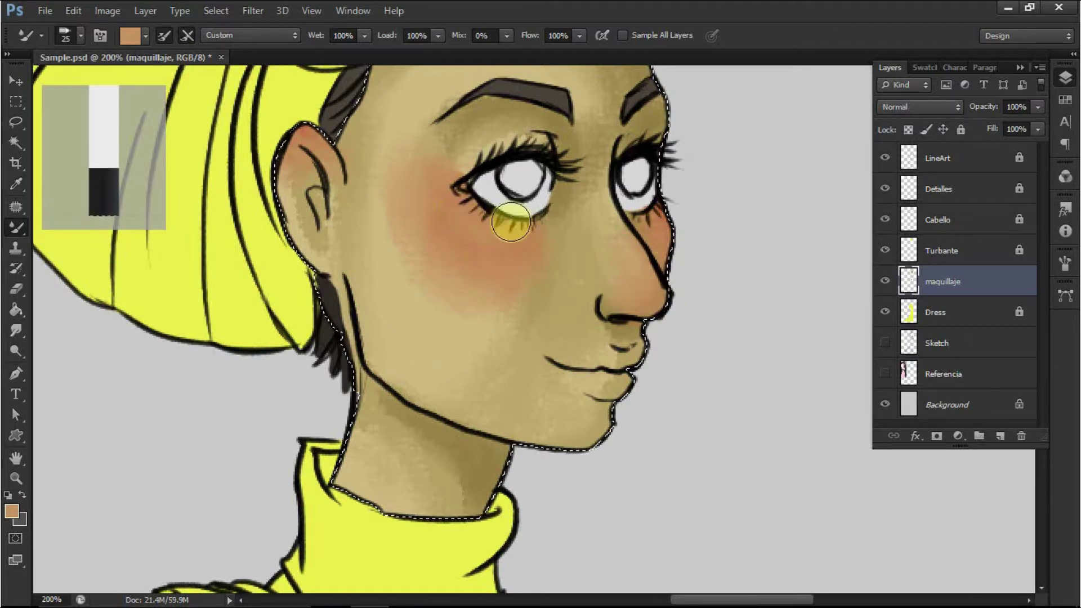
- Set the foreground color to orange-red #c76940 and strengthen the blush on the near cheek
{"action": "scroll", "coordinate": [685, 272], "scroll_direction": "down", "scroll_amount": 2}
{"action": "scroll", "coordinate": [552, 333], "scroll_direction": "up", "scroll_amount": 2}
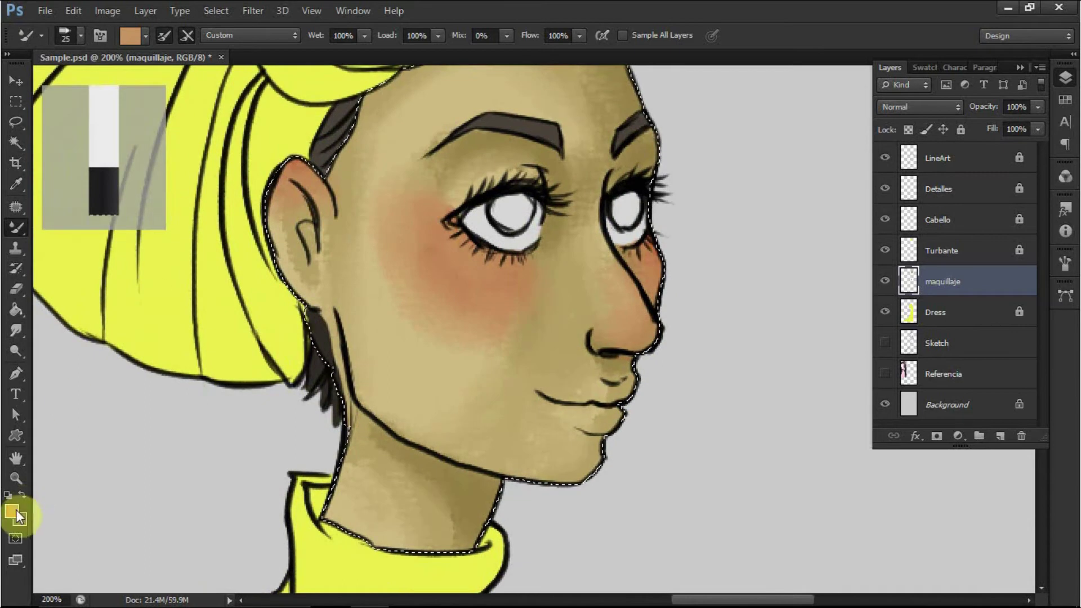
{"action": "left_click", "coordinate": [12, 510]}
{"action": "left_click_drag", "start_coordinate": [192, 239], "coordinate": [224, 231]}
{"action": "left_click_drag", "start_coordinate": [324, 380], "coordinate": [308, 378]}
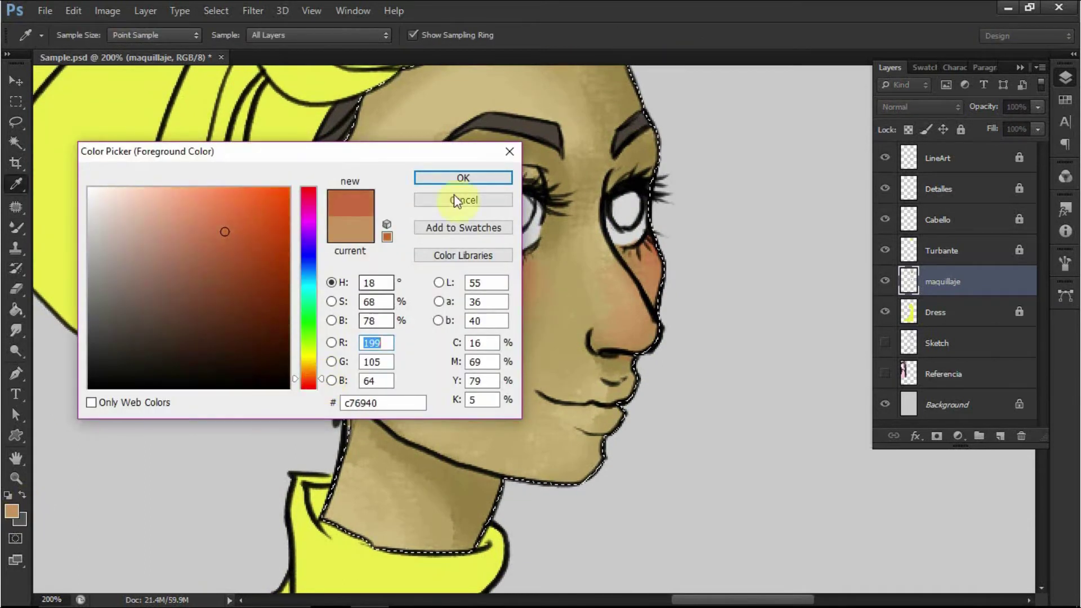
{"action": "left_click", "coordinate": [461, 178]}
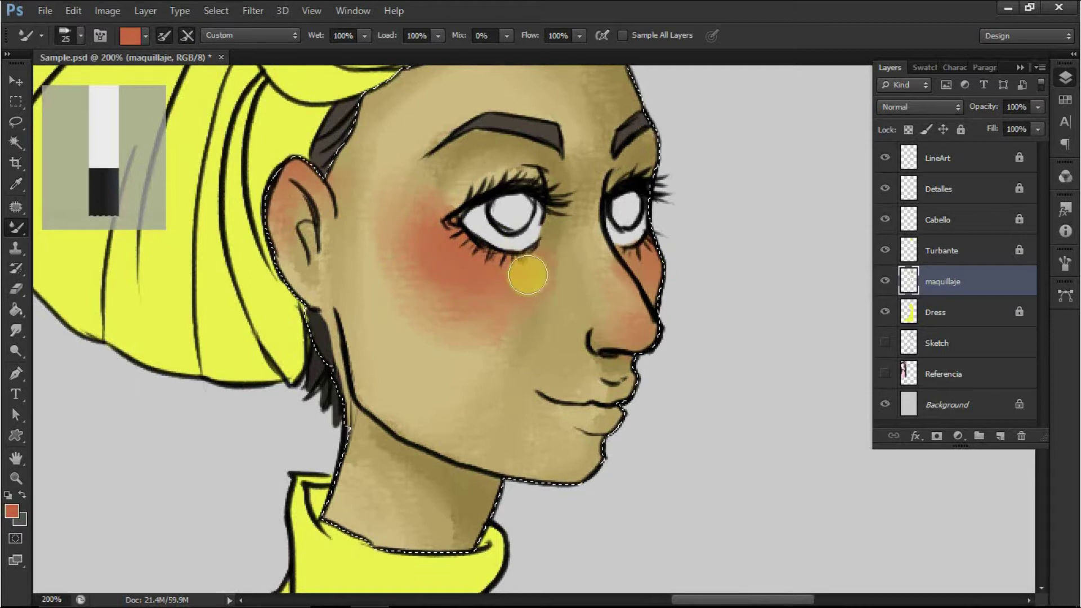
- Choose a darker red-brown foreground color and deepen the blush below the near eye and on the far cheek
{"action": "left_click", "coordinate": [12, 510]}
{"action": "left_click_drag", "start_coordinate": [221, 232], "coordinate": [229, 272]}
{"action": "left_click", "coordinate": [434, 176]}
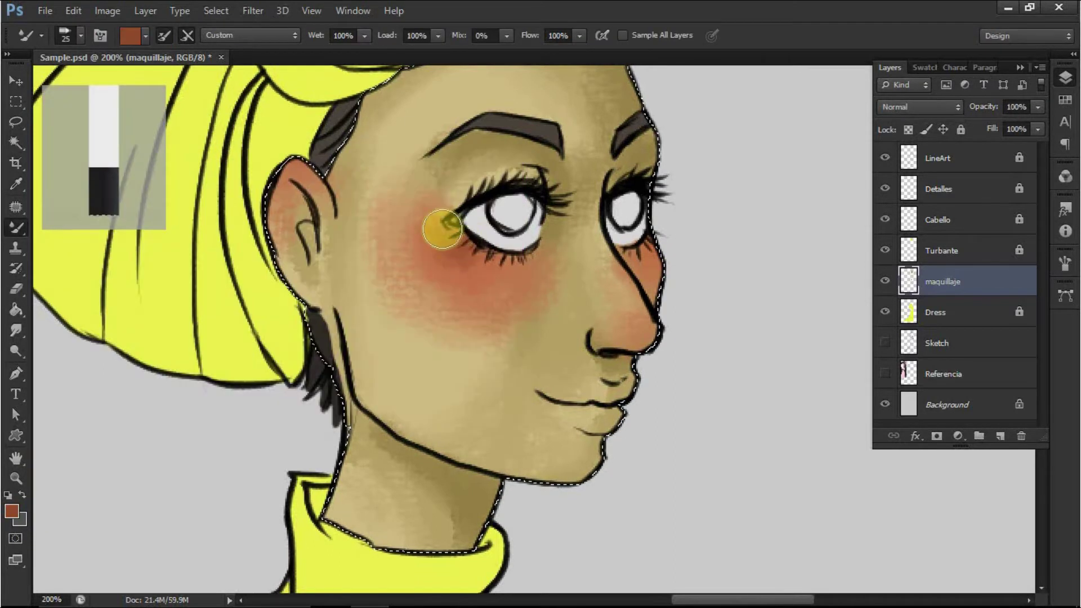
{"action": "left_click_drag", "start_coordinate": [446, 240], "coordinate": [471, 256]}
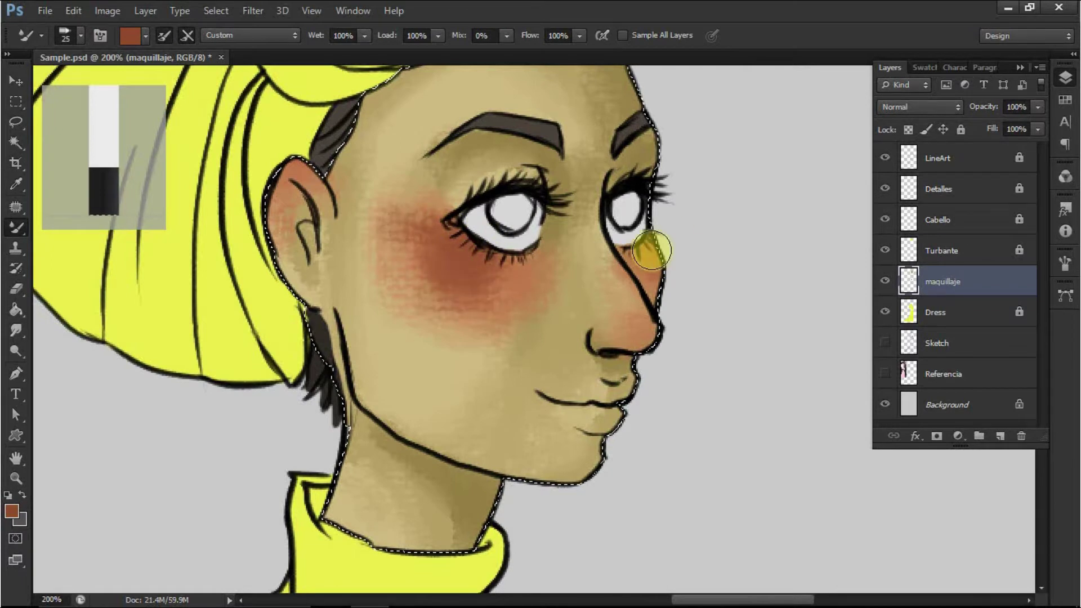
{"action": "left_click_drag", "start_coordinate": [402, 224], "coordinate": [416, 271]}
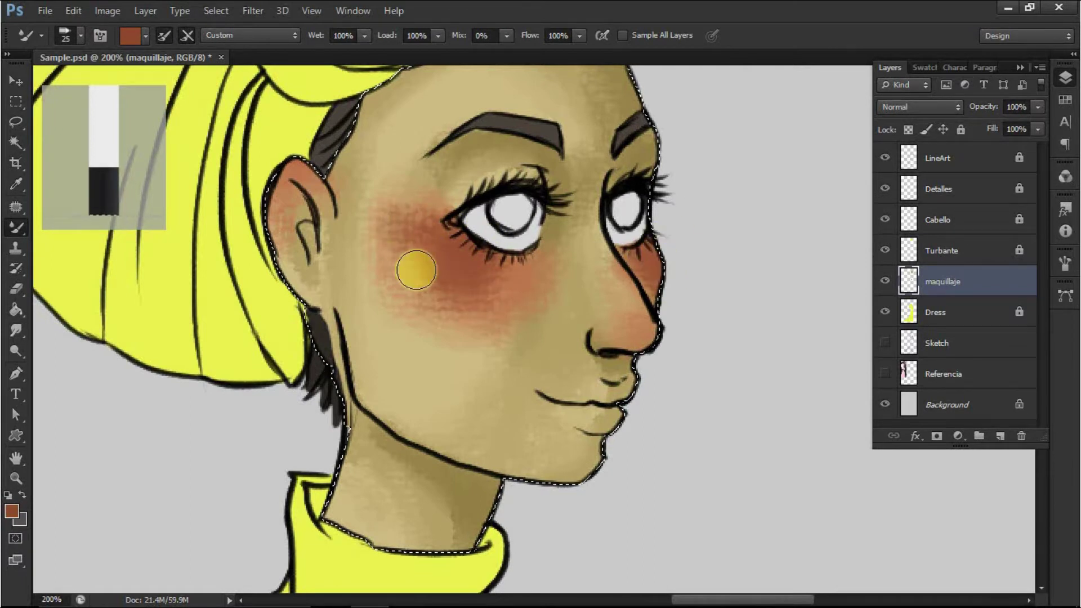
- Soften the outer edge of the near cheek's blush with the sampled skin tone and a 41 px brush
{"action": "left_click", "coordinate": [411, 292], "text": "alt"}
{"action": "right_click", "coordinate": [413, 244]}
{"action": "left_click_drag", "start_coordinate": [462, 173], "coordinate": [479, 174]}
{"action": "left_click", "coordinate": [381, 210]}
{"action": "left_click_drag", "start_coordinate": [381, 210], "coordinate": [427, 322]}
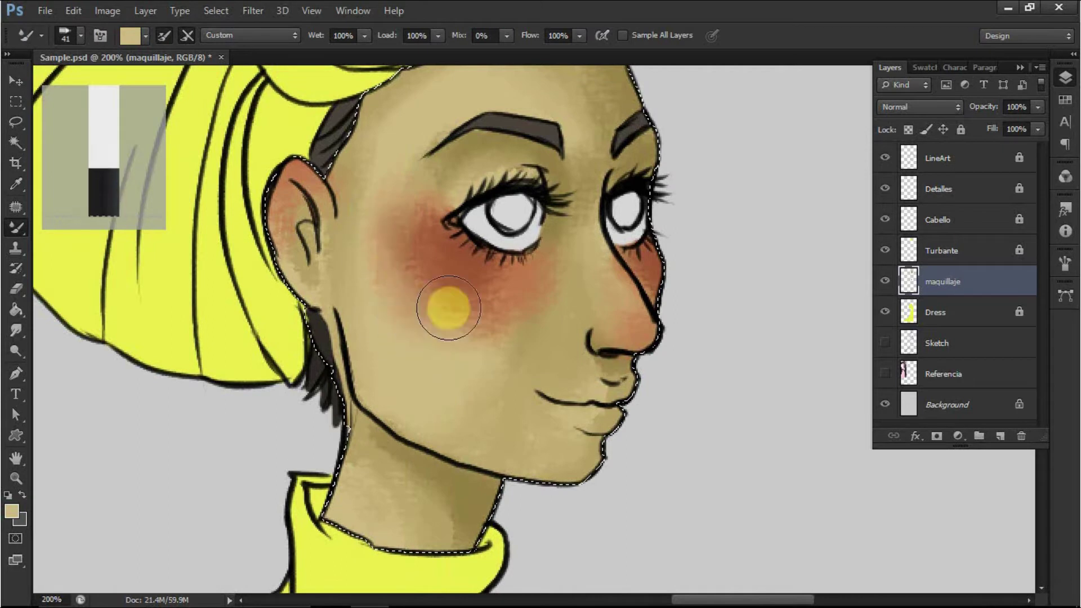
- Set the foreground color to a muted purple for the eyeshadow
{"action": "key", "text": "ctrl+minus"}
{"action": "key", "text": "ctrl+minus"}
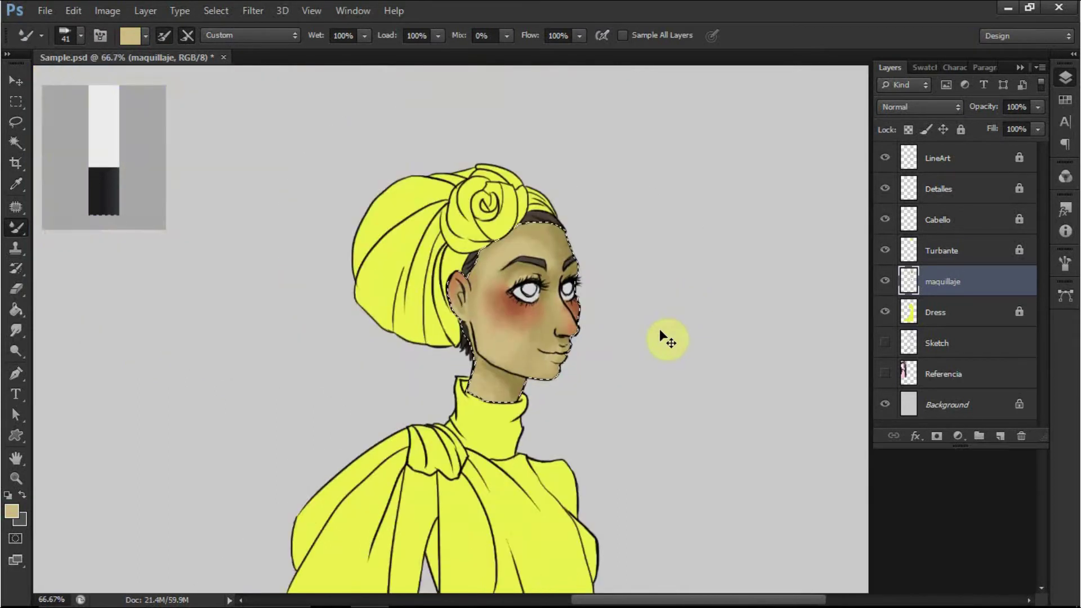
{"action": "key", "text": "ctrl+plus"}
{"action": "key", "text": "ctrl+plus"}
{"action": "left_click", "coordinate": [11, 511]}
{"action": "left_click", "coordinate": [135, 304]}
{"action": "left_click_drag", "start_coordinate": [136, 304], "coordinate": [149, 302]}
{"action": "left_click", "coordinate": [308, 230]}
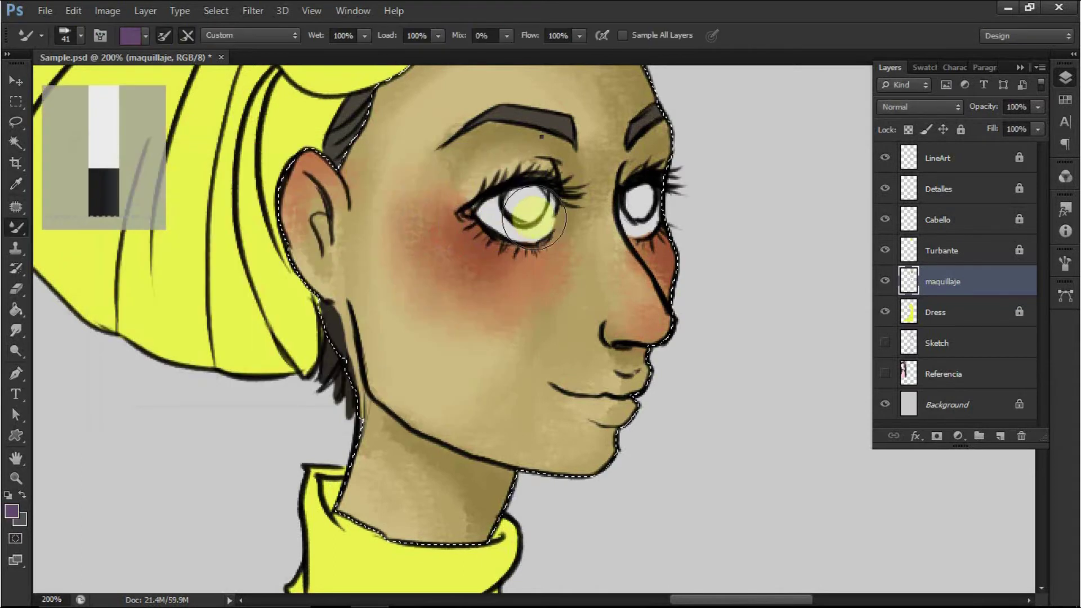
- Paint purple eyeshadow on both upper eyelids with a 13 px brush and check it with LineArt hidden
{"action": "right_click", "coordinate": [482, 181]}
{"action": "type", "text": "13"}
{"action": "key", "text": "Return"}
{"action": "left_click_drag", "start_coordinate": [520, 176], "coordinate": [538, 169]}
{"action": "mouse_move", "coordinate": [644, 181]}
{"action": "left_mouse_down"}
{"action": "mouse_move", "coordinate": [651, 160]}
{"action": "mouse_move", "coordinate": [634, 180]}
{"action": "mouse_move", "coordinate": [662, 185]}
{"action": "left_mouse_up"}
{"action": "left_click_drag", "start_coordinate": [494, 172], "coordinate": [465, 199]}
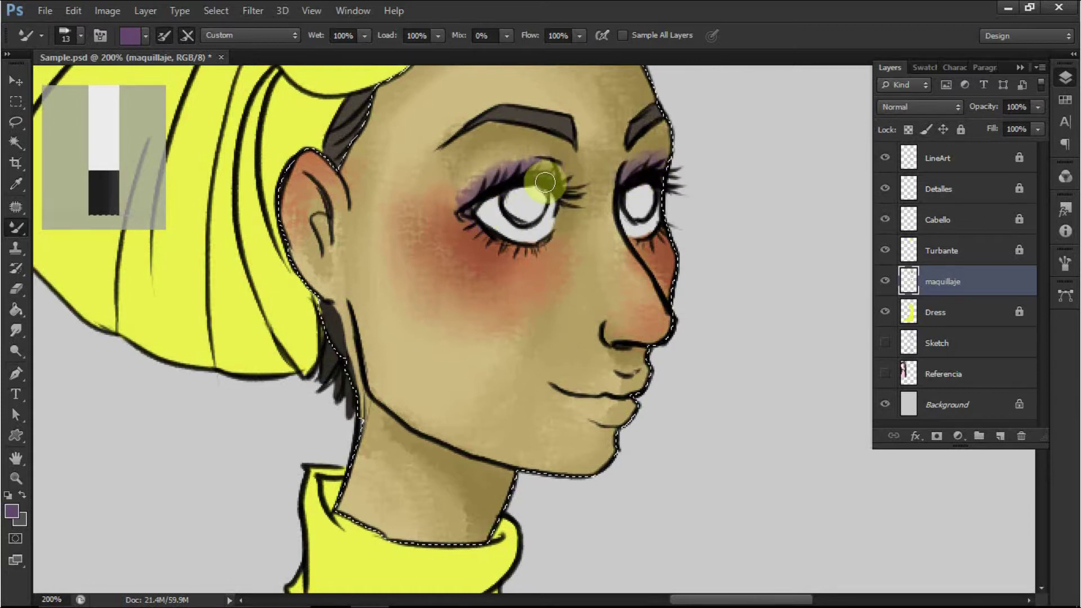
{"action": "left_click", "coordinate": [889, 161]}
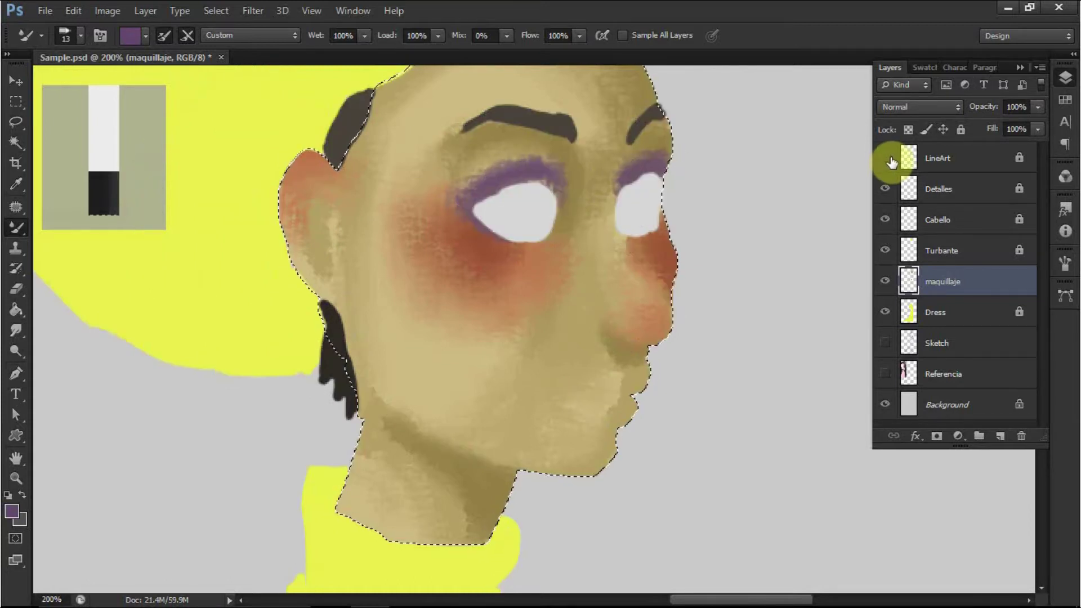
{"action": "left_click", "coordinate": [886, 155]}
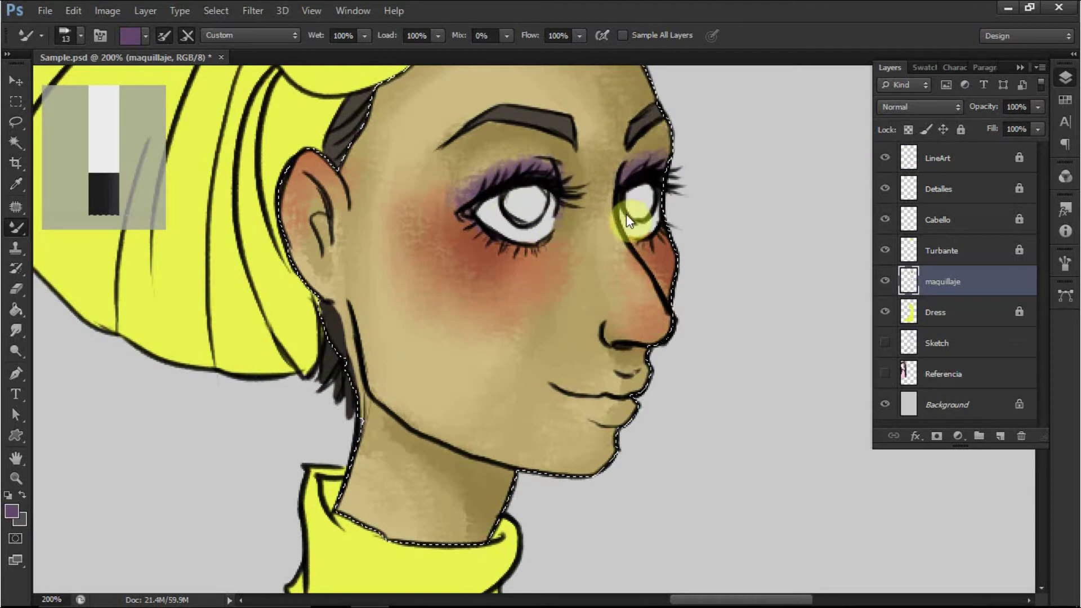
- Set the foreground color to dark purple #2c2030 and darken the makeup along the lash lines
{"action": "left_click", "coordinate": [11, 510]}
{"action": "left_click", "coordinate": [152, 349]}
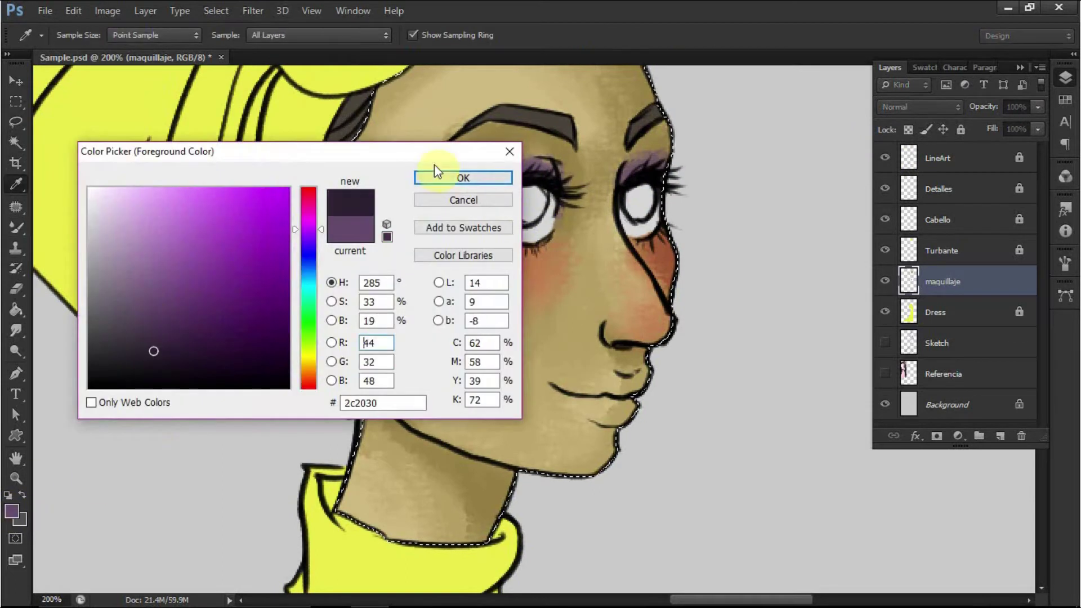
{"action": "left_click", "coordinate": [467, 174]}
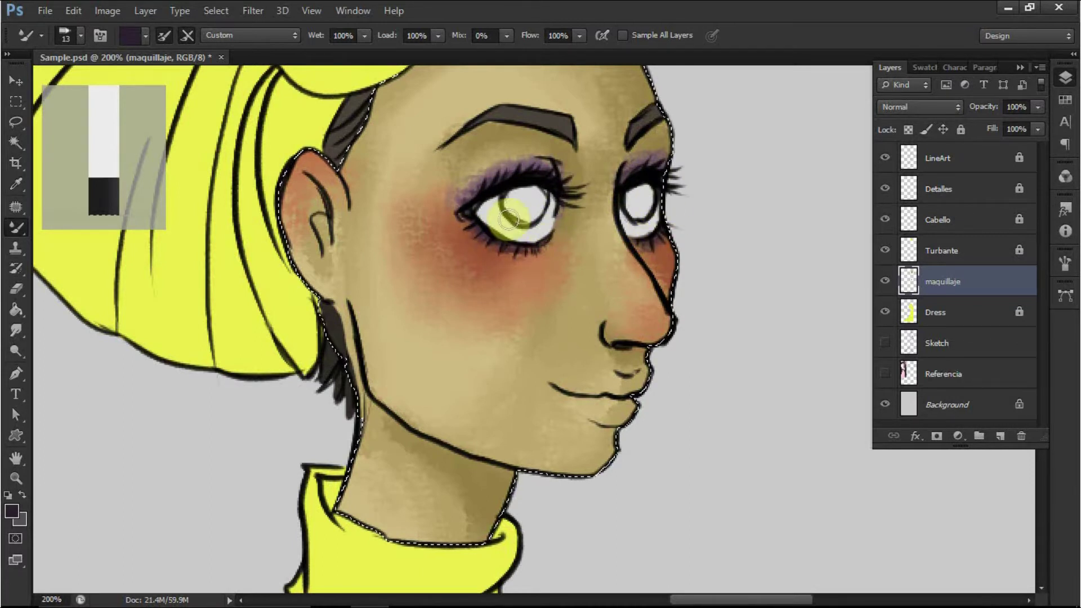
- Paint both lips in dark red #993333 and soften their edges with a sampled skin tone
{"action": "key", "text": "i"}
{"action": "left_click", "coordinate": [500, 246]}
{"action": "left_click", "coordinate": [11, 510]}
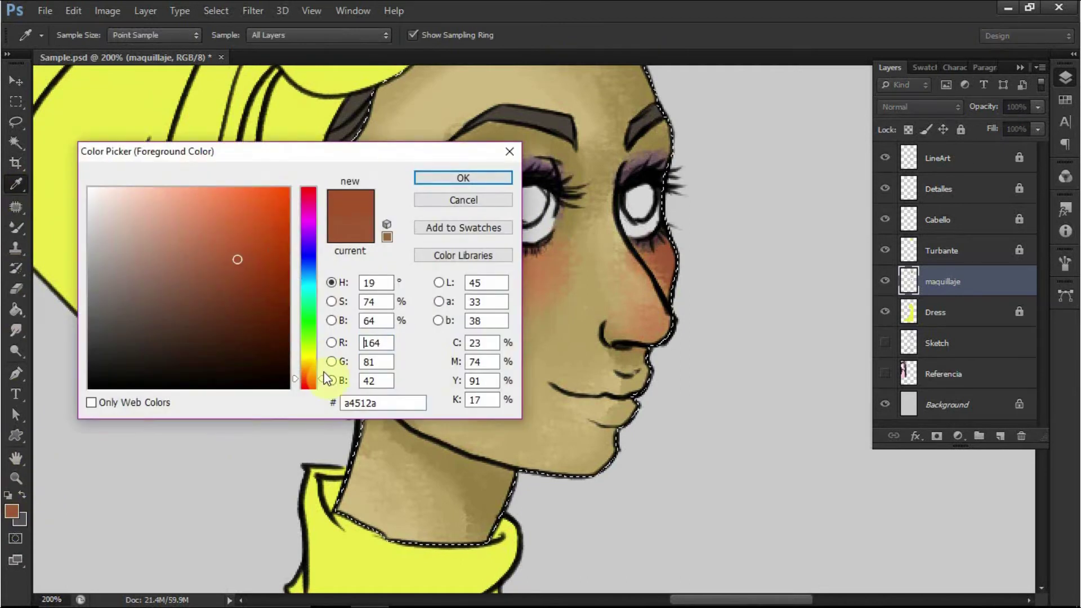
{"action": "left_click", "coordinate": [244, 267]}
{"action": "left_click", "coordinate": [387, 237]}
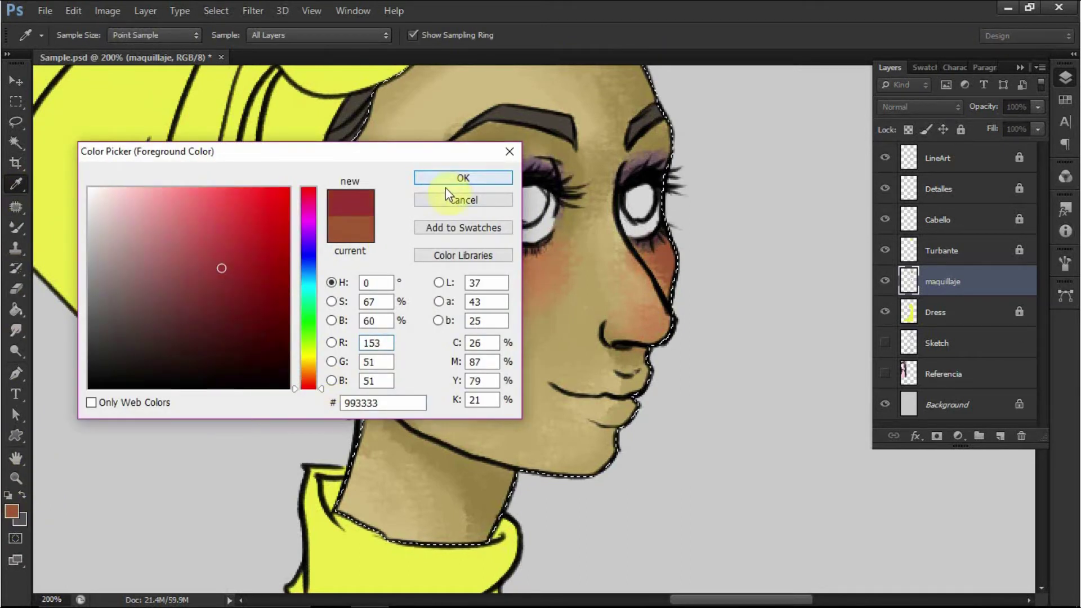
{"action": "left_click", "coordinate": [448, 176]}
{"action": "key", "text": "b"}
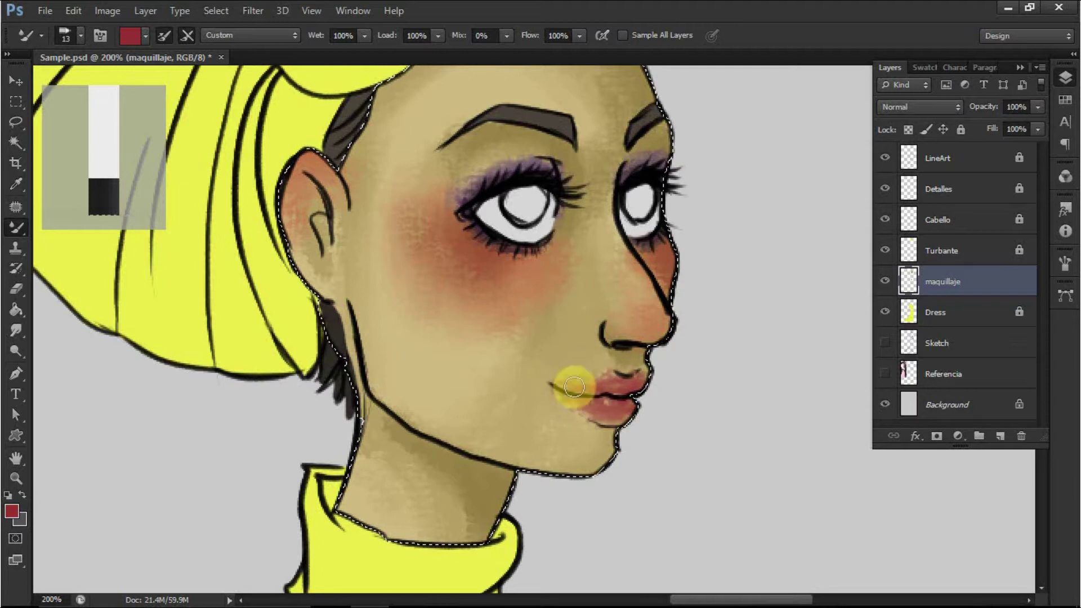
{"action": "left_click", "coordinate": [578, 360], "text": "alt"}
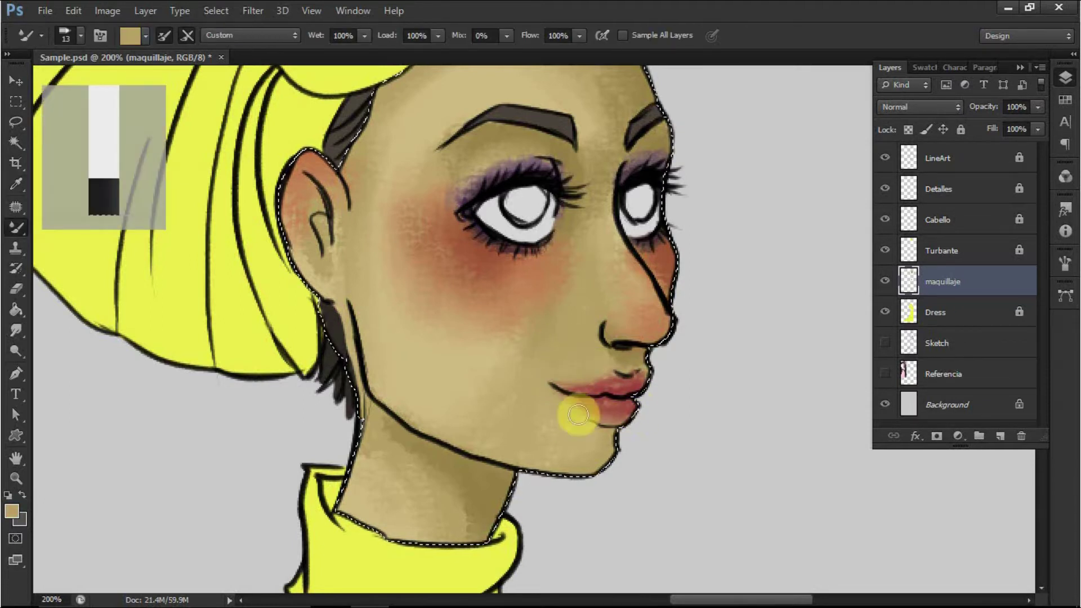
- Set the foreground color to reddish brown #8c4530 and deepen the color of both lips
{"action": "key", "text": "i"}
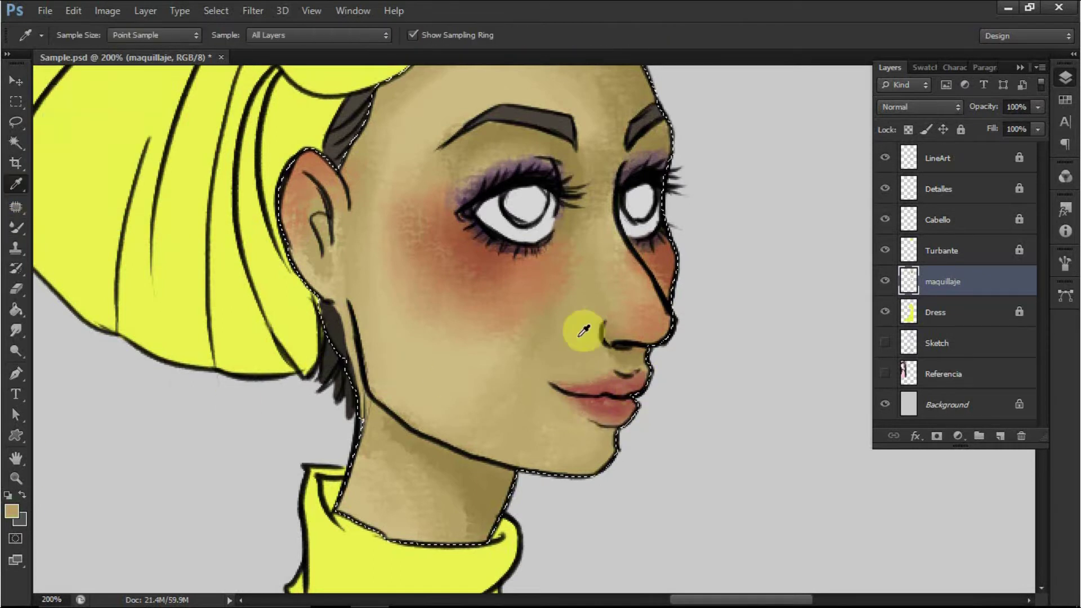
{"action": "left_click", "coordinate": [12, 512]}
{"action": "left_click", "coordinate": [188, 282]}
{"action": "left_click", "coordinate": [218, 273]}
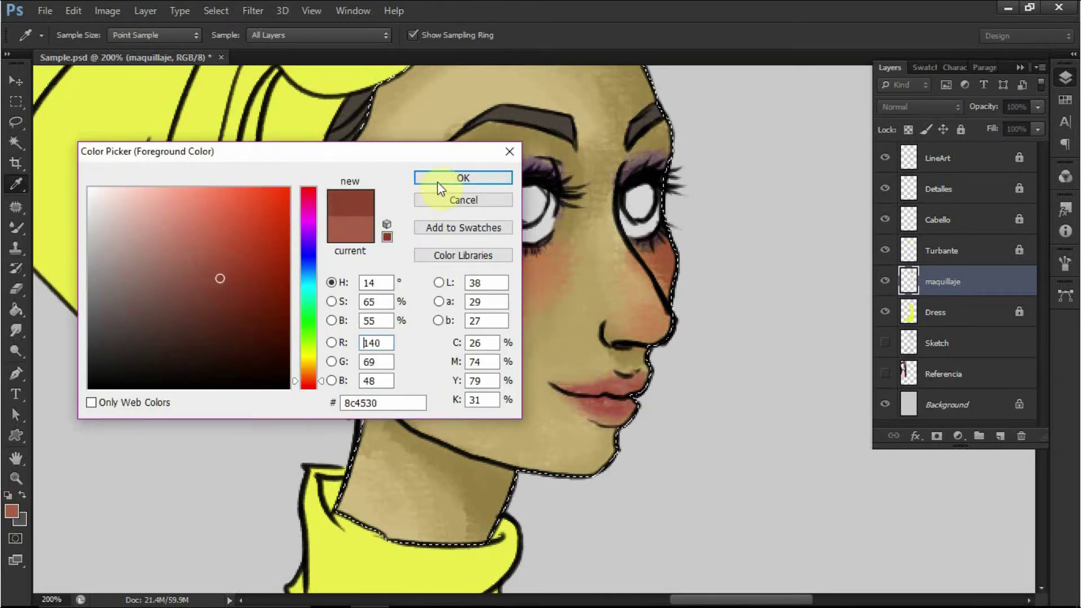
{"action": "left_click", "coordinate": [434, 176]}
{"action": "key", "text": "b"}
{"action": "left_click", "coordinate": [613, 396]}
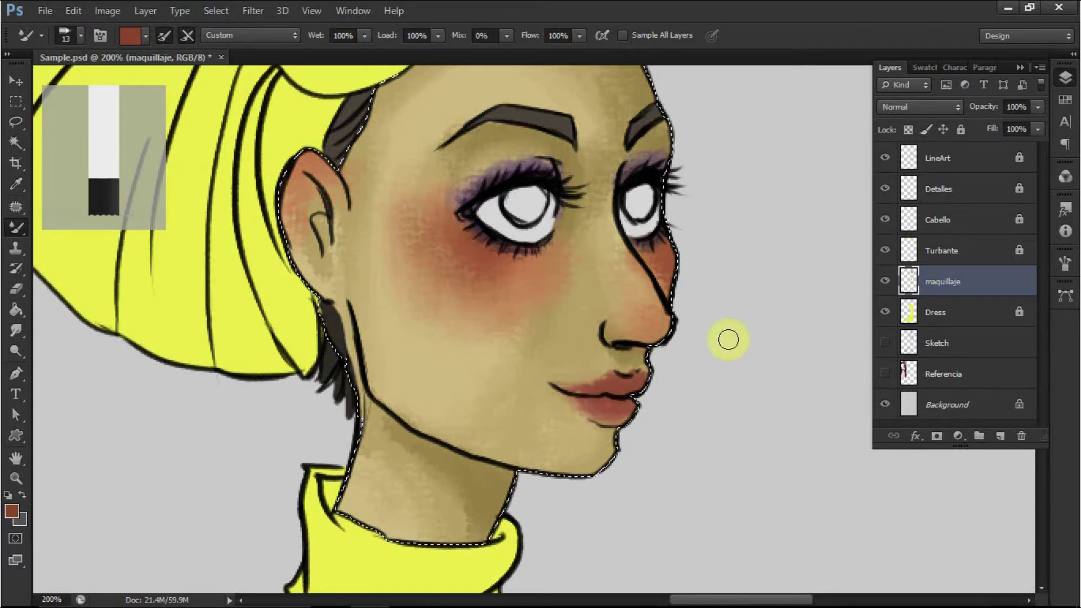
- Paint a small pale pink highlight on the lower lip with the regular SAI.Brush at 6 px
{"action": "left_click", "coordinate": [16, 184]}
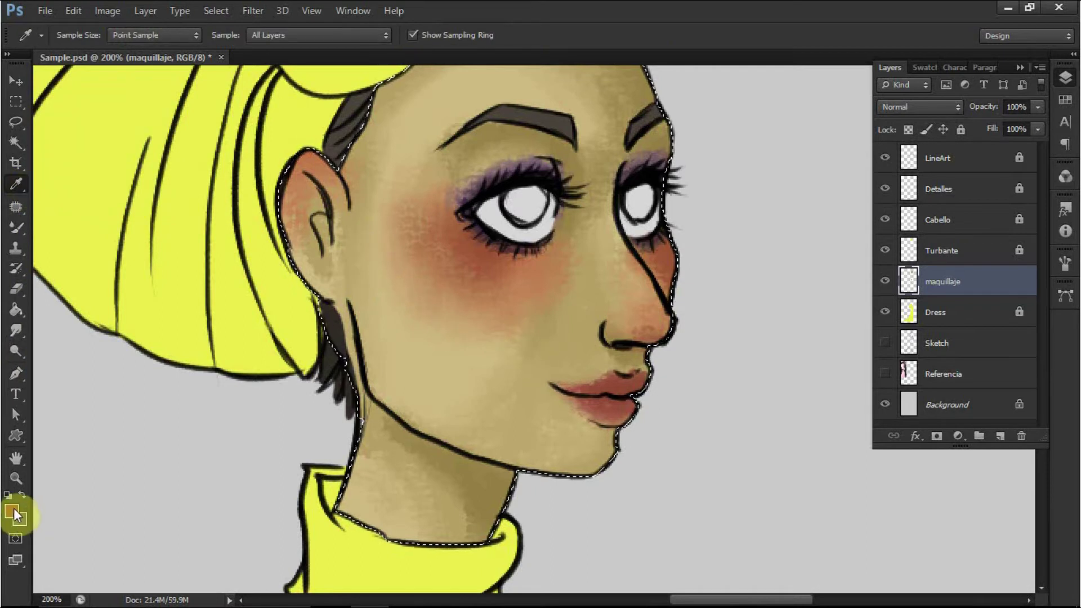
{"action": "left_click", "coordinate": [11, 511]}
{"action": "left_click_drag", "start_coordinate": [195, 243], "coordinate": [162, 202]}
{"action": "left_click", "coordinate": [463, 178]}
{"action": "left_click", "coordinate": [17, 227]}
{"action": "left_click", "coordinate": [62, 37]}
{"action": "right_click", "coordinate": [591, 313]}
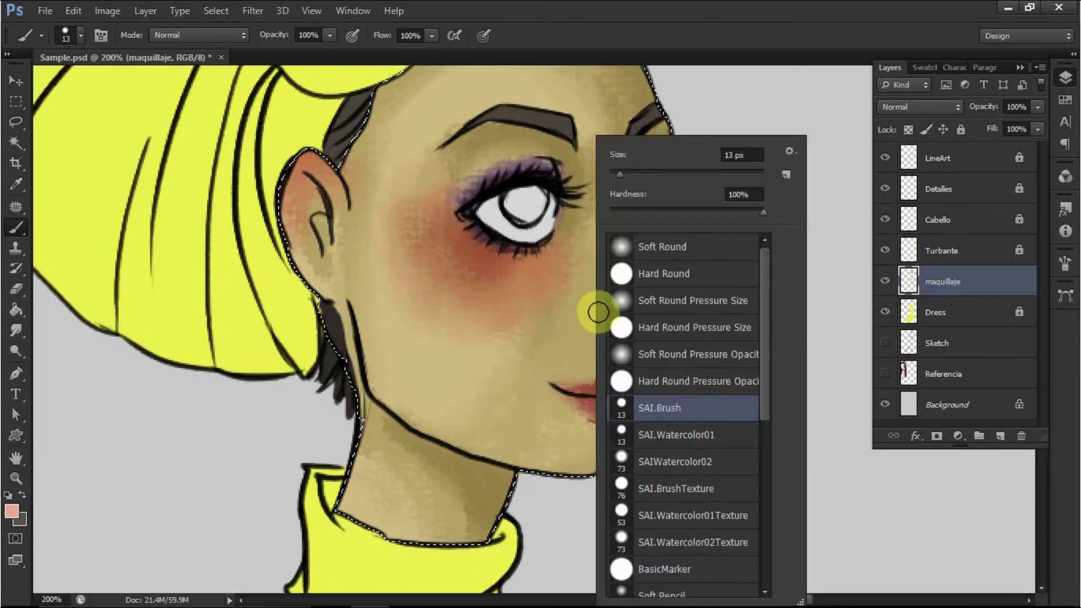
{"action": "left_click_drag", "start_coordinate": [614, 170], "coordinate": [612, 170]}
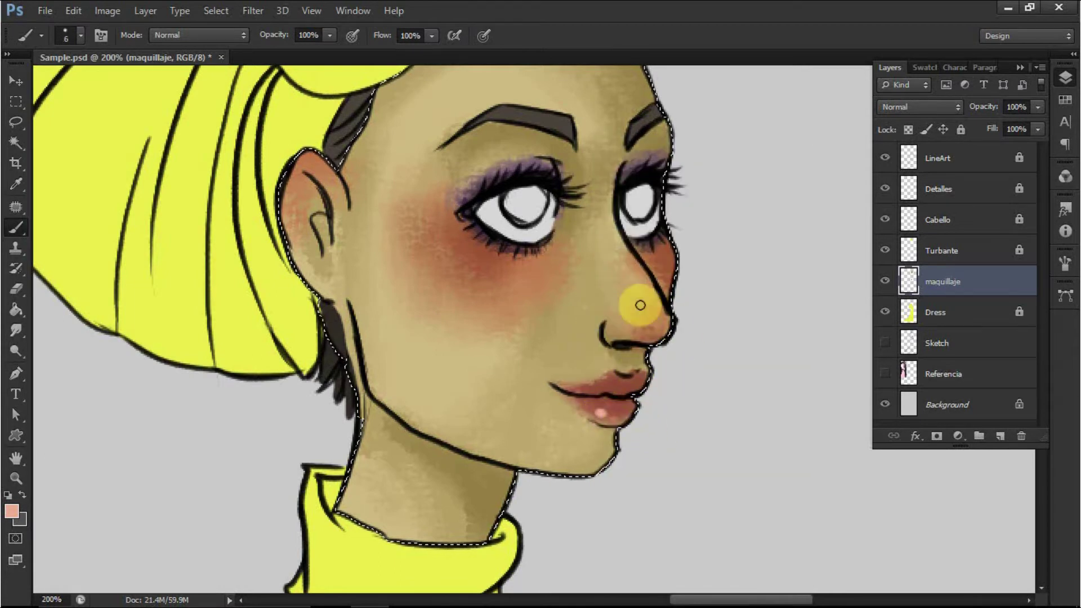
- Sample the orange blush tone from the near cheek as the foreground color
{"action": "key", "text": "ctrl+minus"}
{"action": "key", "text": "ctrl+minus"}
{"action": "key", "text": "ctrl+minus"}
{"action": "left_click_drag", "start_coordinate": [674, 306], "coordinate": [635, 67]}
{"action": "left_click_drag", "start_coordinate": [656, 261], "coordinate": [632, 526]}
{"action": "left_click", "coordinate": [16, 183]}
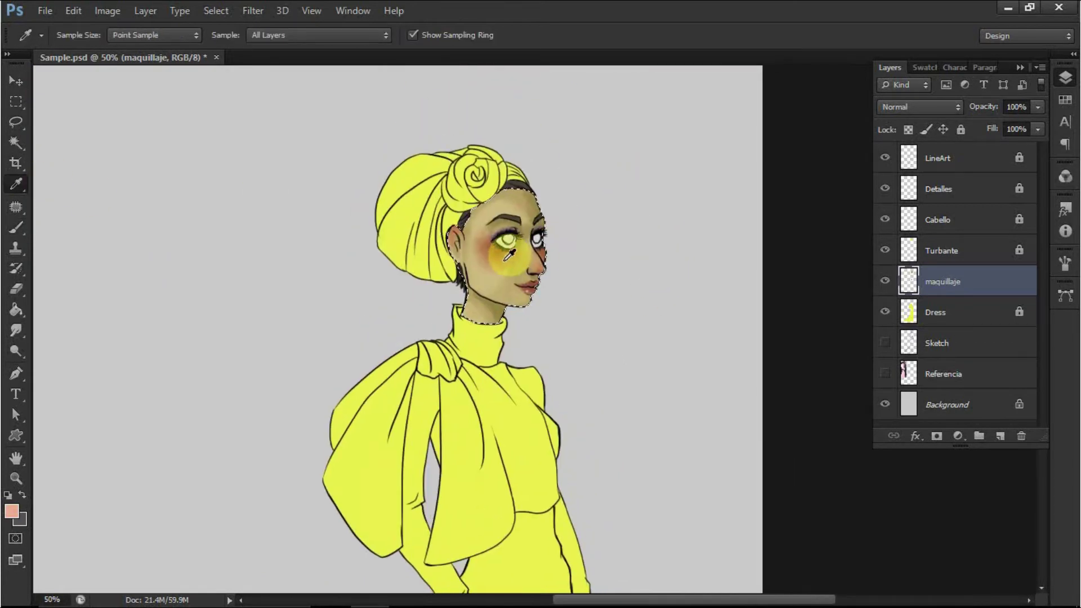
{"action": "left_click", "coordinate": [483, 251]}
- Go to the hands and switch back to the 25 px Mixer Brush preset
{"action": "left_click_drag", "start_coordinate": [509, 529], "coordinate": [557, 287]}
{"action": "key", "text": "ctrl+plus"}
{"action": "key", "text": "ctrl+plus"}
{"action": "key", "text": "ctrl+plus"}
{"action": "left_click_drag", "start_coordinate": [648, 84], "coordinate": [516, 286]}
{"action": "key", "text": "b"}
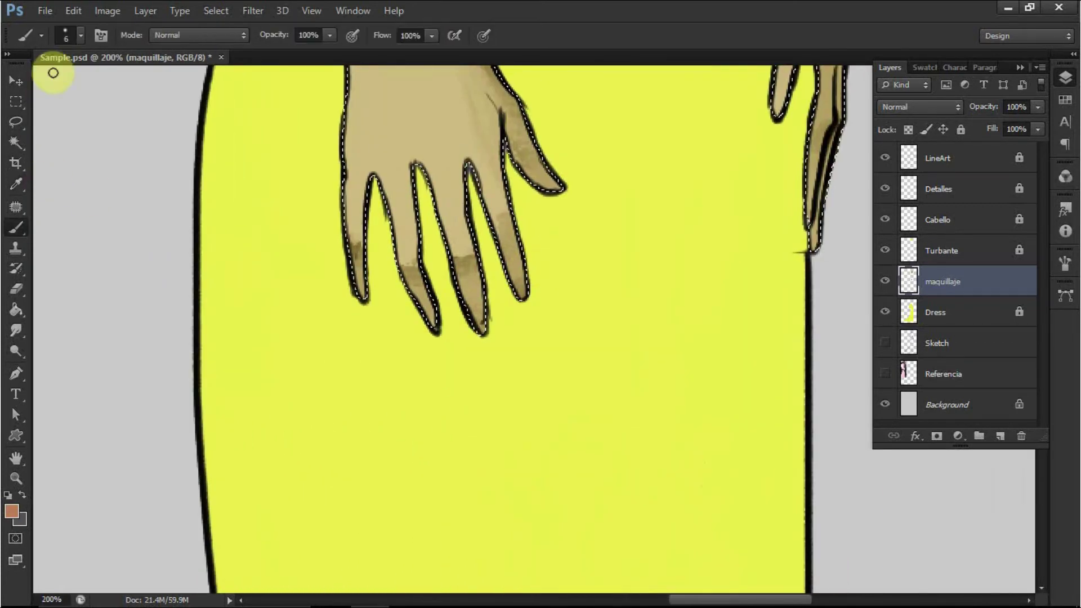
{"action": "left_click", "coordinate": [24, 35]}
{"action": "left_click", "coordinate": [145, 328]}
- Paint the sampled blush tone on the fingers of both hands and the outer side of the near hand
{"action": "mouse_move", "coordinate": [424, 289]}
{"action": "left_mouse_down"}
{"action": "mouse_move", "coordinate": [473, 348]}
{"action": "mouse_move", "coordinate": [519, 241]}
{"action": "mouse_move", "coordinate": [357, 309]}
{"action": "mouse_move", "coordinate": [490, 185]}
{"action": "mouse_move", "coordinate": [451, 191]}
{"action": "mouse_move", "coordinate": [485, 349]}
{"action": "left_mouse_up"}
{"action": "left_click_drag", "start_coordinate": [386, 325], "coordinate": [379, 288]}
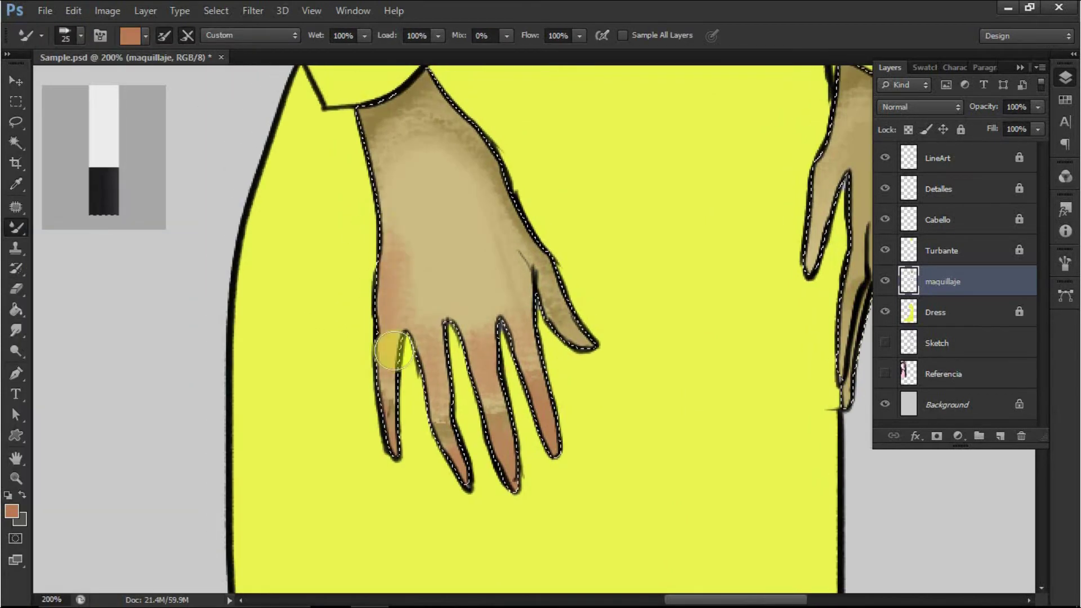
{"action": "scroll", "coordinate": [569, 347], "scroll_direction": "right", "scroll_amount": 6}
{"action": "scroll", "coordinate": [569, 347], "scroll_direction": "up", "scroll_amount": 2}
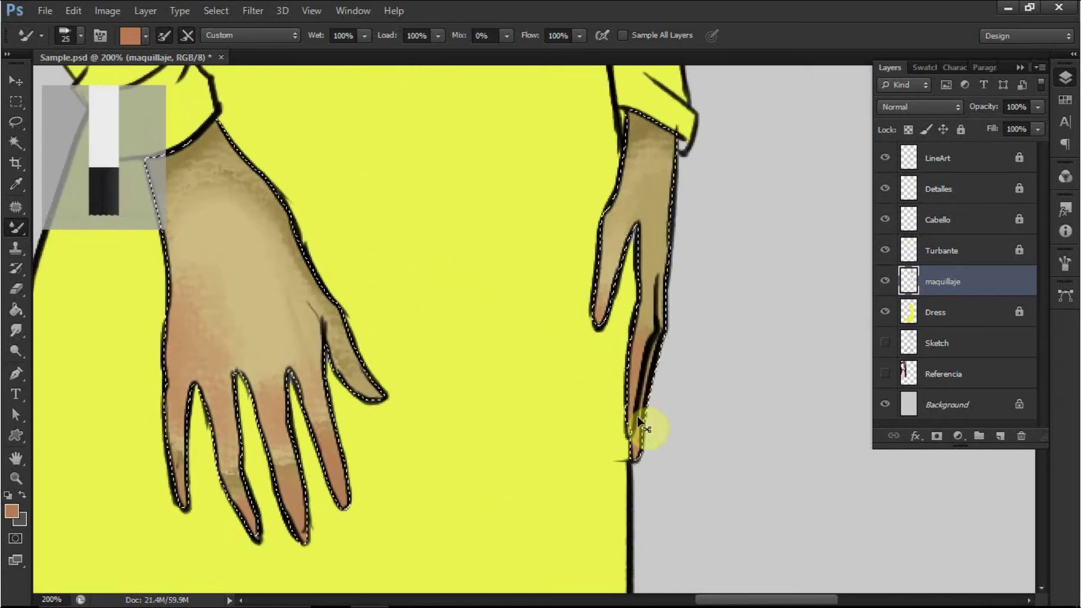
- Review the makeup on the whole figure, then on the face at 100% zoom
{"action": "key", "text": "ctrl+minus"}
{"action": "key", "text": "ctrl+minus"}
{"action": "key", "text": "ctrl+minus"}
{"action": "key", "text": "ctrl+minus"}
{"action": "key", "text": "ctrl+minus"}
{"action": "left_click_drag", "start_coordinate": [613, 212], "coordinate": [620, 212]}
{"action": "scroll", "coordinate": [620, 212], "scroll_direction": "up", "scroll_amount": 4}
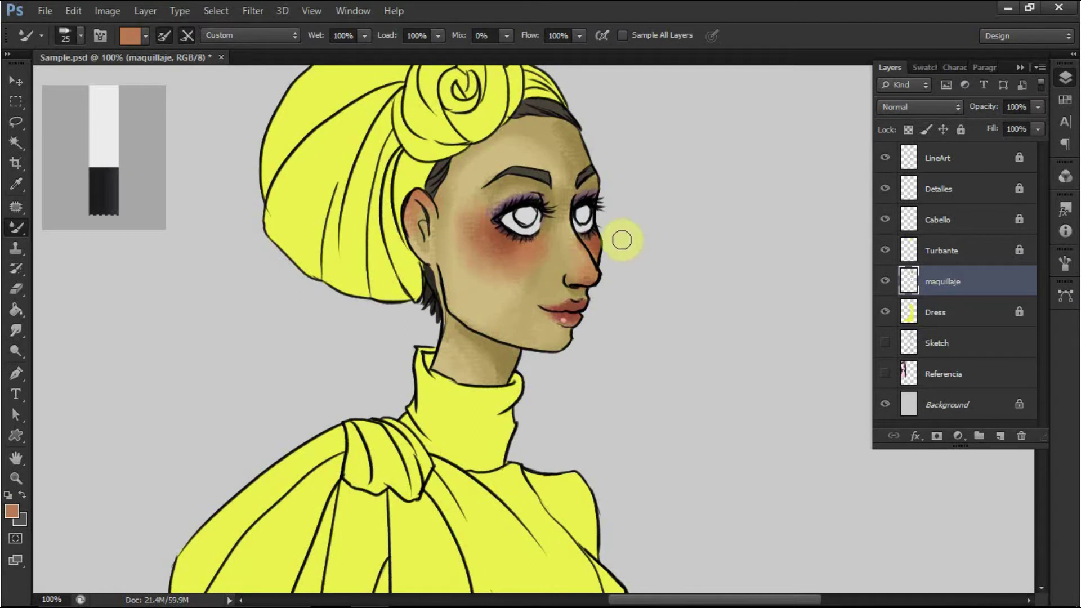
- Try covering the blush on the bridge of the nose with the cheek's light skin tone, using a 15 px Mixer Brush
{"action": "scroll", "coordinate": [625, 225], "scroll_direction": "up", "scroll_amount": 1}
{"action": "scroll", "coordinate": [447, 362], "scroll_direction": "up", "scroll_amount": 2}
{"action": "key", "text": "i"}
{"action": "left_click", "coordinate": [306, 403]}
{"action": "key", "text": "b"}
{"action": "right_click", "coordinate": [610, 234]}
{"action": "mouse_move", "coordinate": [603, 242]}
{"action": "left_mouse_down"}
{"action": "mouse_move", "coordinate": [595, 285]}
{"action": "mouse_move", "coordinate": [610, 289]}
{"action": "mouse_move", "coordinate": [578, 304]}
{"action": "left_mouse_up"}
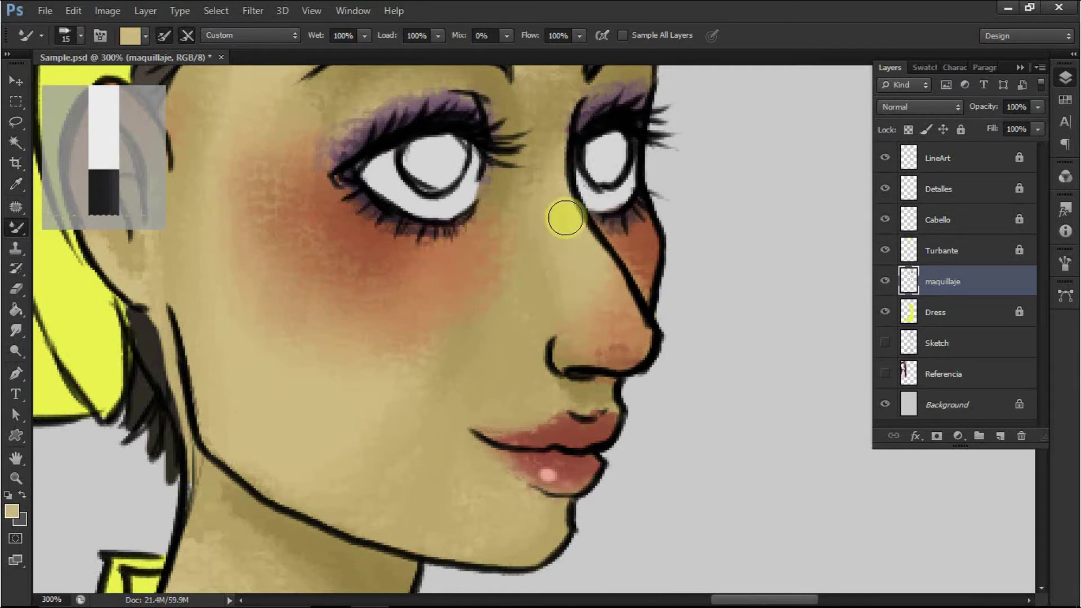
{"action": "scroll", "coordinate": [755, 278], "scroll_direction": "down", "scroll_amount": 5}
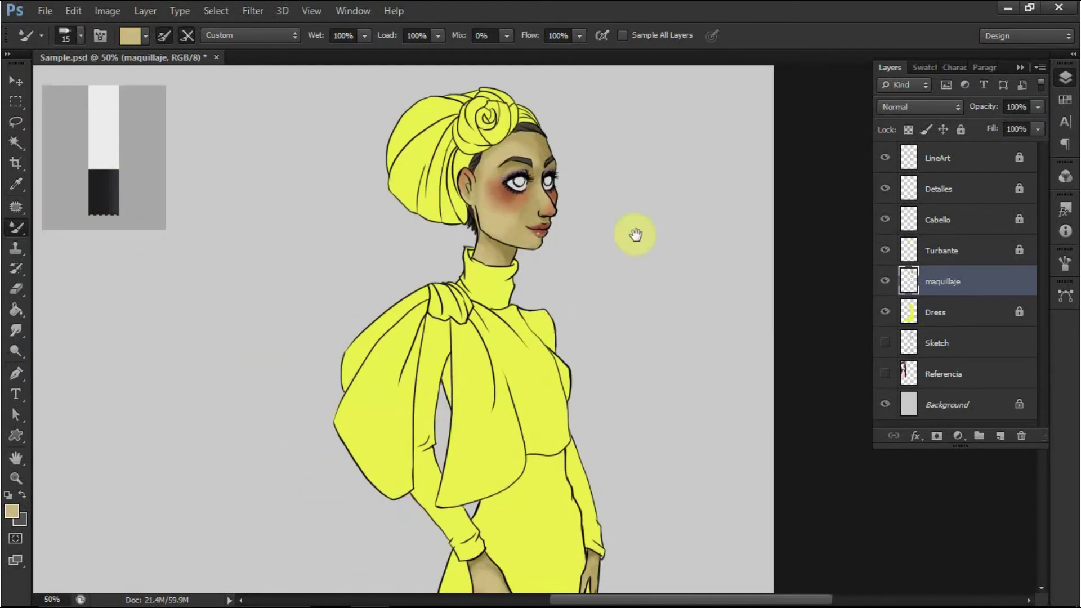
{"action": "double_click", "coordinate": [946, 282]}
{"action": "key", "text": "r"}
{"action": "double_click", "coordinate": [932, 282]}
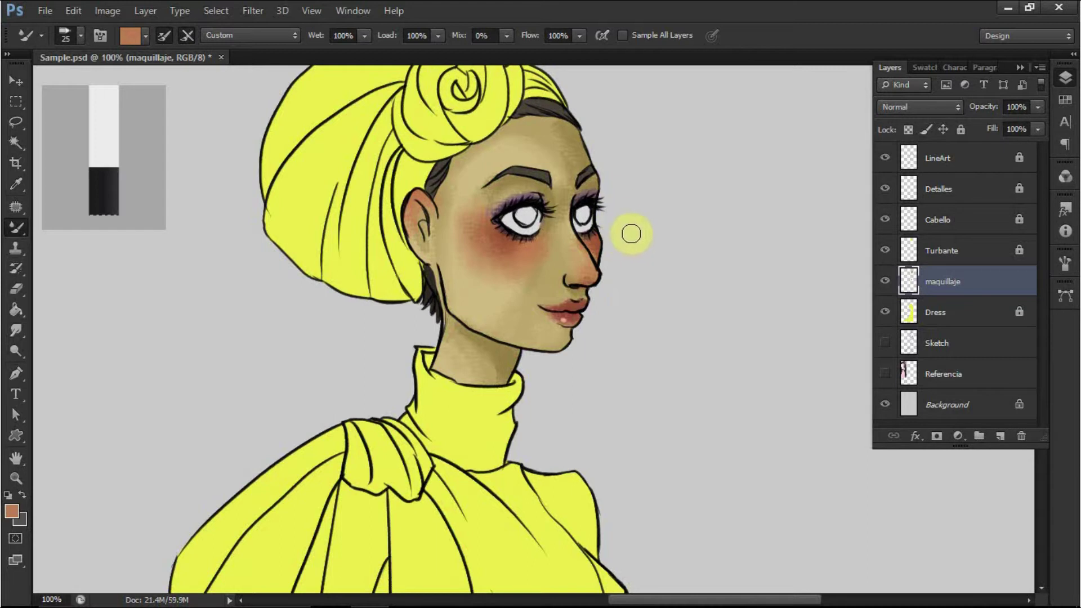
- Sample the light skin tone from the lower cheek and soften the blush along the nose bridge with the Mixer Brush at 15 px
{"action": "key", "text": "ctrl+plus"}
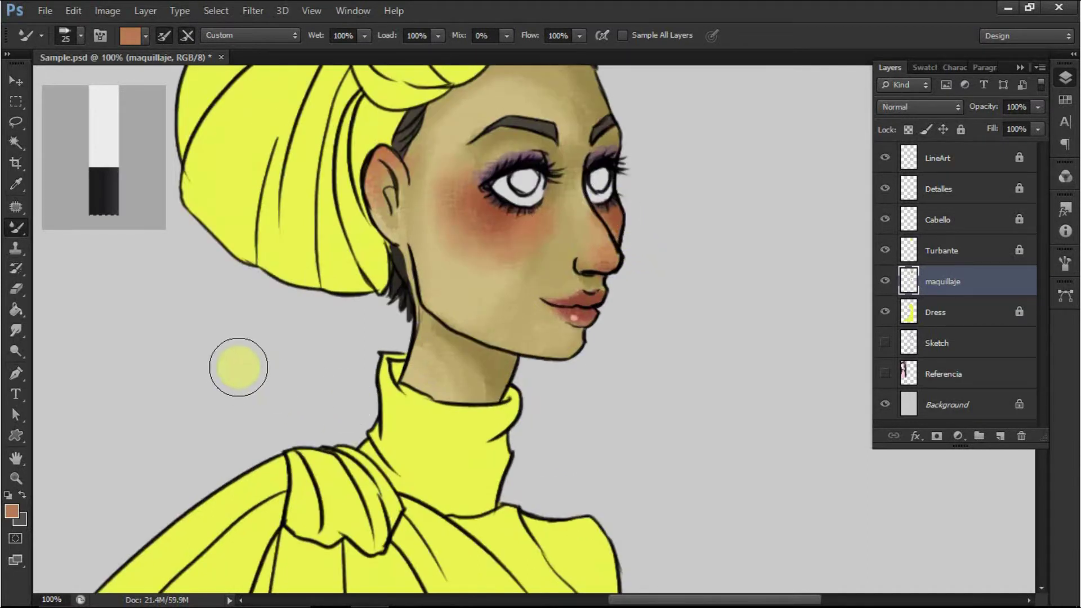
{"action": "key", "text": "ctrl+plus"}
{"action": "key", "text": "ctrl+plus"}
{"action": "key", "text": "i"}
{"action": "left_click", "coordinate": [241, 380]}
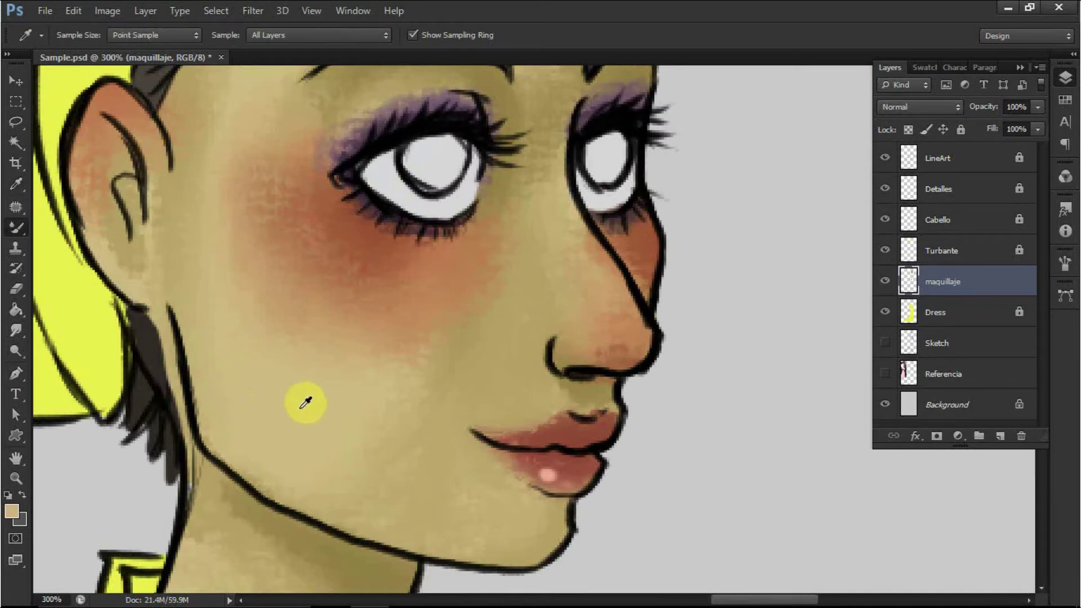
{"action": "key", "text": "b"}
{"action": "right_click", "coordinate": [617, 209]}
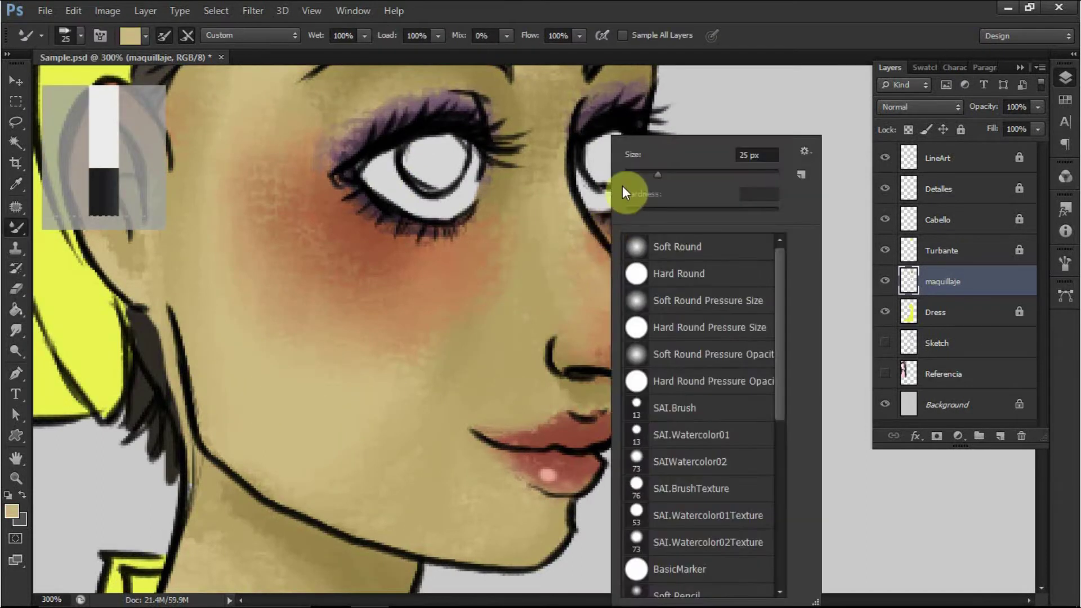
{"action": "mouse_move", "coordinate": [644, 169]}
{"action": "left_mouse_down"}
{"action": "mouse_move", "coordinate": [562, 237]}
{"action": "mouse_move", "coordinate": [630, 180]}
{"action": "left_mouse_up"}
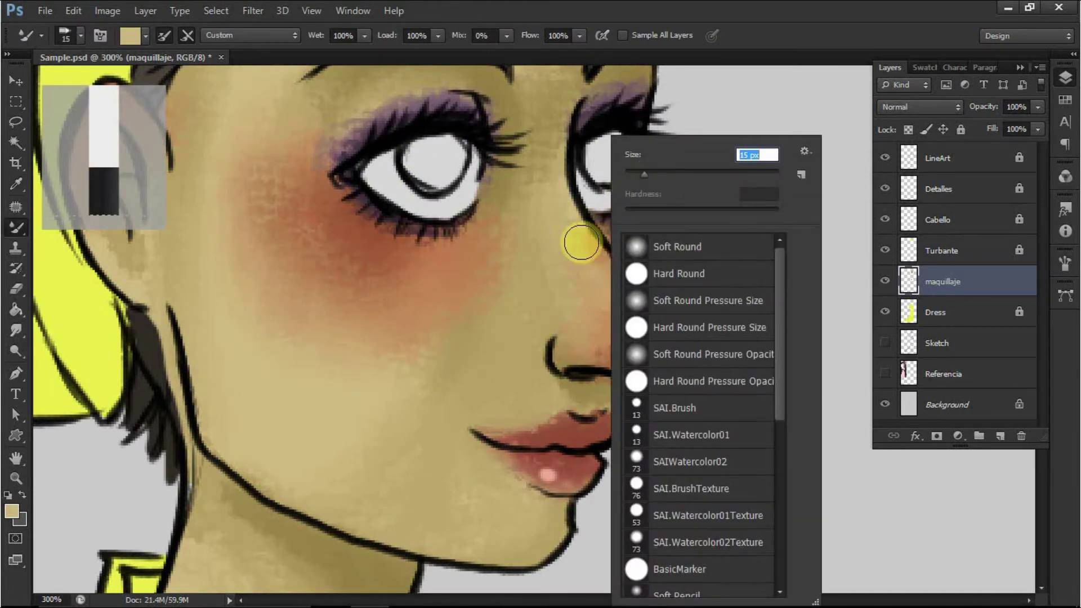
{"action": "left_click", "coordinate": [593, 294]}
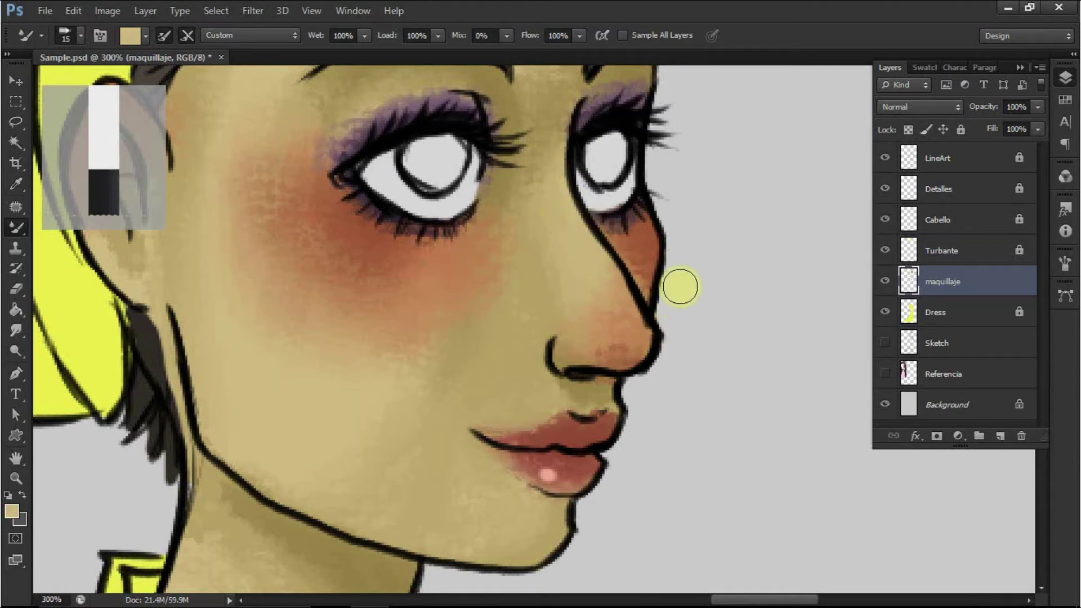
- Rename the maquillaje layer to Rostro and lock it
{"action": "key", "text": "ctrl+minus"}
{"action": "key", "text": "ctrl+minus"}
{"action": "key", "text": "ctrl+minus"}
{"action": "key", "text": "ctrl+minus"}
{"action": "left_click_drag", "start_coordinate": [627, 326], "coordinate": [633, 224]}
{"action": "left_click", "coordinate": [943, 292]}
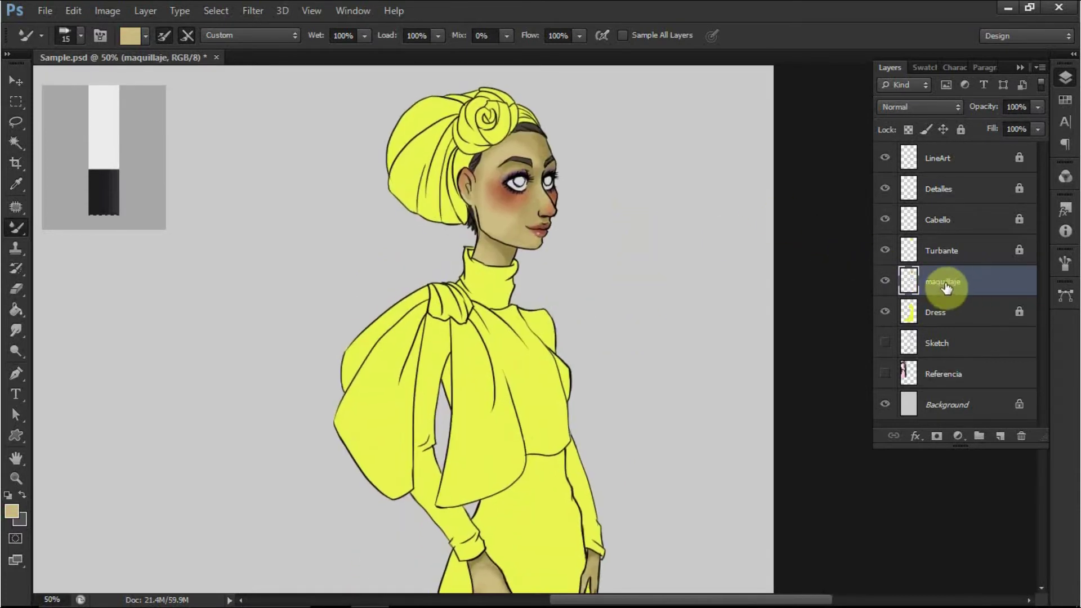
{"action": "type", "text": "Rs"}
{"action": "key", "text": "Return"}
{"action": "key", "text": "r"}
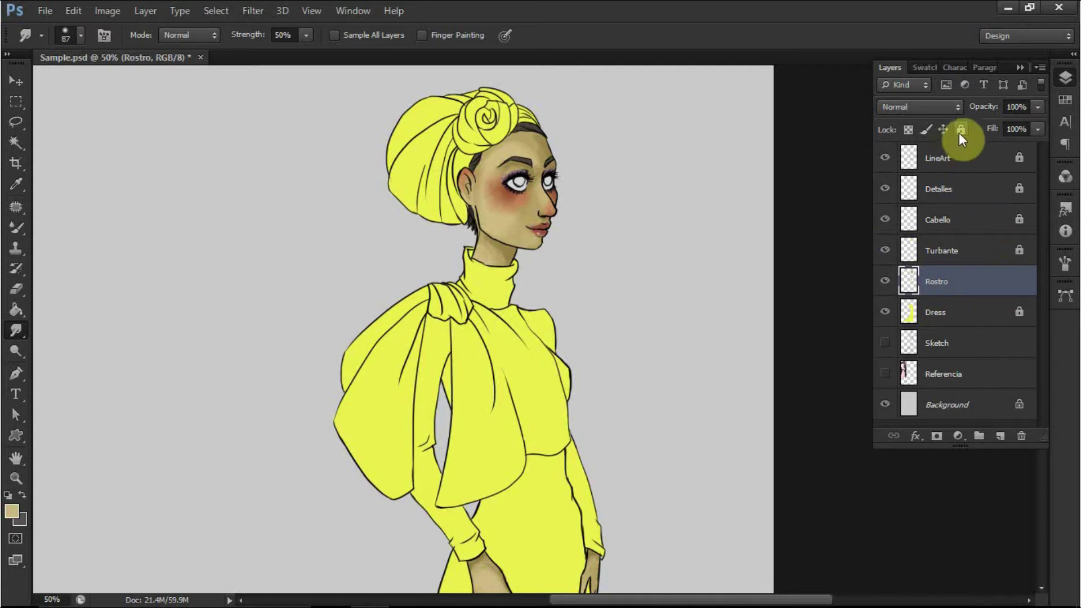
- Unlock the Detalles layer and load its eye whites as a selection
{"action": "left_click", "coordinate": [955, 191]}
{"action": "key", "text": "ctrl+plus"}
{"action": "key", "text": "ctrl+plus"}
{"action": "key", "text": "ctrl+plus"}
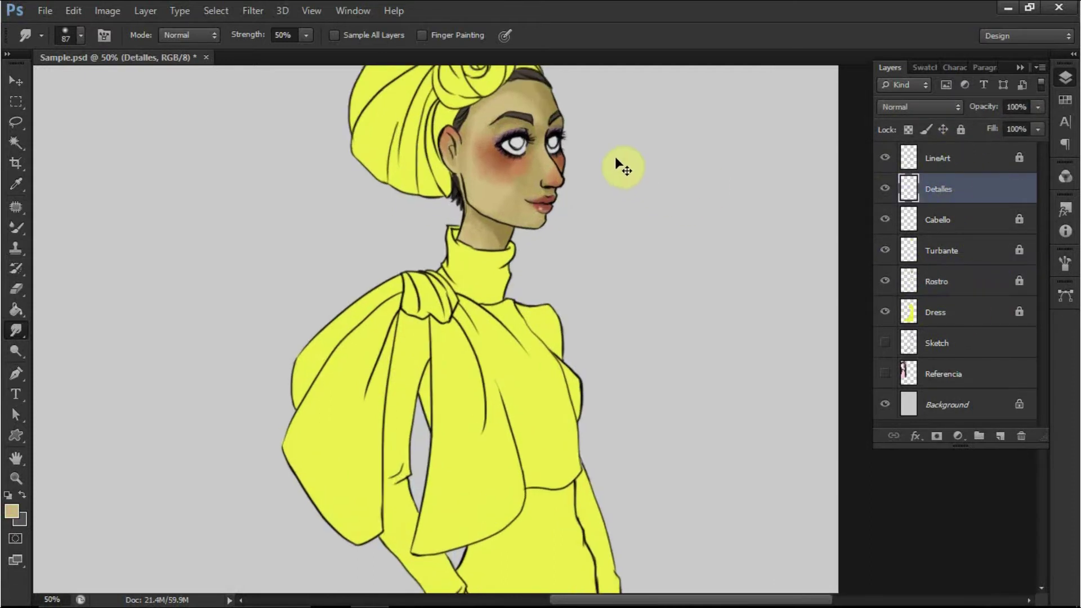
{"action": "left_click_drag", "start_coordinate": [607, 147], "coordinate": [619, 273]}
{"action": "left_click_drag", "start_coordinate": [596, 90], "coordinate": [642, 315]}
{"action": "left_click_drag", "start_coordinate": [625, 158], "coordinate": [644, 242]}
{"action": "left_click_drag", "start_coordinate": [718, 164], "coordinate": [711, 244]}
{"action": "left_click", "coordinate": [908, 194], "text": "ctrl"}
- Sample the eye white and set the foreground color to the darker grey #968e8e
{"action": "left_click", "coordinate": [15, 184]}
{"action": "left_click", "coordinate": [515, 209]}
{"action": "left_click", "coordinate": [12, 512]}
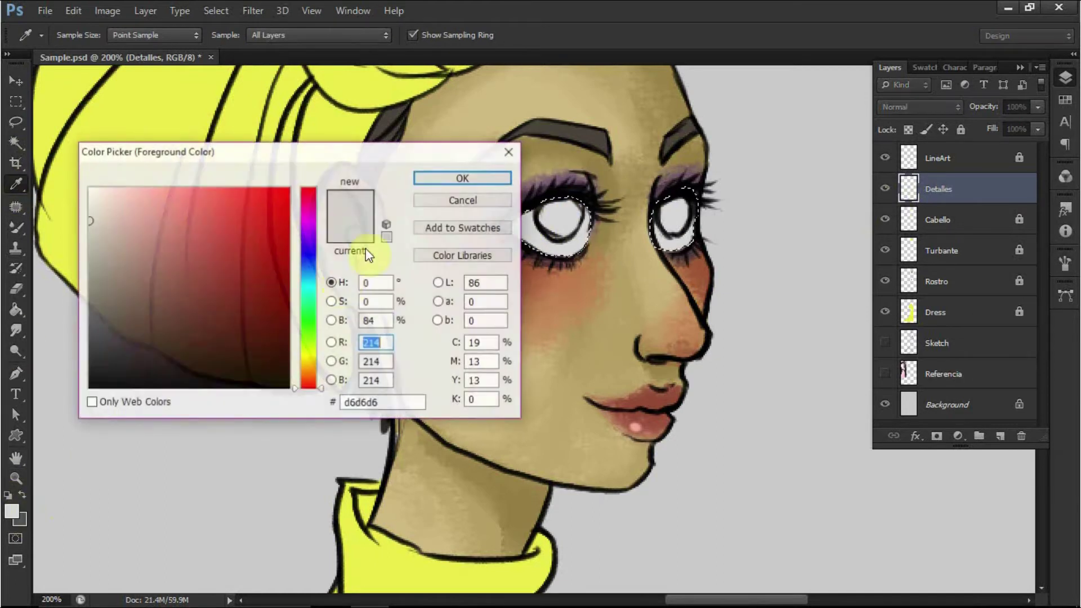
{"action": "mouse_move", "coordinate": [210, 230]}
{"action": "left_mouse_down"}
{"action": "mouse_move", "coordinate": [87, 225]}
{"action": "mouse_move", "coordinate": [98, 268]}
{"action": "left_mouse_up"}
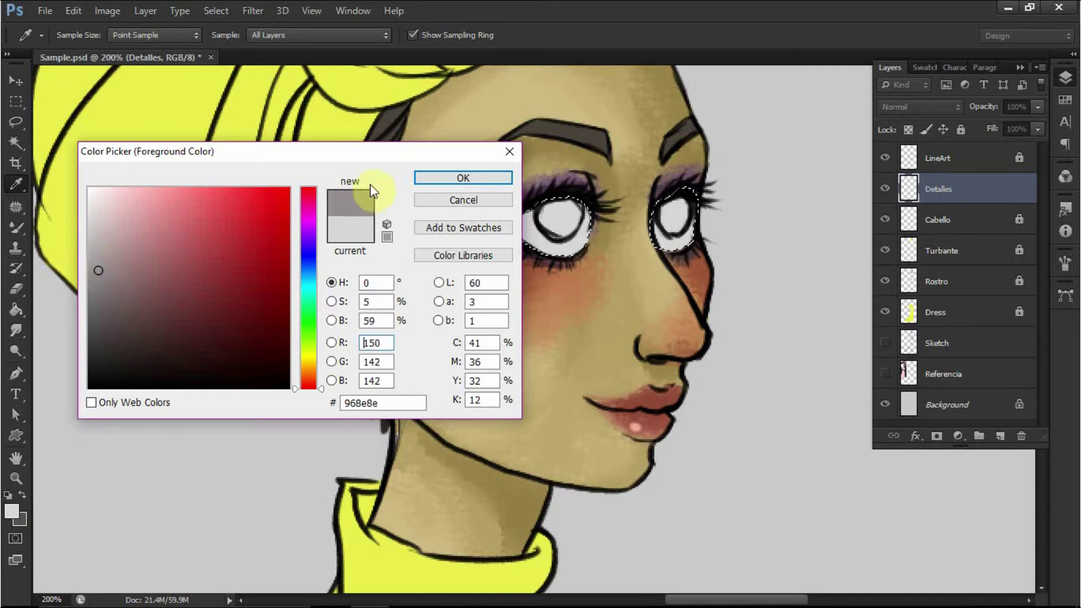
{"action": "left_click", "coordinate": [419, 178]}
- Add a new layer above Detalles and shade the upper part of both eyes in grey with the Mixer Brush
{"action": "left_click", "coordinate": [997, 437]}
{"action": "left_click", "coordinate": [939, 202]}
{"action": "left_click", "coordinate": [13, 229]}
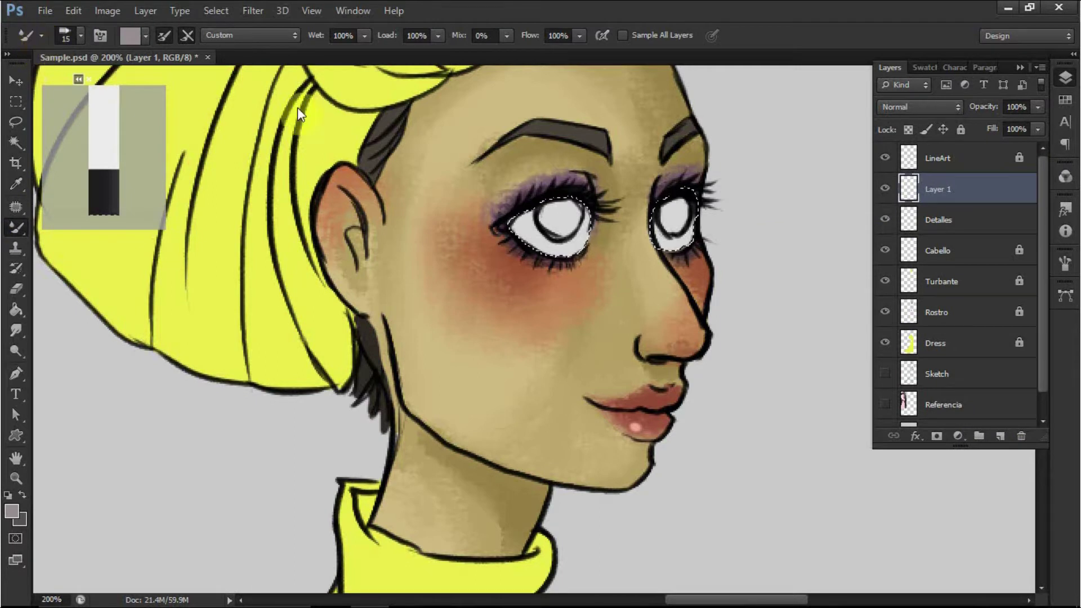
{"action": "mouse_move", "coordinate": [518, 220]}
{"action": "left_mouse_down"}
{"action": "mouse_move", "coordinate": [570, 208]}
{"action": "mouse_move", "coordinate": [526, 223]}
{"action": "mouse_move", "coordinate": [563, 234]}
{"action": "left_mouse_up"}
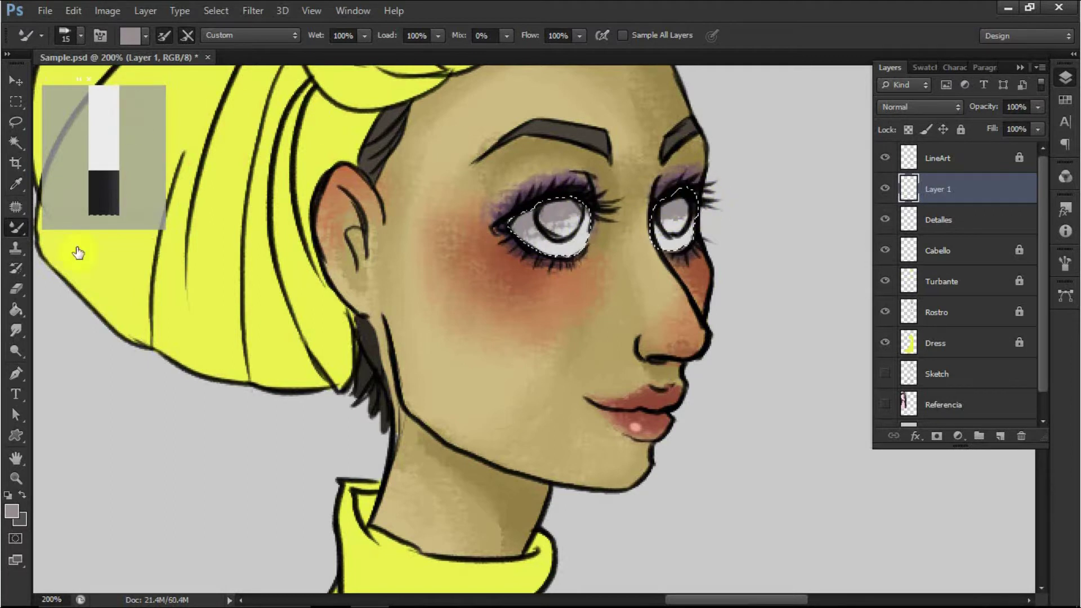
- Choose a darker grey foreground color and deepen the shading under the upper eyelids
{"action": "left_click", "coordinate": [13, 501]}
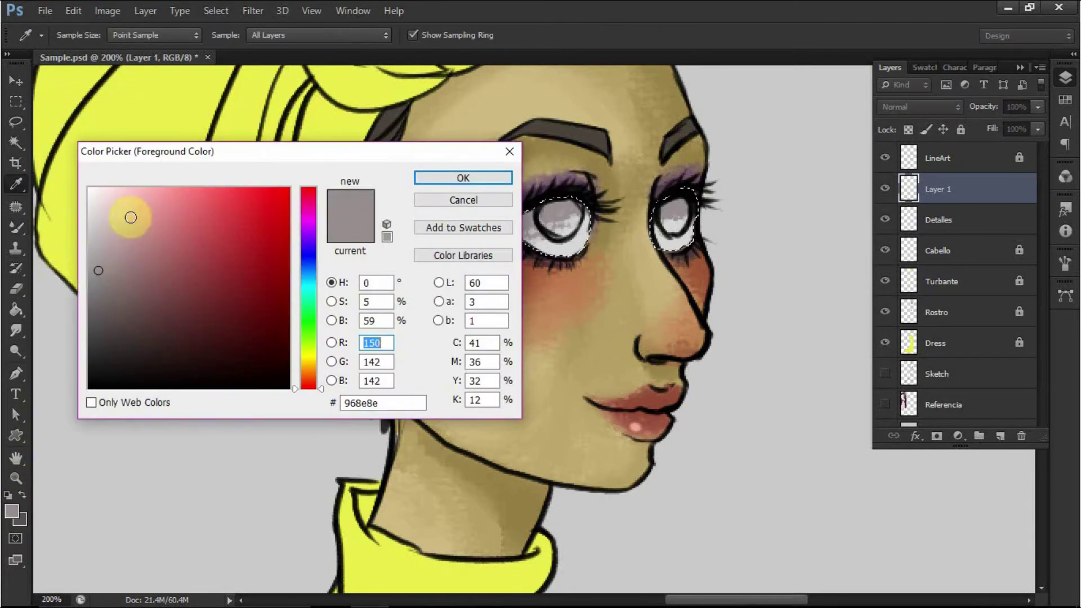
{"action": "left_click_drag", "start_coordinate": [96, 277], "coordinate": [97, 302]}
{"action": "left_click", "coordinate": [420, 176]}
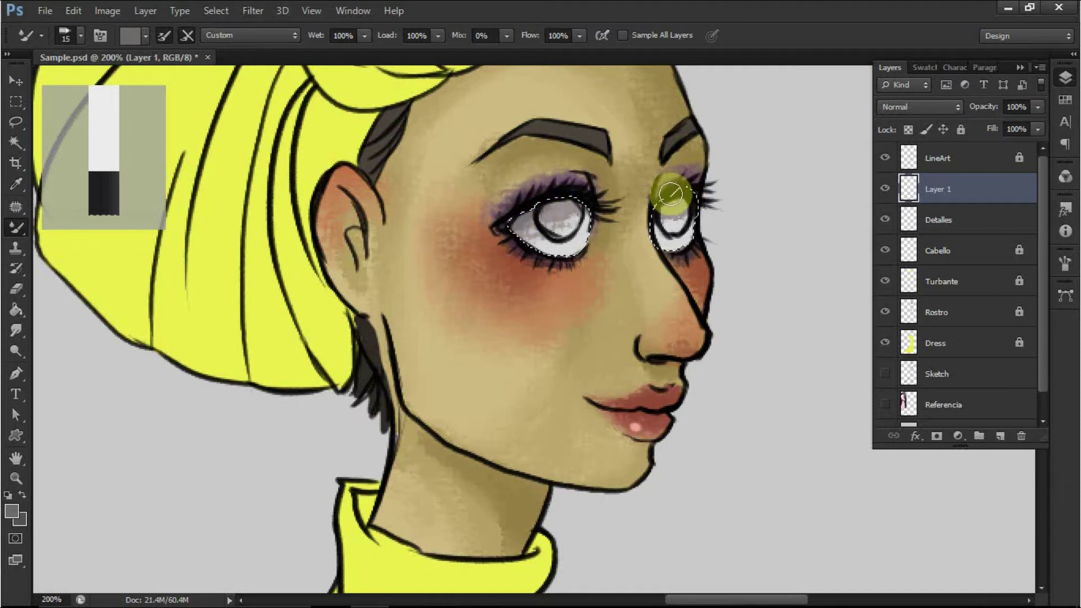
- Merge the eye shading layer with the Detalles layer
{"action": "left_click", "coordinate": [965, 221], "text": "shift"}
{"action": "right_click", "coordinate": [965, 222]}
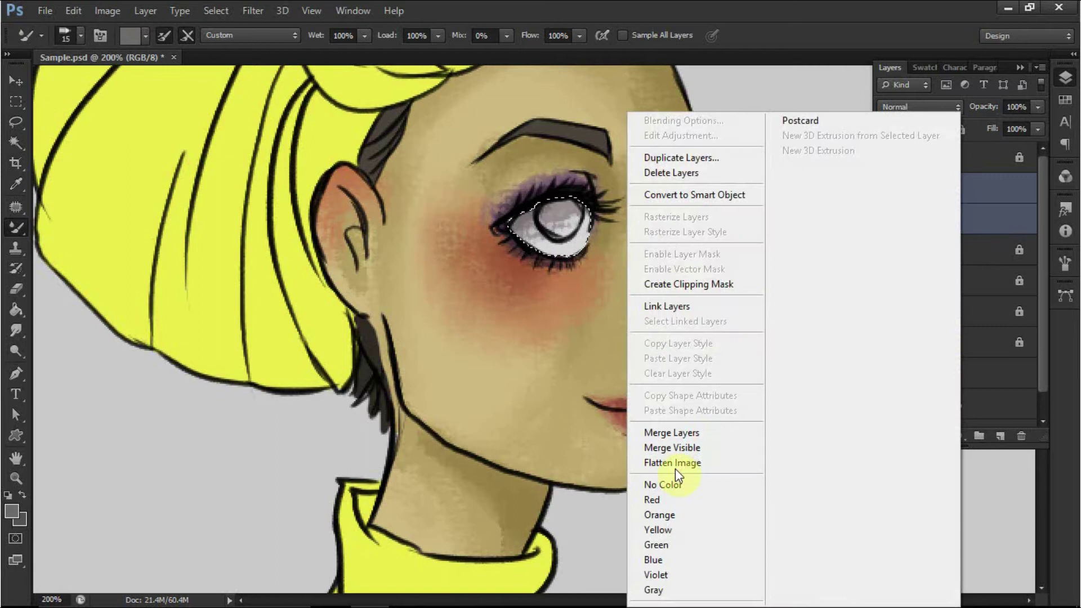
{"action": "left_click", "coordinate": [671, 432]}
- Sample the light grey of the eye white and blend the shading in both eyes
{"action": "key", "text": "ctrl+plus"}
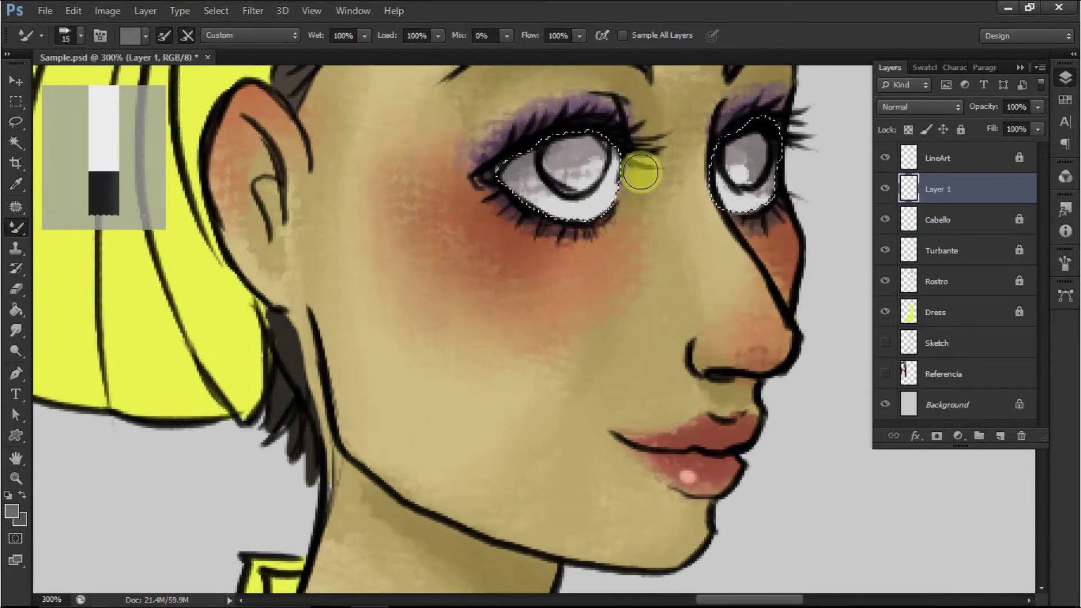
{"action": "left_click", "coordinate": [598, 179], "text": "alt"}
{"action": "mouse_move", "coordinate": [584, 172]}
{"action": "left_mouse_down"}
{"action": "mouse_move", "coordinate": [529, 187]}
{"action": "mouse_move", "coordinate": [536, 172]}
{"action": "mouse_move", "coordinate": [585, 162]}
{"action": "left_mouse_up"}
{"action": "mouse_move", "coordinate": [748, 171]}
{"action": "left_mouse_down"}
{"action": "mouse_move", "coordinate": [750, 161]}
{"action": "mouse_move", "coordinate": [745, 174]}
{"action": "left_mouse_up"}
{"action": "left_click_drag", "start_coordinate": [519, 184], "coordinate": [550, 204]}
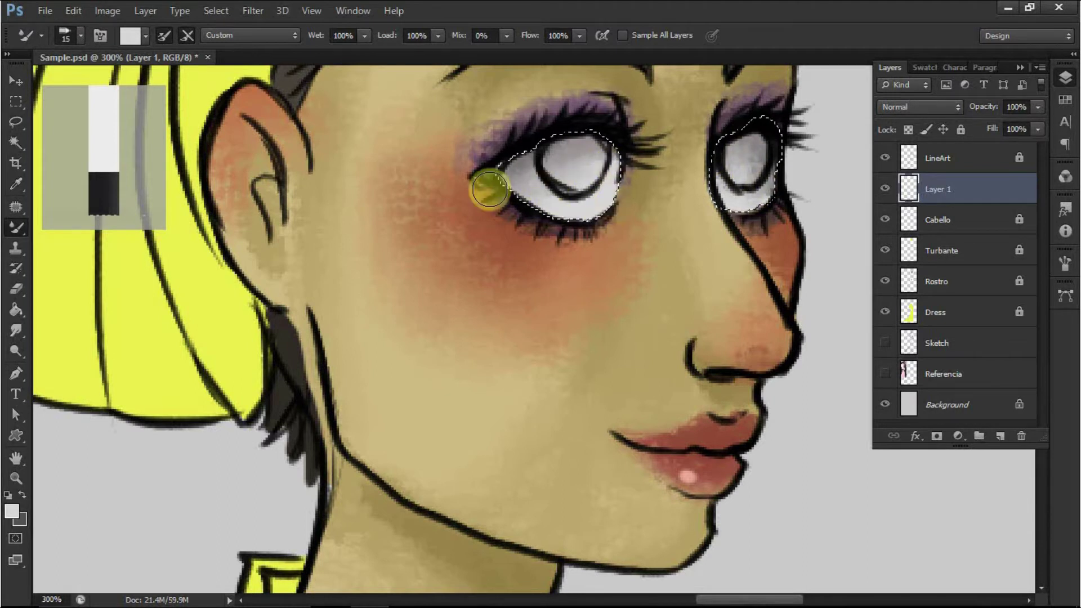
- Set the foreground color to mid grey RGB 135, 134, 134 and add more shading at the top of both eyes
{"action": "left_click", "coordinate": [17, 510]}
{"action": "left_click_drag", "start_coordinate": [215, 273], "coordinate": [89, 282]}
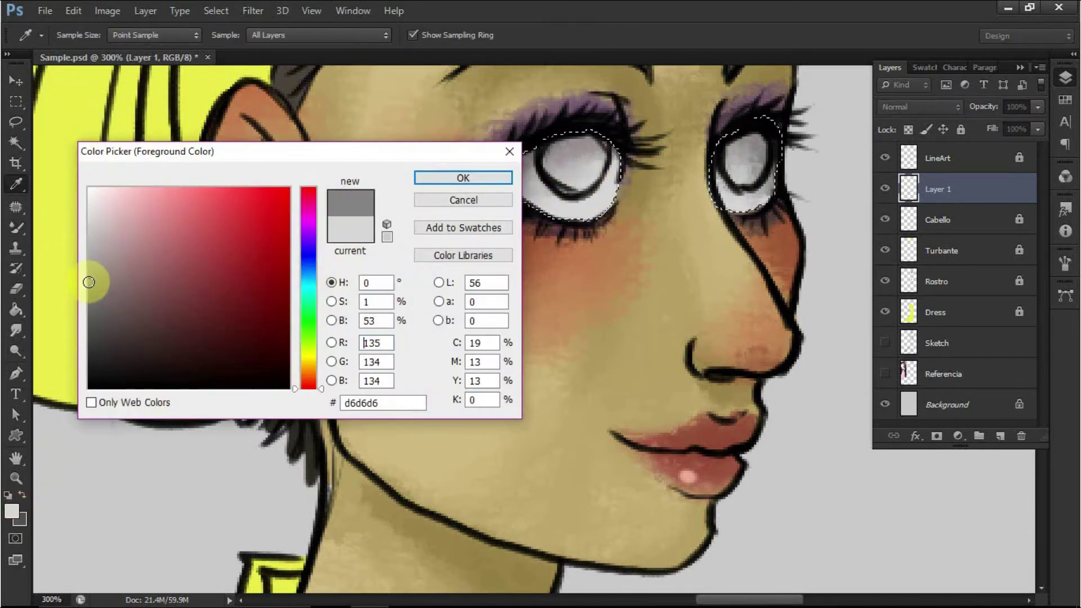
{"action": "left_click", "coordinate": [488, 179]}
{"action": "left_click", "coordinate": [544, 161]}
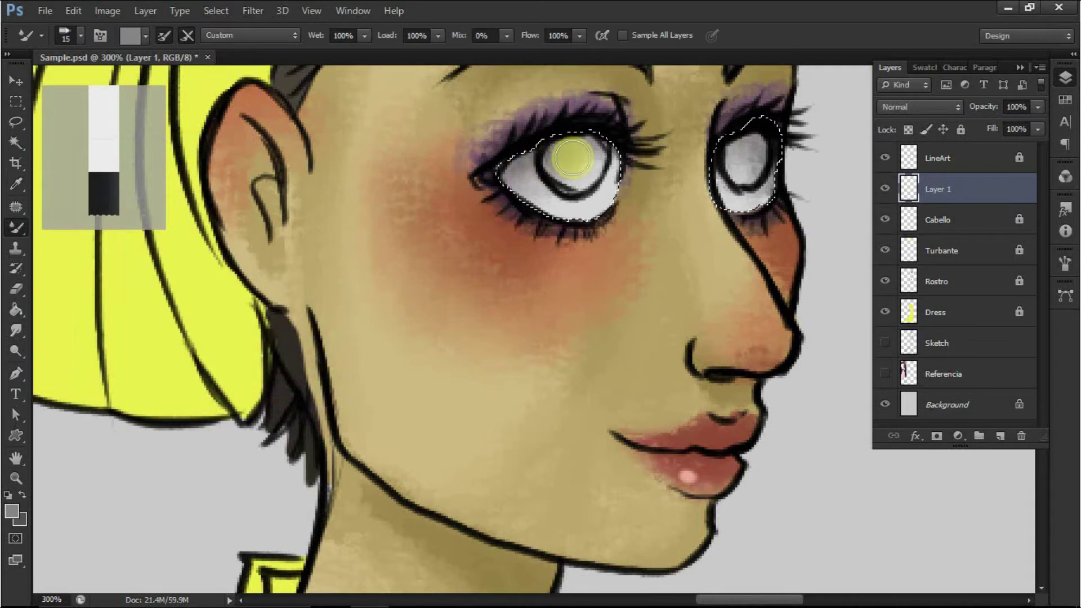
{"action": "left_click_drag", "start_coordinate": [578, 147], "coordinate": [582, 199]}
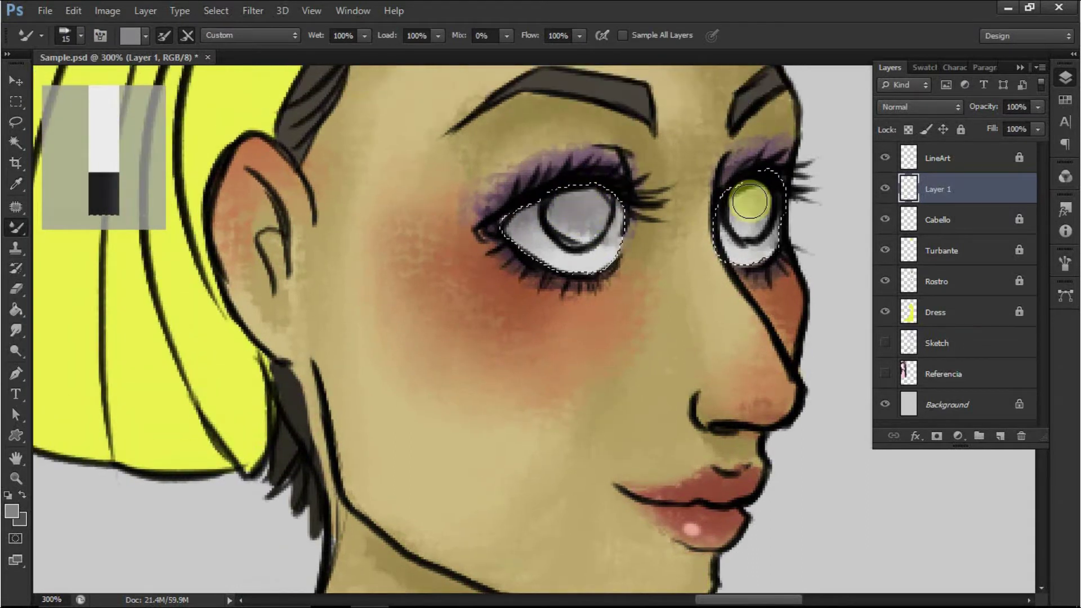
{"action": "mouse_move", "coordinate": [739, 205]}
{"action": "left_mouse_down"}
{"action": "mouse_move", "coordinate": [767, 207]}
{"action": "mouse_move", "coordinate": [739, 235]}
{"action": "mouse_move", "coordinate": [738, 221]}
{"action": "mouse_move", "coordinate": [750, 245]}
{"action": "mouse_move", "coordinate": [767, 243]}
{"action": "mouse_move", "coordinate": [624, 226]}
{"action": "mouse_move", "coordinate": [603, 259]}
{"action": "mouse_move", "coordinate": [577, 227]}
{"action": "mouse_move", "coordinate": [585, 198]}
{"action": "mouse_move", "coordinate": [619, 210]}
{"action": "mouse_move", "coordinate": [595, 252]}
{"action": "left_mouse_up"}
- Choose a dark indigo blue foreground color and paint the irises of both eyes
{"action": "key", "text": "ctrl+minus"}
{"action": "key", "text": "ctrl+minus"}
{"action": "key", "text": "ctrl+plus"}
{"action": "key", "text": "ctrl+plus"}
{"action": "left_click_drag", "start_coordinate": [741, 218], "coordinate": [686, 247]}
{"action": "left_click", "coordinate": [12, 512]}
{"action": "left_click", "coordinate": [308, 364]}
{"action": "left_click", "coordinate": [234, 300]}
{"action": "left_click_drag", "start_coordinate": [308, 235], "coordinate": [308, 257]}
{"action": "left_click", "coordinate": [463, 178]}
{"action": "mouse_move", "coordinate": [532, 241]}
{"action": "left_mouse_down"}
{"action": "mouse_move", "coordinate": [511, 231]}
{"action": "mouse_move", "coordinate": [543, 212]}
{"action": "left_mouse_up"}
{"action": "left_click_drag", "start_coordinate": [690, 225], "coordinate": [694, 239]}
{"action": "left_click_drag", "start_coordinate": [517, 247], "coordinate": [537, 230]}
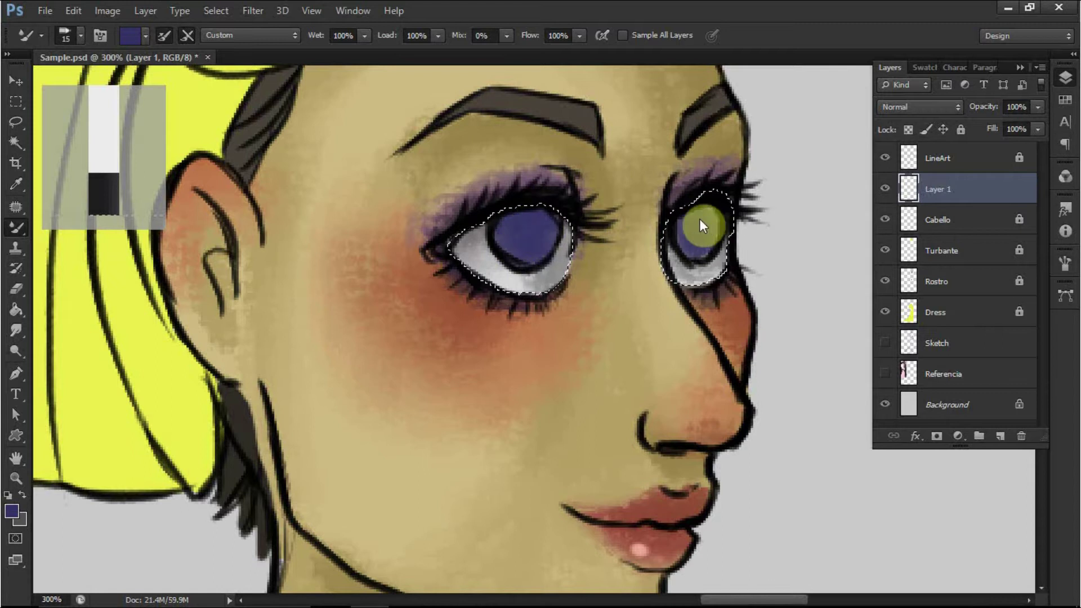
- Try the Hard Round Pressure Opacity preset at 15 px on the near iris
{"action": "left_click", "coordinate": [40, 36]}
{"action": "left_click", "coordinate": [343, 10]}
{"action": "left_click", "coordinate": [81, 36]}
{"action": "left_click", "coordinate": [117, 293]}
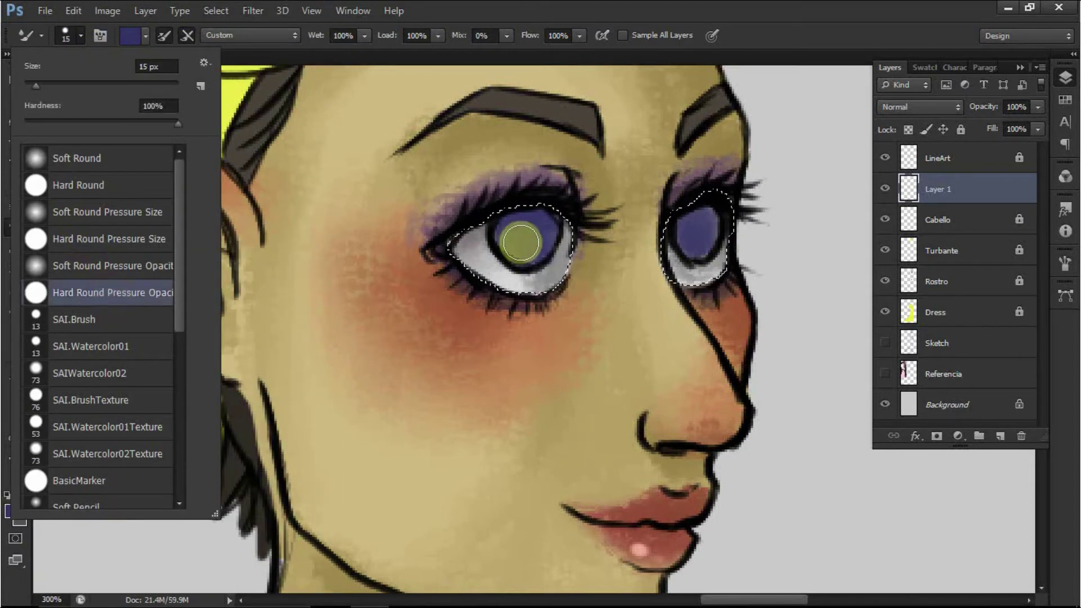
{"action": "left_click", "coordinate": [530, 235]}
- Set the foreground color to #333333 and dab the near iris using the Brush tool with the SAI.Brush preset
{"action": "left_click", "coordinate": [12, 510]}
{"action": "left_click", "coordinate": [191, 328]}
{"action": "left_click", "coordinate": [173, 346]}
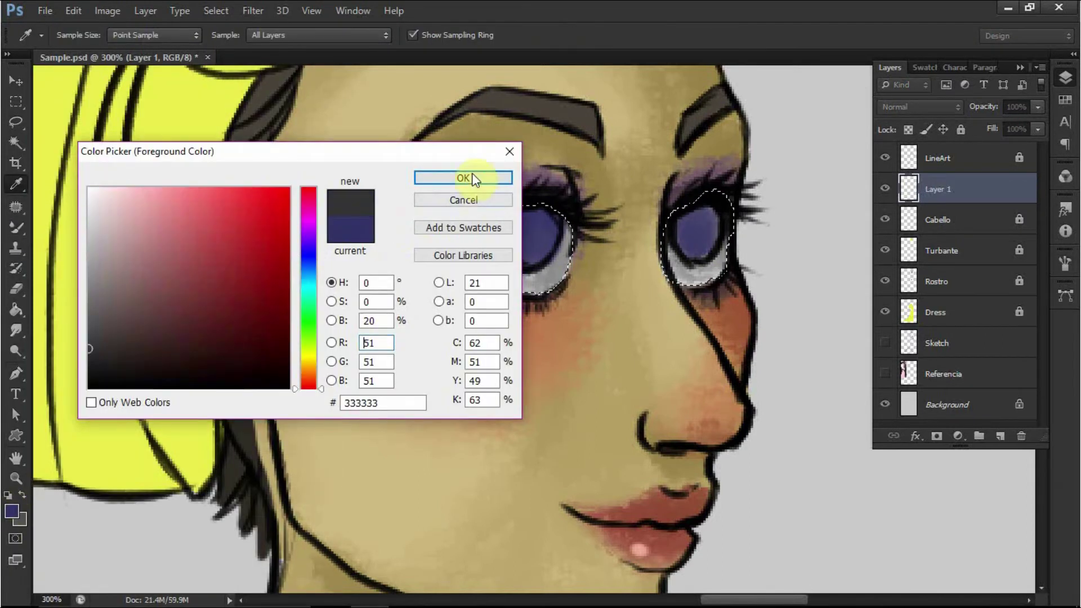
{"action": "left_click", "coordinate": [462, 178]}
{"action": "left_click", "coordinate": [17, 224]}
{"action": "left_click", "coordinate": [81, 36]}
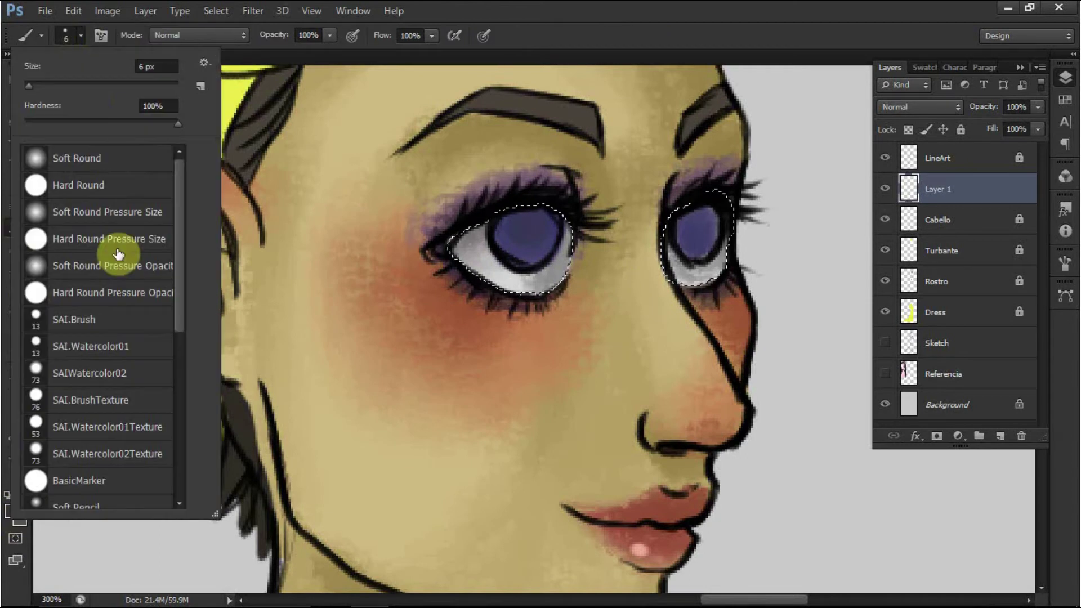
{"action": "left_click", "coordinate": [111, 322]}
{"action": "left_click", "coordinate": [527, 226]}
- Choose a very dark navy blue foreground color and paint the pupils in both eyes
{"action": "left_click", "coordinate": [12, 510]}
{"action": "left_click", "coordinate": [308, 255]}
{"action": "left_click", "coordinate": [205, 351]}
{"action": "left_click", "coordinate": [385, 233]}
{"action": "left_click", "coordinate": [449, 179]}
{"action": "mouse_move", "coordinate": [528, 224]}
{"action": "left_mouse_down"}
{"action": "mouse_move", "coordinate": [693, 218]}
{"action": "mouse_move", "coordinate": [716, 233]}
{"action": "mouse_move", "coordinate": [697, 217]}
{"action": "mouse_move", "coordinate": [737, 211]}
{"action": "mouse_move", "coordinate": [700, 222]}
{"action": "mouse_move", "coordinate": [764, 259]}
{"action": "left_mouse_up"}
- Clean up the lines over both irises on the LineArt layer with a 7 px Eraser, and lock that layer again
{"action": "key", "text": "ctrl+minus"}
{"action": "key", "text": "ctrl+minus"}
{"action": "key", "text": "ctrl+plus"}
{"action": "key", "text": "ctrl+plus"}
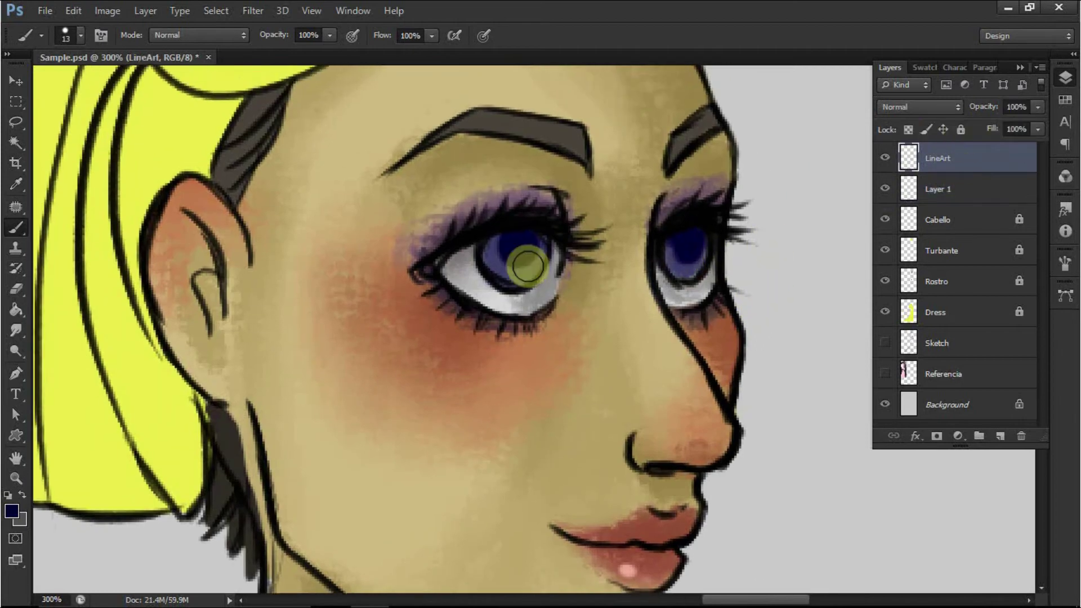
{"action": "key", "text": "e"}
{"action": "right_click", "coordinate": [580, 186]}
{"action": "left_click_drag", "start_coordinate": [605, 174], "coordinate": [600, 175]}
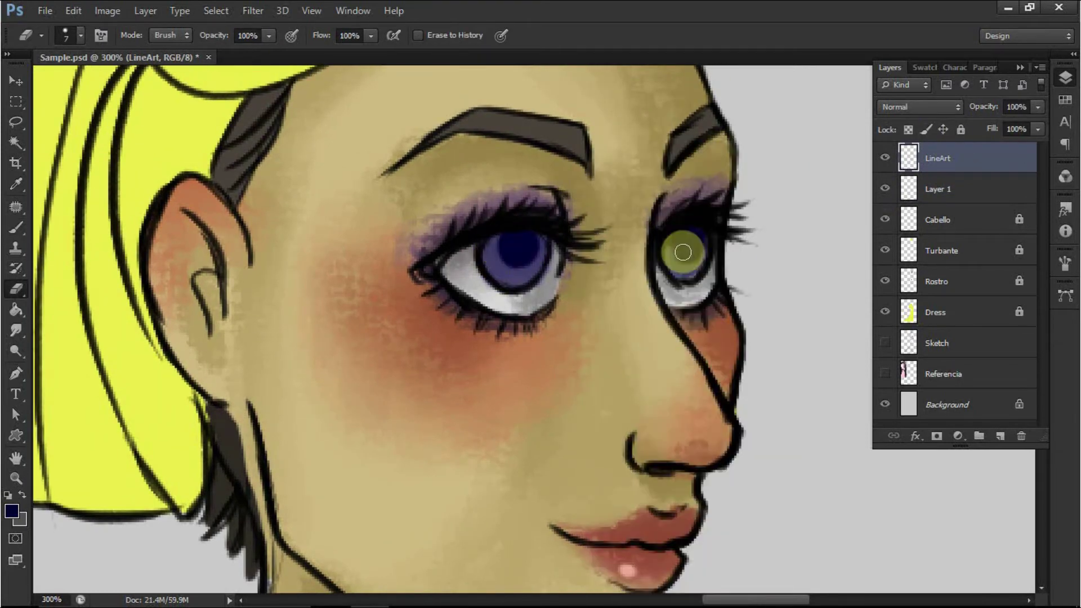
{"action": "left_click", "coordinate": [961, 129]}
- Rename the merged eye layer to Detalles
{"action": "left_click", "coordinate": [989, 187]}
{"action": "double_click", "coordinate": [939, 190]}
{"action": "type", "text": "Detalle"}
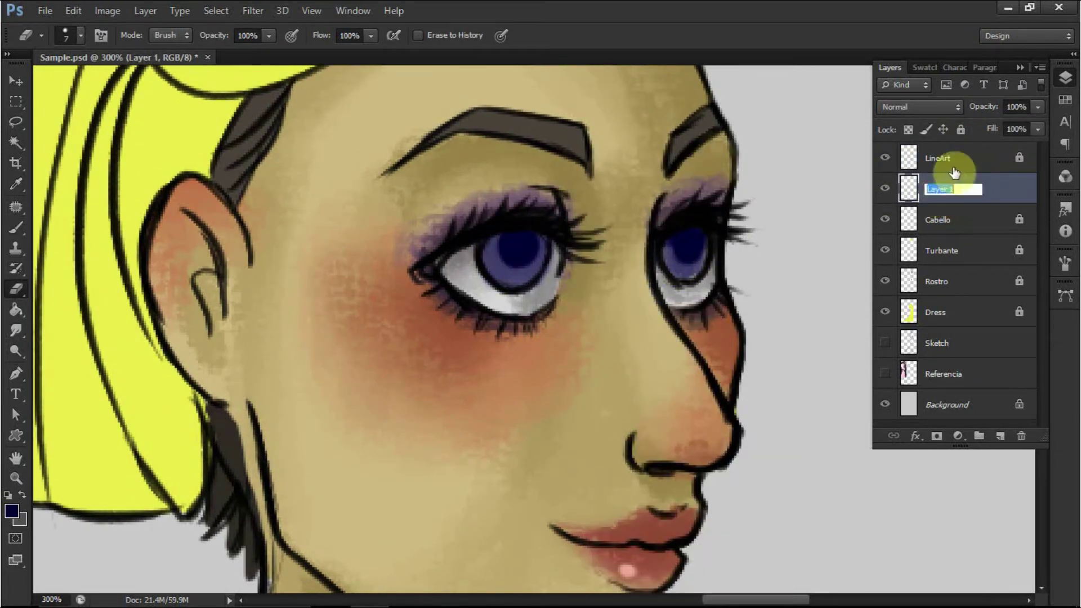
{"action": "type", "text": "s"}
{"action": "key", "text": "Return"}
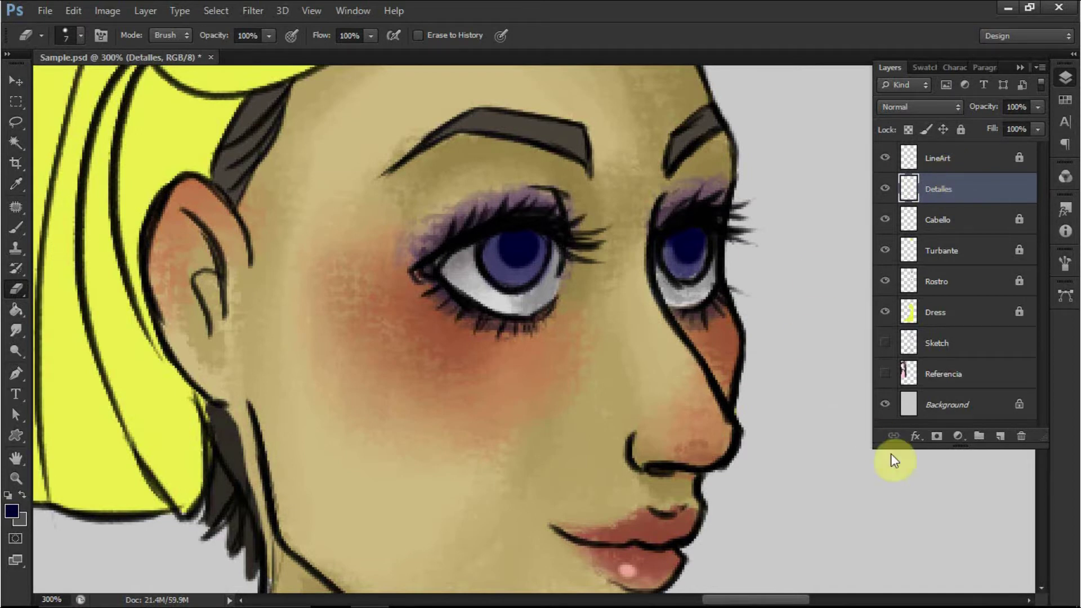
- Add a new layer named Destellos above the Detalles layer
{"action": "left_click", "coordinate": [999, 438]}
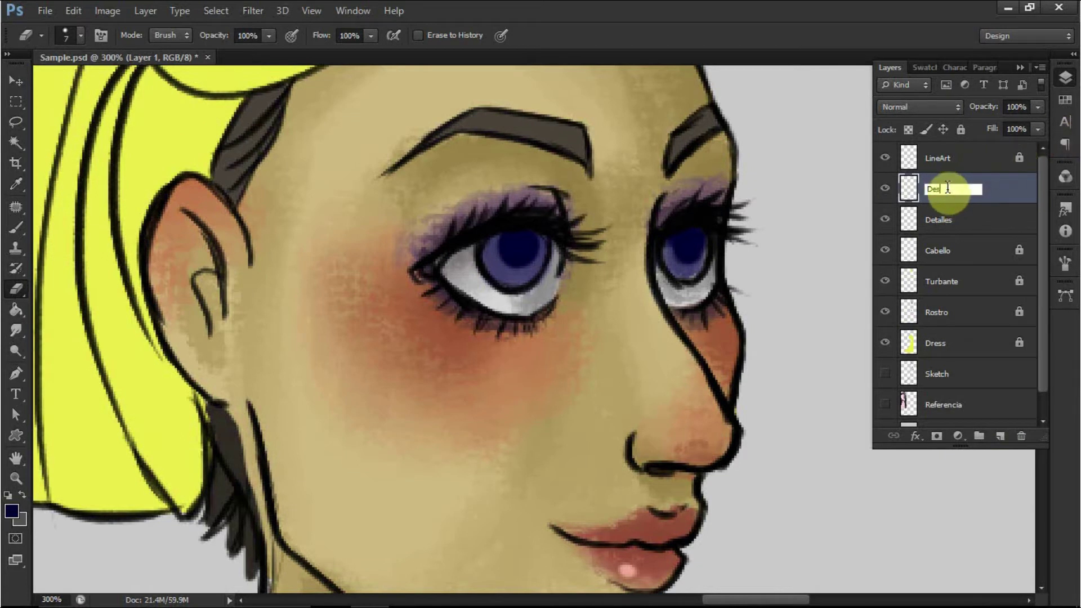
{"action": "type", "text": "Destellos"}
{"action": "left_click", "coordinate": [948, 194]}
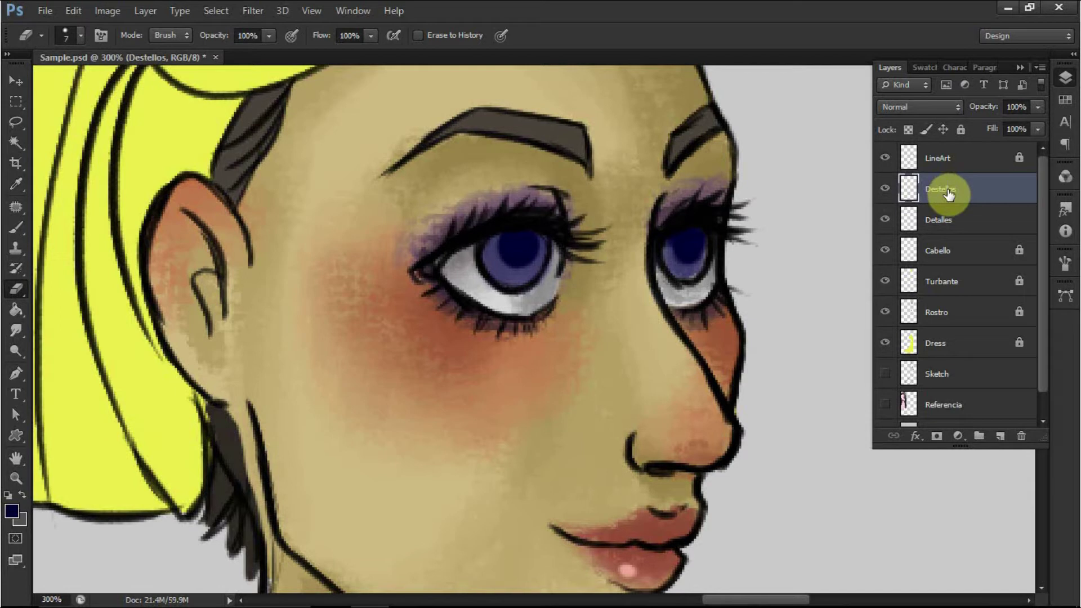
- Choose the Hard Round Pressure Size brush and a white foreground color, and dot a round highlight on the nearer eye's iris
{"action": "left_click", "coordinate": [17, 227]}
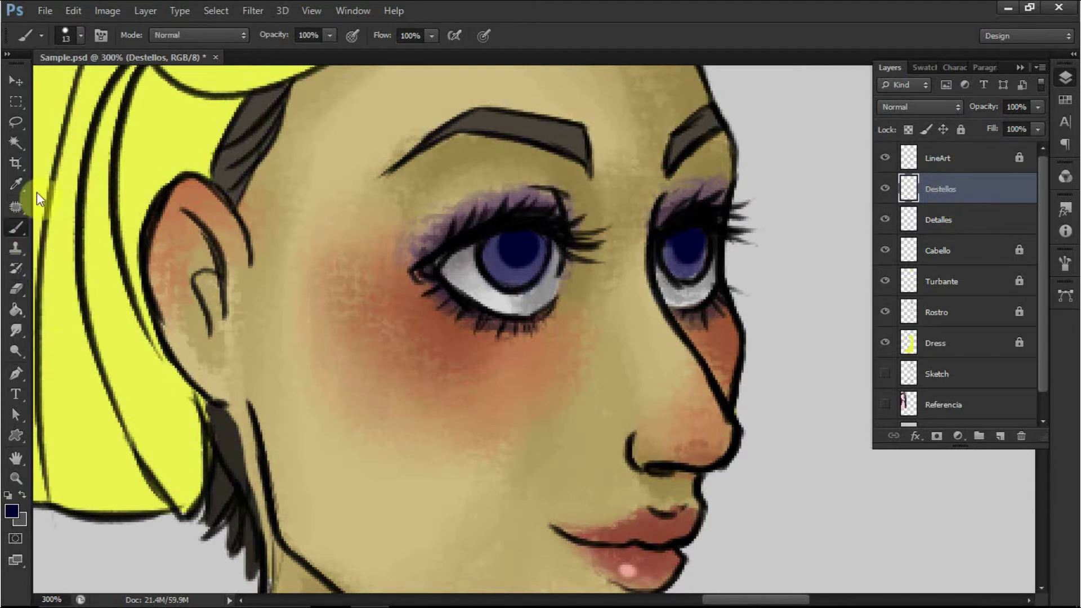
{"action": "left_click", "coordinate": [83, 36]}
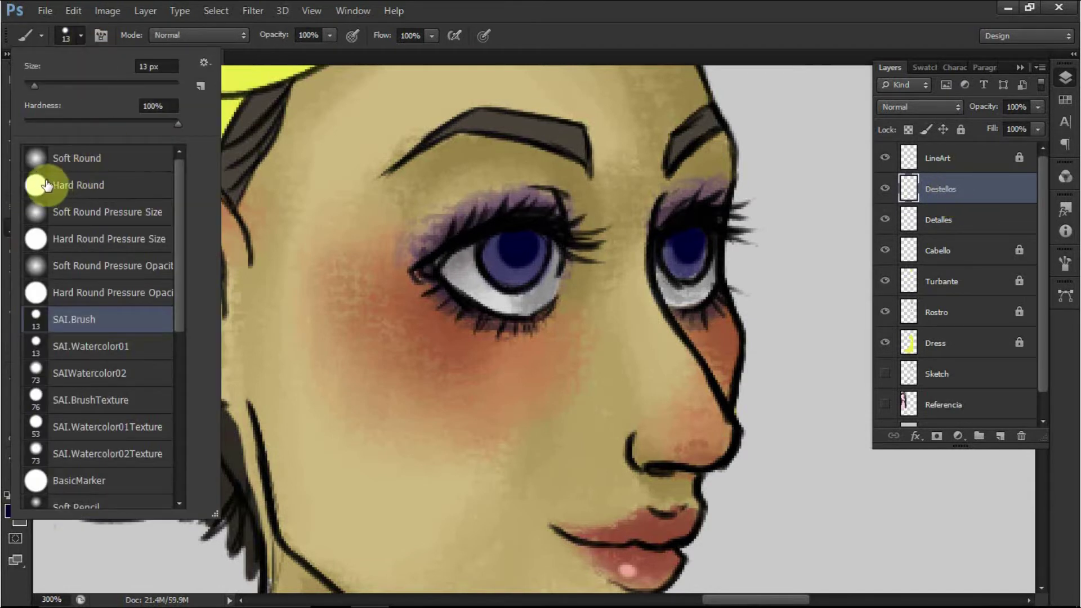
{"action": "left_click", "coordinate": [86, 294]}
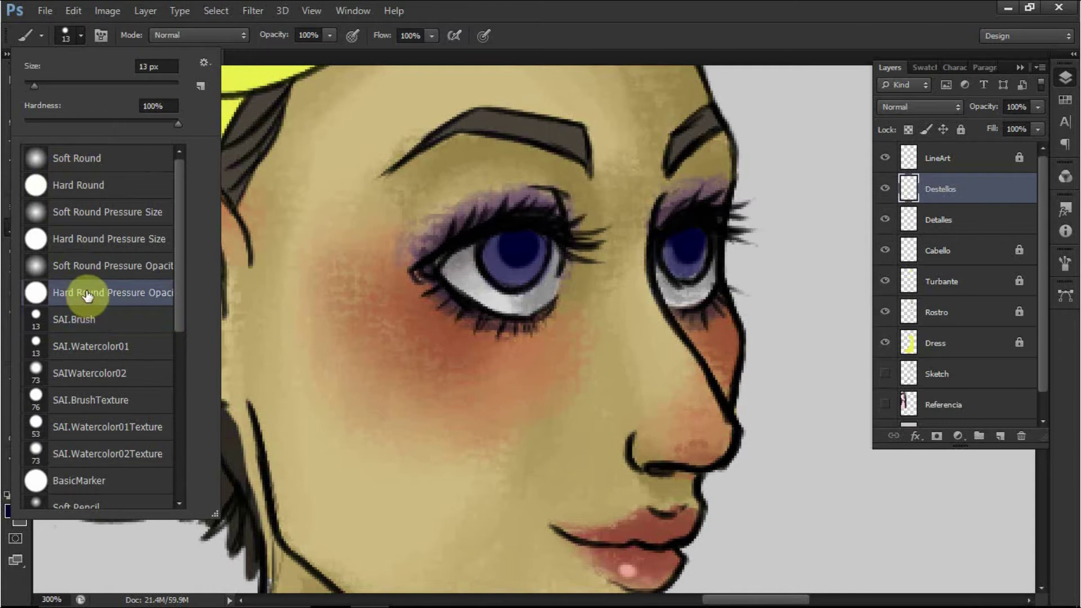
{"action": "left_click", "coordinate": [90, 240]}
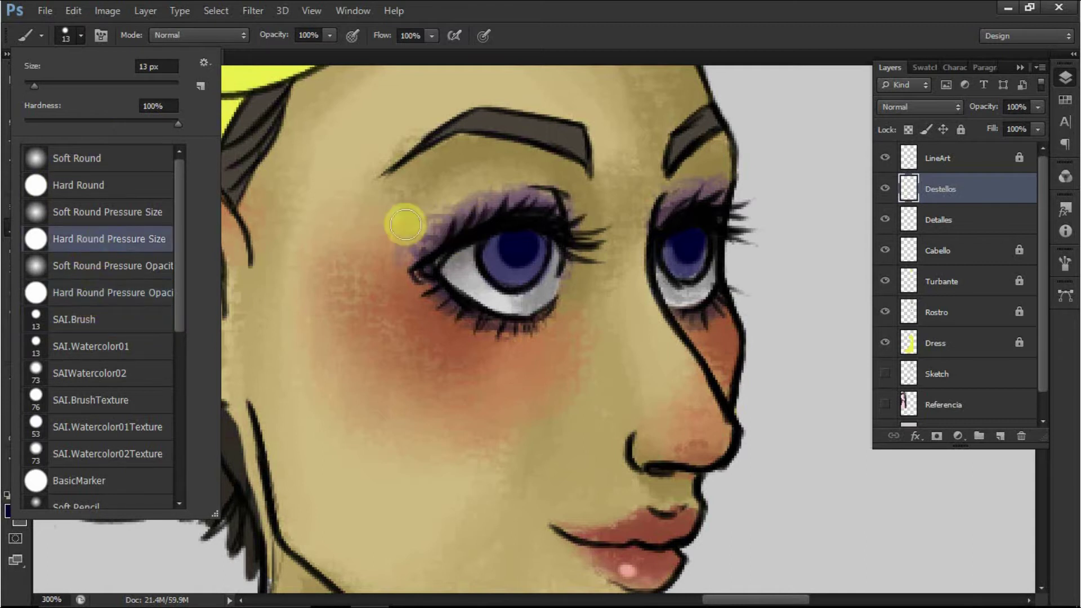
{"action": "left_click", "coordinate": [545, 34]}
{"action": "left_click", "coordinate": [12, 511]}
{"action": "left_click_drag", "start_coordinate": [126, 223], "coordinate": [72, 152]}
{"action": "left_click", "coordinate": [418, 180]}
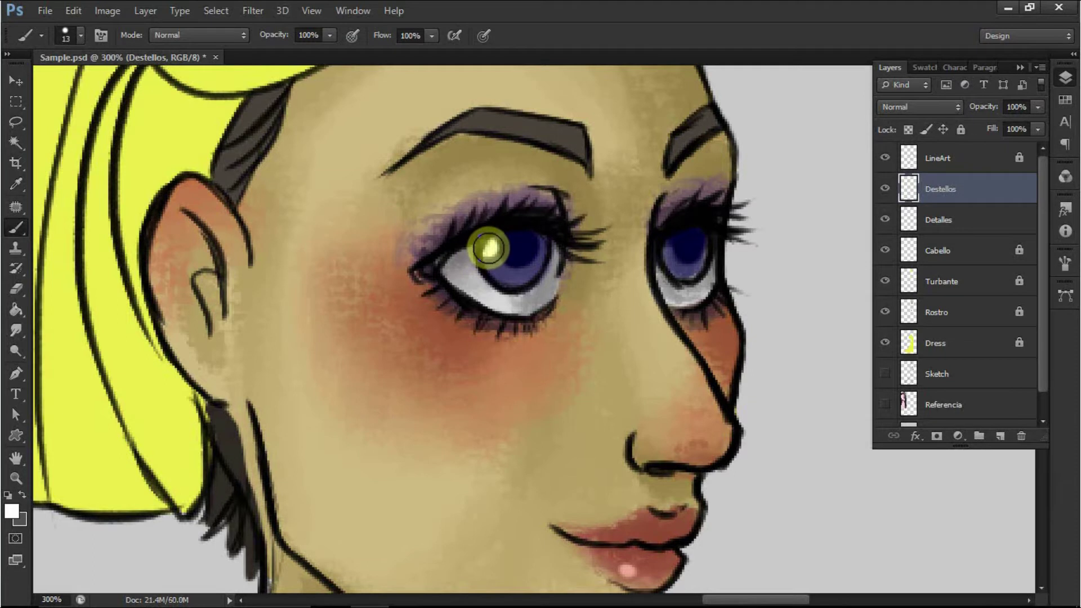
- Move the Destellos layer above LineArt and paint the remaining white reflections: a short line in each eye and a dot in the farther one
{"action": "left_click_drag", "start_coordinate": [982, 197], "coordinate": [980, 159]}
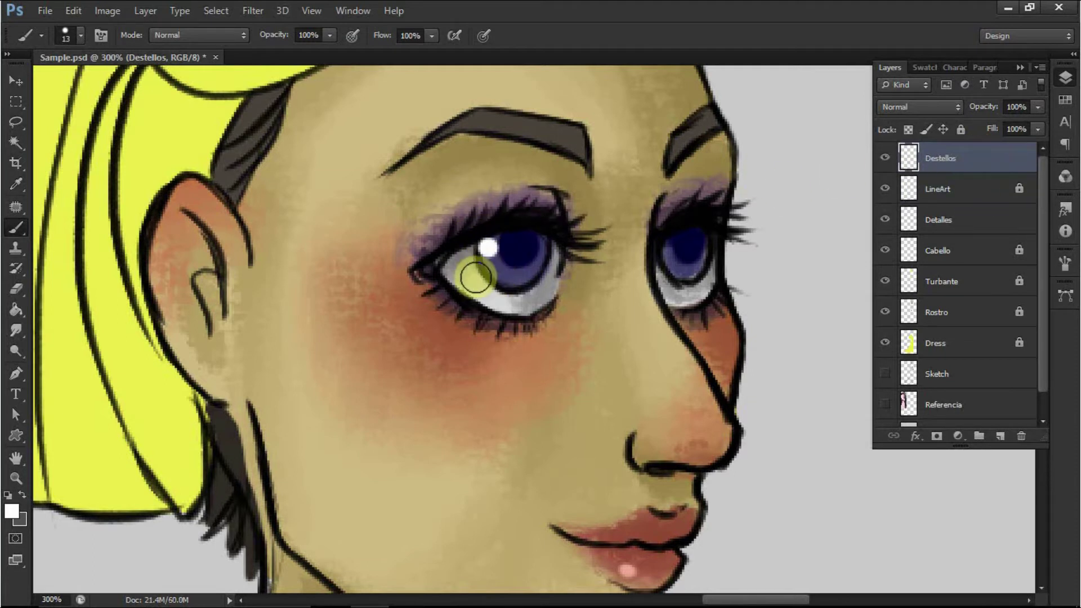
{"action": "left_click_drag", "start_coordinate": [471, 275], "coordinate": [495, 273]}
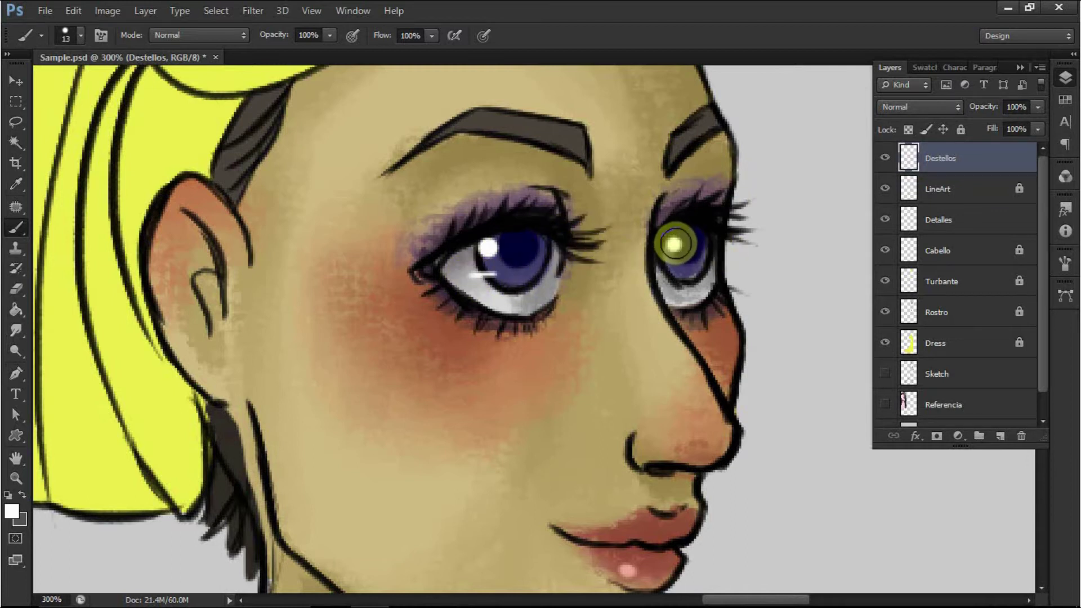
{"action": "left_click_drag", "start_coordinate": [666, 280], "coordinate": [686, 279]}
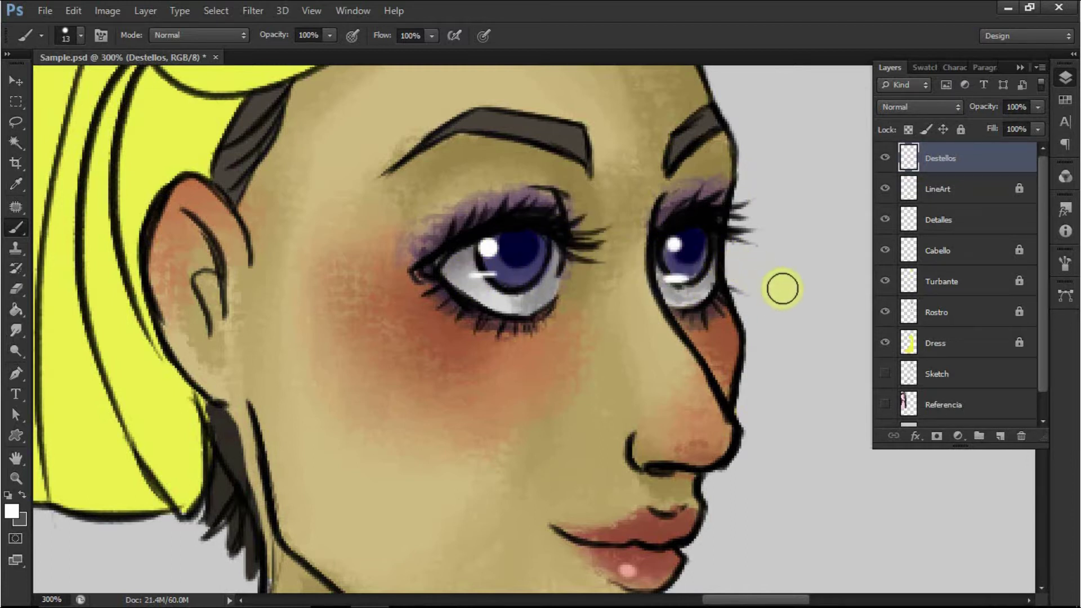
- Paint two small white highlight dots on the lower lip and save the document
{"action": "key", "text": "ctrl+minus"}
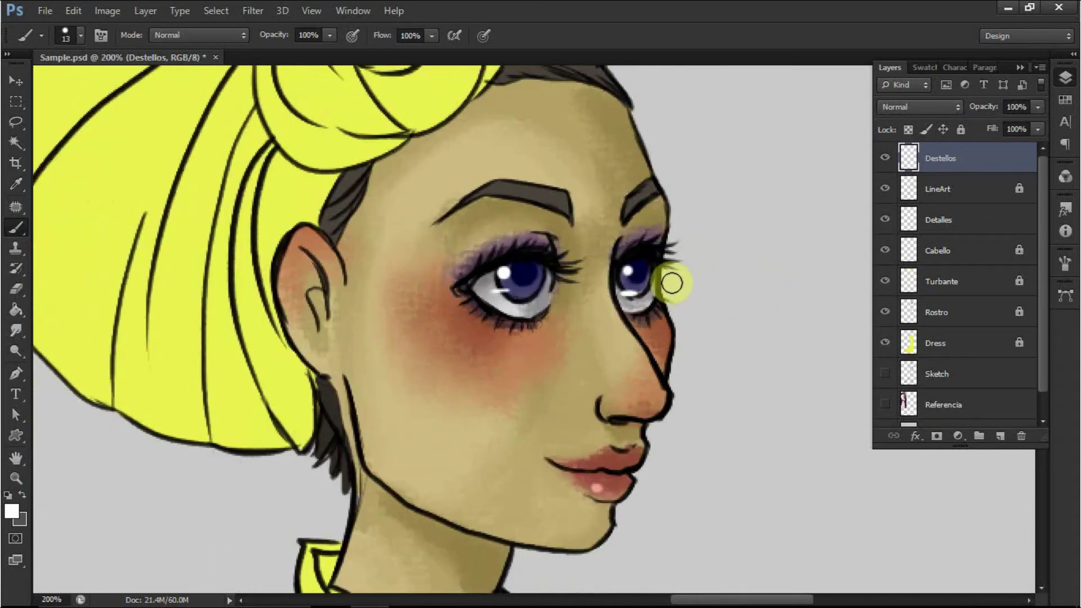
{"action": "left_click_drag", "start_coordinate": [708, 316], "coordinate": [698, 252]}
{"action": "left_click", "coordinate": [588, 416]}
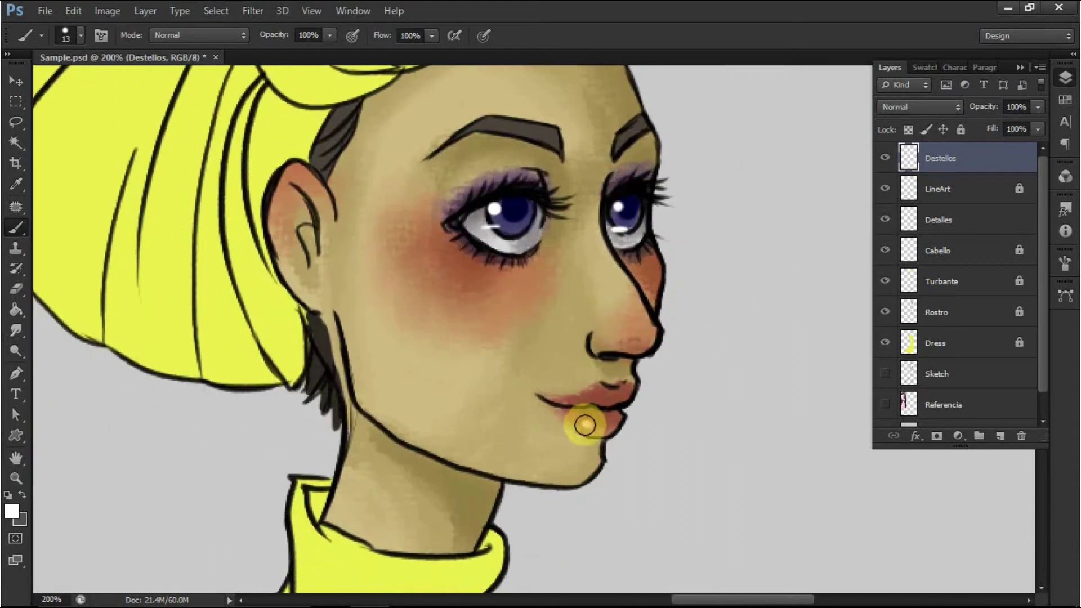
{"action": "left_click", "coordinate": [589, 427]}
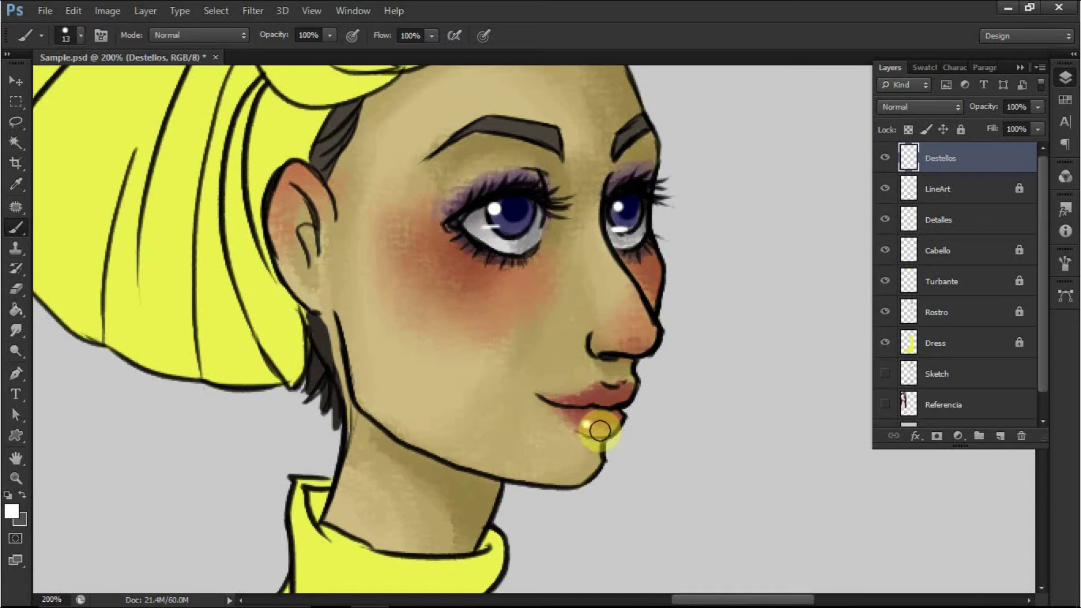
{"action": "left_click_drag", "start_coordinate": [698, 328], "coordinate": [704, 352]}
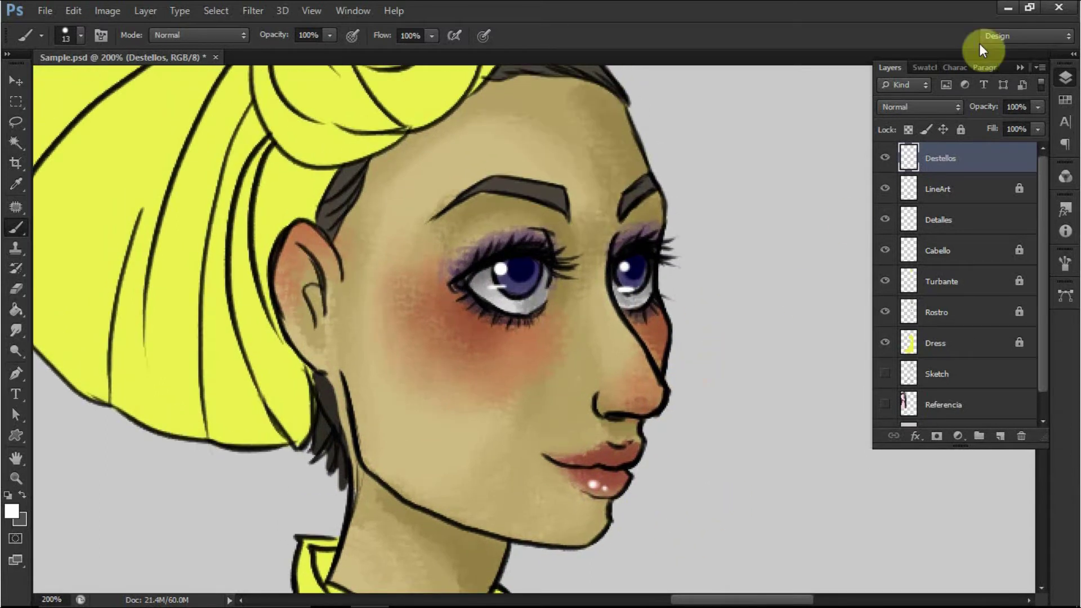
{"action": "key", "text": "ctrl+s"}
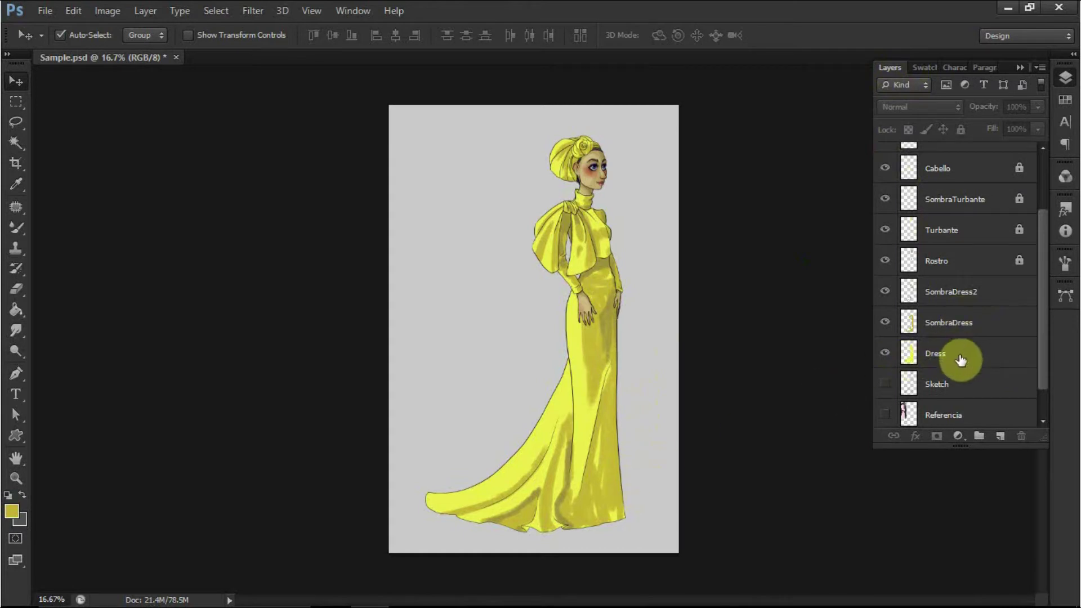
- Merge the SombraDress and Dress layers into one layer
{"action": "left_click", "coordinate": [951, 294]}
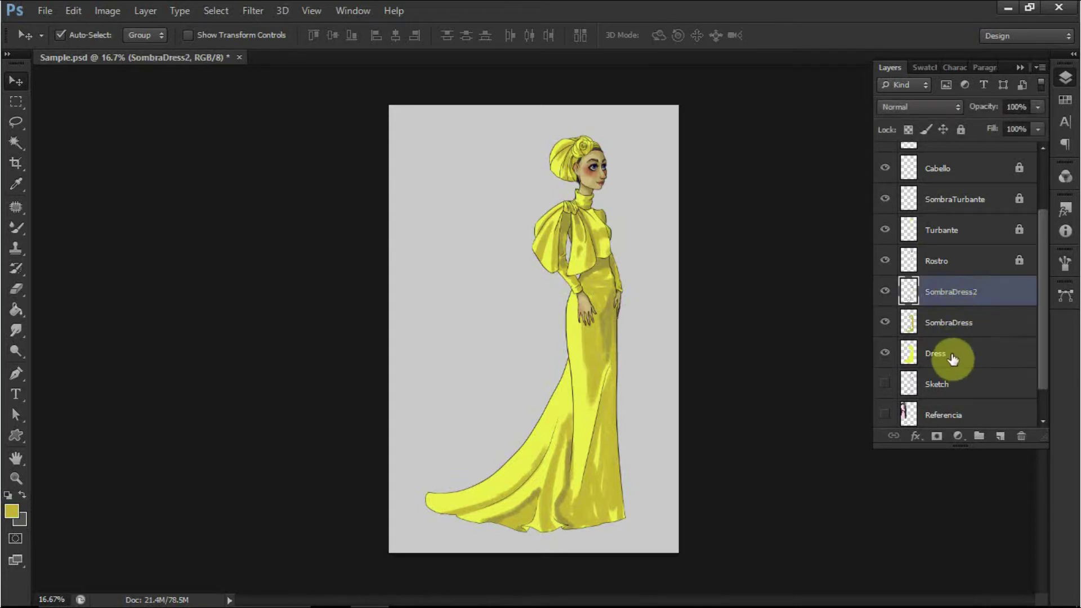
{"action": "left_click", "coordinate": [951, 350], "text": "shift"}
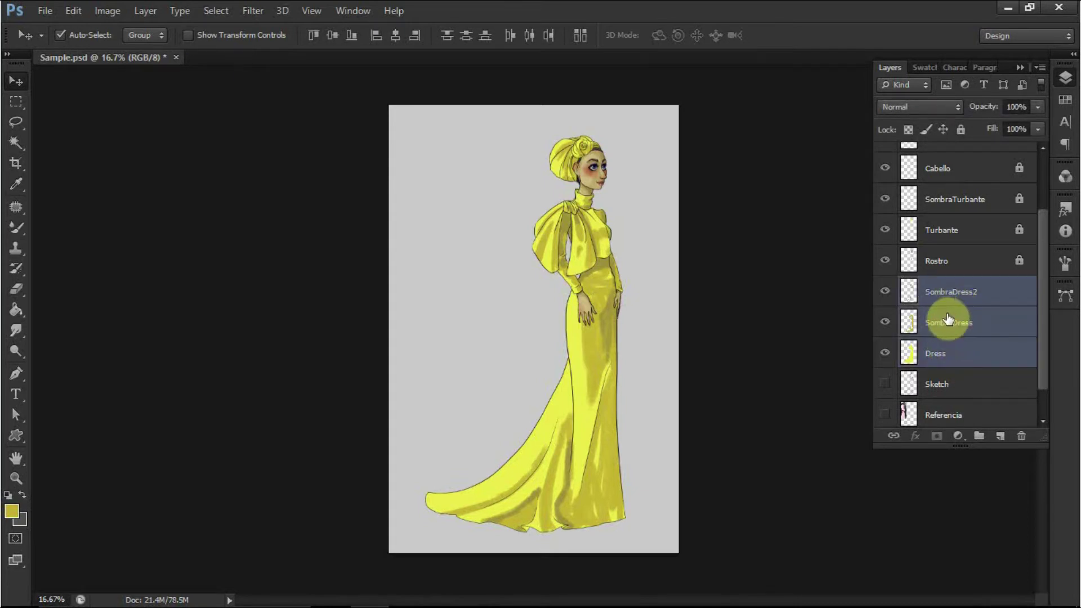
{"action": "left_click", "coordinate": [944, 299]}
{"action": "left_click", "coordinate": [950, 332]}
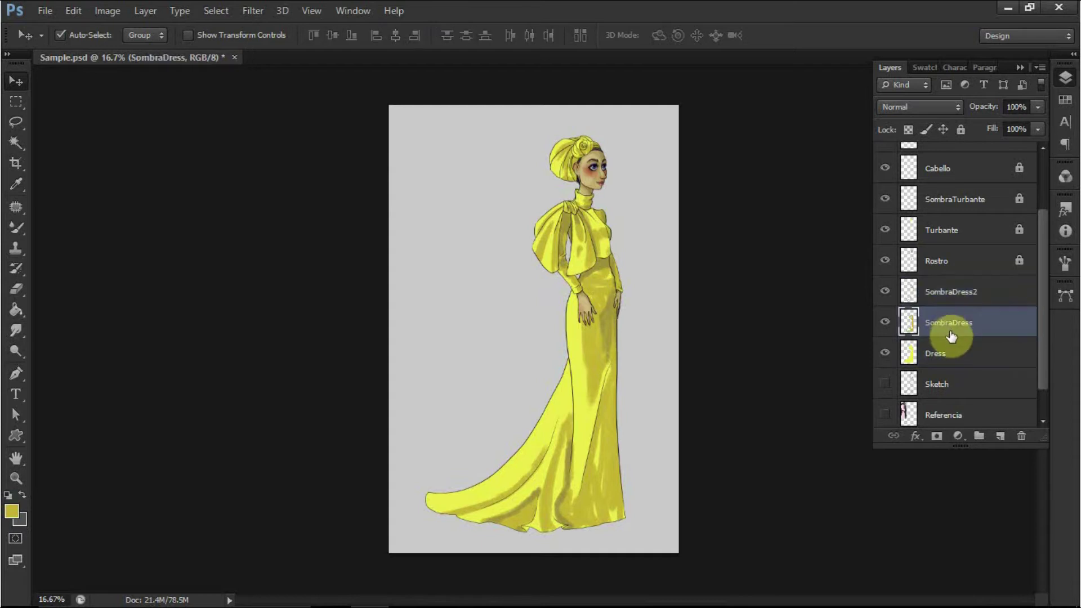
{"action": "left_click", "coordinate": [950, 354], "text": "shift"}
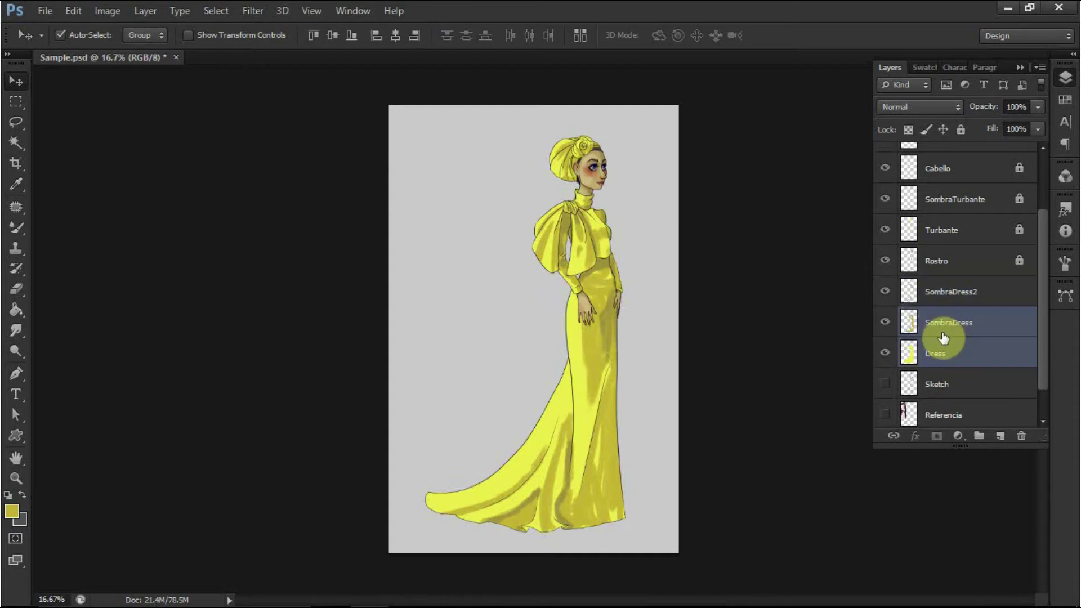
{"action": "right_click", "coordinate": [944, 339]}
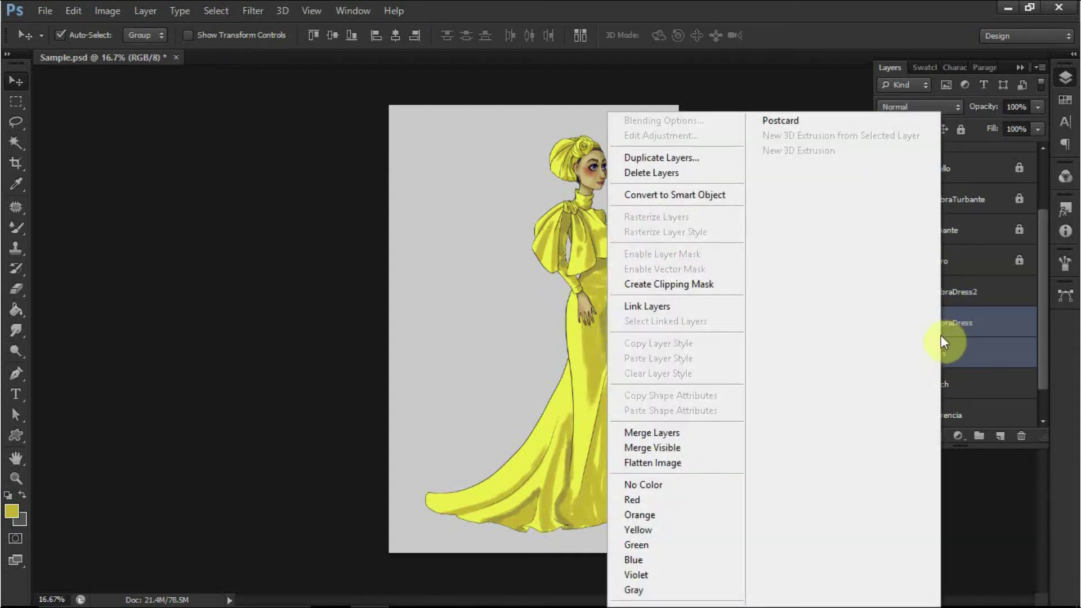
{"action": "left_click", "coordinate": [691, 438]}
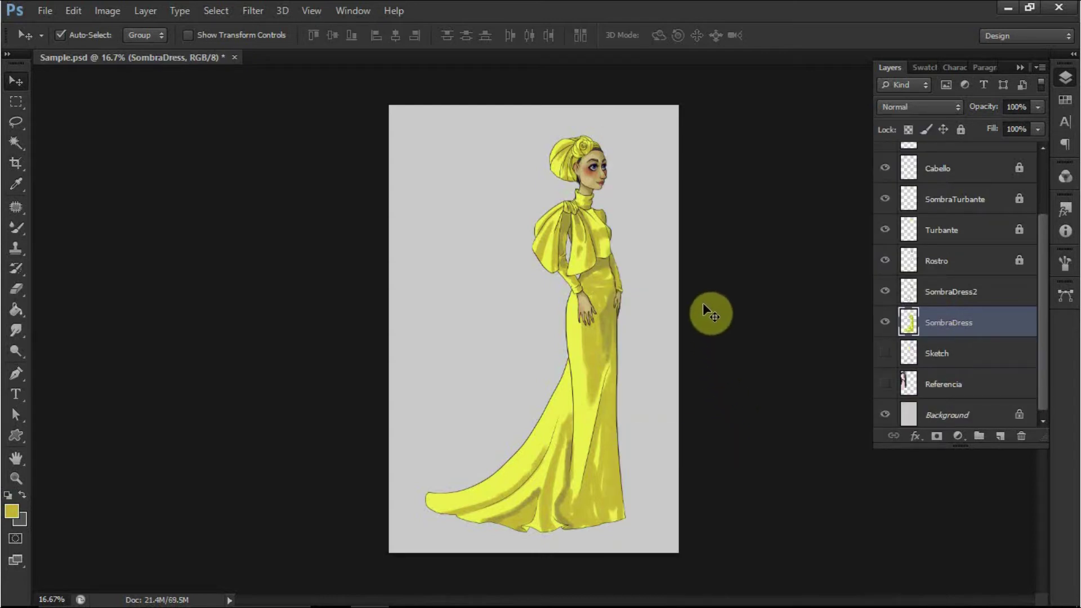
- Merge the SombraDress2 layer with the combined SombraDress layer
{"action": "scroll", "coordinate": [716, 274], "scroll_direction": "up", "scroll_amount": 2}
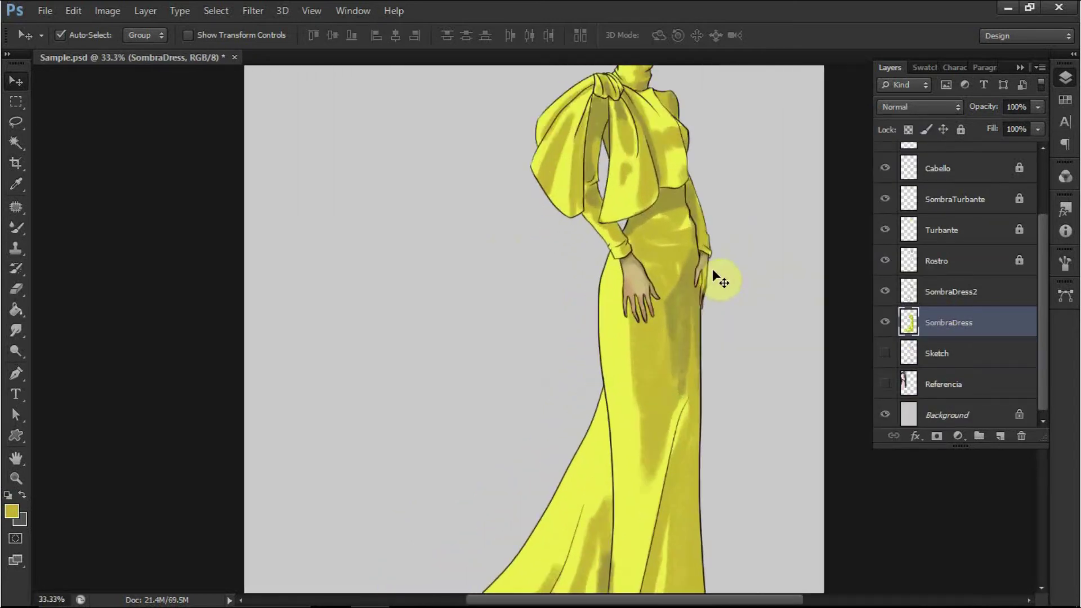
{"action": "scroll", "coordinate": [723, 224], "scroll_direction": "up", "scroll_amount": 1}
{"action": "left_click_drag", "start_coordinate": [782, 197], "coordinate": [692, 350]}
{"action": "left_click", "coordinate": [945, 295], "text": "ctrl"}
{"action": "right_click", "coordinate": [944, 300]}
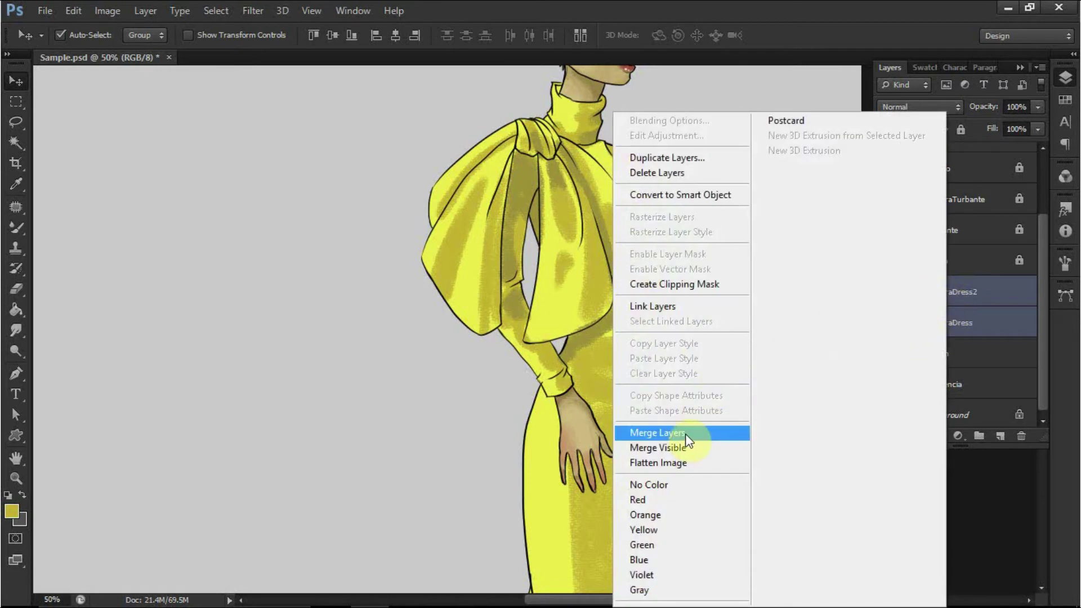
{"action": "left_click", "coordinate": [684, 432]}
- Soften the dark shadow on the skirt between the hands using the Mixer Brush at 36 px with a mid-yellow sampled from the dress
{"action": "left_click_drag", "start_coordinate": [730, 375], "coordinate": [683, 333]}
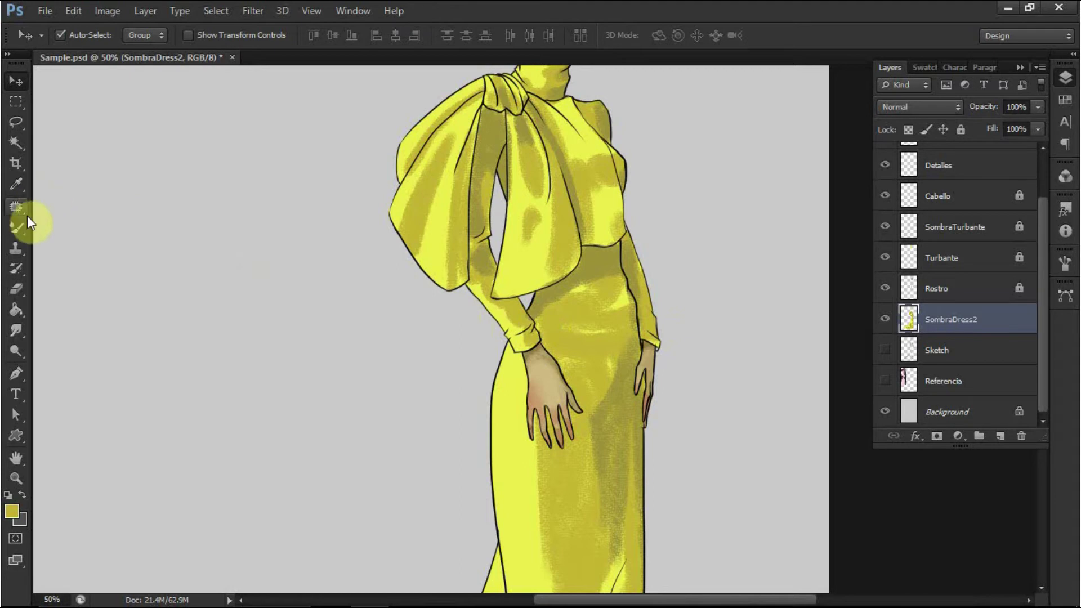
{"action": "left_click", "coordinate": [23, 231]}
{"action": "mouse_move", "coordinate": [608, 367]}
{"action": "left_mouse_down"}
{"action": "mouse_move", "coordinate": [596, 163]}
{"action": "mouse_move", "coordinate": [598, 182]}
{"action": "left_mouse_up"}
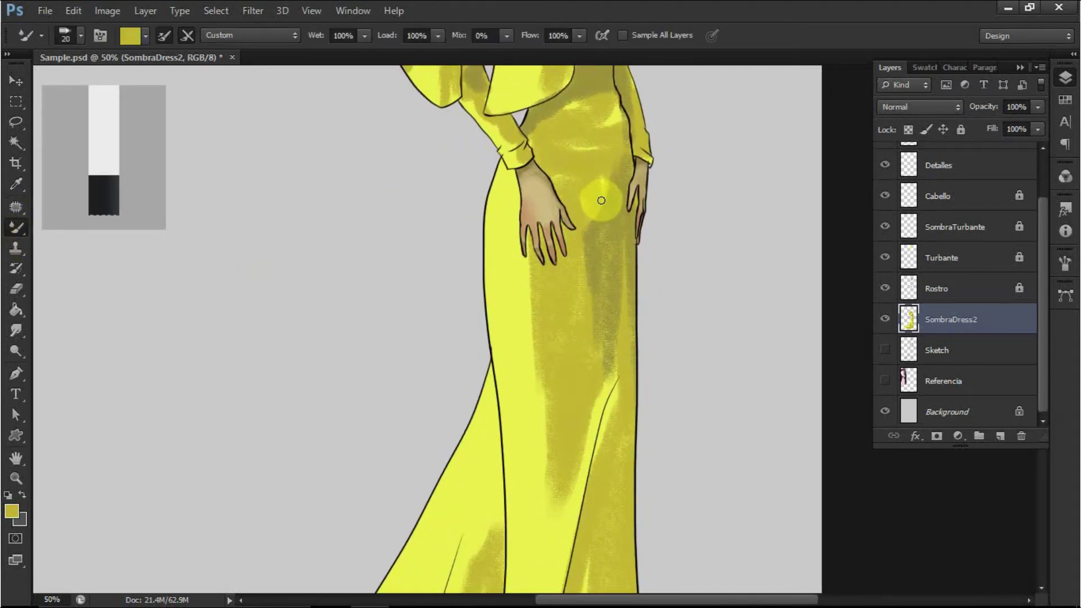
{"action": "key", "text": "ctrl+plus"}
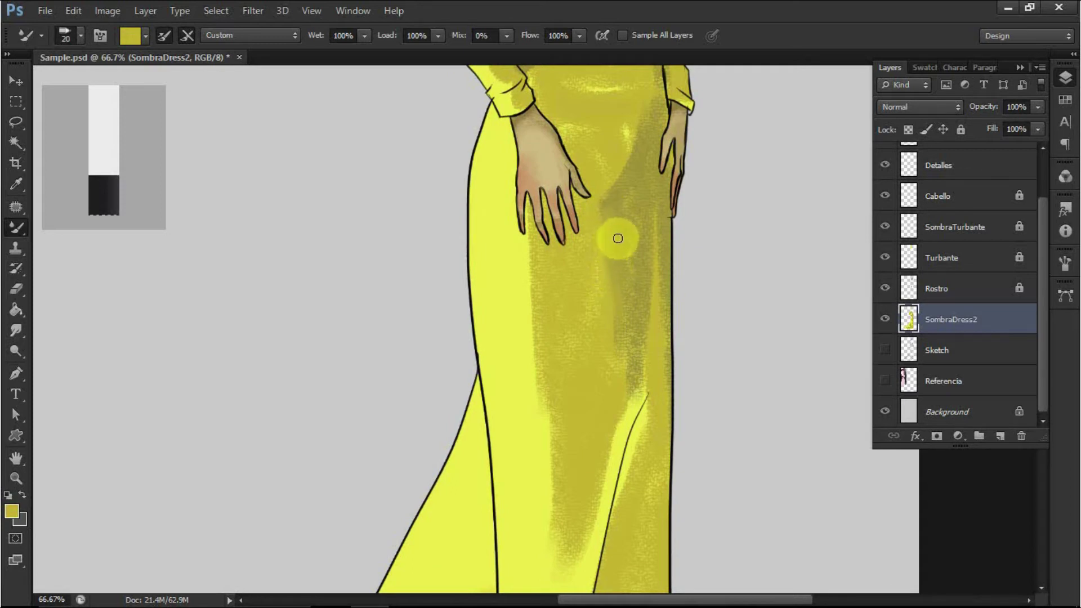
{"action": "key", "text": "i"}
{"action": "left_click", "coordinate": [574, 307]}
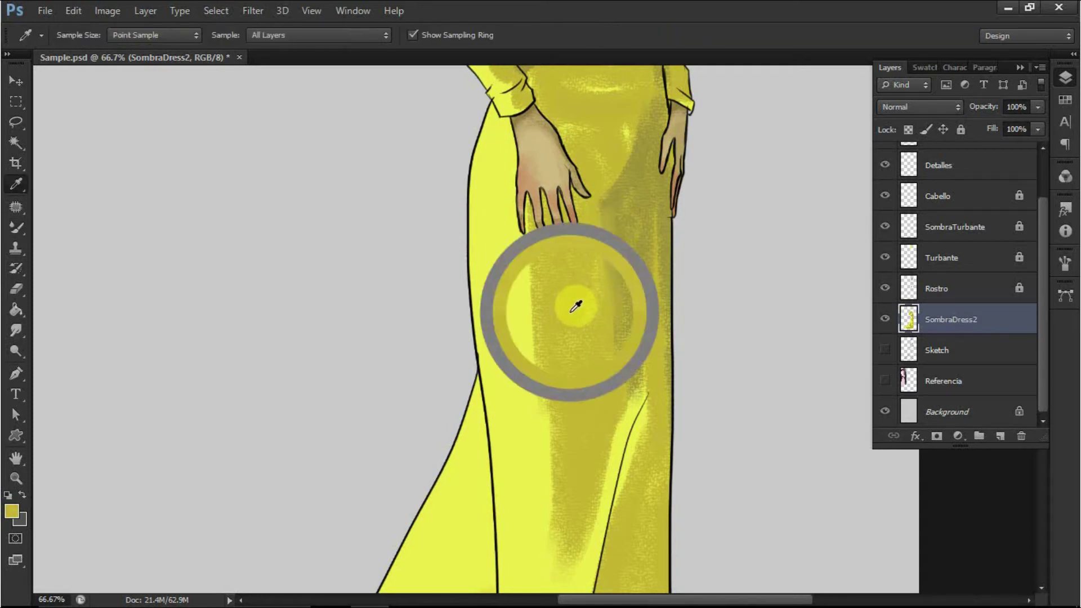
{"action": "key", "text": "b"}
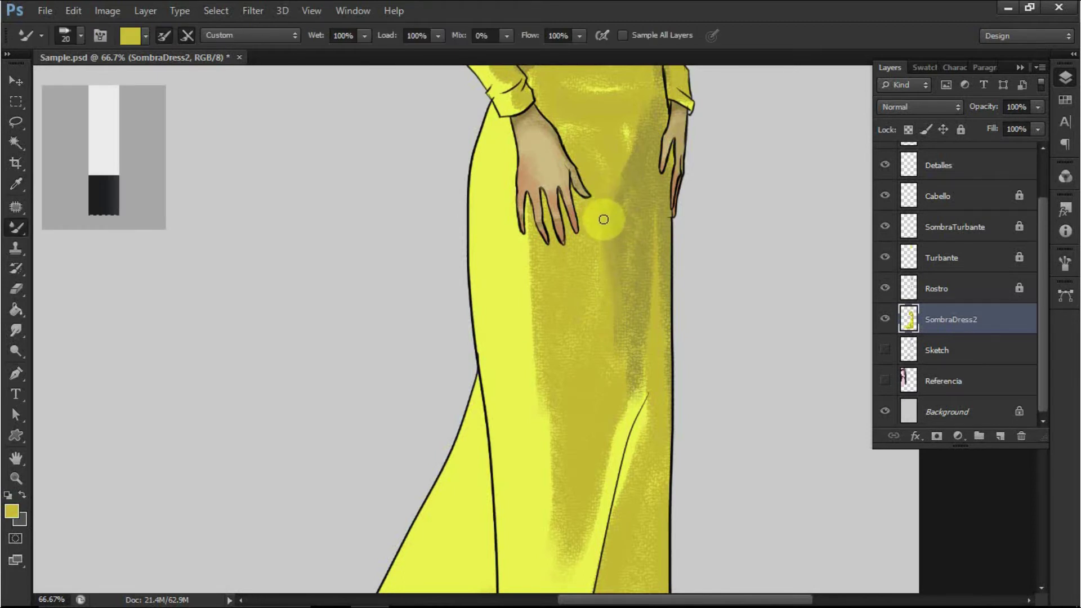
{"action": "right_click", "coordinate": [623, 224]}
{"action": "left_click", "coordinate": [681, 174]}
{"action": "mouse_move", "coordinate": [606, 197]}
{"action": "left_mouse_down"}
{"action": "mouse_move", "coordinate": [608, 246]}
{"action": "mouse_move", "coordinate": [629, 135]}
{"action": "left_mouse_up"}
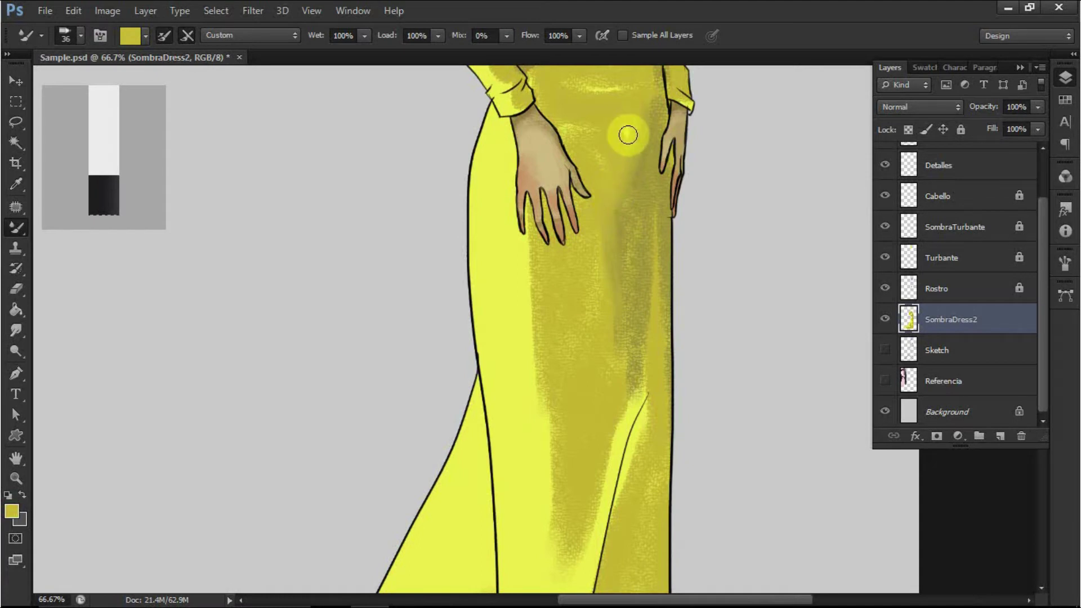
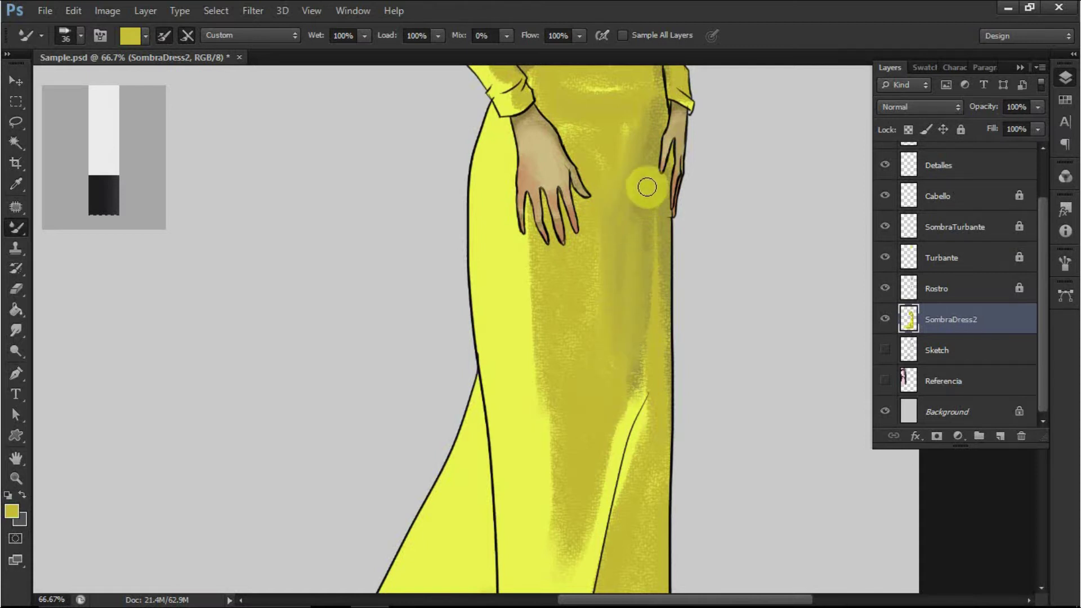
- Sample the dark olive shadow color from the skirt and blend the long vertical shadow below the hands with the Mixer Brush
{"action": "key", "text": "i"}
{"action": "left_click_drag", "start_coordinate": [660, 173], "coordinate": [656, 190]}
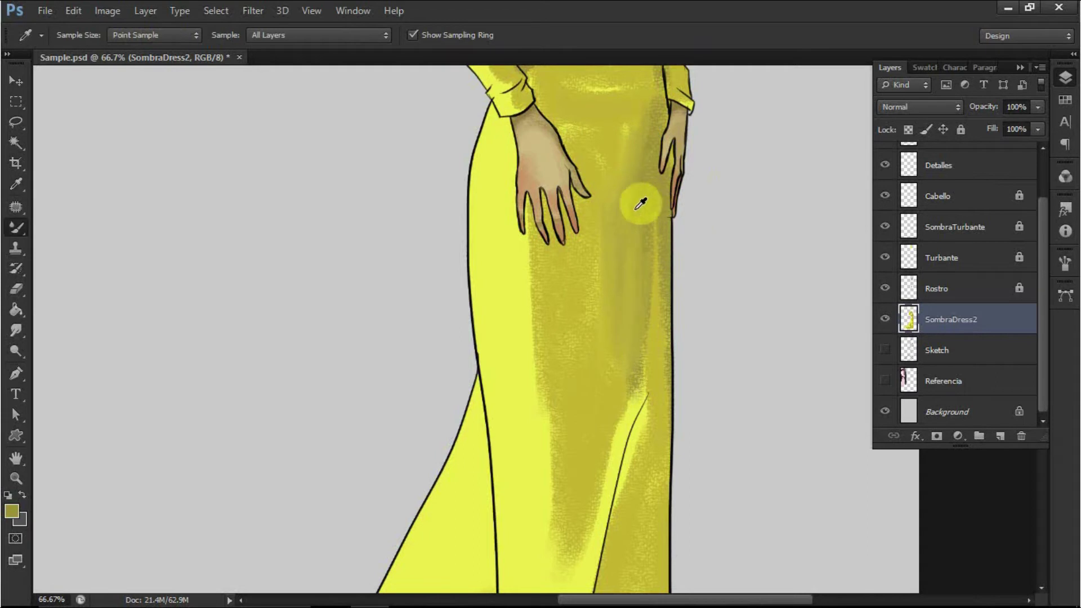
{"action": "key", "text": "b"}
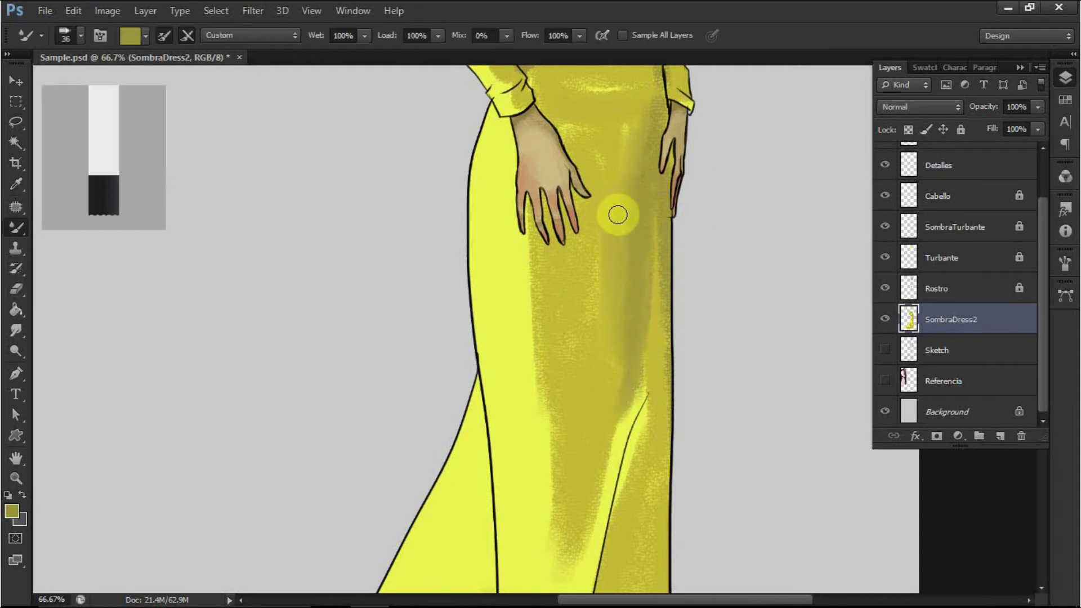
{"action": "mouse_move", "coordinate": [606, 296]}
{"action": "left_mouse_down"}
{"action": "mouse_move", "coordinate": [599, 402]}
{"action": "mouse_move", "coordinate": [610, 227]}
{"action": "mouse_move", "coordinate": [610, 380]}
{"action": "left_mouse_up"}
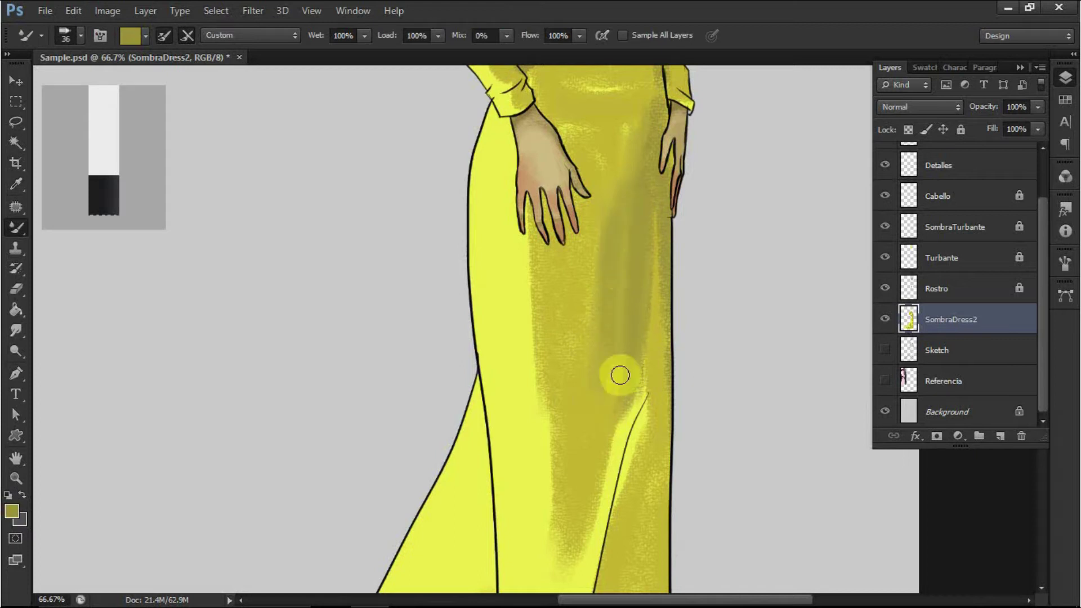
{"action": "left_click_drag", "start_coordinate": [633, 175], "coordinate": [645, 331]}
{"action": "left_click_drag", "start_coordinate": [630, 229], "coordinate": [635, 272]}
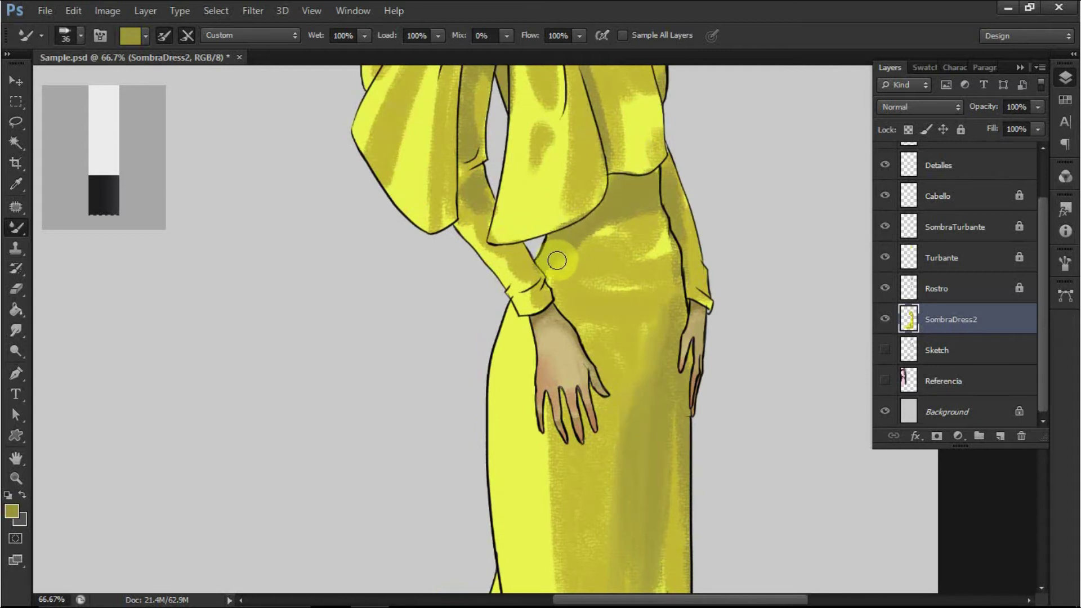
- Select the dress area from the SombraDress2 layer and blend the shadows on the hip and forearm sleeve with sampled mid-yellow
{"action": "left_click", "coordinate": [903, 318], "text": "ctrl"}
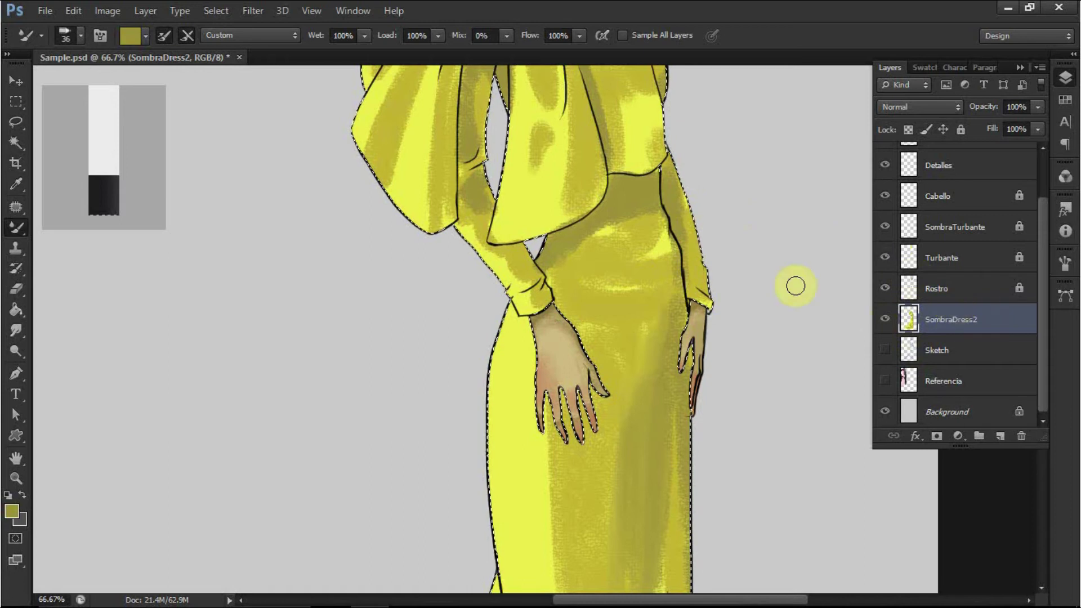
{"action": "left_click_drag", "start_coordinate": [559, 263], "coordinate": [553, 264]}
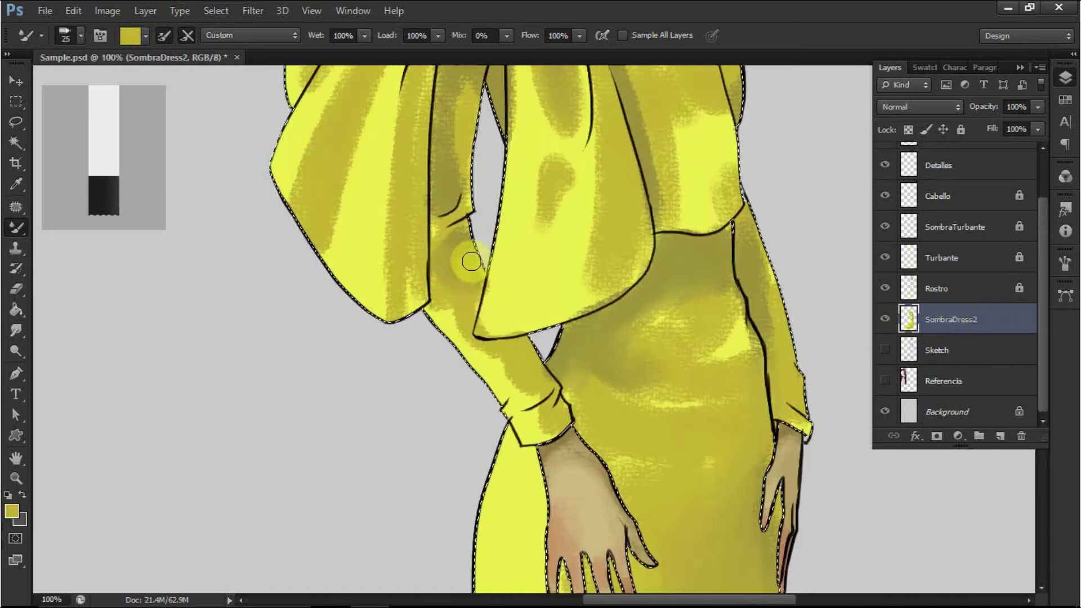
{"action": "left_click", "coordinate": [480, 314], "text": "alt"}
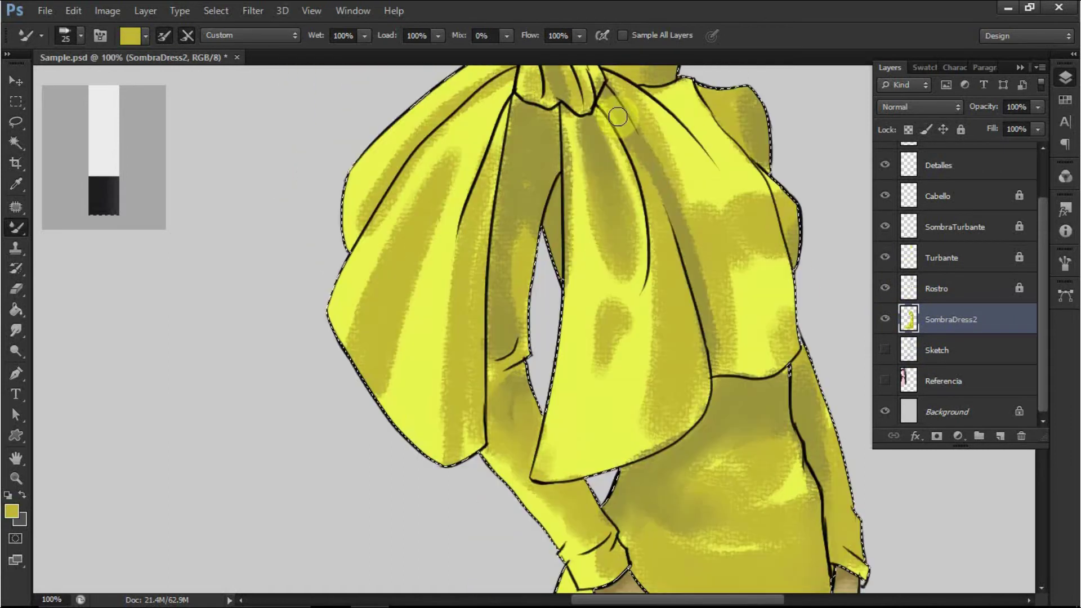
- Soften the shadow edges in the bow and bodice folds with the Mixer Brush at 25 px in mid-yellow
{"action": "mouse_move", "coordinate": [617, 117]}
{"action": "left_mouse_down"}
{"action": "mouse_move", "coordinate": [697, 234]}
{"action": "mouse_move", "coordinate": [724, 366]}
{"action": "mouse_move", "coordinate": [782, 307]}
{"action": "left_mouse_up"}
{"action": "mouse_move", "coordinate": [663, 97]}
{"action": "left_mouse_down"}
{"action": "mouse_move", "coordinate": [684, 182]}
{"action": "mouse_move", "coordinate": [767, 289]}
{"action": "left_mouse_up"}
{"action": "mouse_move", "coordinate": [678, 147]}
{"action": "left_mouse_down"}
{"action": "mouse_move", "coordinate": [655, 111]}
{"action": "mouse_move", "coordinate": [710, 102]}
{"action": "left_mouse_up"}
{"action": "mouse_move", "coordinate": [663, 146]}
{"action": "left_mouse_down"}
{"action": "mouse_move", "coordinate": [398, 282]}
{"action": "mouse_move", "coordinate": [483, 332]}
{"action": "mouse_move", "coordinate": [489, 470]}
{"action": "mouse_move", "coordinate": [411, 444]}
{"action": "mouse_move", "coordinate": [441, 458]}
{"action": "mouse_move", "coordinate": [447, 443]}
{"action": "left_mouse_up"}
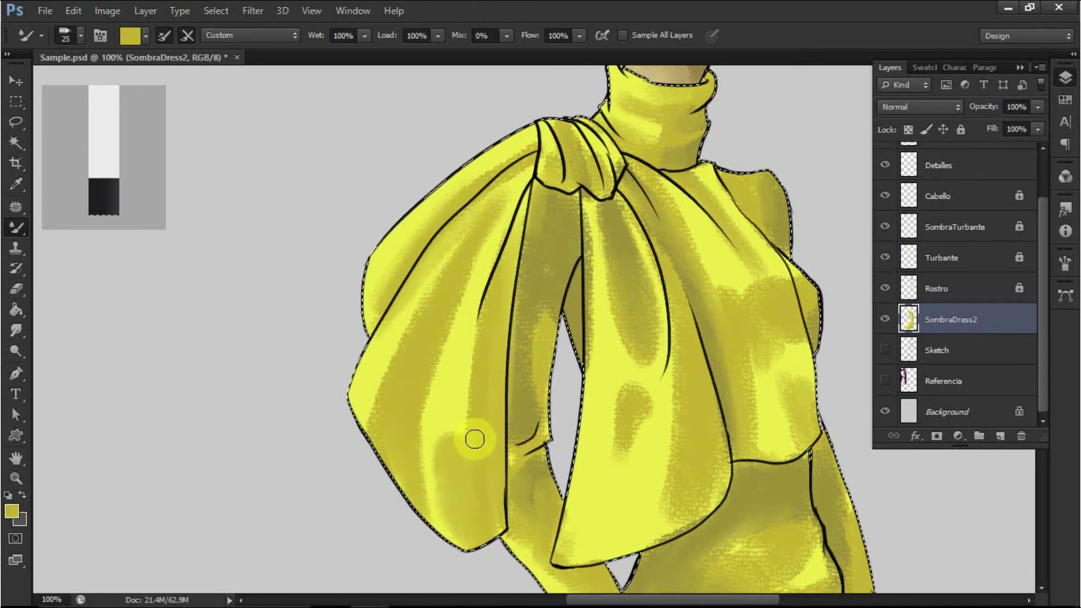
- Blend the shadow patch on the bow's front tail, using bright yellow sampled from the same tail for its light areas
{"action": "scroll", "coordinate": [624, 297], "scroll_direction": "down", "scroll_amount": 5}
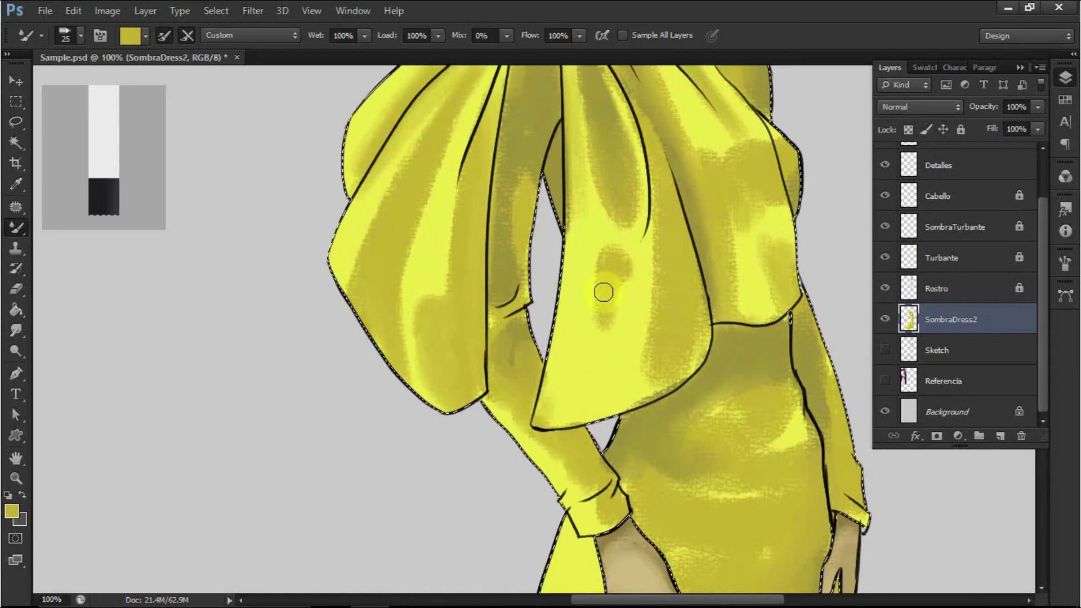
{"action": "mouse_move", "coordinate": [625, 256]}
{"action": "left_mouse_down"}
{"action": "mouse_move", "coordinate": [611, 345]}
{"action": "mouse_move", "coordinate": [565, 391]}
{"action": "left_mouse_up"}
{"action": "left_click", "coordinate": [571, 284], "text": "alt"}
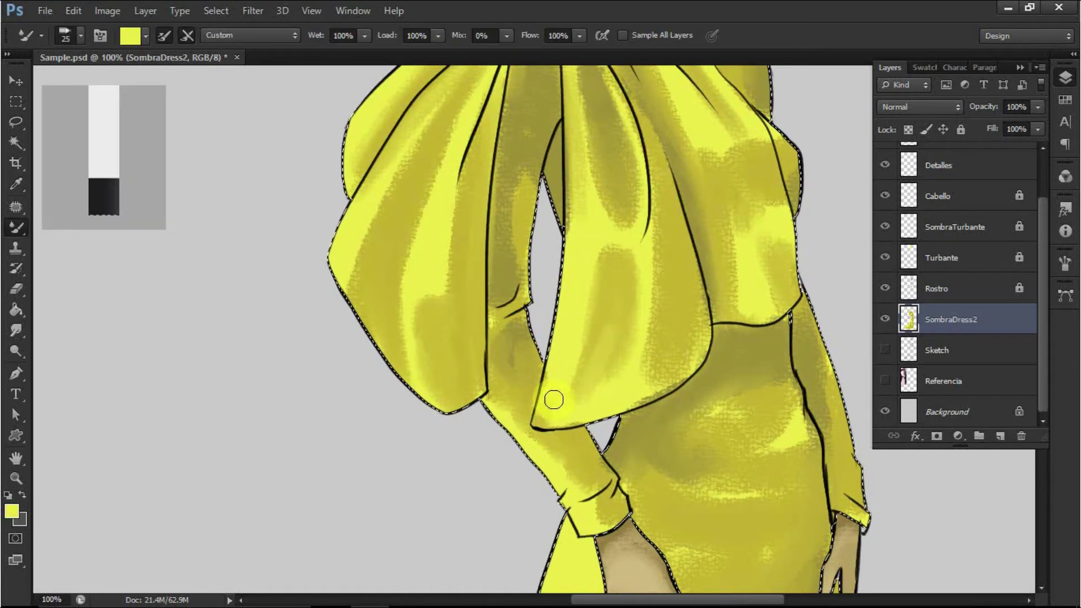
{"action": "left_click_drag", "start_coordinate": [613, 287], "coordinate": [663, 289]}
{"action": "scroll", "coordinate": [663, 289], "scroll_direction": "up", "scroll_amount": 3}
{"action": "mouse_move", "coordinate": [697, 427]}
{"action": "left_mouse_down"}
{"action": "mouse_move", "coordinate": [669, 425]}
{"action": "mouse_move", "coordinate": [693, 361]}
{"action": "mouse_move", "coordinate": [702, 430]}
{"action": "mouse_move", "coordinate": [712, 230]}
{"action": "mouse_move", "coordinate": [751, 380]}
{"action": "mouse_move", "coordinate": [744, 355]}
{"action": "left_mouse_up"}
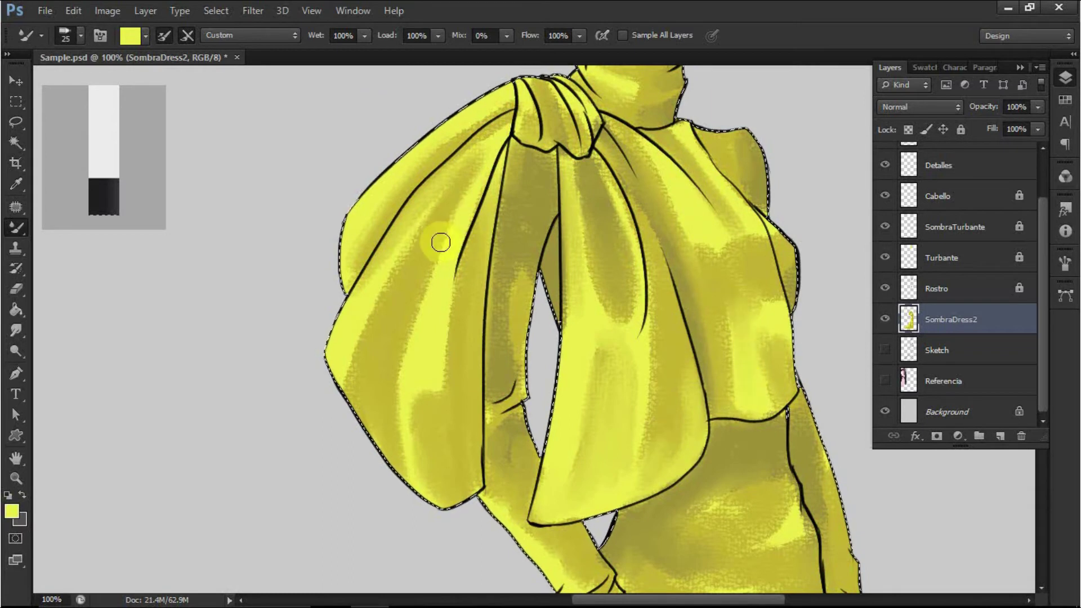
- Blend bright yellow highlights into the upper skirt folds between the hands with the Mixer Brush
{"action": "key", "text": "ctrl+minus"}
{"action": "key", "text": "ctrl+minus"}
{"action": "key", "text": "ctrl+minus"}
{"action": "left_click_drag", "start_coordinate": [708, 290], "coordinate": [709, 152]}
{"action": "left_click_drag", "start_coordinate": [694, 434], "coordinate": [723, 377]}
{"action": "key", "text": "ctrl+plus"}
{"action": "key", "text": "ctrl+plus"}
{"action": "left_click_drag", "start_coordinate": [752, 143], "coordinate": [653, 299]}
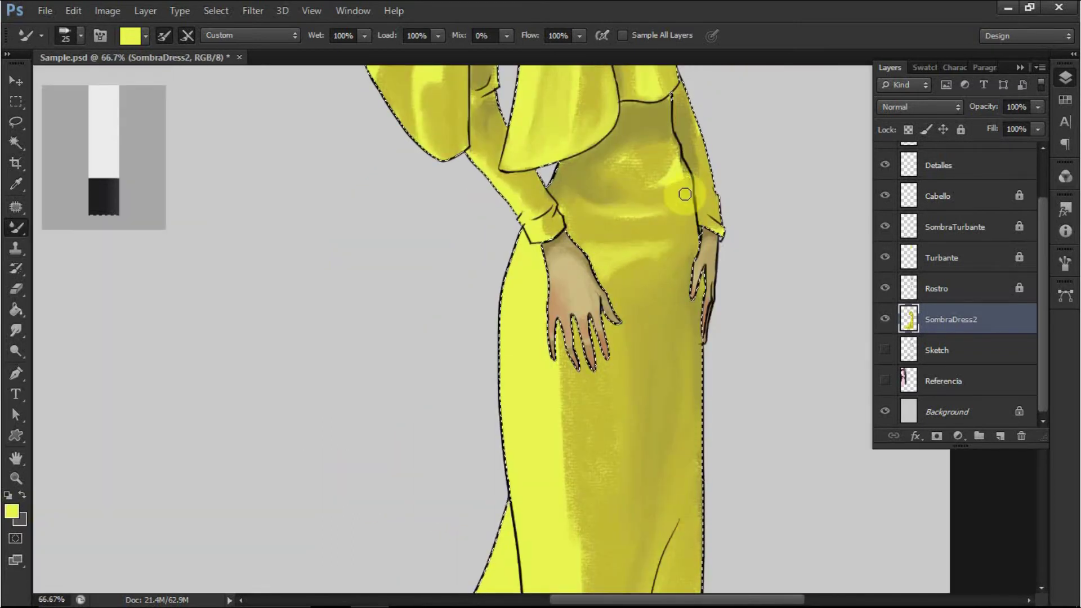
- Sample a mid-yellow from the skirt and blend shading into the hip folds and beside the front hand
{"action": "key", "text": "i"}
{"action": "left_click", "coordinate": [647, 287]}
{"action": "key", "text": "b"}
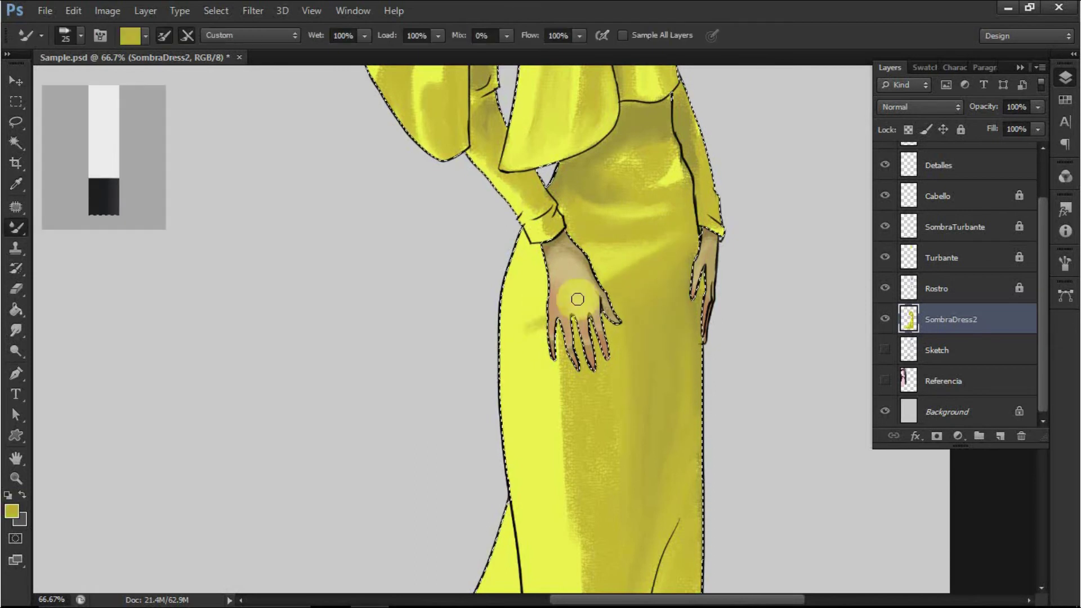
{"action": "left_click_drag", "start_coordinate": [609, 184], "coordinate": [670, 137]}
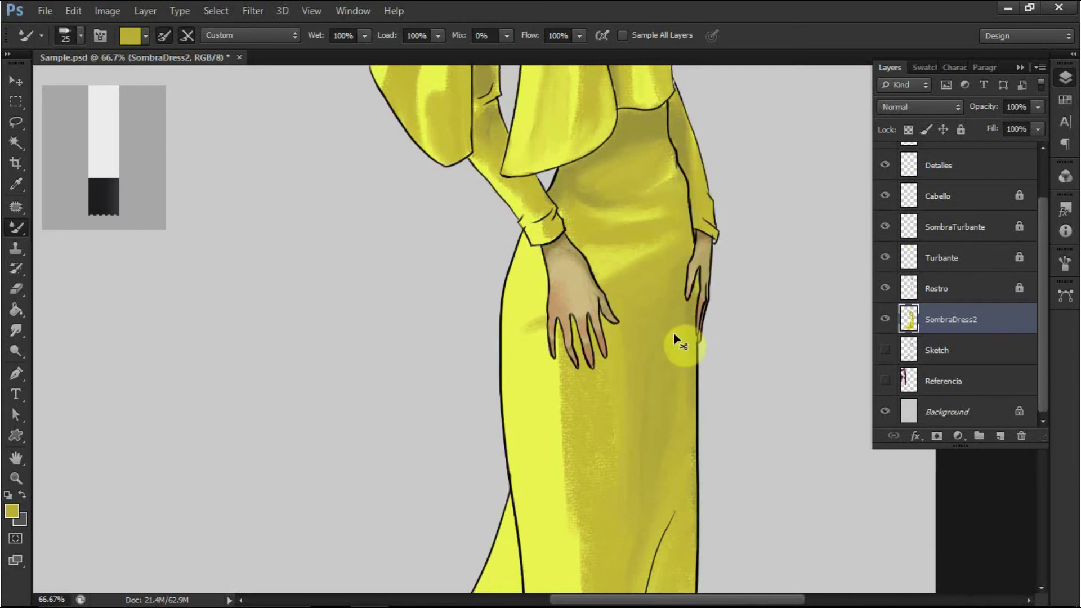
- Smooth the shading along the lower skirt and train folds with the Mixer Brush at 54 px
{"action": "key", "text": "ctrl+minus"}
{"action": "key", "text": "ctrl+minus"}
{"action": "key", "text": "ctrl+minus"}
{"action": "right_click", "coordinate": [649, 268]}
{"action": "left_click", "coordinate": [627, 175]}
{"action": "key", "text": "Return"}
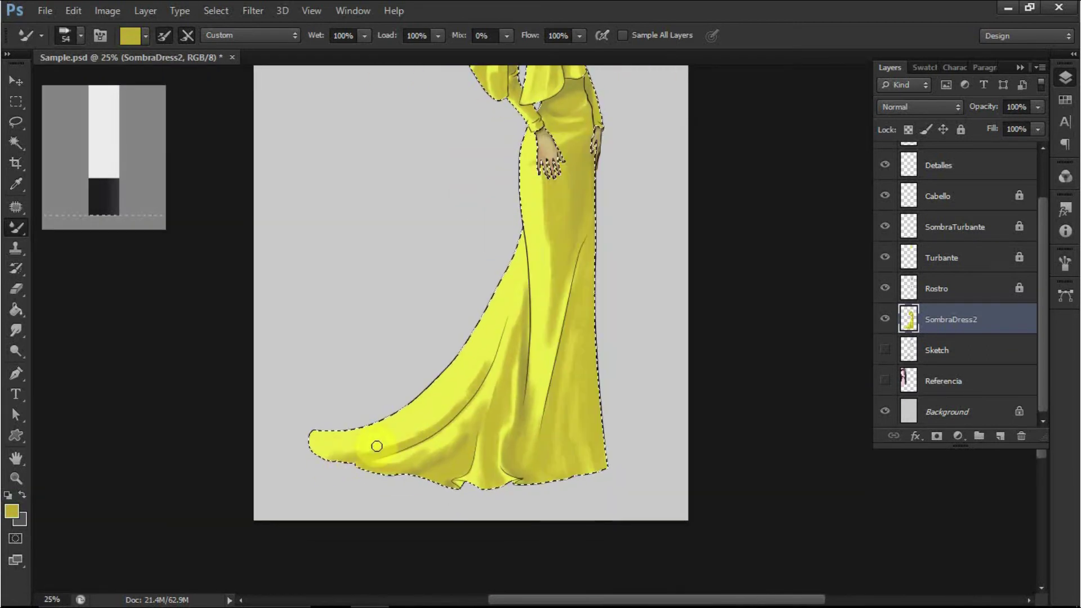
{"action": "mouse_move", "coordinate": [455, 403]}
{"action": "left_mouse_down"}
{"action": "mouse_move", "coordinate": [514, 242]}
{"action": "mouse_move", "coordinate": [507, 313]}
{"action": "mouse_move", "coordinate": [453, 406]}
{"action": "left_mouse_up"}
{"action": "key", "text": "ctrl+plus"}
{"action": "key", "text": "ctrl+plus"}
{"action": "left_click_drag", "start_coordinate": [687, 70], "coordinate": [661, 327]}
{"action": "scroll", "coordinate": [680, 393], "scroll_direction": "down", "scroll_amount": 8}
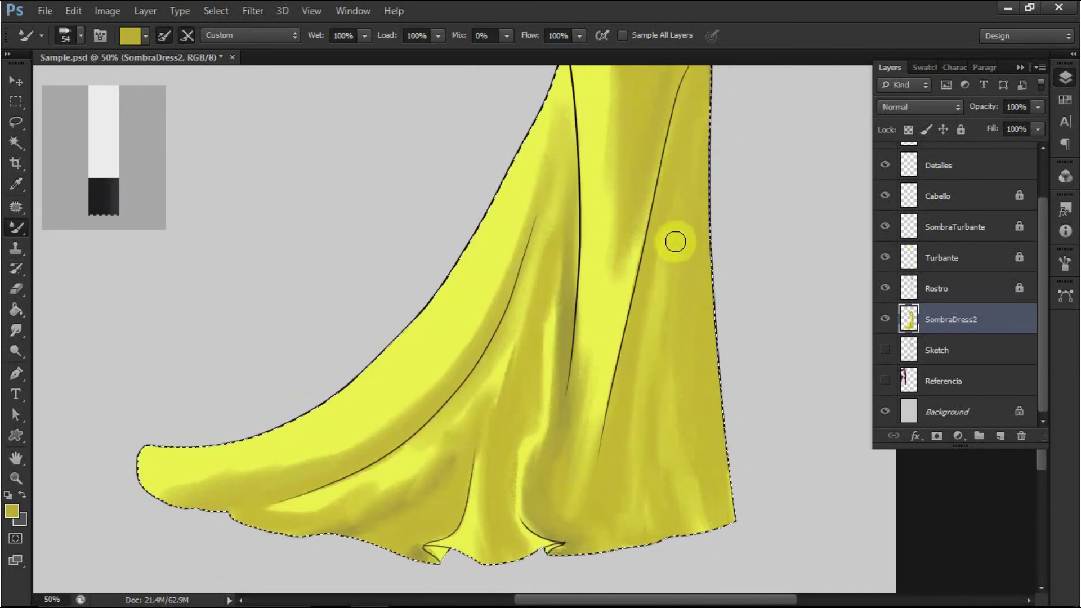
- Add olive shadows below both hands on the skirt with the Mixer Brush at 21 px, using olive sampled from the dress
{"action": "key", "text": "ctrl+d"}
{"action": "key", "text": "ctrl+0"}
{"action": "key", "text": "ctrl+plus"}
{"action": "key", "text": "ctrl+plus"}
{"action": "key", "text": "ctrl+plus"}
{"action": "mouse_move", "coordinate": [770, 136]}
{"action": "left_mouse_down"}
{"action": "mouse_move", "coordinate": [597, 350]}
{"action": "mouse_move", "coordinate": [608, 346]}
{"action": "left_mouse_up"}
{"action": "left_click", "coordinate": [600, 254], "text": "alt"}
{"action": "key", "text": "ctrl+plus"}
{"action": "key", "text": "ctrl+plus"}
{"action": "right_click", "coordinate": [642, 169]}
{"action": "mouse_move", "coordinate": [666, 150]}
{"action": "left_mouse_down"}
{"action": "mouse_move", "coordinate": [603, 153]}
{"action": "mouse_move", "coordinate": [688, 242]}
{"action": "mouse_move", "coordinate": [702, 355]}
{"action": "left_mouse_up"}
{"action": "key", "text": "Return"}
{"action": "left_click_drag", "start_coordinate": [770, 290], "coordinate": [772, 103]}
{"action": "left_click_drag", "start_coordinate": [708, 160], "coordinate": [713, 130]}
{"action": "left_click_drag", "start_coordinate": [710, 134], "coordinate": [650, 260]}
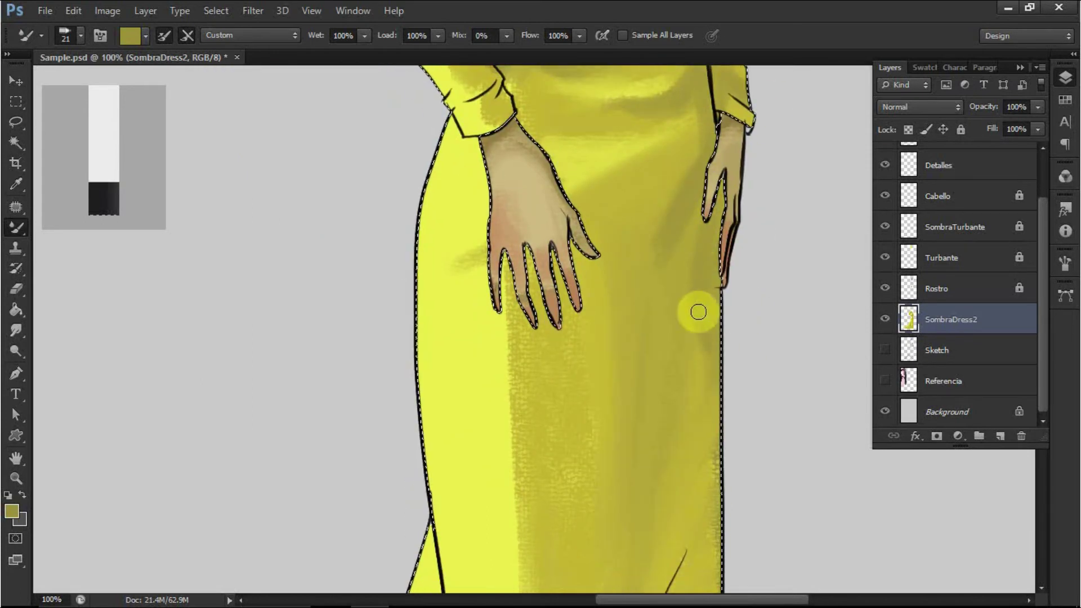
{"action": "mouse_move", "coordinate": [549, 281]}
{"action": "left_mouse_down"}
{"action": "mouse_move", "coordinate": [526, 267]}
{"action": "mouse_move", "coordinate": [538, 298]}
{"action": "left_mouse_up"}
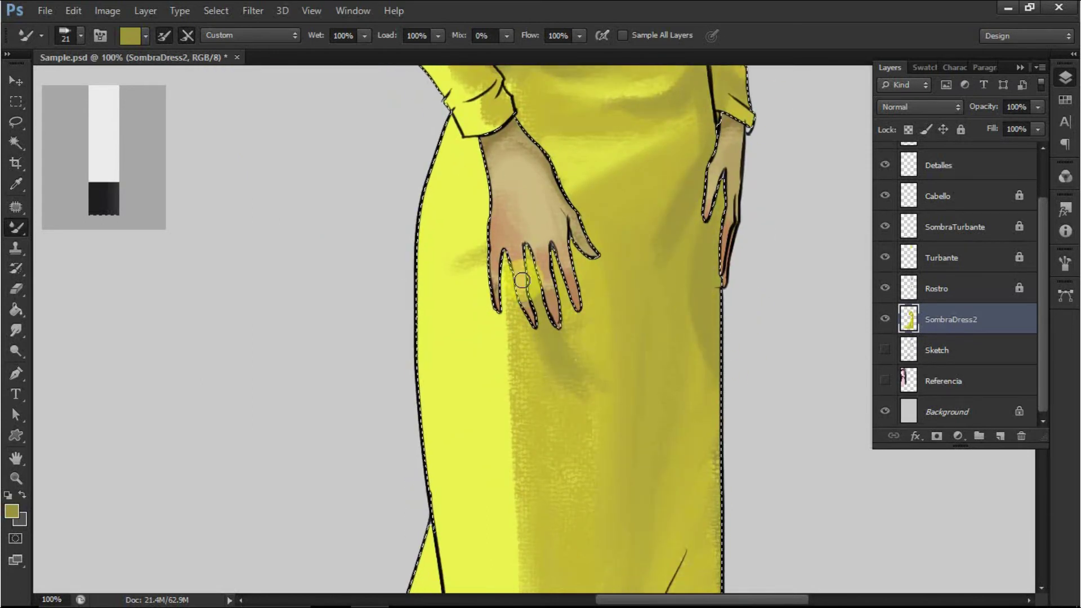
{"action": "key", "text": "ctrl+minus"}
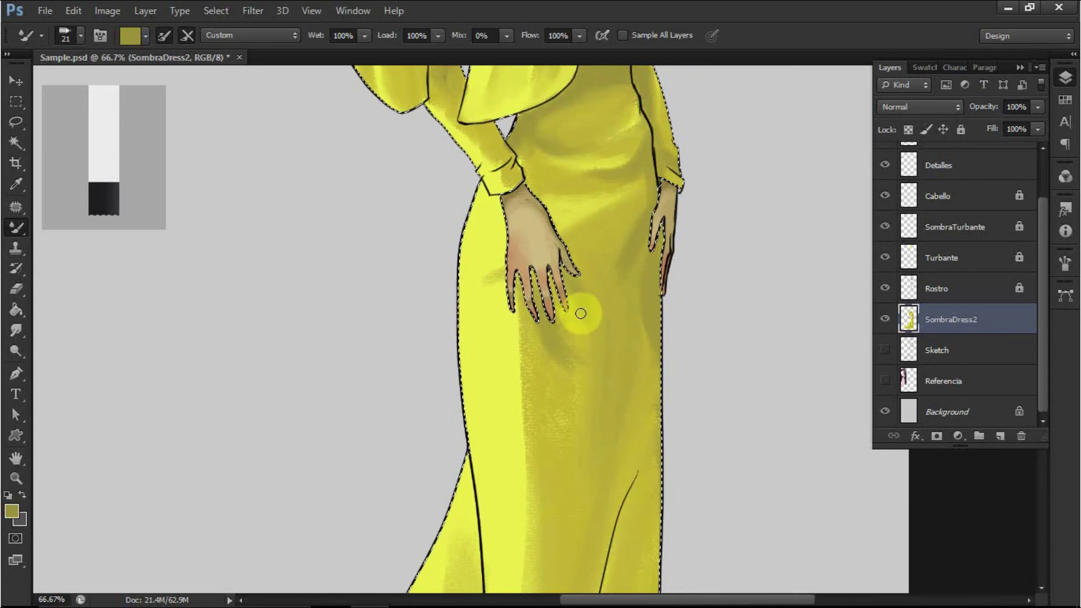
- Blend olive shadows into the hem of the skirt with the Mixer Brush at 66 px
{"action": "mouse_move", "coordinate": [711, 350]}
{"action": "left_mouse_down"}
{"action": "mouse_move", "coordinate": [681, 295]}
{"action": "mouse_move", "coordinate": [662, 210]}
{"action": "left_mouse_up"}
{"action": "right_click", "coordinate": [691, 171]}
{"action": "mouse_move", "coordinate": [580, 293]}
{"action": "left_mouse_down"}
{"action": "mouse_move", "coordinate": [581, 393]}
{"action": "mouse_move", "coordinate": [567, 390]}
{"action": "mouse_move", "coordinate": [499, 309]}
{"action": "mouse_move", "coordinate": [601, 371]}
{"action": "mouse_move", "coordinate": [373, 474]}
{"action": "mouse_move", "coordinate": [389, 472]}
{"action": "left_mouse_up"}
{"action": "left_click_drag", "start_coordinate": [193, 474], "coordinate": [193, 470]}
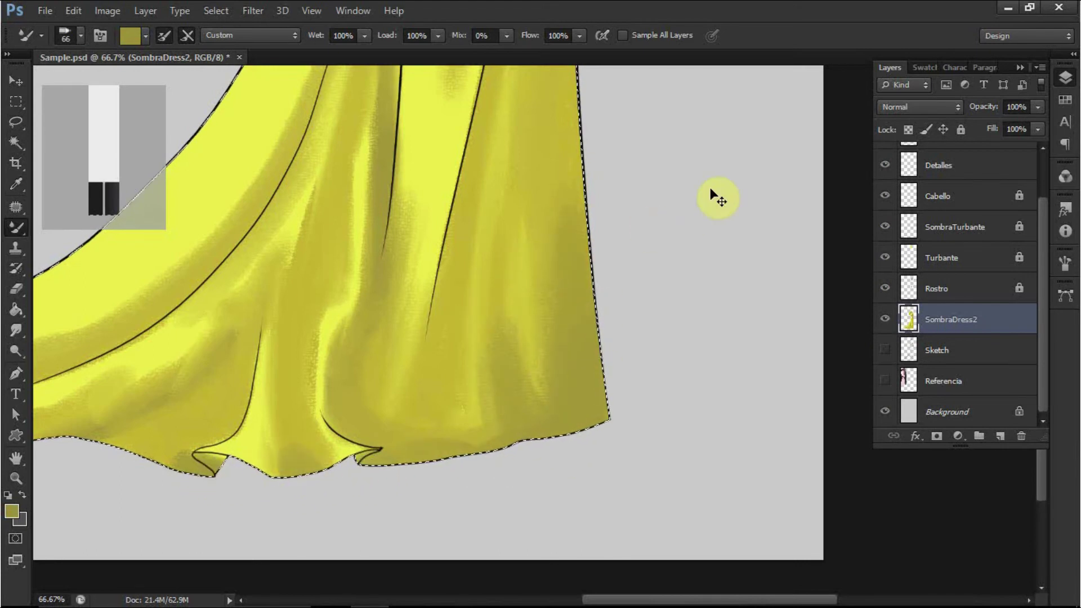
- Extend the olive shadow along the skirt's outer edge beside the long diagonal fold line
{"action": "key", "text": "ctrl+minus"}
{"action": "key", "text": "ctrl+minus"}
{"action": "left_click_drag", "start_coordinate": [584, 235], "coordinate": [582, 262]}
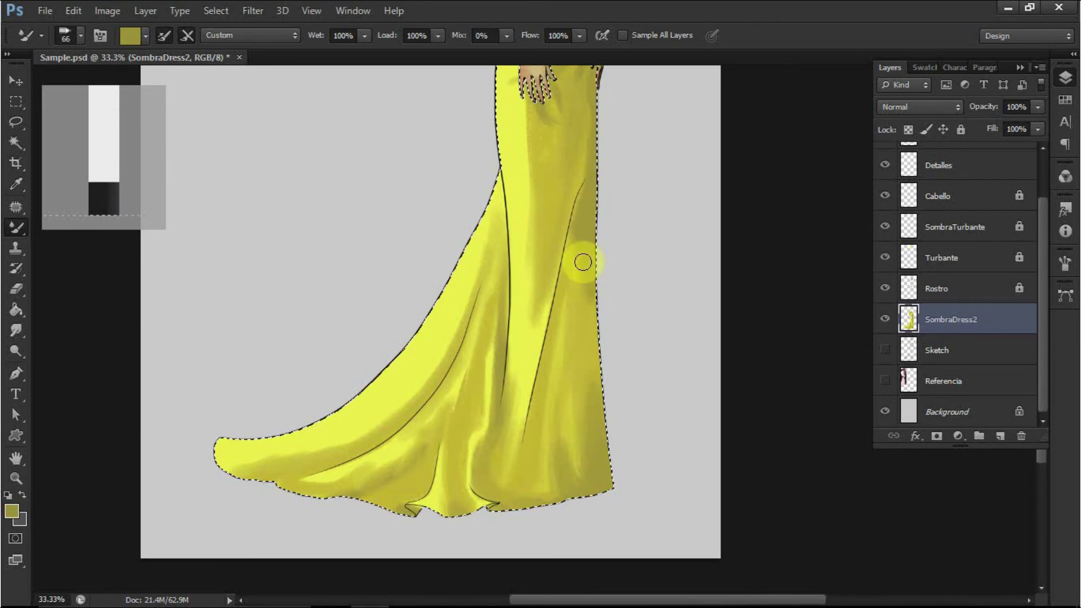
{"action": "mouse_move", "coordinate": [575, 210]}
{"action": "left_mouse_down"}
{"action": "mouse_move", "coordinate": [581, 348]}
{"action": "mouse_move", "coordinate": [587, 296]}
{"action": "mouse_move", "coordinate": [577, 360]}
{"action": "left_mouse_up"}
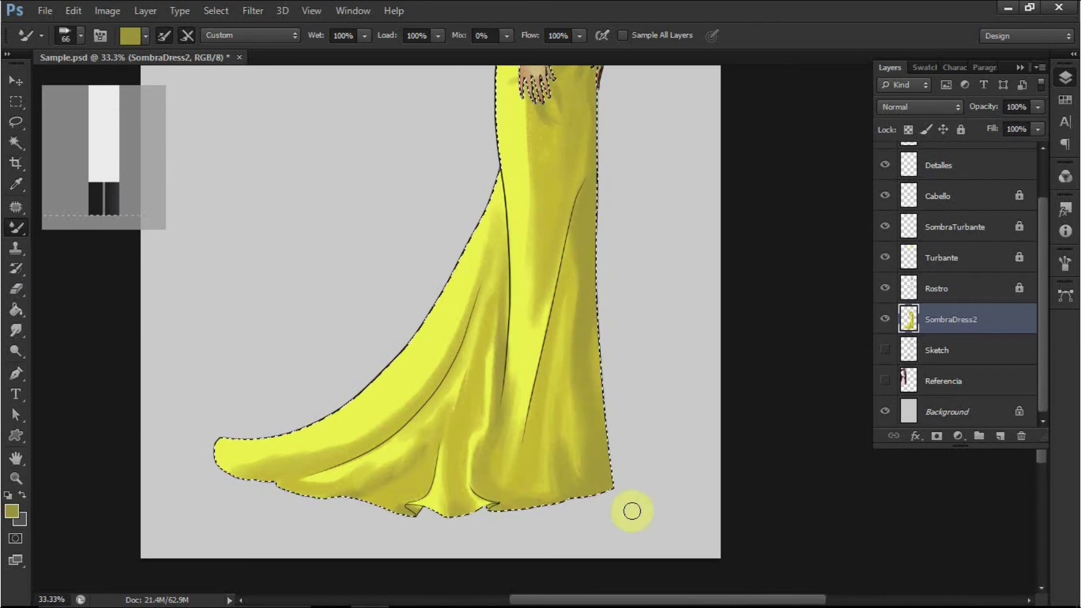
- Blend the olive shadows around the long diagonal fold of the skirt with the Mixer Brush at 33 px
{"action": "key", "text": "ctrl+minus"}
{"action": "key", "text": "ctrl+d"}
{"action": "mouse_move", "coordinate": [616, 221]}
{"action": "left_mouse_down"}
{"action": "mouse_move", "coordinate": [619, 407]}
{"action": "mouse_move", "coordinate": [656, 186]}
{"action": "left_mouse_up"}
{"action": "key", "text": "ctrl+plus"}
{"action": "key", "text": "ctrl+plus"}
{"action": "left_click_drag", "start_coordinate": [584, 208], "coordinate": [522, 351]}
{"action": "right_click", "coordinate": [624, 137]}
{"action": "left_click", "coordinate": [671, 184]}
{"action": "key", "text": "Return"}
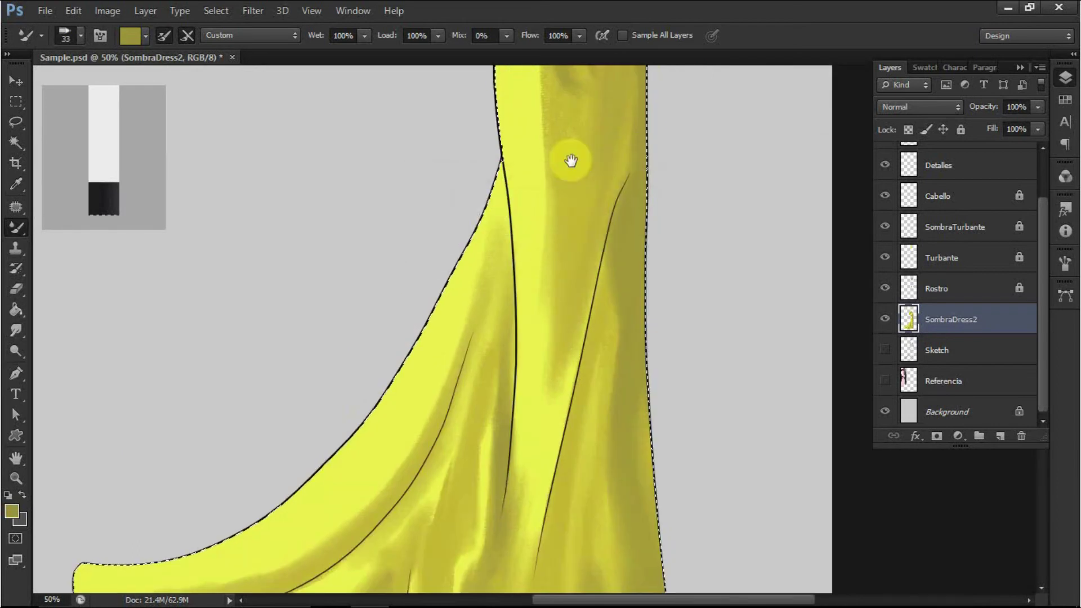
{"action": "scroll", "coordinate": [556, 211], "scroll_direction": "up", "scroll_amount": 3}
{"action": "left_click_drag", "start_coordinate": [550, 251], "coordinate": [550, 441]}
{"action": "scroll", "coordinate": [591, 383], "scroll_direction": "up", "scroll_amount": 7}
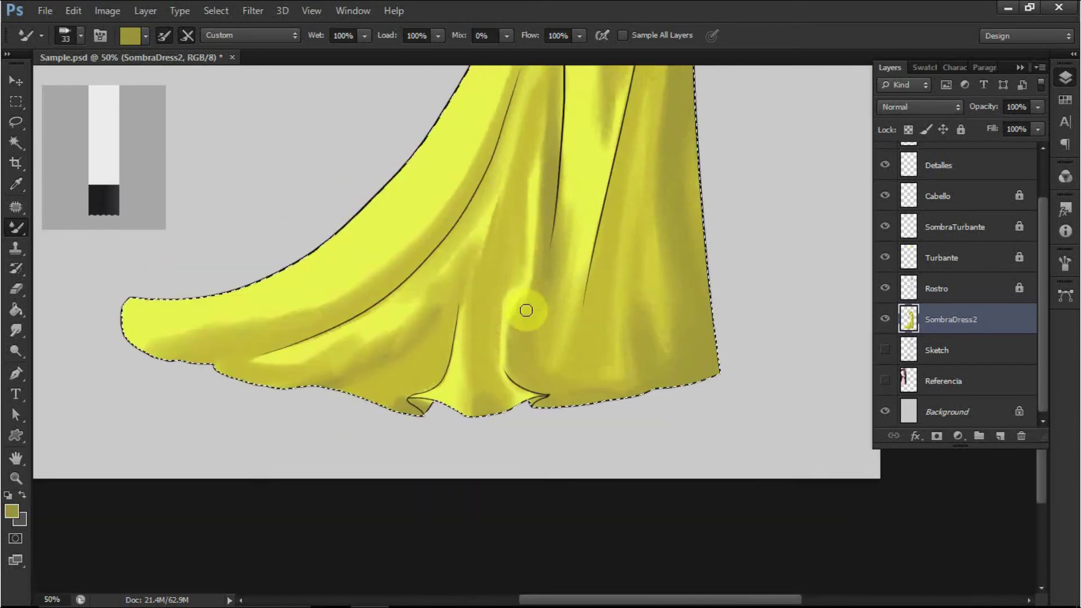
- Deepen the folds at the flared hem and along the train with olive at 33 px
{"action": "mouse_move", "coordinate": [526, 311]}
{"action": "left_mouse_down"}
{"action": "mouse_move", "coordinate": [487, 402]}
{"action": "mouse_move", "coordinate": [425, 406]}
{"action": "mouse_move", "coordinate": [531, 398]}
{"action": "left_mouse_up"}
{"action": "scroll", "coordinate": [656, 321], "scroll_direction": "up", "scroll_amount": 3}
{"action": "mouse_move", "coordinate": [199, 455]}
{"action": "left_mouse_down"}
{"action": "mouse_move", "coordinate": [191, 446]}
{"action": "mouse_move", "coordinate": [302, 415]}
{"action": "mouse_move", "coordinate": [379, 499]}
{"action": "left_mouse_up"}
{"action": "key", "text": "ctrl+minus"}
{"action": "key", "text": "ctrl+minus"}
- Blend olive shading into the skirt between and just below the hands
{"action": "left_click_drag", "start_coordinate": [658, 223], "coordinate": [584, 393]}
{"action": "left_click_drag", "start_coordinate": [638, 188], "coordinate": [641, 229]}
{"action": "key", "text": "ctrl+plus"}
{"action": "key", "text": "ctrl+plus"}
{"action": "left_click_drag", "start_coordinate": [612, 158], "coordinate": [608, 304]}
{"action": "left_click_drag", "start_coordinate": [719, 441], "coordinate": [760, 321]}
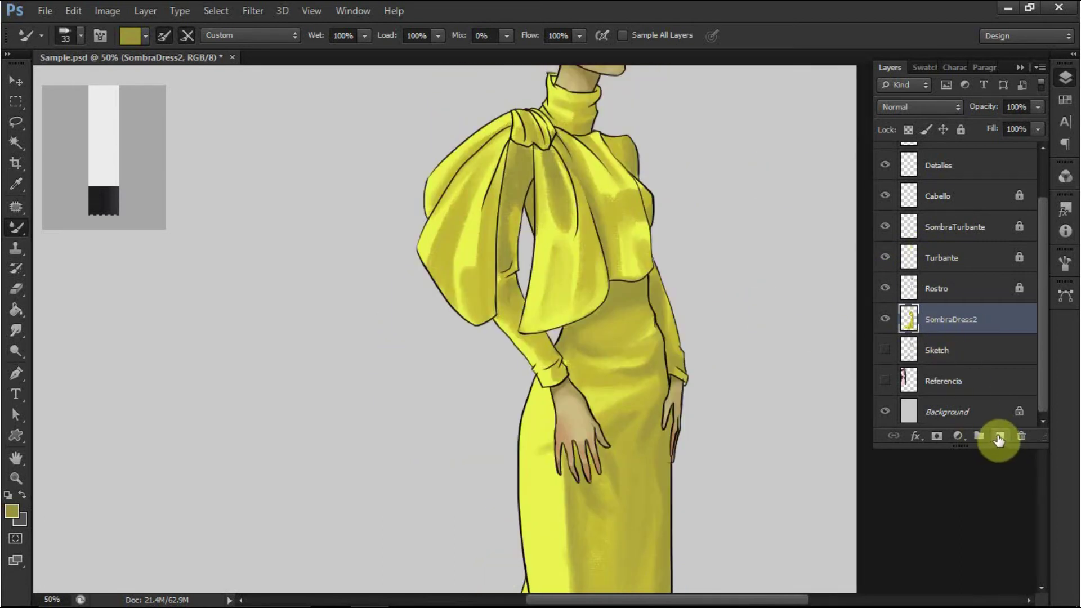
- Set the foreground color to dark olive #6a6231 for the Mixer Brush
{"action": "key", "text": "i"}
{"action": "left_click", "coordinate": [12, 511]}
{"action": "left_click_drag", "start_coordinate": [217, 272], "coordinate": [195, 304]}
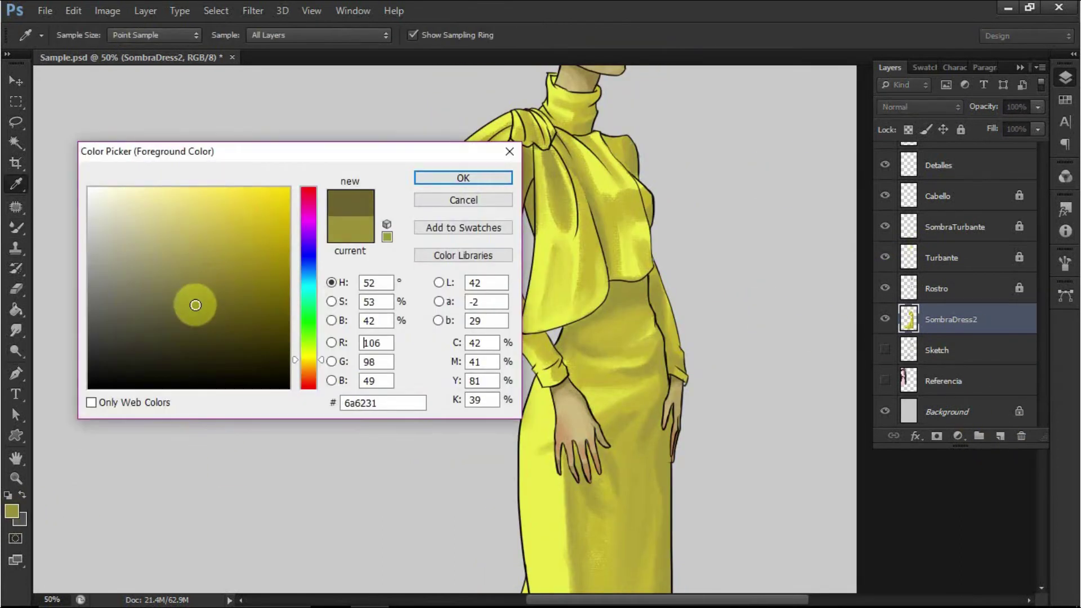
{"action": "left_click", "coordinate": [462, 178]}
{"action": "key", "text": "b"}
- Paint dark olive shadows under the bow knot, on the inner sleeve and below the bodice hem with the Mixer Brush at 17 px
{"action": "scroll", "coordinate": [645, 304], "scroll_direction": "up", "scroll_amount": 2}
{"action": "left_click_drag", "start_coordinate": [646, 304], "coordinate": [648, 423]}
{"action": "left_click", "coordinate": [911, 321], "text": "ctrl"}
{"action": "right_click", "coordinate": [562, 194]}
{"action": "mouse_move", "coordinate": [533, 195]}
{"action": "left_mouse_down"}
{"action": "mouse_move", "coordinate": [475, 243]}
{"action": "mouse_move", "coordinate": [499, 90]}
{"action": "mouse_move", "coordinate": [492, 125]}
{"action": "mouse_move", "coordinate": [513, 106]}
{"action": "mouse_move", "coordinate": [534, 107]}
{"action": "mouse_move", "coordinate": [501, 142]}
{"action": "mouse_move", "coordinate": [514, 174]}
{"action": "mouse_move", "coordinate": [493, 256]}
{"action": "mouse_move", "coordinate": [512, 211]}
{"action": "mouse_move", "coordinate": [507, 285]}
{"action": "mouse_move", "coordinate": [528, 173]}
{"action": "mouse_move", "coordinate": [536, 192]}
{"action": "mouse_move", "coordinate": [498, 352]}
{"action": "left_mouse_up"}
{"action": "scroll", "coordinate": [490, 374], "scroll_direction": "up", "scroll_amount": 3}
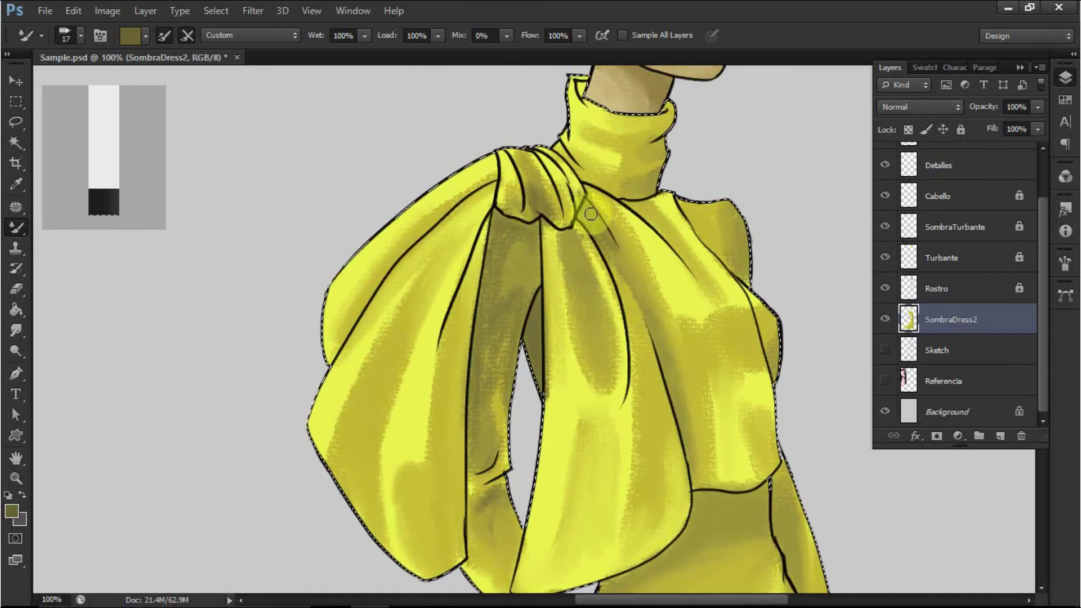
{"action": "scroll", "coordinate": [702, 289], "scroll_direction": "down", "scroll_amount": 6}
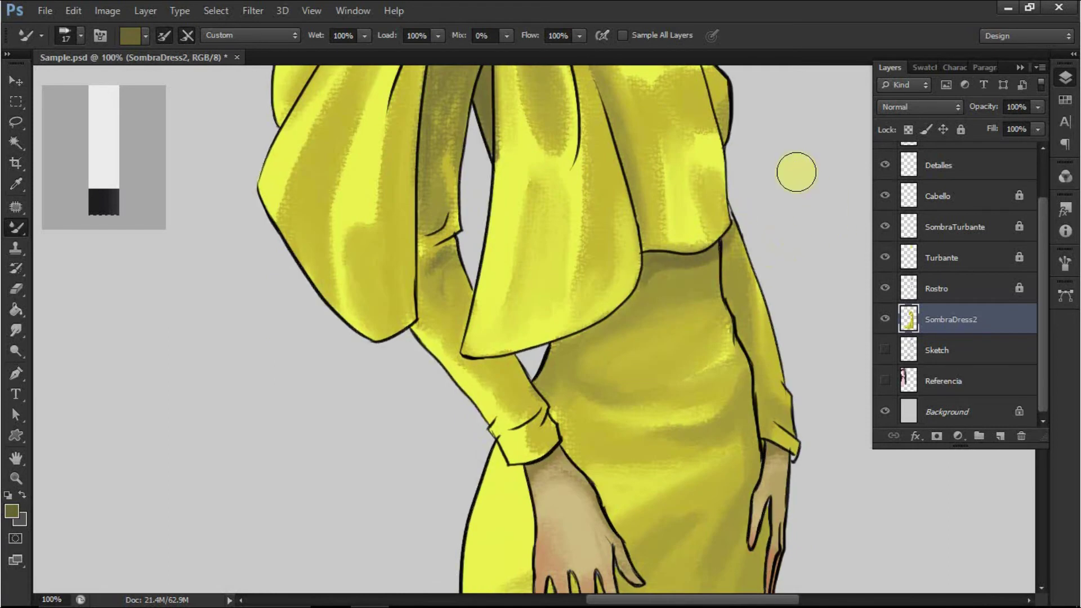
- Lasso a small spot on the dress and reselect the whole dress area from the SombraDress2 layer for the Mixer Brush
{"action": "scroll", "coordinate": [805, 197], "scroll_direction": "up", "scroll_amount": 2}
{"action": "key", "text": "l"}
{"action": "mouse_move", "coordinate": [586, 162]}
{"action": "left_mouse_down"}
{"action": "mouse_move", "coordinate": [616, 232]}
{"action": "mouse_move", "coordinate": [591, 166]}
{"action": "left_mouse_up"}
{"action": "left_click", "coordinate": [905, 319], "text": "ctrl"}
{"action": "left_click", "coordinate": [16, 227]}
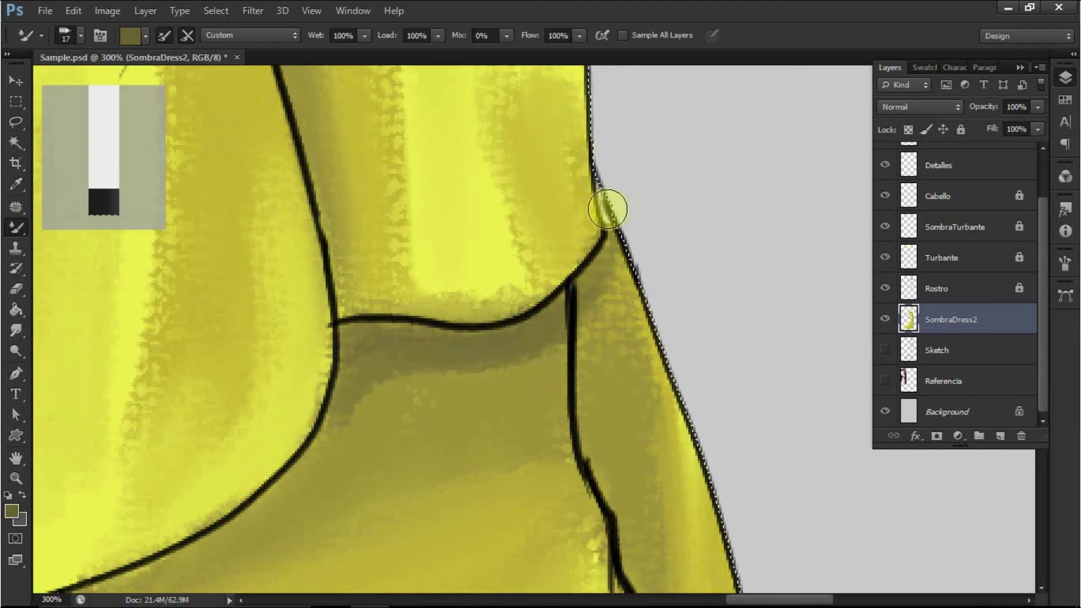
- Blend dark olive shadows onto the far sleeve and shoulder with the Mixer Brush at 21 px
{"action": "key", "text": "ctrl+minus"}
{"action": "key", "text": "ctrl+minus"}
{"action": "key", "text": "ctrl+minus"}
{"action": "mouse_move", "coordinate": [646, 233]}
{"action": "left_mouse_down"}
{"action": "mouse_move", "coordinate": [651, 179]}
{"action": "mouse_move", "coordinate": [718, 117]}
{"action": "left_mouse_up"}
{"action": "right_click", "coordinate": [542, 241]}
{"action": "key", "text": "Return"}
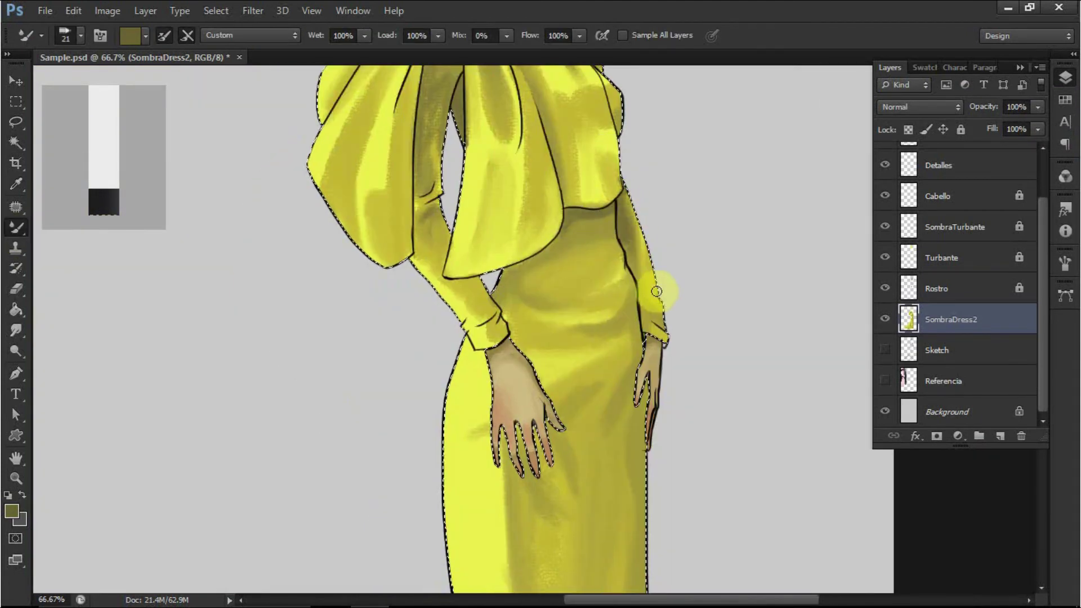
{"action": "scroll", "coordinate": [705, 378], "scroll_direction": "up", "scroll_amount": 5}
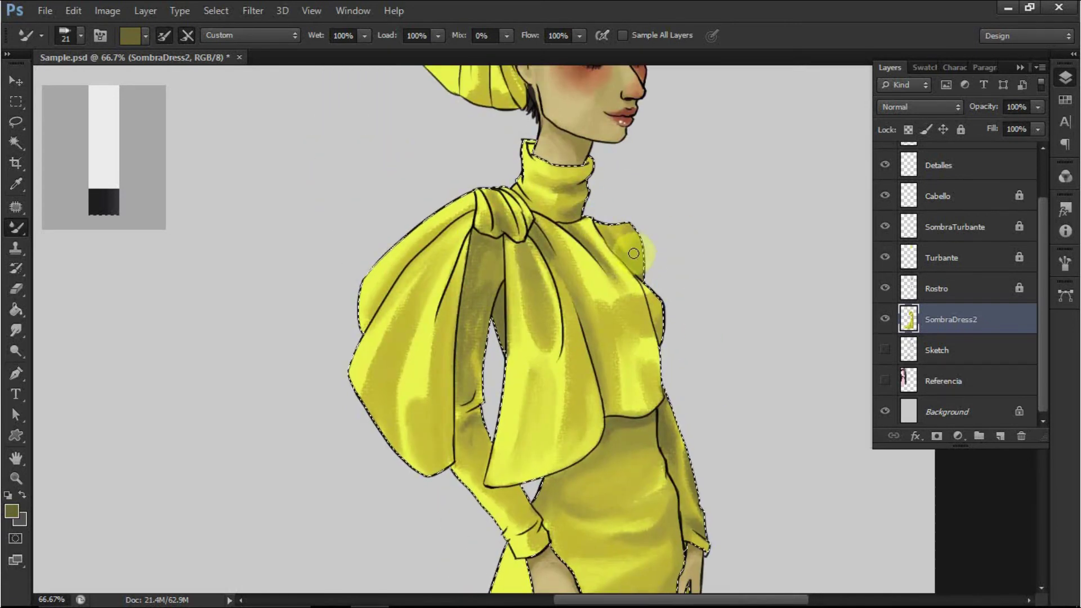
{"action": "left_click_drag", "start_coordinate": [614, 349], "coordinate": [680, 271]}
- Darken the outer edge and hem corner of the lower skirt with dark olive at 68 px
{"action": "key", "text": "ctrl+minus"}
{"action": "key", "text": "ctrl+minus"}
{"action": "left_click_drag", "start_coordinate": [676, 352], "coordinate": [688, 153]}
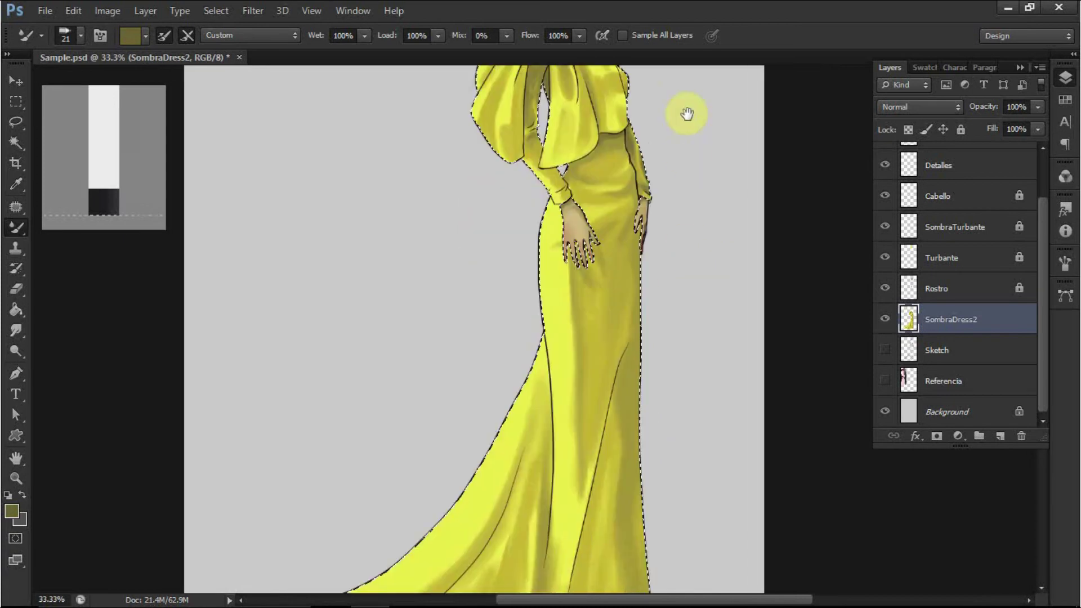
{"action": "scroll", "coordinate": [598, 345], "scroll_direction": "down", "scroll_amount": 5}
{"action": "scroll", "coordinate": [514, 379], "scroll_direction": "up", "scroll_amount": 1}
{"action": "right_click", "coordinate": [734, 229]}
{"action": "type", "text": "68"}
{"action": "key", "text": "Return"}
{"action": "left_click_drag", "start_coordinate": [678, 281], "coordinate": [617, 301]}
{"action": "left_click_drag", "start_coordinate": [726, 184], "coordinate": [695, 318]}
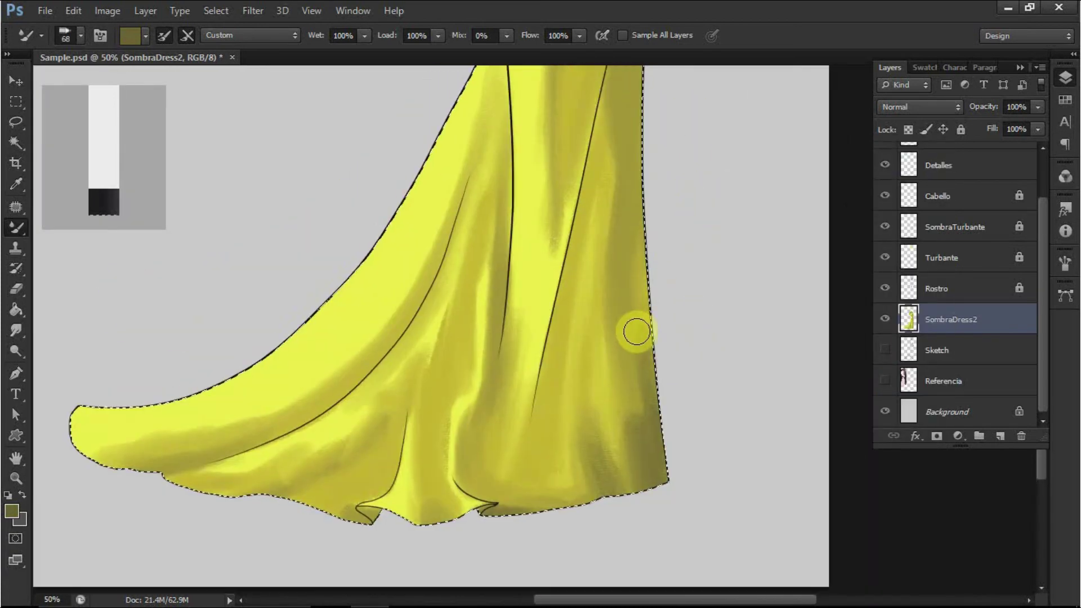
- Sample a lighter olive from the lower skirt and blend the dark shadow along its outer edge
{"action": "left_click", "coordinate": [622, 340], "text": "alt"}
{"action": "left_click_drag", "start_coordinate": [642, 417], "coordinate": [647, 328]}
{"action": "left_click_drag", "start_coordinate": [683, 292], "coordinate": [738, 563]}
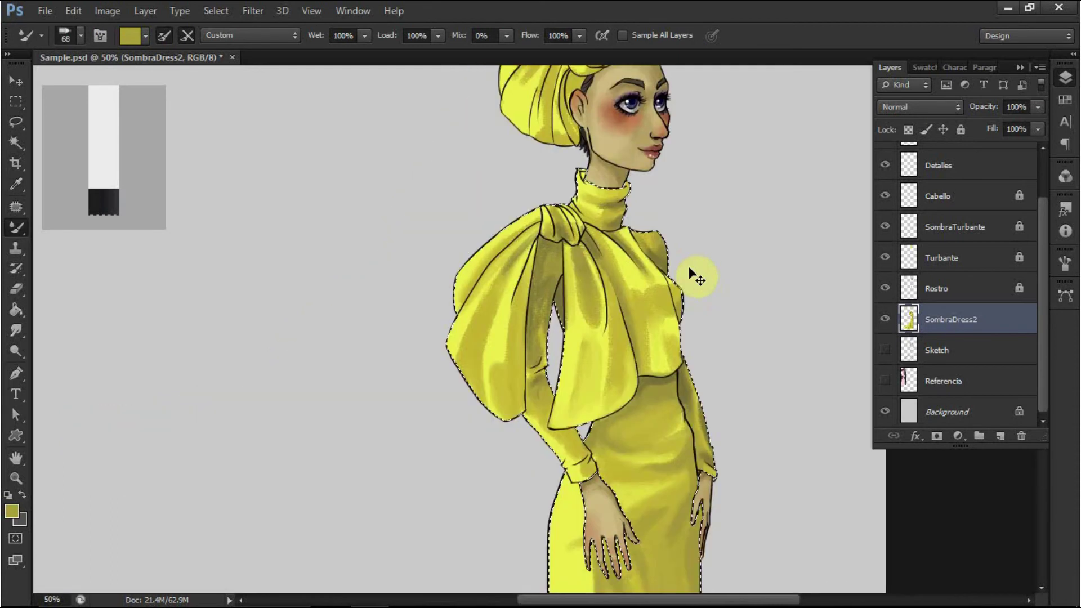
- Smooth the shadows on the inner sleeve, shoulder and far sleeve with the sampled olive at 38 px
{"action": "key", "text": "ctrl+plus"}
{"action": "right_click", "coordinate": [552, 244]}
{"action": "type", "text": "38"}
{"action": "key", "text": "Return"}
{"action": "left_click_drag", "start_coordinate": [541, 258], "coordinate": [539, 321]}
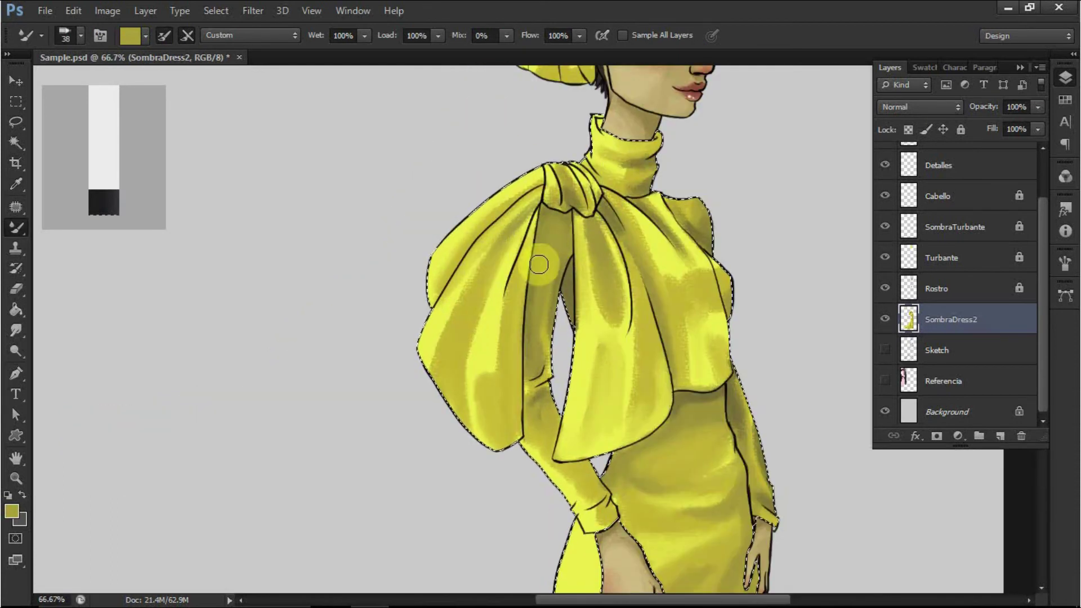
{"action": "scroll", "coordinate": [534, 324], "scroll_direction": "up", "scroll_amount": 1}
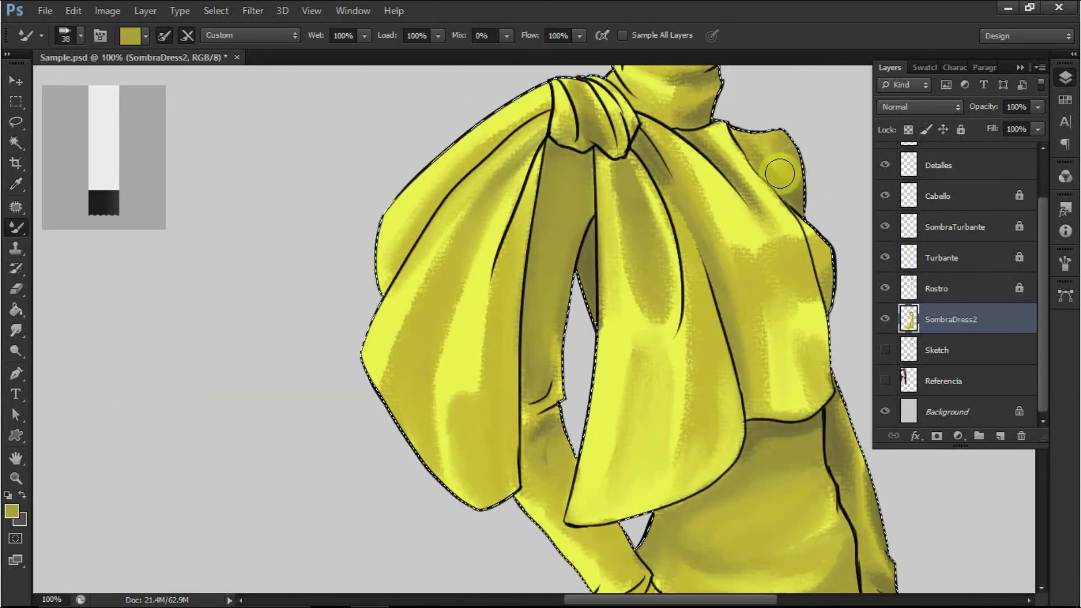
{"action": "scroll", "coordinate": [535, 229], "scroll_direction": "down", "scroll_amount": 3}
{"action": "scroll", "coordinate": [622, 320], "scroll_direction": "right", "scroll_amount": 2}
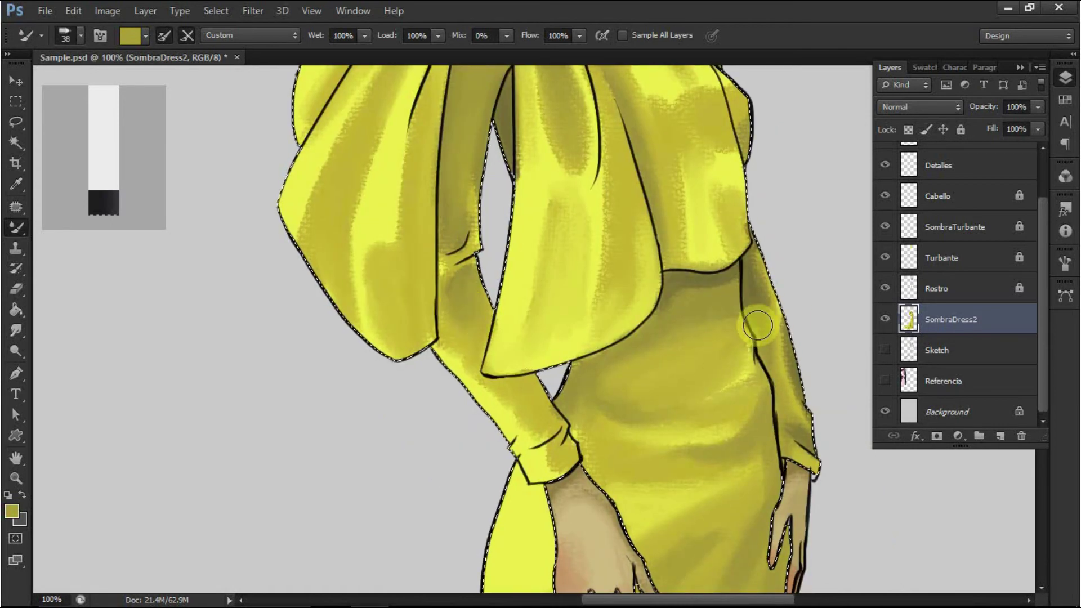
{"action": "scroll", "coordinate": [756, 338], "scroll_direction": "down", "scroll_amount": 4}
{"action": "scroll", "coordinate": [673, 185], "scroll_direction": "up", "scroll_amount": 2}
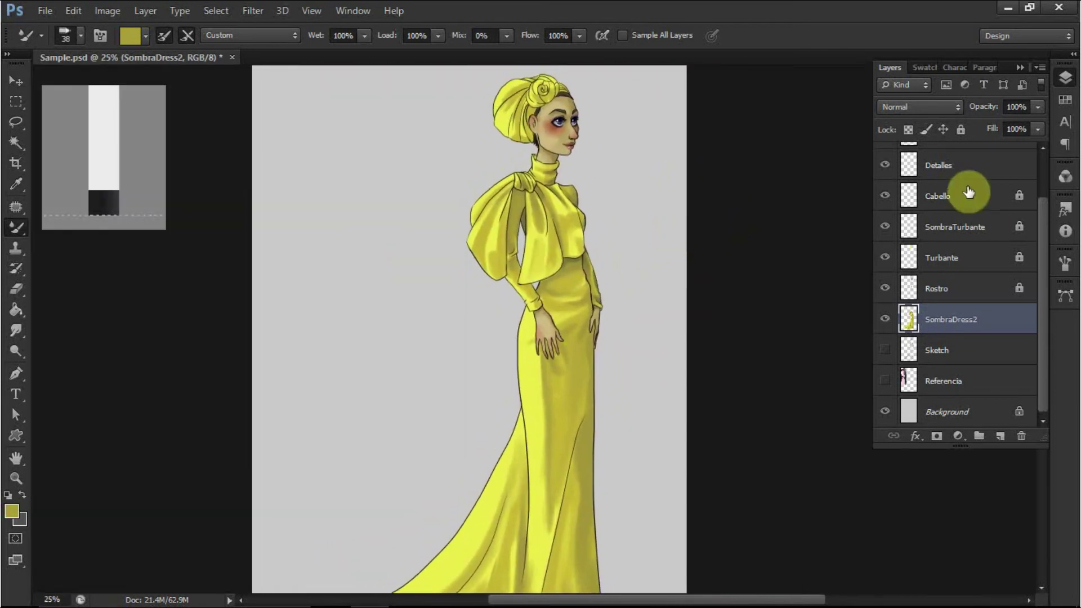
- Lock the SombraDress2 layer, and merge the unlocked SombraTurbante and Turbante layers into one
{"action": "left_click", "coordinate": [988, 228]}
{"action": "left_click", "coordinate": [985, 257]}
{"action": "left_click", "coordinate": [961, 130]}
{"action": "left_click", "coordinate": [997, 220]}
{"action": "left_click", "coordinate": [995, 258], "text": "shift"}
{"action": "right_click", "coordinate": [996, 258]}
{"action": "left_click", "coordinate": [701, 432]}
{"action": "key", "text": "ctrl+plus"}
{"action": "key", "text": "ctrl+plus"}
{"action": "key", "text": "ctrl+plus"}
{"action": "scroll", "coordinate": [714, 253], "scroll_direction": "up", "scroll_amount": 3}
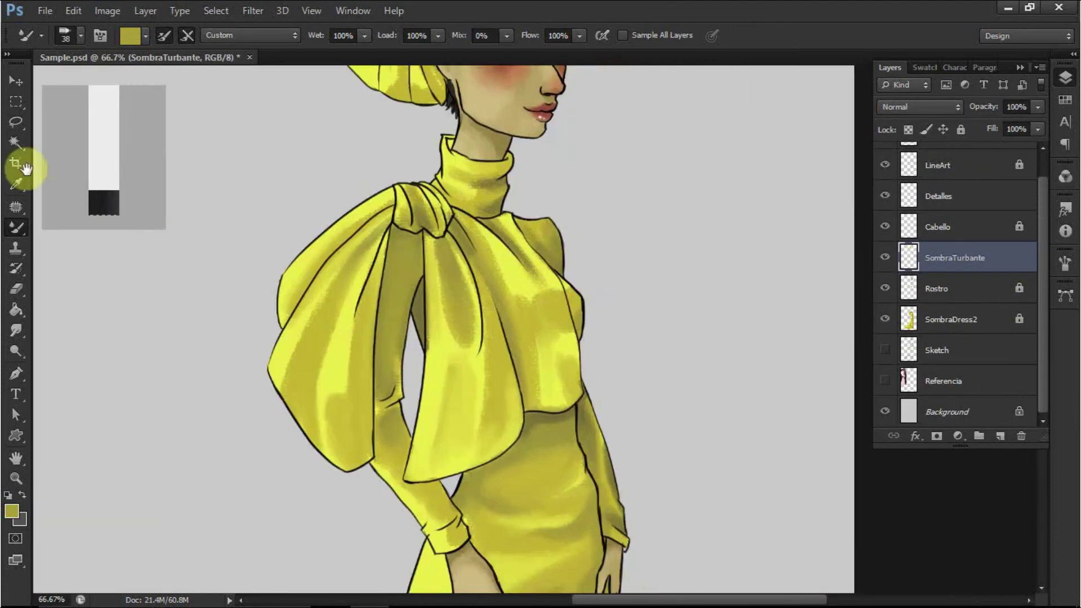
- Sample a dark olive from the dress and shade the turban's back folds at 21 px inside a selection of the turban
{"action": "left_click_drag", "start_coordinate": [124, 151], "coordinate": [93, 224]}
{"action": "key", "text": "i"}
{"action": "left_click", "coordinate": [518, 477]}
{"action": "left_click_drag", "start_coordinate": [394, 73], "coordinate": [500, 214]}
{"action": "key", "text": "ctrl+plus"}
{"action": "key", "text": "b"}
{"action": "right_click", "coordinate": [488, 184]}
{"action": "key", "text": "Return"}
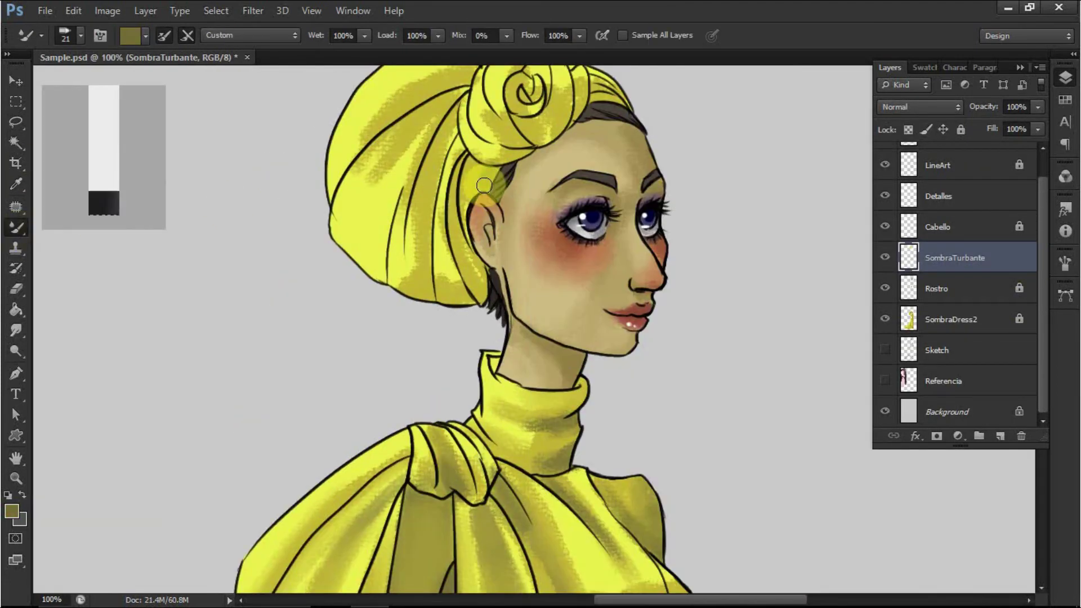
{"action": "left_click", "coordinate": [917, 268], "text": "ctrl"}
{"action": "left_click_drag", "start_coordinate": [446, 132], "coordinate": [425, 242]}
{"action": "left_click_drag", "start_coordinate": [410, 292], "coordinate": [442, 285]}
- Darken the turban's upper folds next to the rosette with the dark olive and save the document
{"action": "left_click_drag", "start_coordinate": [511, 95], "coordinate": [528, 191]}
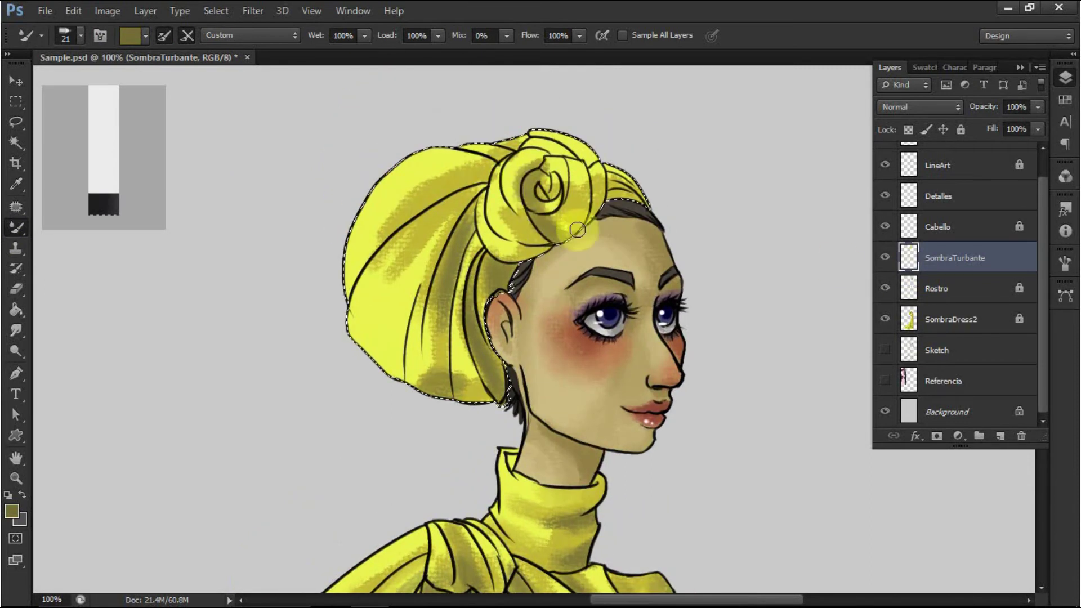
{"action": "mouse_move", "coordinate": [478, 194]}
{"action": "left_mouse_down"}
{"action": "mouse_move", "coordinate": [425, 201]}
{"action": "mouse_move", "coordinate": [406, 225]}
{"action": "left_mouse_up"}
{"action": "left_click_drag", "start_coordinate": [505, 214], "coordinate": [472, 237]}
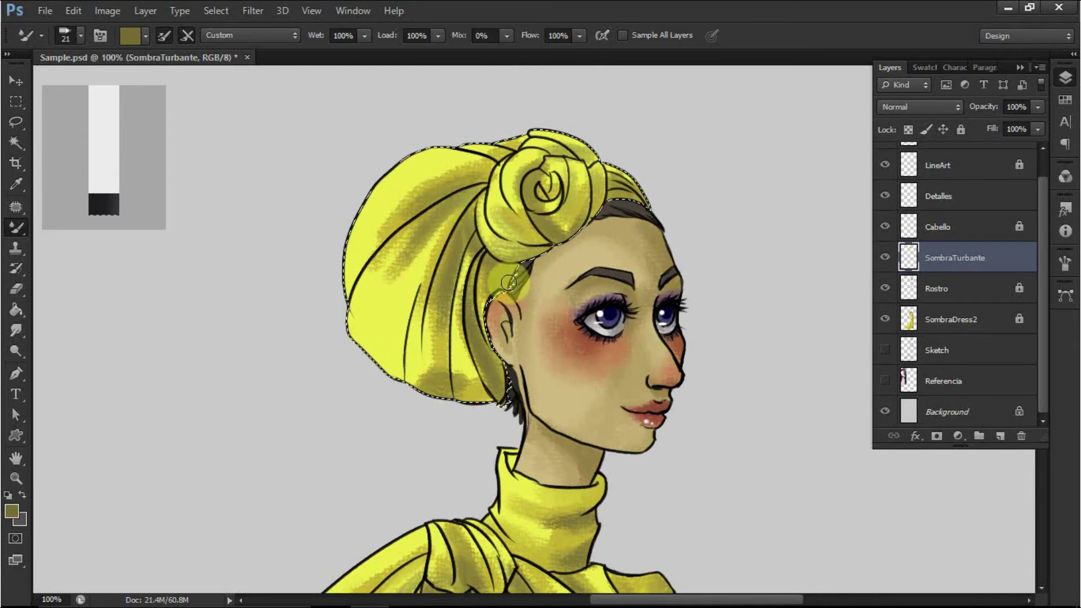
{"action": "key", "text": "ctrl+minus"}
{"action": "key", "text": "ctrl+minus"}
{"action": "key", "text": "ctrl+minus"}
{"action": "left_click_drag", "start_coordinate": [650, 80], "coordinate": [652, 205]}
{"action": "key", "text": "ctrl+minus"}
{"action": "key", "text": "ctrl+minus"}
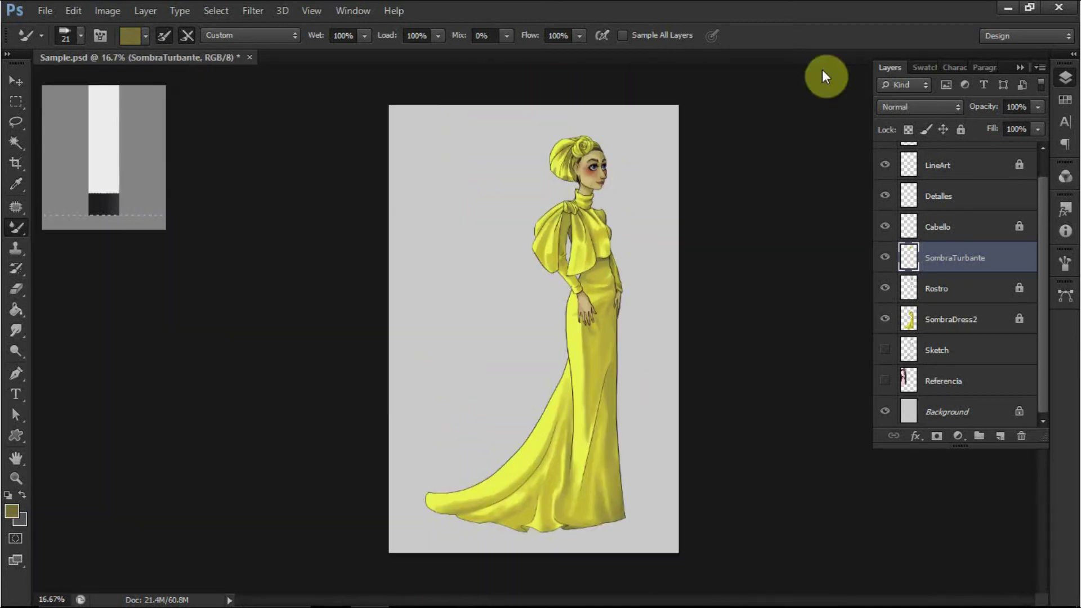
{"action": "key", "text": "ctrl+s"}
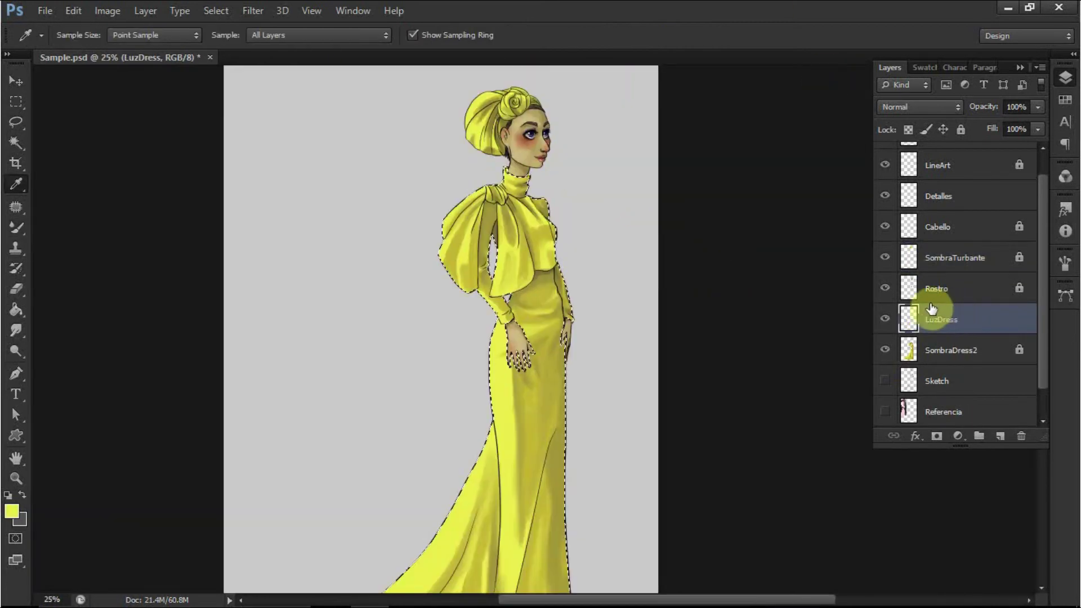
- Set the painting colour to pale yellow #f5f5a7 and paint highlights on the bow's folds on the LuzDress layer with the Mixer Brush
{"action": "scroll", "coordinate": [596, 259], "scroll_direction": "up", "scroll_amount": 2}
{"action": "left_click", "coordinate": [19, 187]}
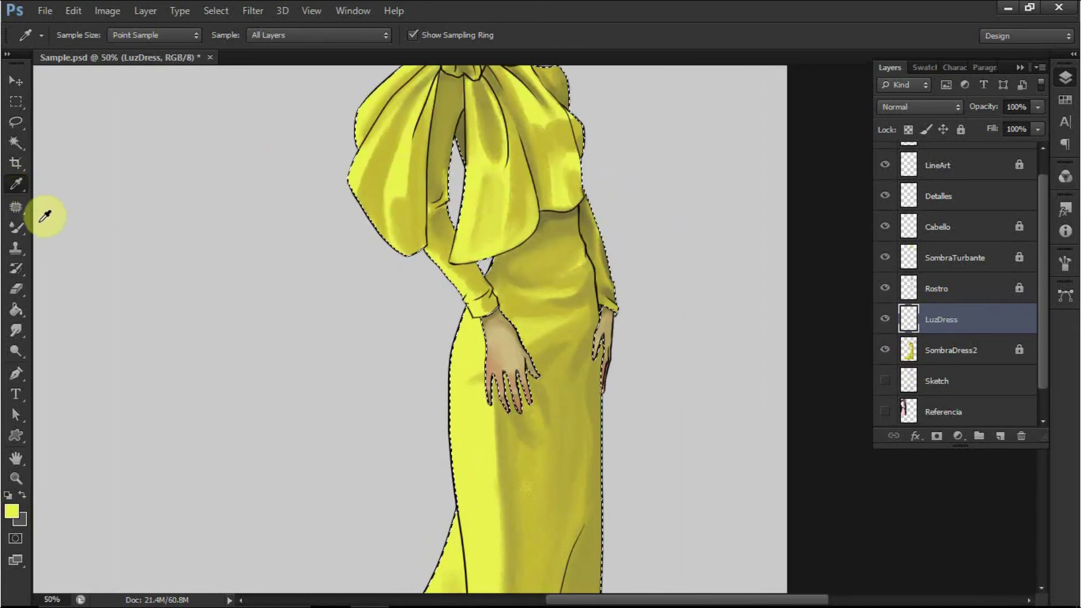
{"action": "left_click", "coordinate": [15, 232]}
{"action": "scroll", "coordinate": [229, 362], "scroll_direction": "up", "scroll_amount": 4}
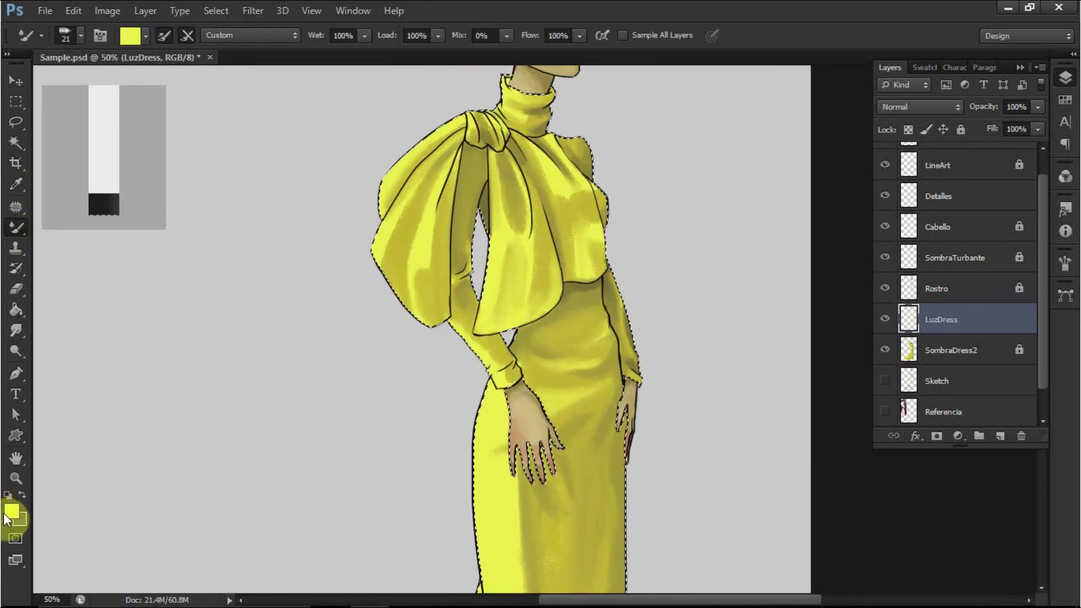
{"action": "left_click", "coordinate": [12, 511]}
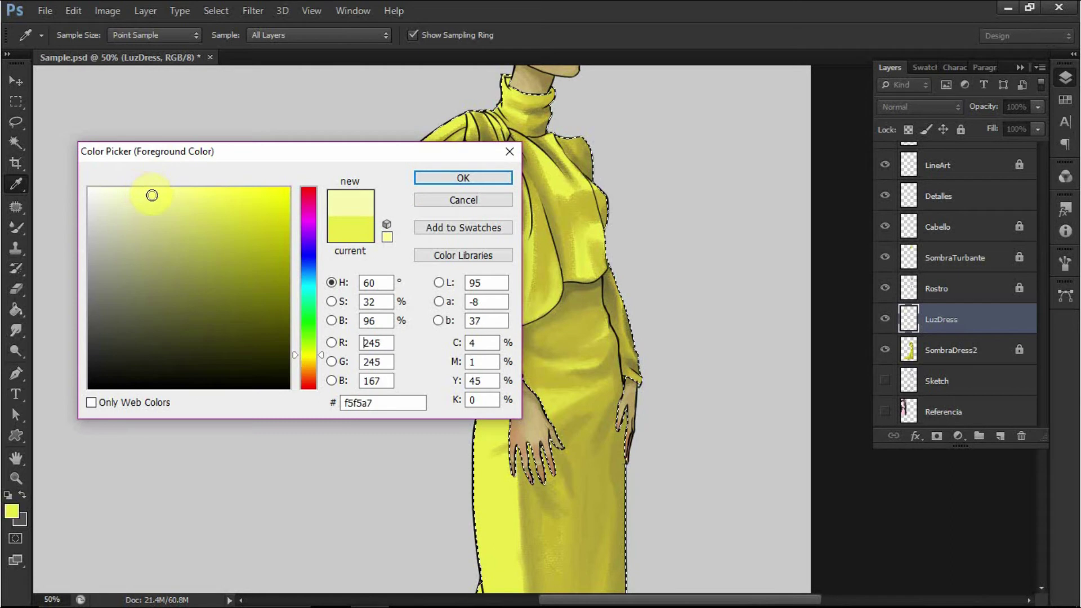
{"action": "left_click", "coordinate": [440, 176]}
{"action": "key", "text": "ctrl+plus"}
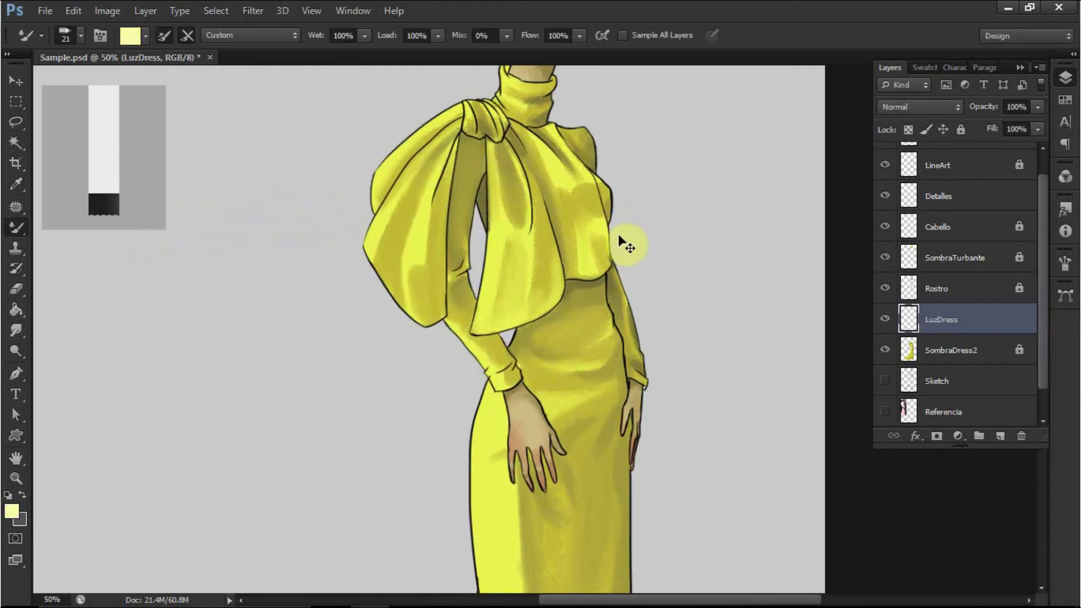
{"action": "left_click_drag", "start_coordinate": [522, 209], "coordinate": [535, 281]}
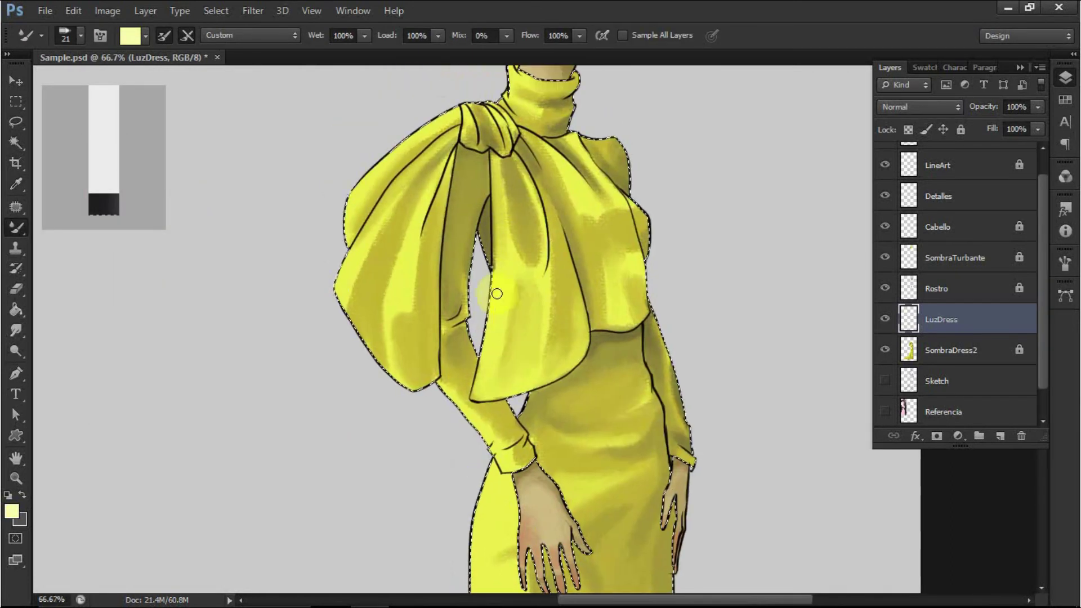
{"action": "left_click_drag", "start_coordinate": [496, 350], "coordinate": [498, 186]}
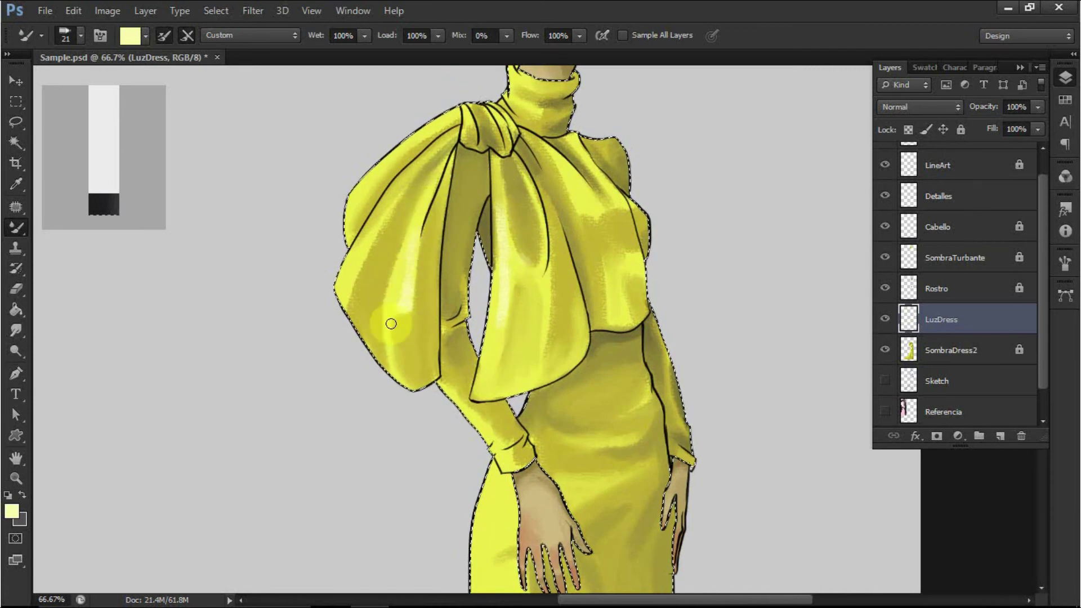
{"action": "left_click_drag", "start_coordinate": [365, 249], "coordinate": [395, 198]}
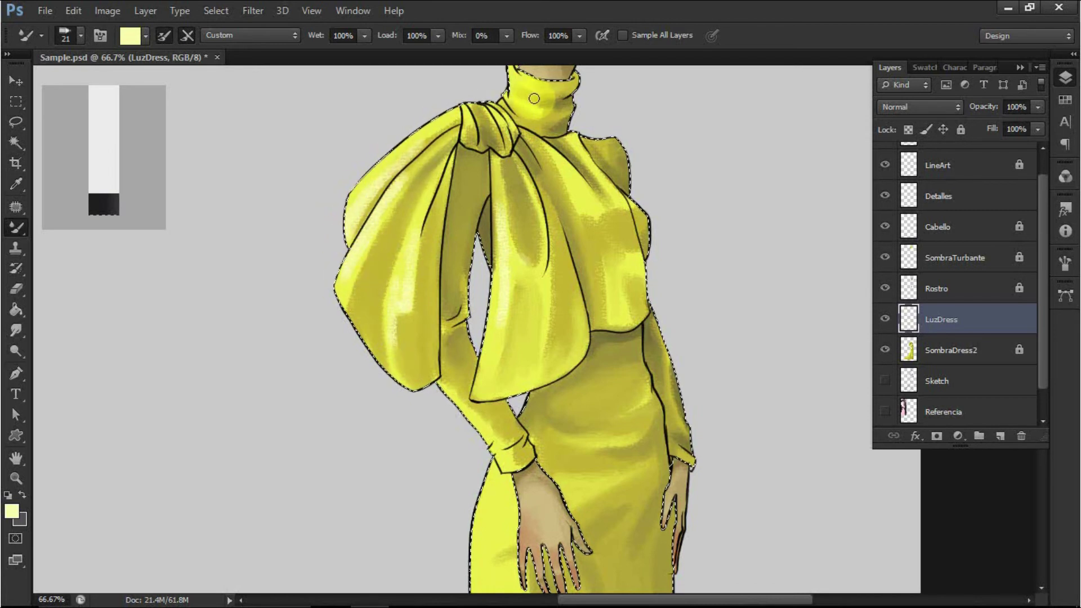
- Add pale yellow highlights to the collar, the bow's knot and the bodice at 21 px
{"action": "mouse_move", "coordinate": [568, 240]}
{"action": "left_mouse_down"}
{"action": "mouse_move", "coordinate": [590, 208]}
{"action": "mouse_move", "coordinate": [572, 191]}
{"action": "mouse_move", "coordinate": [604, 208]}
{"action": "mouse_move", "coordinate": [576, 183]}
{"action": "left_mouse_up"}
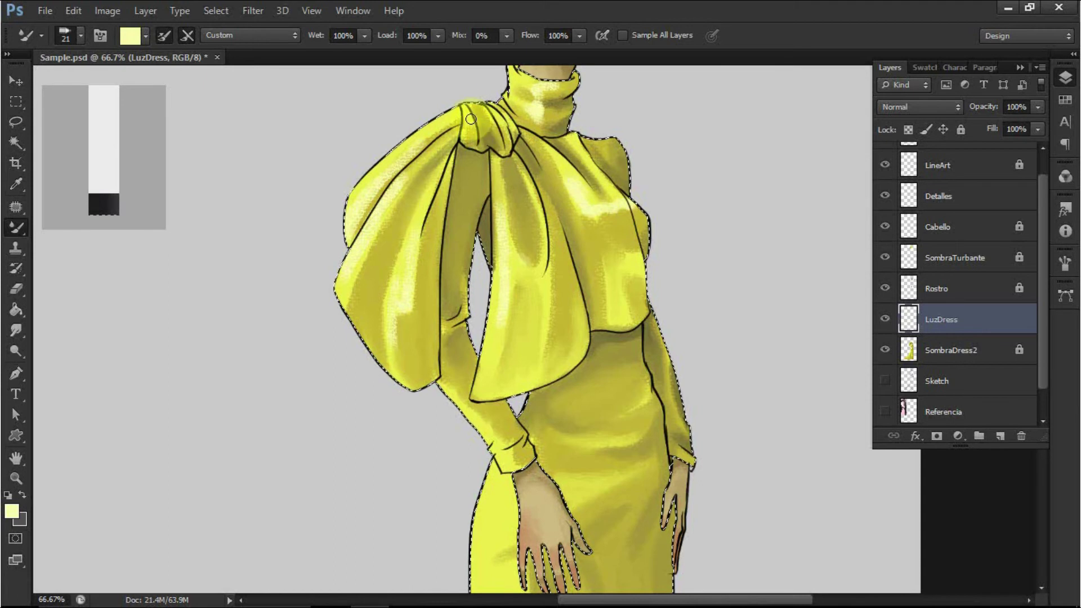
{"action": "left_click_drag", "start_coordinate": [613, 188], "coordinate": [651, 394]}
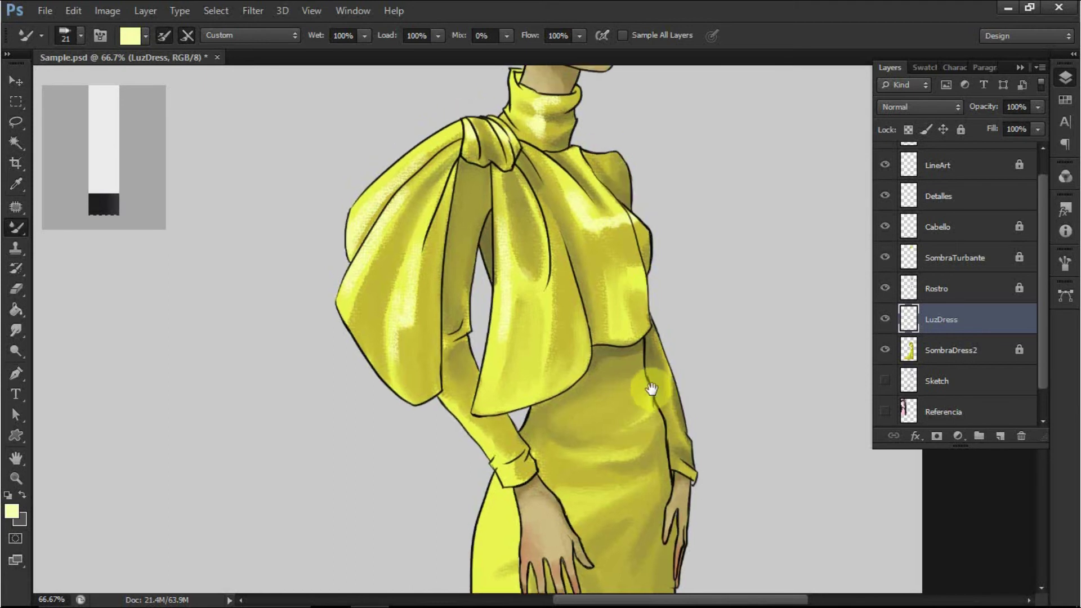
{"action": "scroll", "coordinate": [620, 128], "scroll_direction": "down", "scroll_amount": 10}
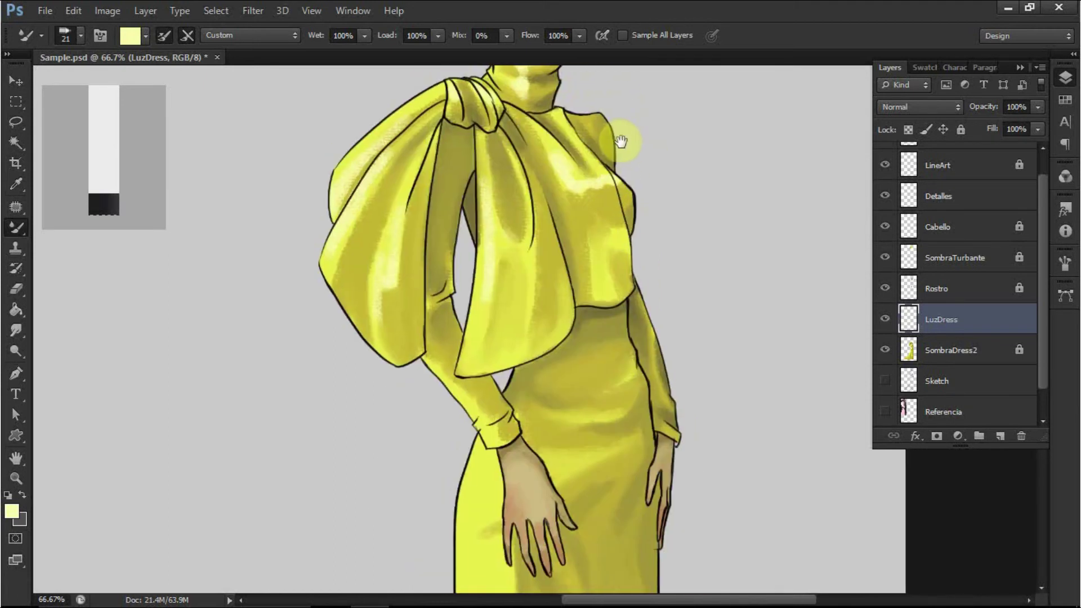
- Paint broad pale yellow highlights down the front of the skirt and along the train's folds at 58 px
{"action": "scroll", "coordinate": [489, 141], "scroll_direction": "down", "scroll_amount": 2}
{"action": "mouse_move", "coordinate": [590, 191]}
{"action": "left_mouse_down"}
{"action": "mouse_move", "coordinate": [625, 313]}
{"action": "mouse_move", "coordinate": [618, 134]}
{"action": "left_mouse_up"}
{"action": "right_click", "coordinate": [573, 135]}
{"action": "left_click", "coordinate": [666, 173]}
{"action": "key", "text": "Return"}
{"action": "left_click_drag", "start_coordinate": [532, 169], "coordinate": [530, 405]}
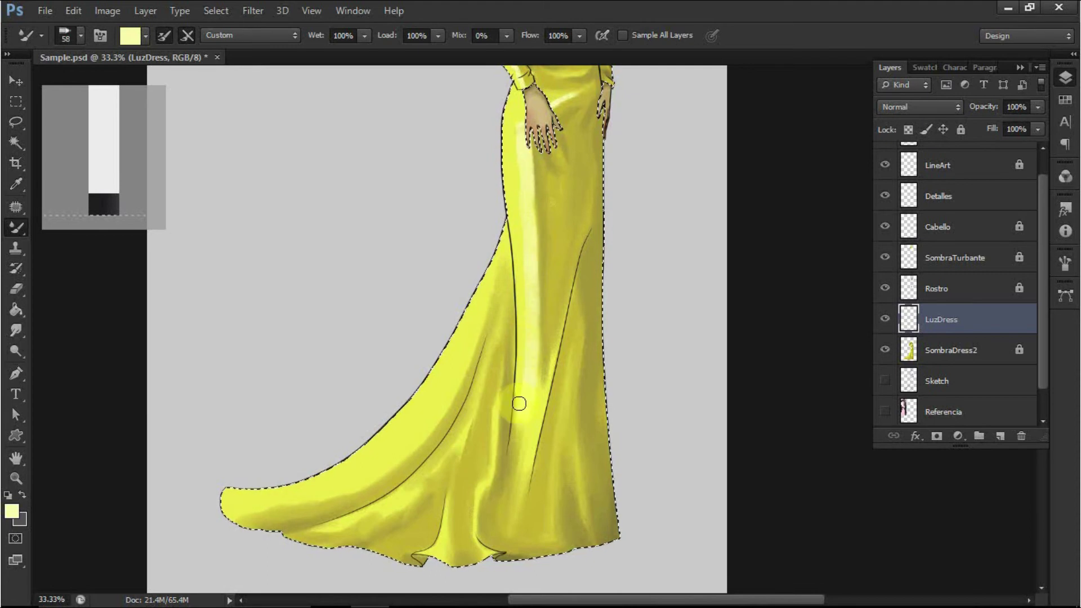
{"action": "mouse_move", "coordinate": [313, 528]}
{"action": "left_mouse_down"}
{"action": "mouse_move", "coordinate": [382, 507]}
{"action": "mouse_move", "coordinate": [428, 473]}
{"action": "left_mouse_up"}
{"action": "left_click_drag", "start_coordinate": [442, 530], "coordinate": [447, 559]}
{"action": "mouse_move", "coordinate": [343, 489]}
{"action": "left_mouse_down"}
{"action": "mouse_move", "coordinate": [413, 441]}
{"action": "mouse_move", "coordinate": [472, 363]}
{"action": "left_mouse_up"}
{"action": "left_click_drag", "start_coordinate": [239, 513], "coordinate": [358, 487]}
- Set the brush to 28 px and highlight the far sleeve near its cuff
{"action": "mouse_move", "coordinate": [592, 97]}
{"action": "left_mouse_down"}
{"action": "mouse_move", "coordinate": [606, 386]}
{"action": "mouse_move", "coordinate": [608, 324]}
{"action": "left_mouse_up"}
{"action": "key", "text": "ctrl+plus"}
{"action": "key", "text": "ctrl+plus"}
{"action": "right_click", "coordinate": [636, 199]}
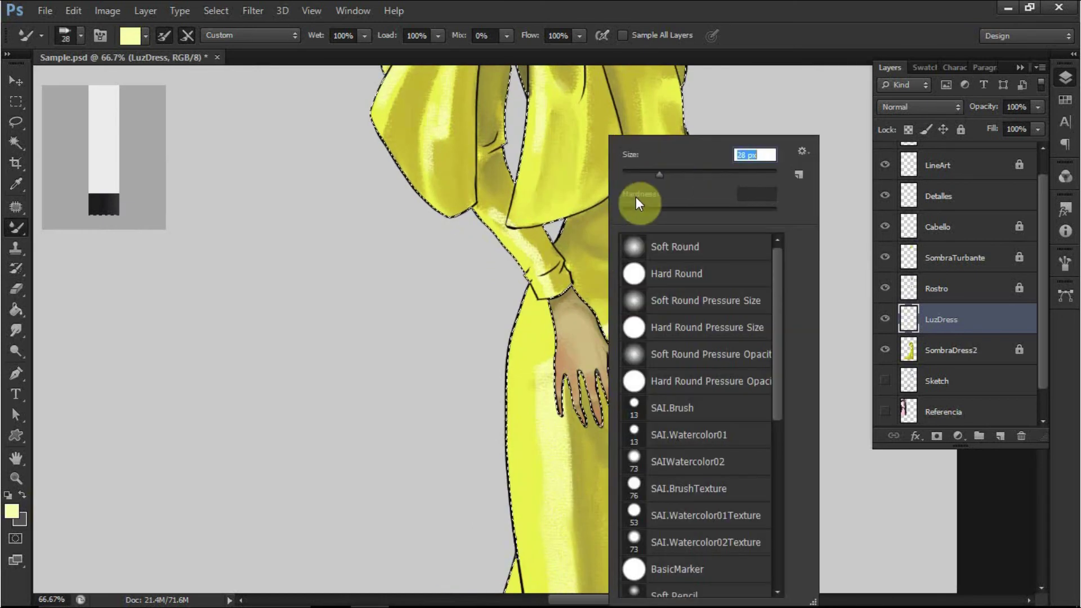
{"action": "type", "text": "28"}
{"action": "key", "text": "Return"}
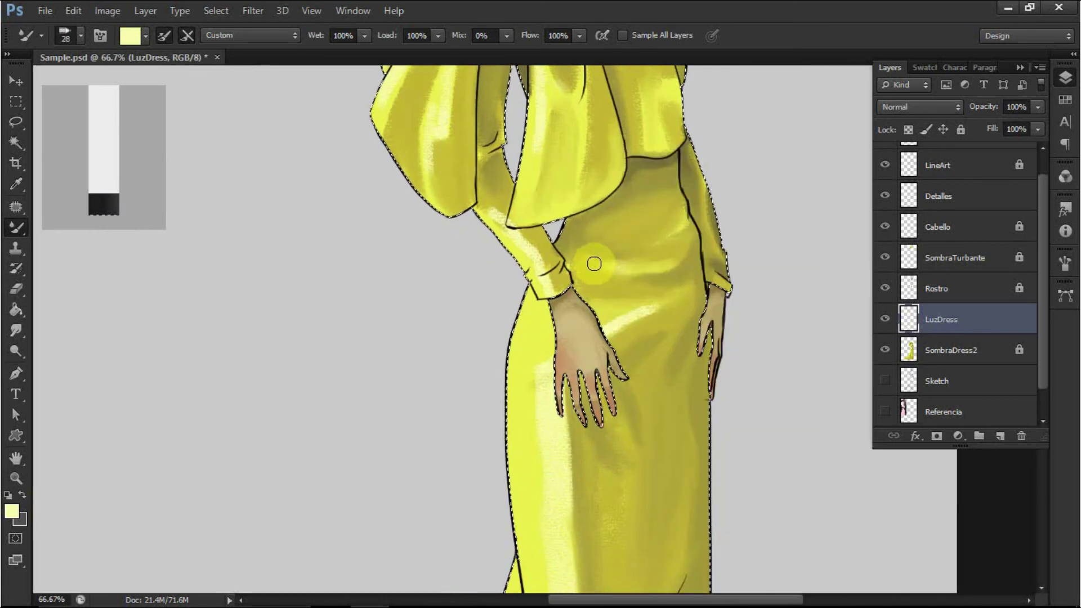
{"action": "left_click_drag", "start_coordinate": [711, 229], "coordinate": [726, 287]}
- Reduce the brush to 17 px and refine the highlights on the far sleeve and skirt
{"action": "right_click", "coordinate": [734, 193]}
{"action": "left_click_drag", "start_coordinate": [758, 164], "coordinate": [750, 163]}
{"action": "left_click_drag", "start_coordinate": [707, 208], "coordinate": [725, 277]}
{"action": "left_click_drag", "start_coordinate": [582, 174], "coordinate": [611, 543]}
{"action": "left_click_drag", "start_coordinate": [685, 361], "coordinate": [688, 393]}
{"action": "key", "text": "ctrl+minus"}
{"action": "key", "text": "ctrl+minus"}
{"action": "key", "text": "ctrl+minus"}
{"action": "key", "text": "ctrl+minus"}
{"action": "key", "text": "ctrl+plus"}
{"action": "key", "text": "ctrl+plus"}
{"action": "key", "text": "ctrl+plus"}
{"action": "key", "text": "ctrl+plus"}
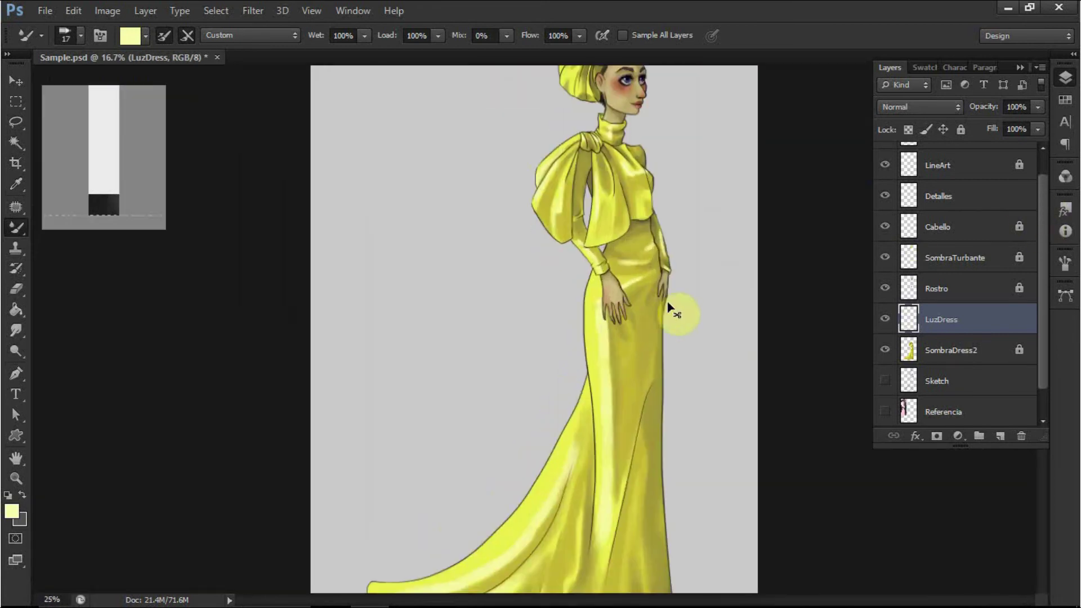
- Sample a bright yellow from the dress and merge the LuzDress and SombraDress2 layers
{"action": "key", "text": "i"}
{"action": "left_click", "coordinate": [702, 229]}
{"action": "key", "text": "b"}
{"action": "left_click", "coordinate": [962, 340], "text": "ctrl"}
{"action": "right_click", "coordinate": [957, 335]}
{"action": "left_click", "coordinate": [676, 321]}
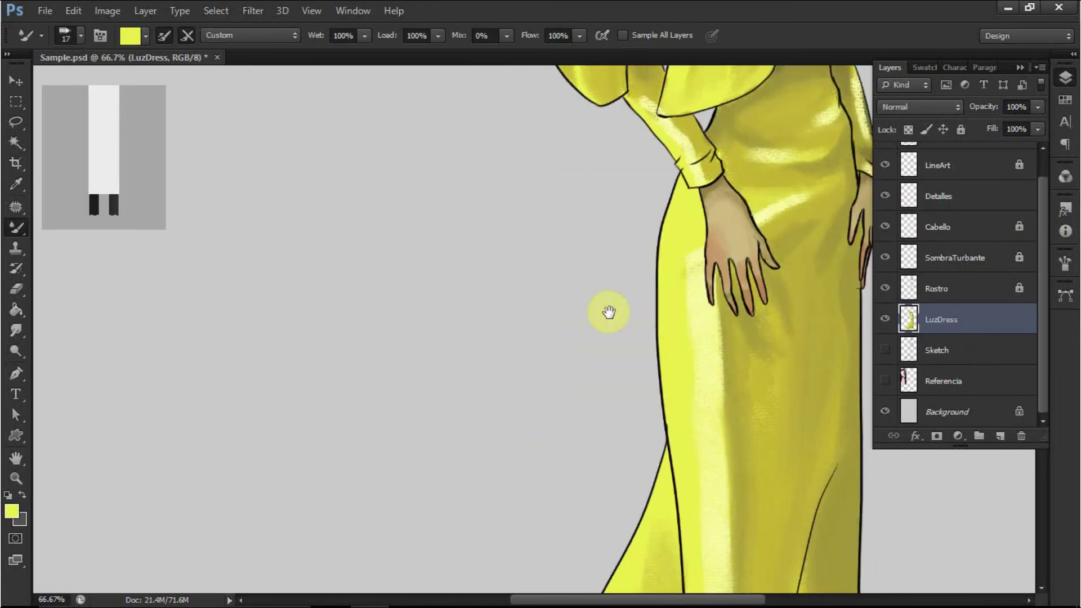
- Blend the highlights and folds of the lower skirt and hem with the bright yellow at 37 px
{"action": "left_click_drag", "start_coordinate": [674, 311], "coordinate": [527, 304]}
{"action": "right_click", "coordinate": [547, 243]}
{"action": "key", "text": "Return"}
{"action": "scroll", "coordinate": [562, 458], "scroll_direction": "down", "scroll_amount": 10}
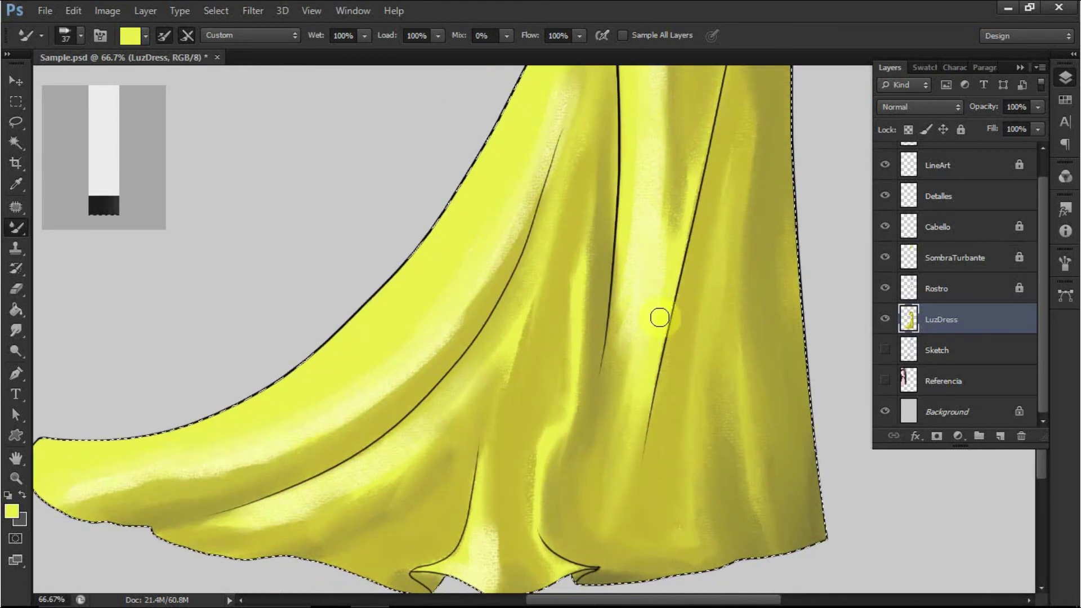
{"action": "left_click_drag", "start_coordinate": [643, 359], "coordinate": [621, 512]}
{"action": "left_click_drag", "start_coordinate": [750, 369], "coordinate": [767, 545]}
{"action": "left_click_drag", "start_coordinate": [746, 287], "coordinate": [749, 380]}
{"action": "left_click_drag", "start_coordinate": [632, 227], "coordinate": [672, 167]}
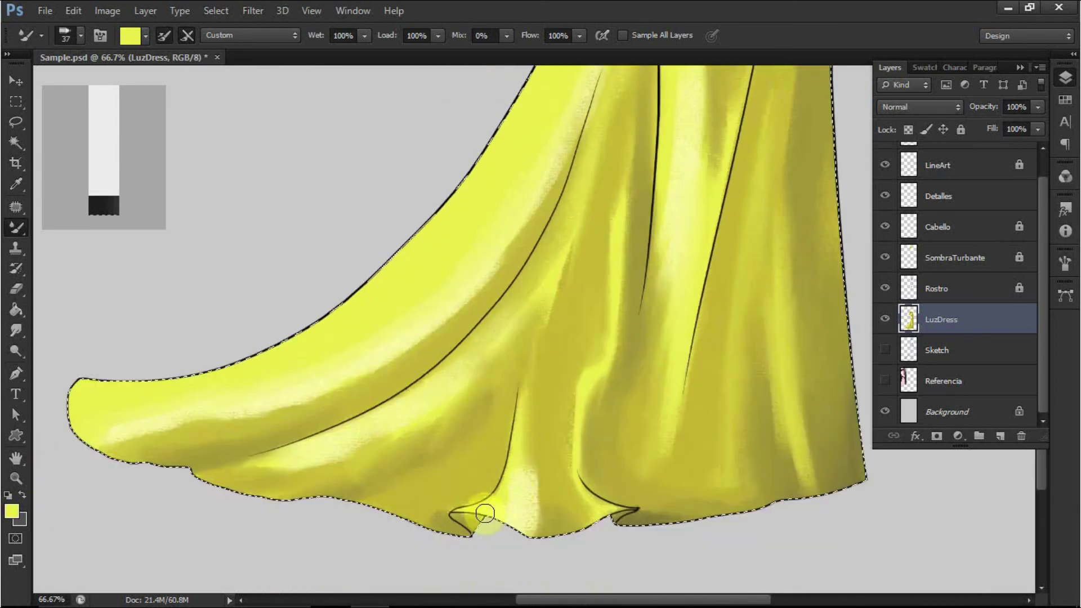
{"action": "left_click_drag", "start_coordinate": [642, 225], "coordinate": [599, 540]}
{"action": "left_click_drag", "start_coordinate": [677, 191], "coordinate": [586, 591]}
- Reduce the brush to 20 px and soften the highlight edges on the sleeves, bow, collar and bodice
{"action": "key", "text": "ctrl+plus"}
{"action": "key", "text": "["}
{"action": "key", "text": "["}
{"action": "key", "text": "["}
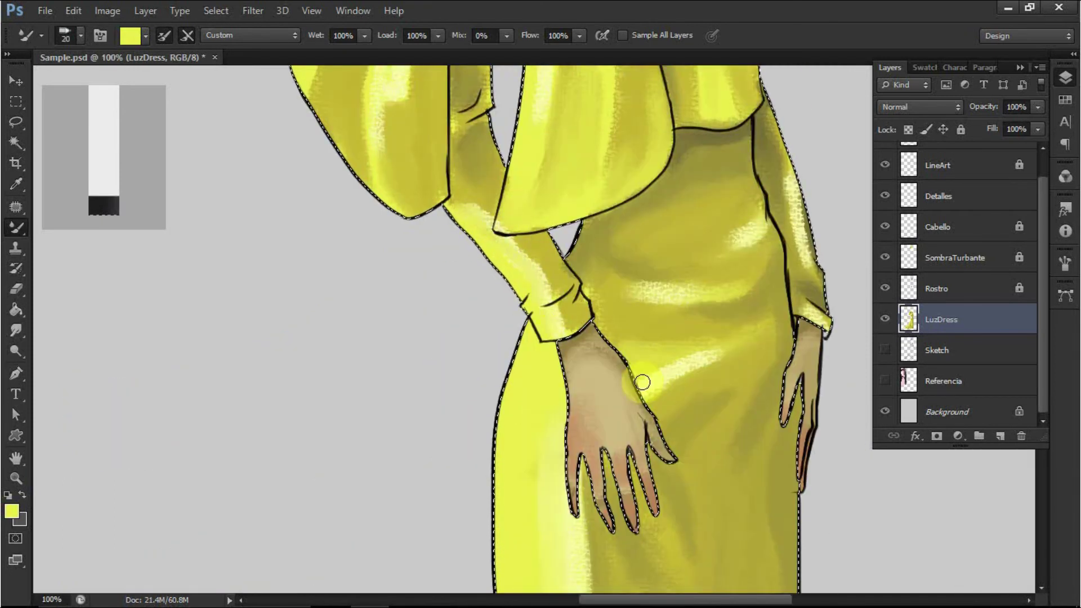
{"action": "scroll", "coordinate": [799, 313], "scroll_direction": "up", "scroll_amount": 10}
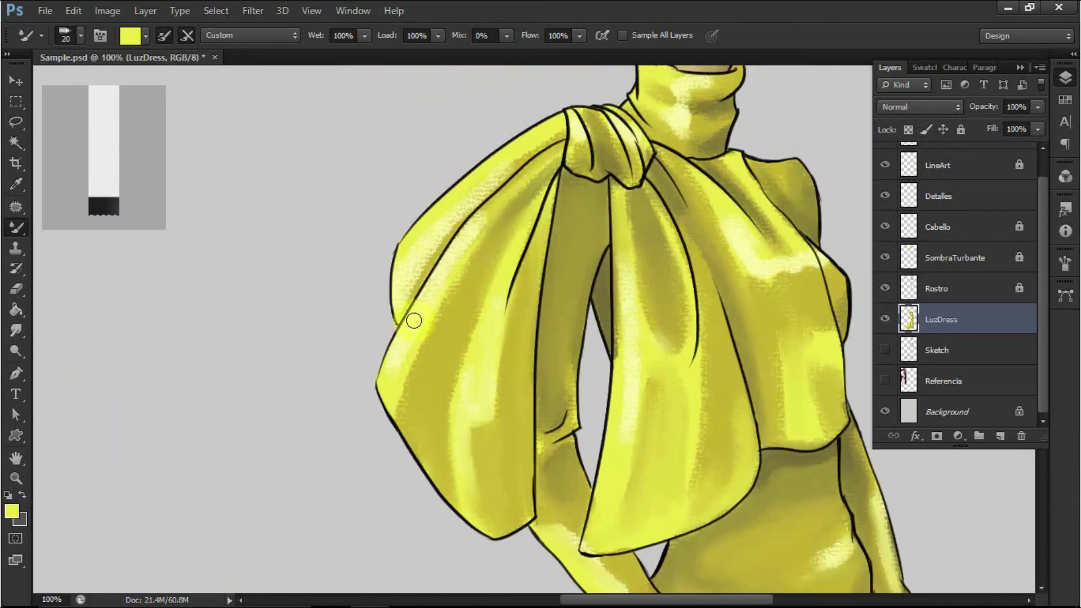
{"action": "scroll", "coordinate": [712, 272], "scroll_direction": "up", "scroll_amount": 3}
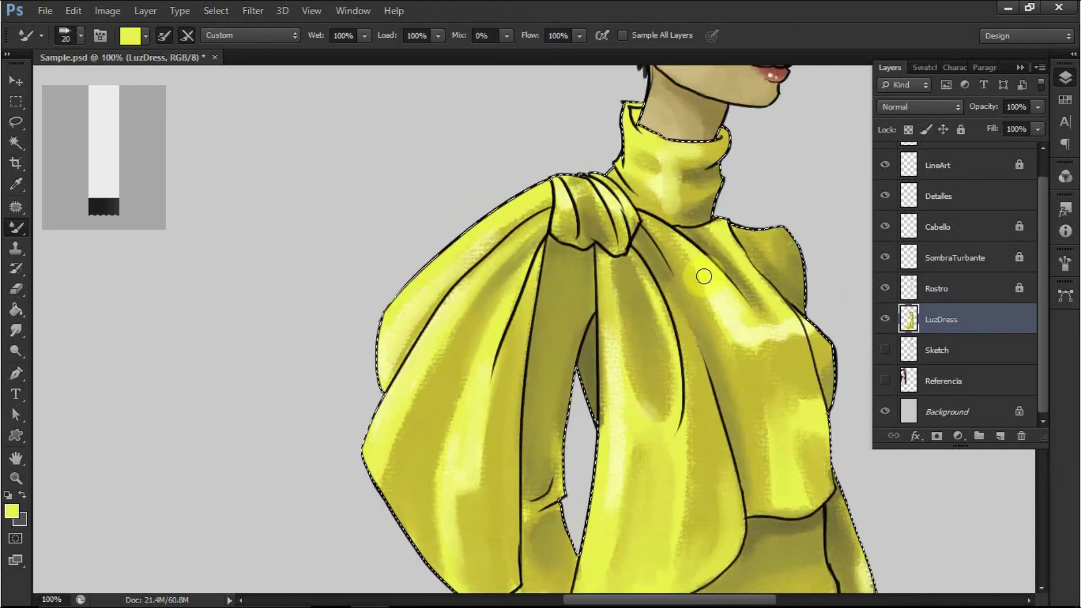
{"action": "key", "text": "ctrl+minus"}
{"action": "key", "text": "ctrl+minus"}
{"action": "key", "text": "ctrl+minus"}
{"action": "key", "text": "ctrl+minus"}
{"action": "left_click_drag", "start_coordinate": [672, 318], "coordinate": [720, 214]}
- Create a new layer above SombraTurbante and name it LuzTurbante
{"action": "scroll", "coordinate": [1042, 193], "scroll_direction": "up", "scroll_amount": 1}
{"action": "left_click", "coordinate": [972, 282]}
{"action": "left_click", "coordinate": [1000, 436]}
{"action": "double_click", "coordinate": [931, 282]}
{"action": "type", "text": "Nu"}
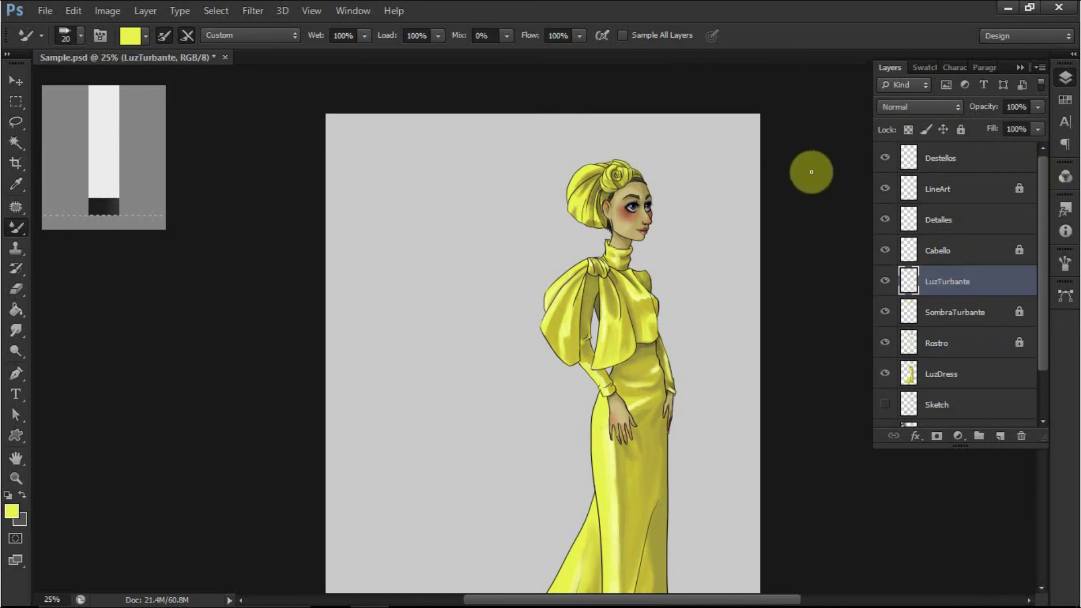
- Select the turban's outline, sample a pale yellow from the dress and paint highlights on the turban's folds and rosette
{"action": "key", "text": "ctrl+plus"}
{"action": "key", "text": "ctrl+plus"}
{"action": "key", "text": "ctrl+plus"}
{"action": "left_click_drag", "start_coordinate": [745, 151], "coordinate": [647, 388]}
{"action": "left_click", "coordinate": [910, 310], "text": "ctrl"}
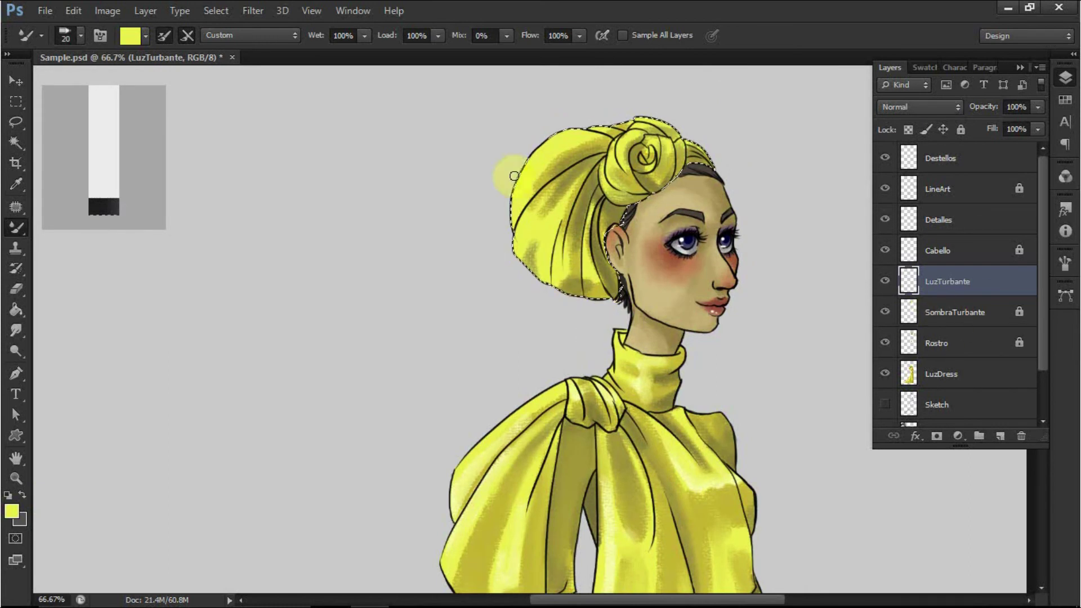
{"action": "key", "text": "i"}
{"action": "left_click", "coordinate": [701, 488]}
{"action": "key", "text": "b"}
{"action": "mouse_move", "coordinate": [604, 140]}
{"action": "left_mouse_down"}
{"action": "mouse_move", "coordinate": [586, 127]}
{"action": "mouse_move", "coordinate": [523, 184]}
{"action": "mouse_move", "coordinate": [568, 186]}
{"action": "mouse_move", "coordinate": [562, 230]}
{"action": "mouse_move", "coordinate": [591, 270]}
{"action": "mouse_move", "coordinate": [620, 164]}
{"action": "mouse_move", "coordinate": [649, 138]}
{"action": "mouse_move", "coordinate": [607, 188]}
{"action": "mouse_move", "coordinate": [597, 125]}
{"action": "mouse_move", "coordinate": [619, 186]}
{"action": "mouse_move", "coordinate": [574, 169]}
{"action": "mouse_move", "coordinate": [591, 199]}
{"action": "mouse_move", "coordinate": [574, 263]}
{"action": "mouse_move", "coordinate": [597, 243]}
{"action": "left_mouse_up"}
- Merge LuzTurbante with SombraTurbante and blend the turban's highlights with a darker yellow sampled from the dress at 20 px
{"action": "left_click", "coordinate": [955, 310], "text": "ctrl"}
{"action": "key", "text": "ctrl+e"}
{"action": "left_click", "coordinate": [675, 549], "text": "alt"}
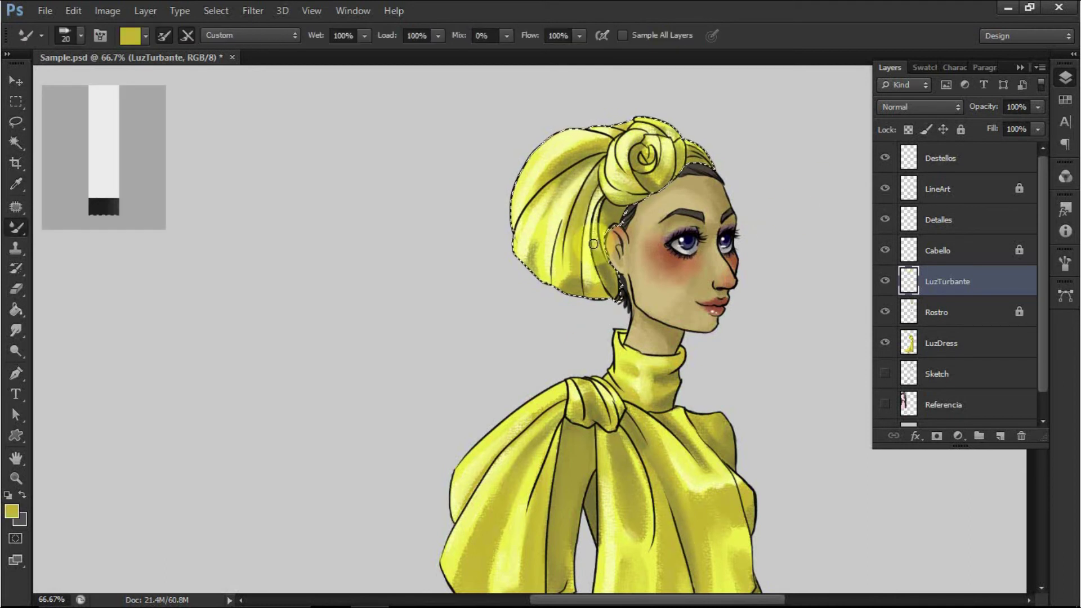
{"action": "left_click_drag", "start_coordinate": [541, 213], "coordinate": [624, 166]}
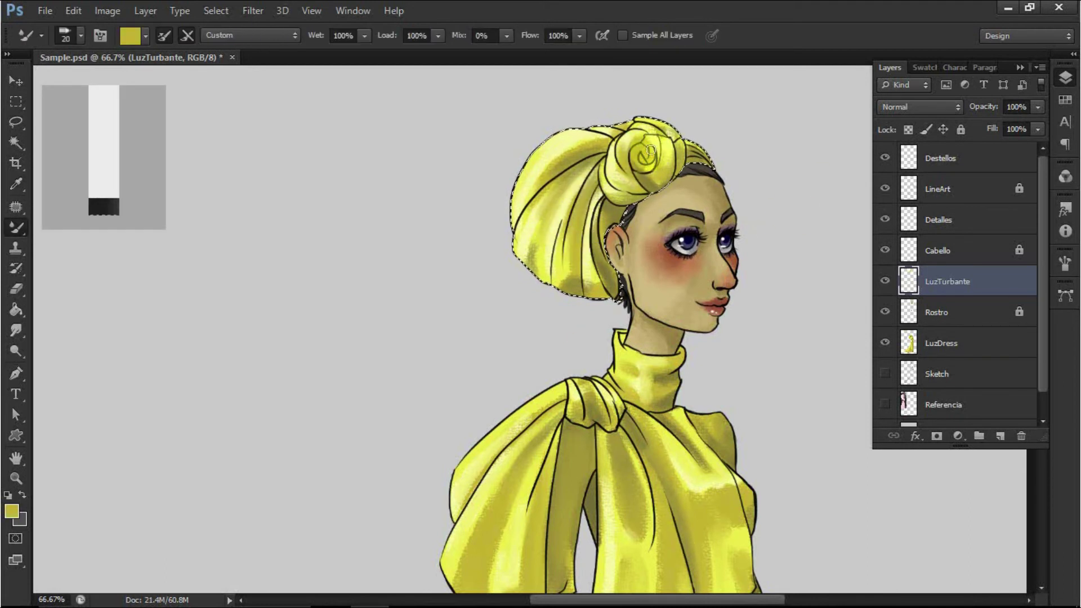
{"action": "key", "text": "ctrl+minus"}
{"action": "key", "text": "ctrl+minus"}
{"action": "key", "text": "ctrl+minus"}
{"action": "left_click_drag", "start_coordinate": [799, 275], "coordinate": [677, 177]}
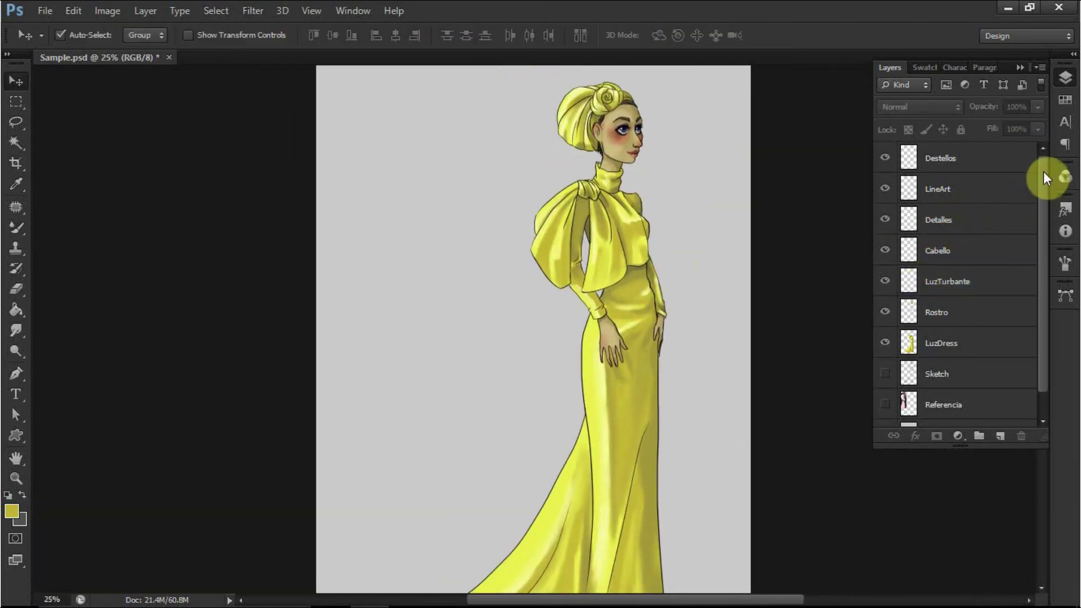
- Group the layers from Destellos down to LuzDress and duplicate the group
{"action": "left_click", "coordinate": [964, 162]}
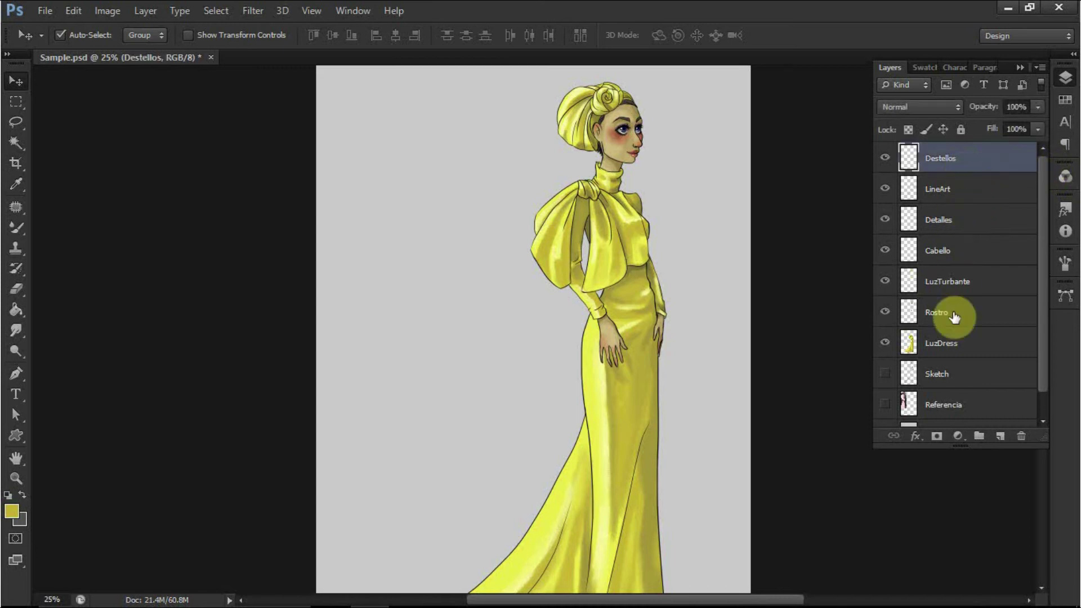
{"action": "left_click", "coordinate": [960, 344], "text": "shift"}
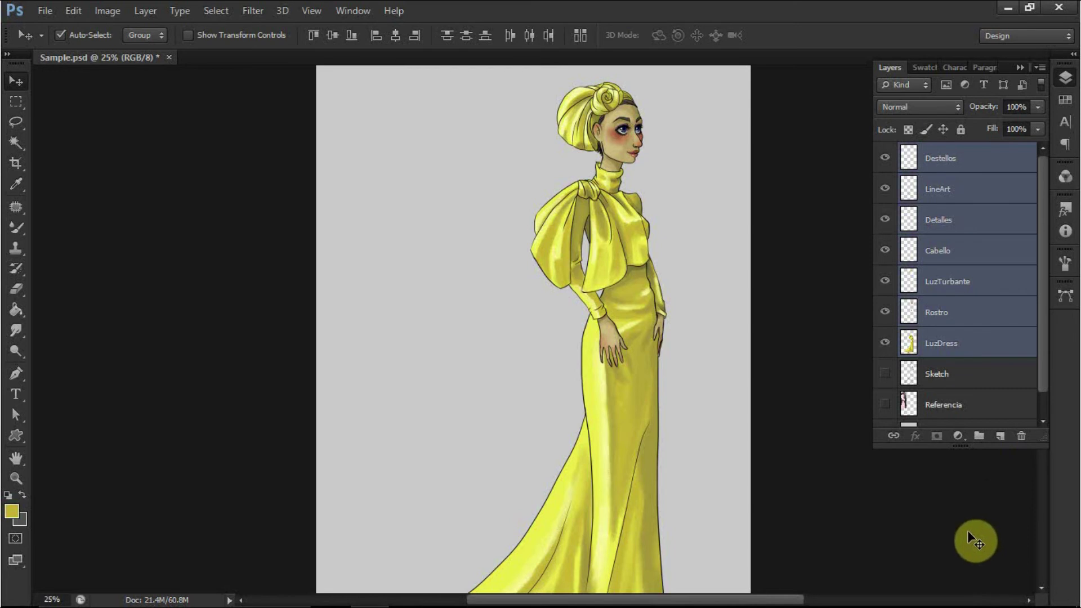
{"action": "key", "text": "ctrl+g"}
{"action": "left_click_drag", "start_coordinate": [951, 151], "coordinate": [1000, 436]}
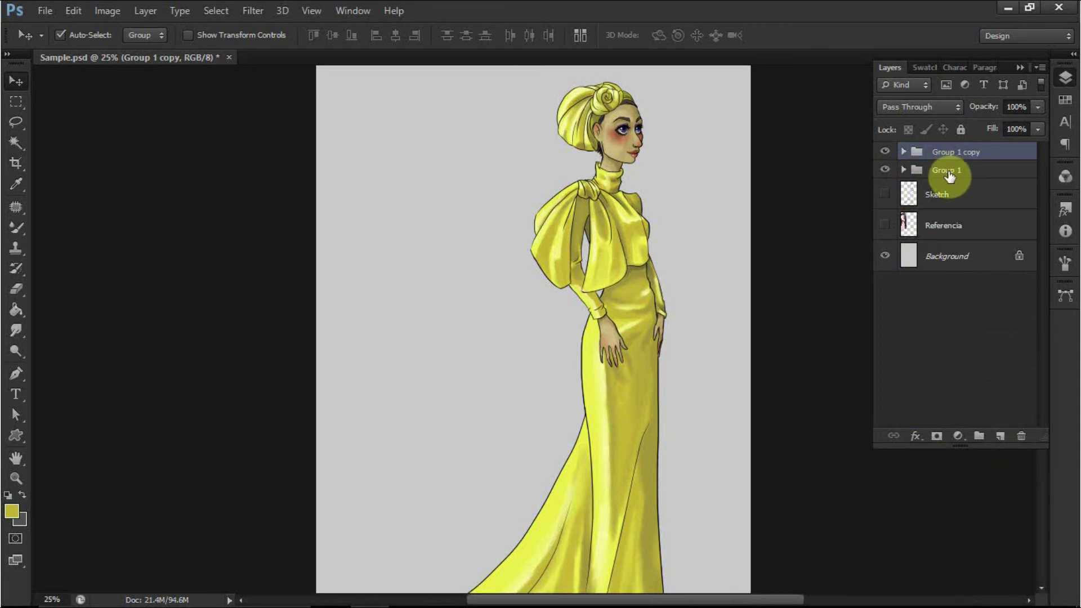
- Rename the first group as Original and select its copy
{"action": "double_click", "coordinate": [948, 172]}
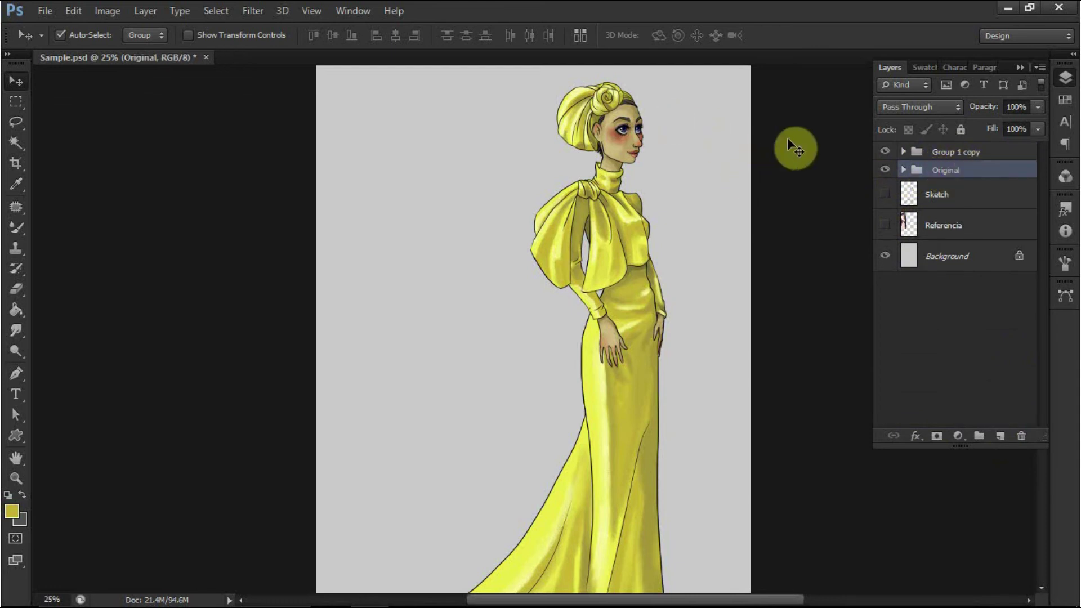
{"action": "left_click", "coordinate": [950, 152]}
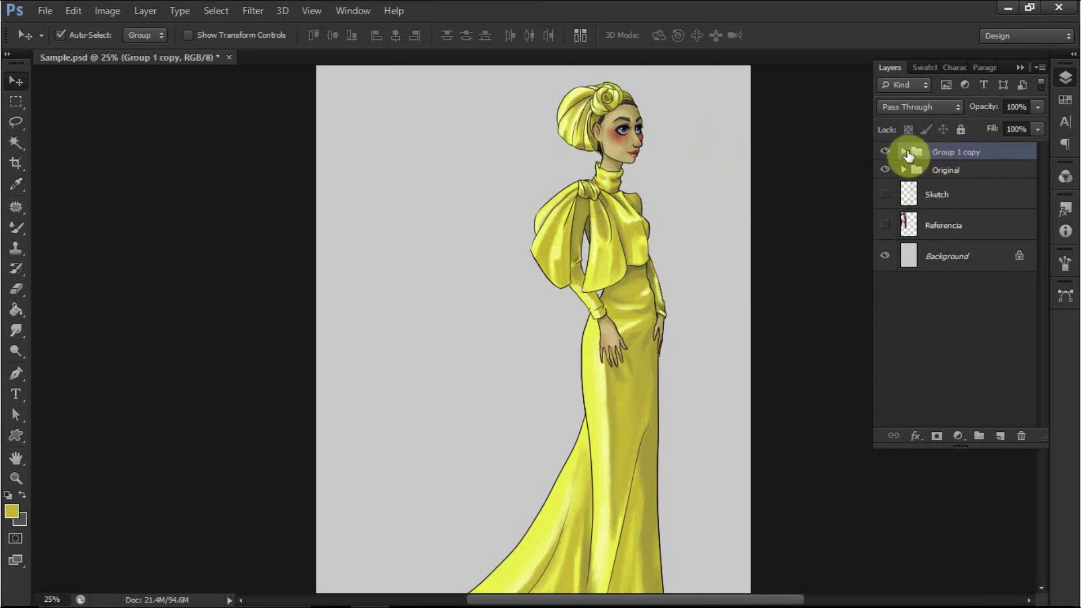
- Merge Group 1 copy into a single layer and load the figure's outline as a selection
{"action": "right_click", "coordinate": [941, 157]}
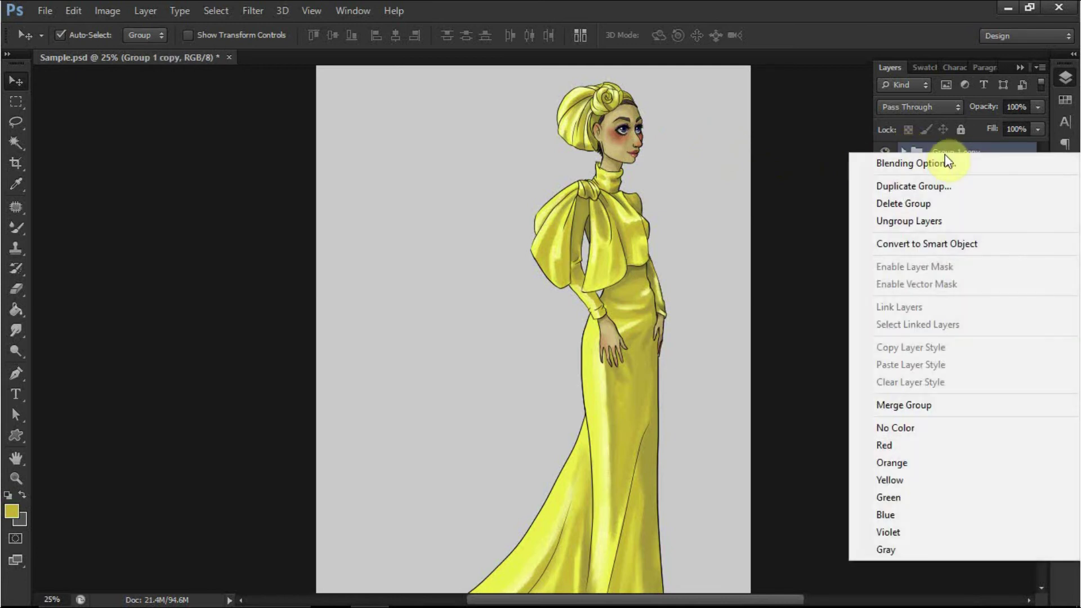
{"action": "left_click", "coordinate": [932, 405]}
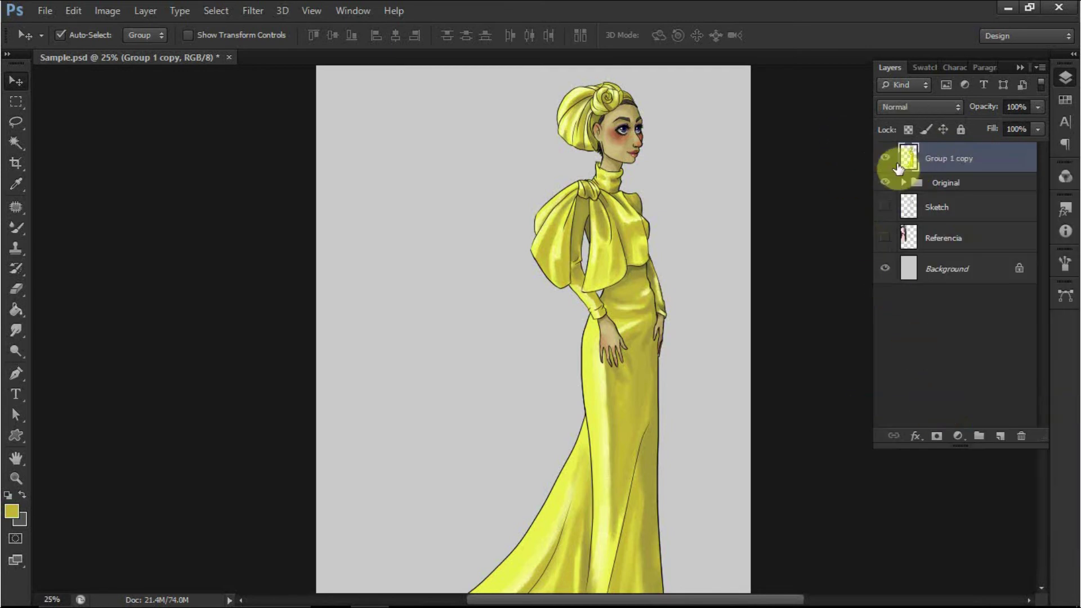
{"action": "left_click", "coordinate": [928, 163]}
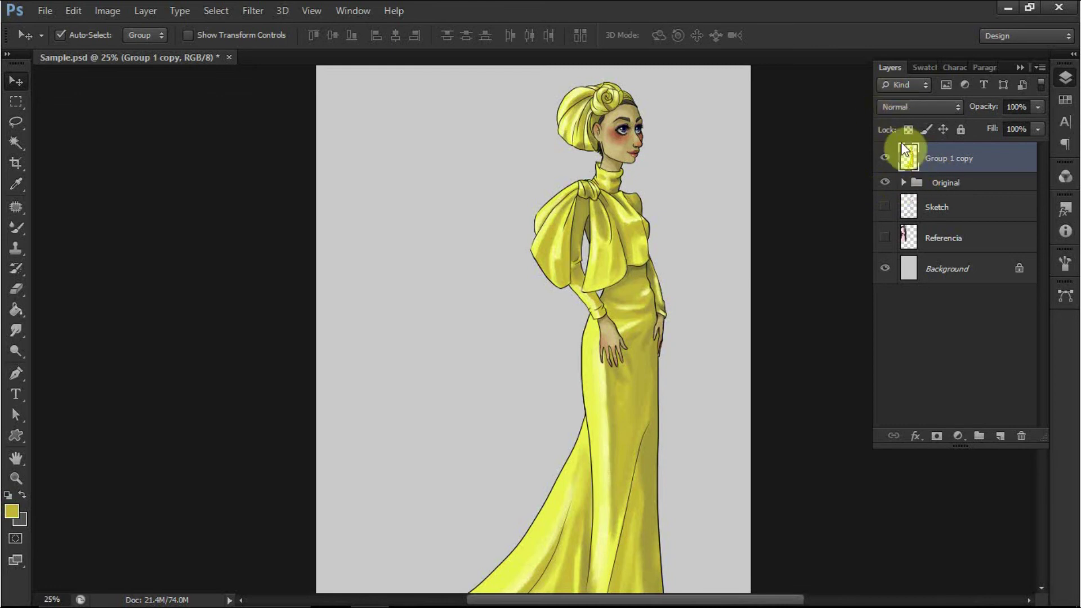
{"action": "left_click", "coordinate": [911, 162], "text": "ctrl"}
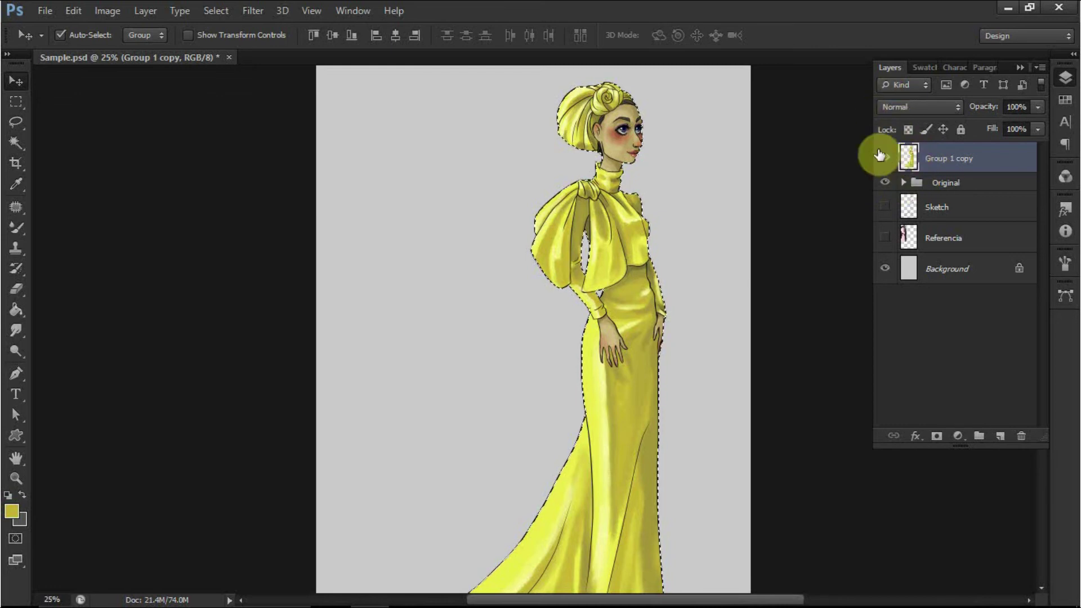
{"action": "left_click_drag", "start_coordinate": [700, 259], "coordinate": [695, 372]}
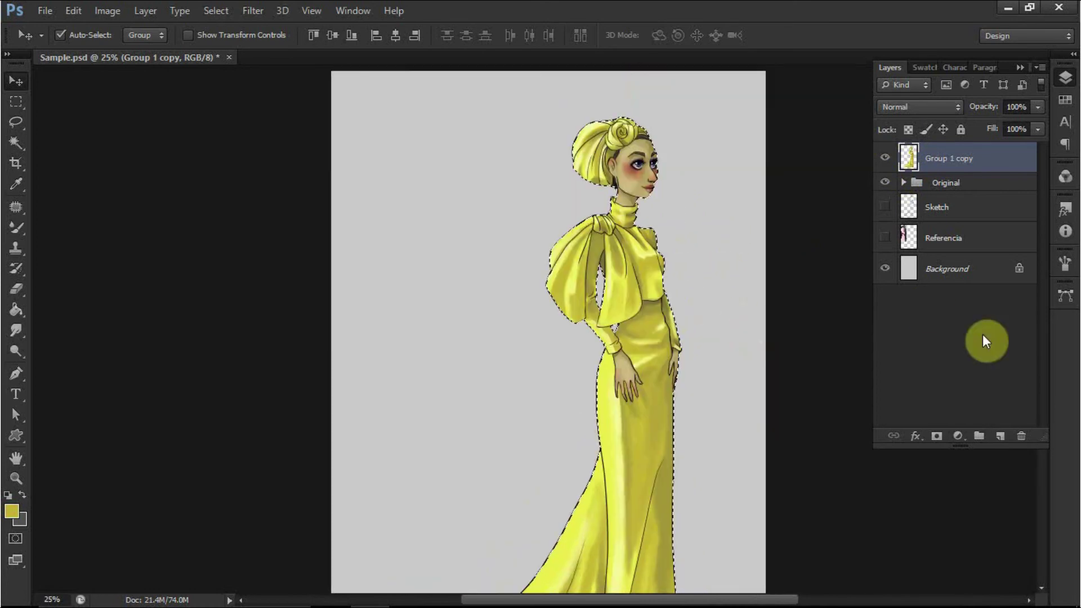
- Add a new layer above Group 1 copy and set its blend mode to Screen
{"action": "left_click", "coordinate": [1001, 436]}
{"action": "double_click", "coordinate": [963, 147]}
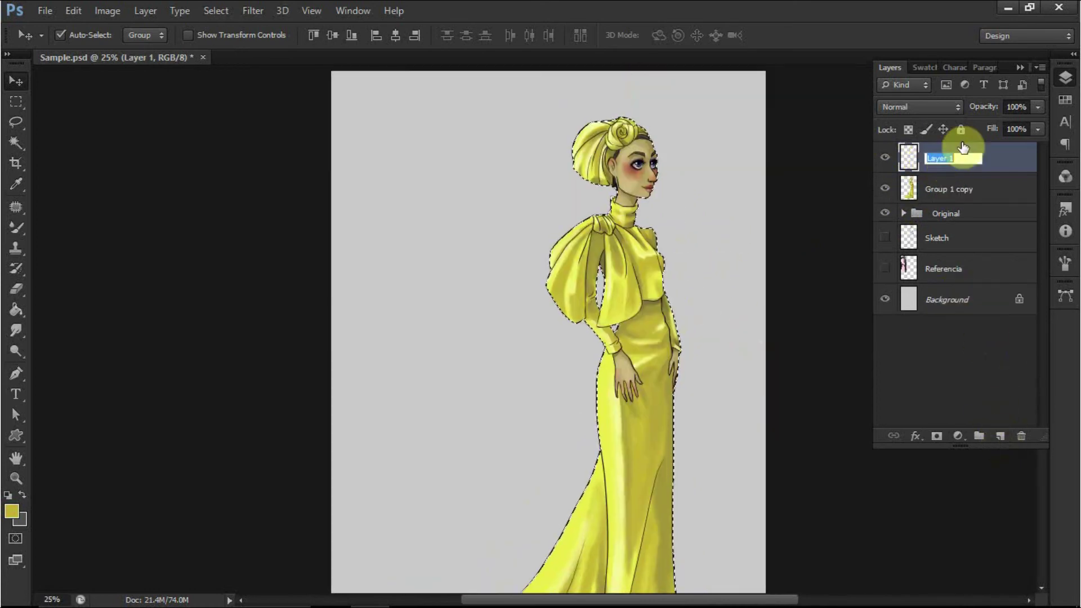
{"action": "type", "text": "Luz Ambiental"}
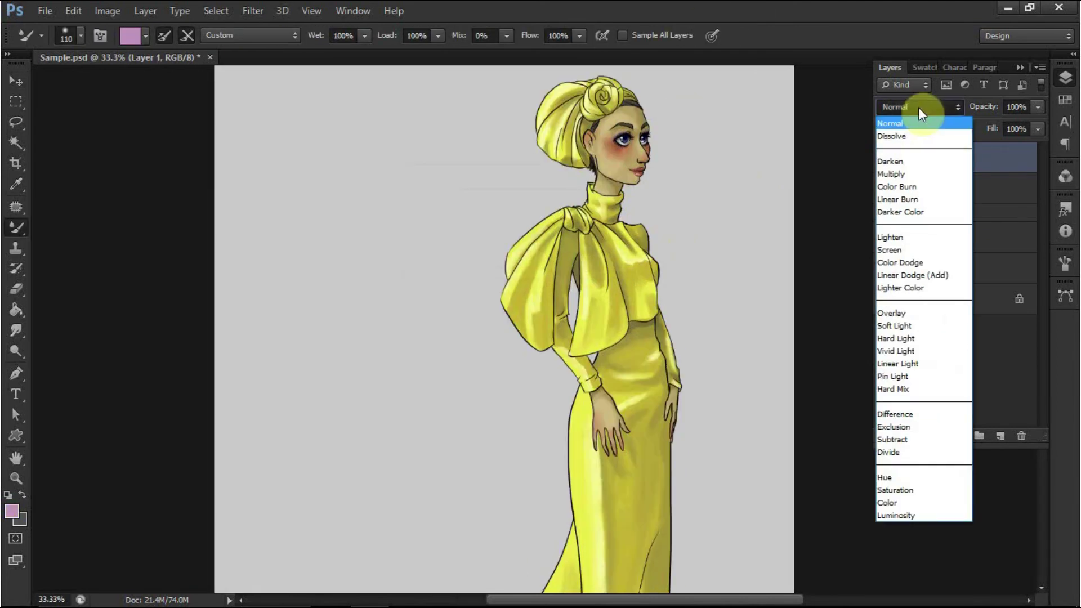
{"action": "left_click", "coordinate": [920, 249]}
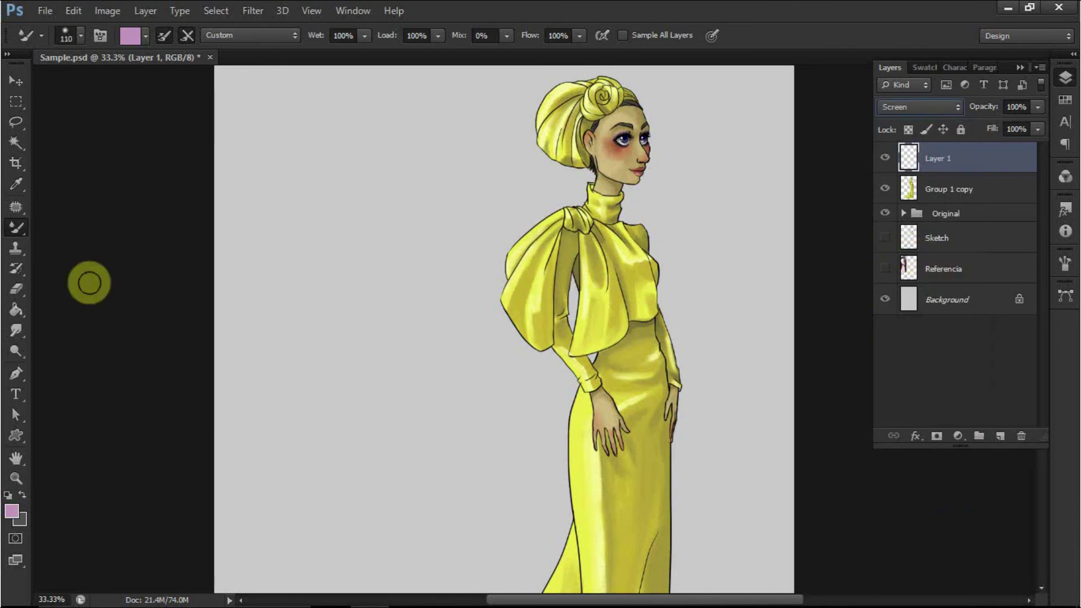
- Switch from the Mixer Brush to the regular Brush tool and set the Hard Round Pressure Size tip to 127 px
{"action": "left_click", "coordinate": [42, 37]}
{"action": "left_click", "coordinate": [41, 35]}
{"action": "left_click", "coordinate": [19, 228]}
{"action": "left_click", "coordinate": [56, 225]}
{"action": "left_click", "coordinate": [79, 34]}
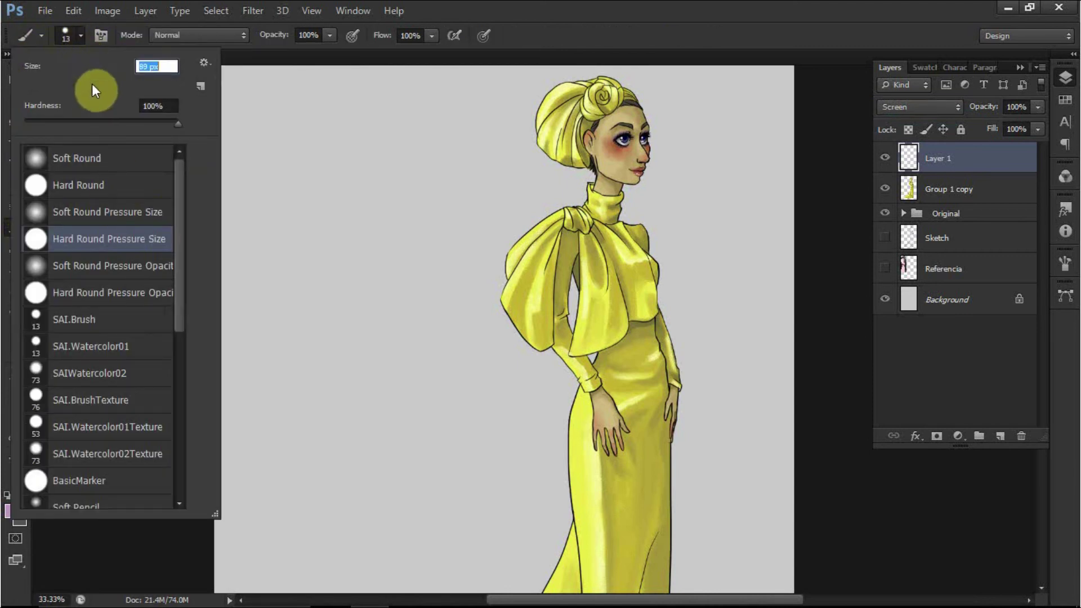
{"action": "left_click_drag", "start_coordinate": [94, 84], "coordinate": [92, 86]}
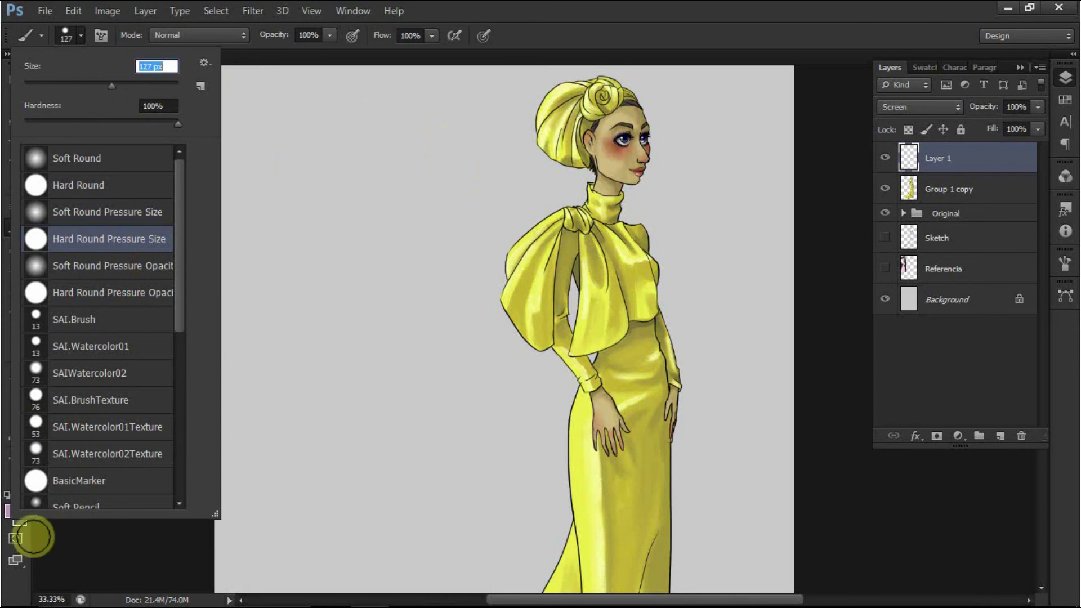
{"action": "left_click", "coordinate": [16, 539]}
{"action": "left_click", "coordinate": [12, 510]}
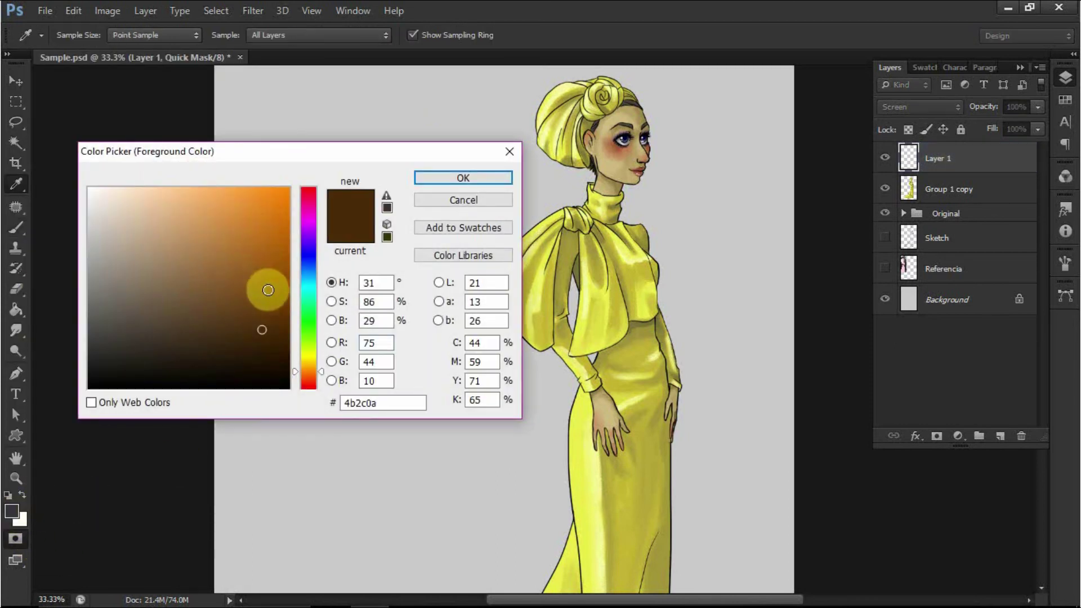
{"action": "left_click", "coordinate": [446, 203]}
{"action": "left_click", "coordinate": [17, 538]}
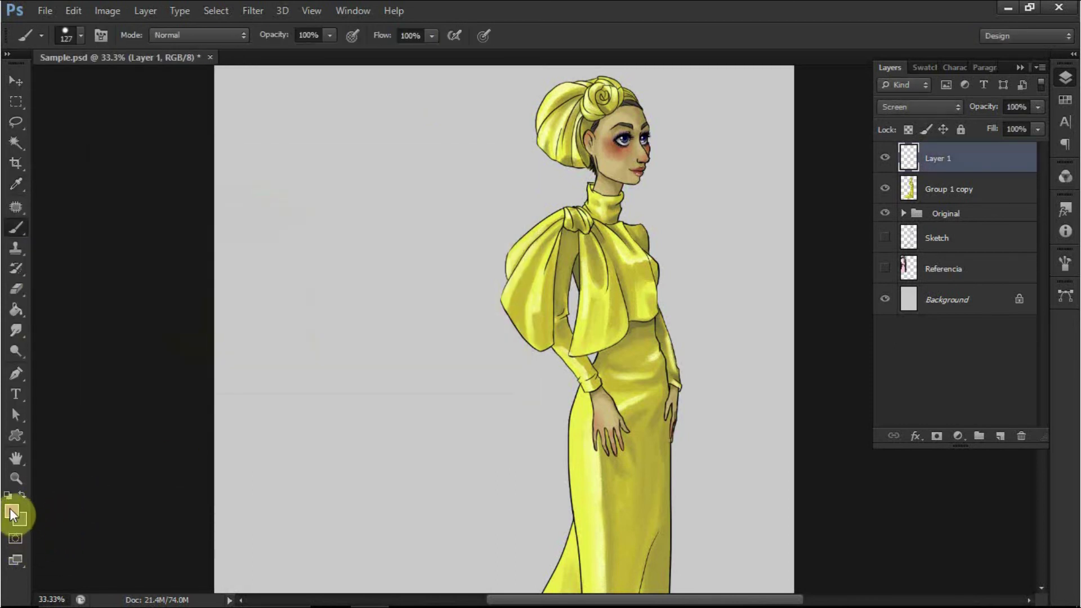
- Change the foreground color to a more saturated purple
{"action": "left_click", "coordinate": [12, 512]}
{"action": "left_click", "coordinate": [228, 227]}
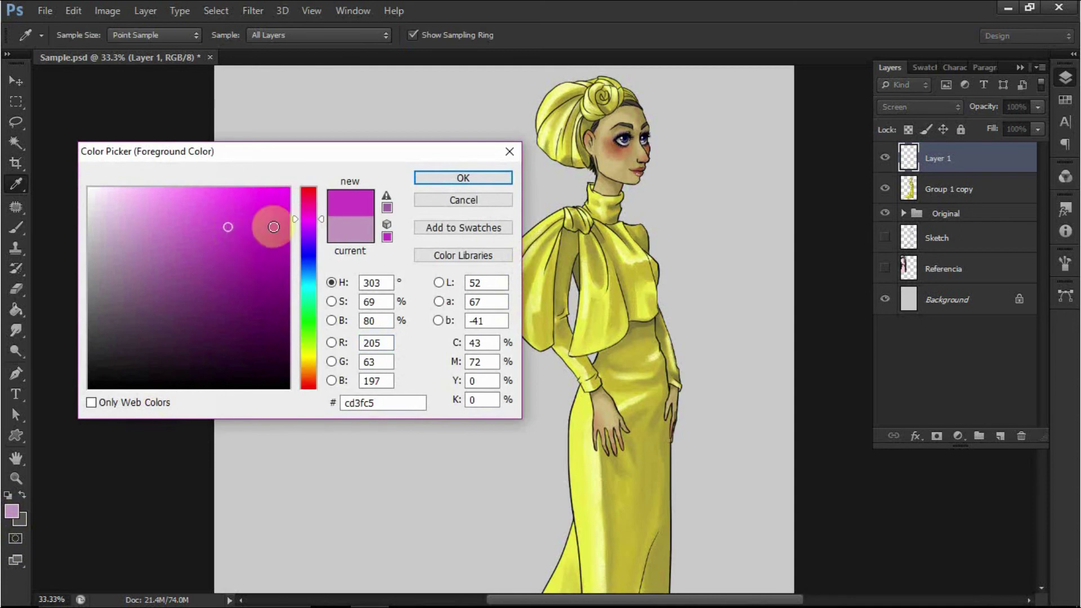
{"action": "left_click", "coordinate": [431, 186]}
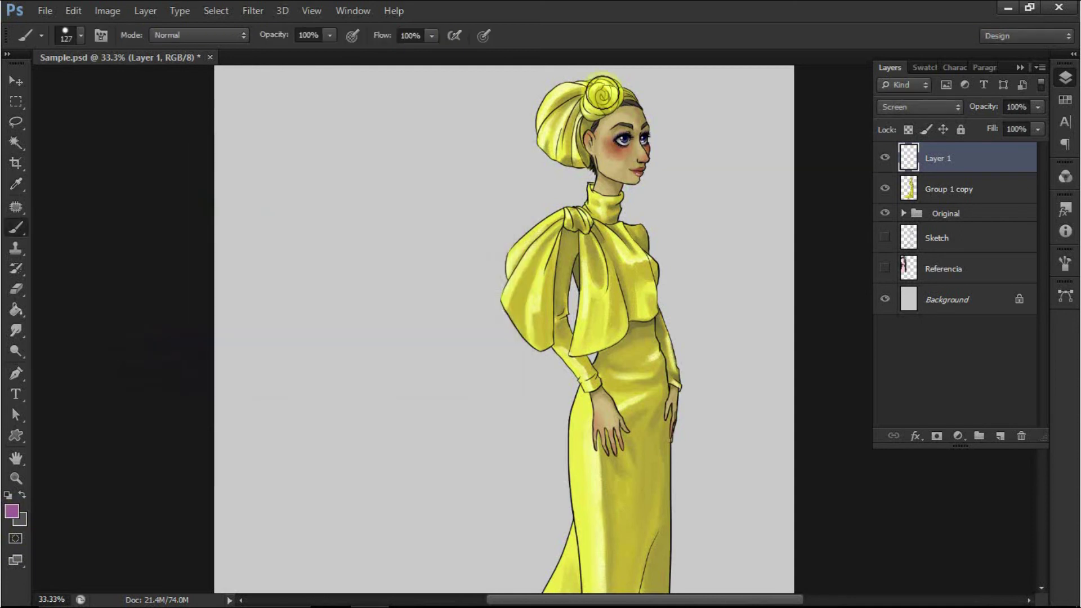
- Select the outline of Group 1 copy and set the brush to Soft Round Pressure Opacity at 215 px
{"action": "left_click", "coordinate": [909, 188], "text": "ctrl"}
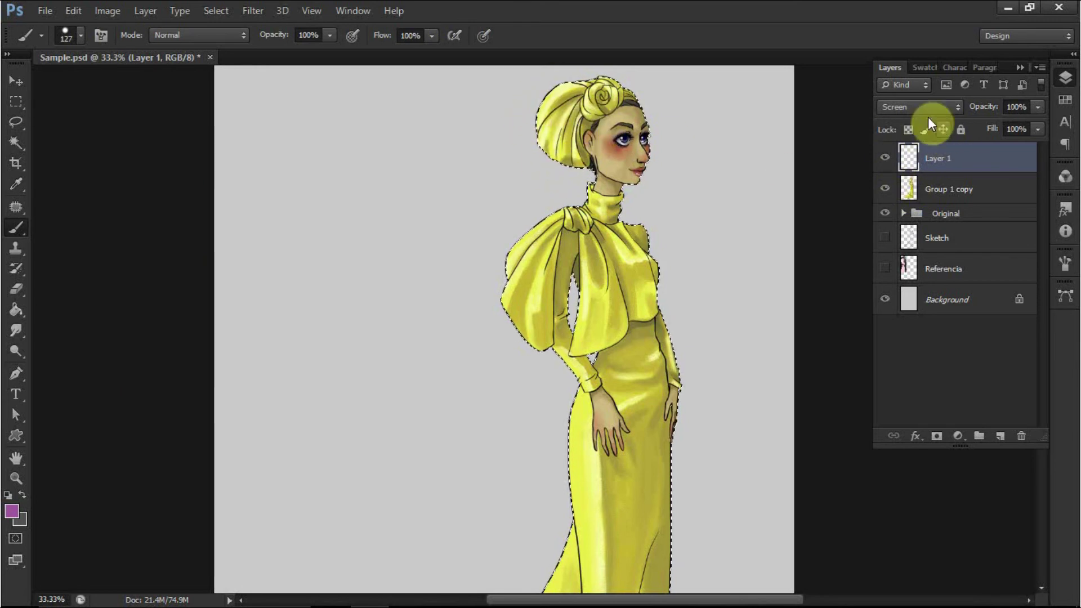
{"action": "right_click", "coordinate": [625, 129]}
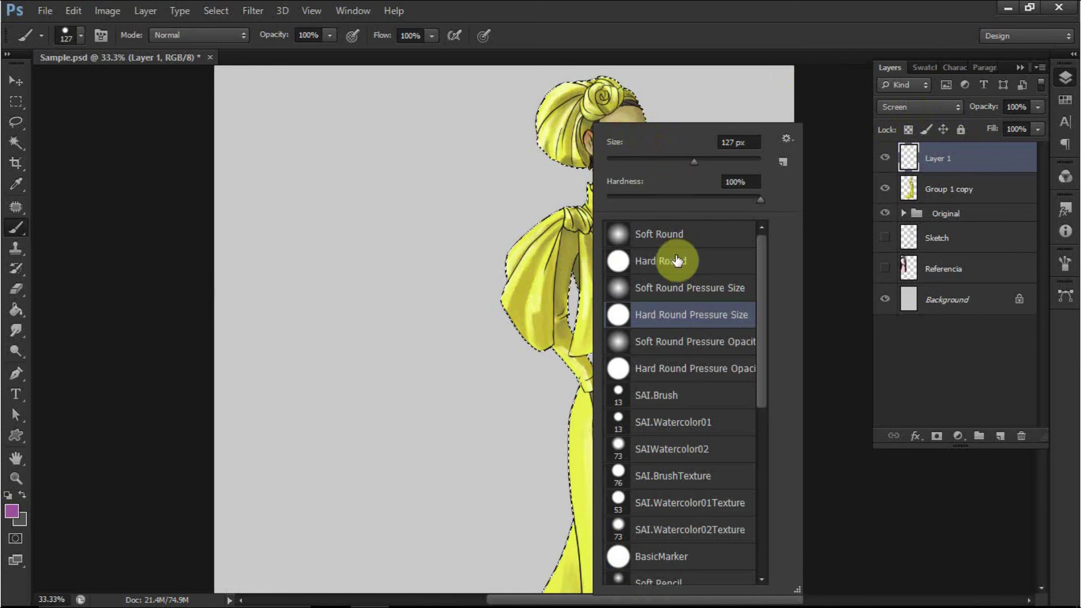
{"action": "left_click", "coordinate": [697, 341]}
{"action": "left_click", "coordinate": [725, 162]}
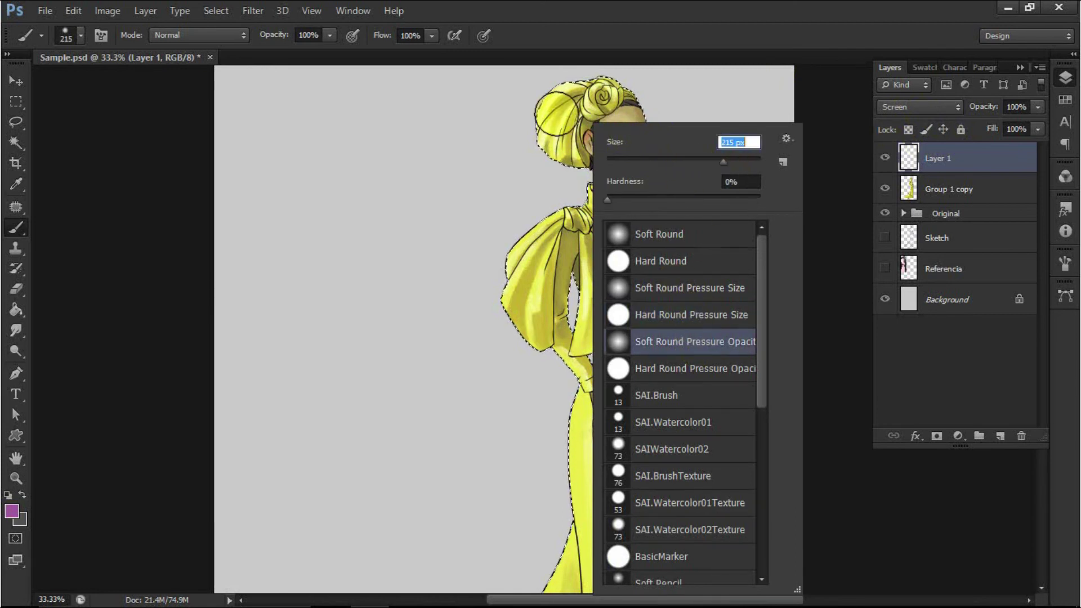
{"action": "key", "text": "Return"}
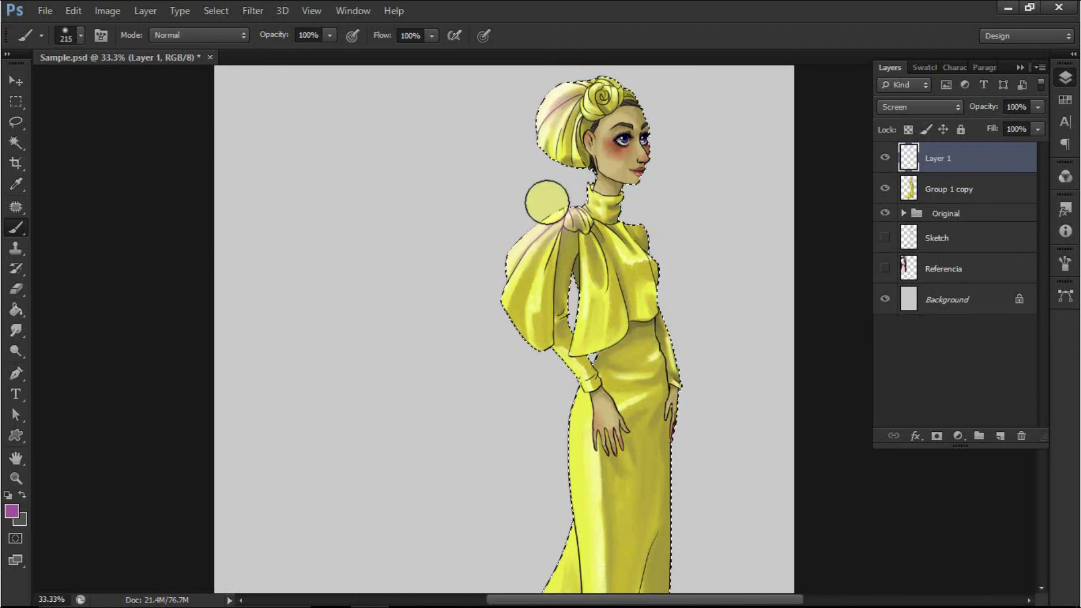
- Paint purple ambient light along the back edges of the turban, sleeve bow, skirt and train on the Screen layer
{"action": "left_click_drag", "start_coordinate": [612, 369], "coordinate": [620, 151]}
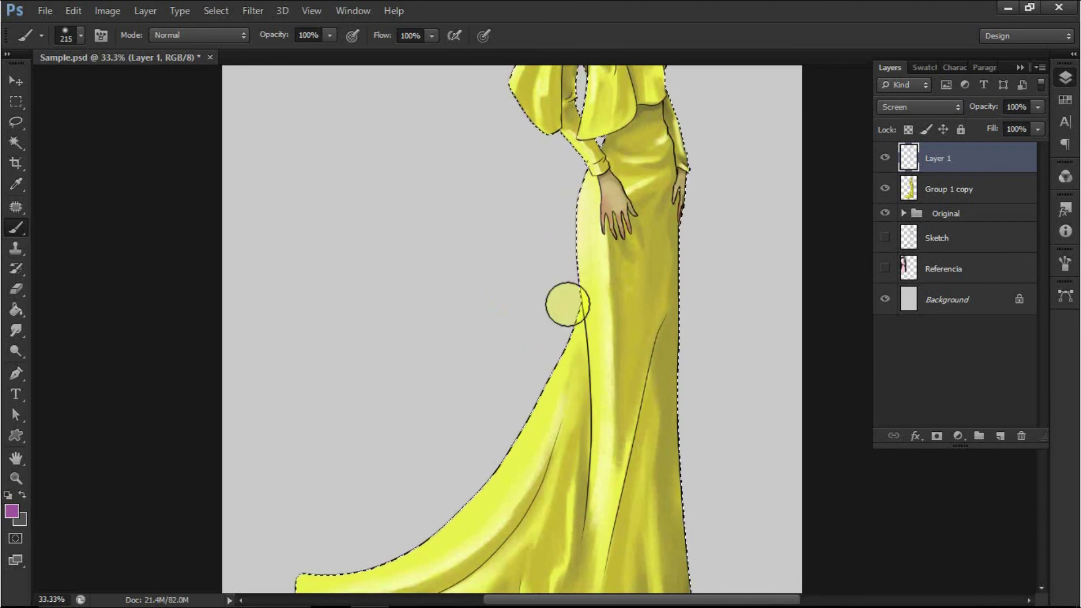
{"action": "left_click_drag", "start_coordinate": [575, 294], "coordinate": [463, 507]}
{"action": "left_click_drag", "start_coordinate": [562, 343], "coordinate": [402, 544]}
{"action": "left_click_drag", "start_coordinate": [547, 367], "coordinate": [542, 582]}
{"action": "left_click_drag", "start_coordinate": [677, 111], "coordinate": [693, 140]}
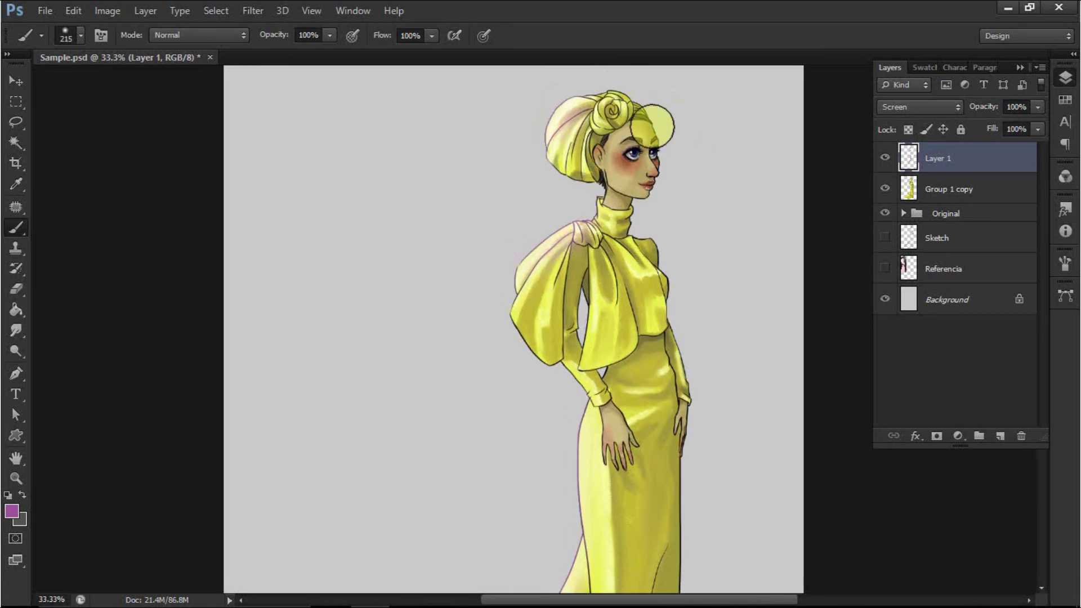
{"action": "key", "text": "ctrl+d"}
{"action": "key", "text": "ctrl+minus"}
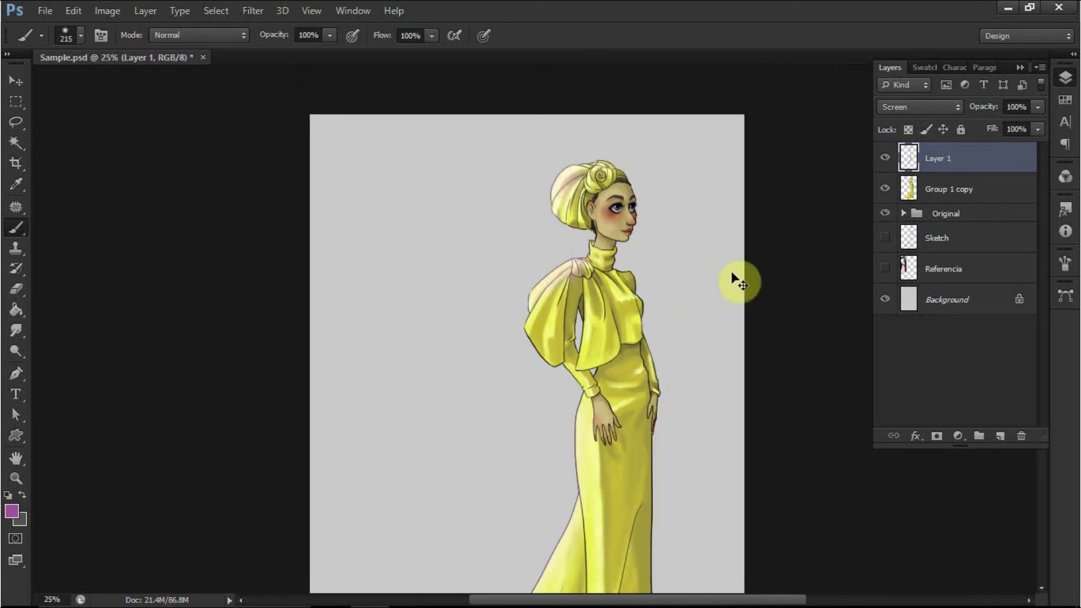
{"action": "key", "text": "ctrl+minus"}
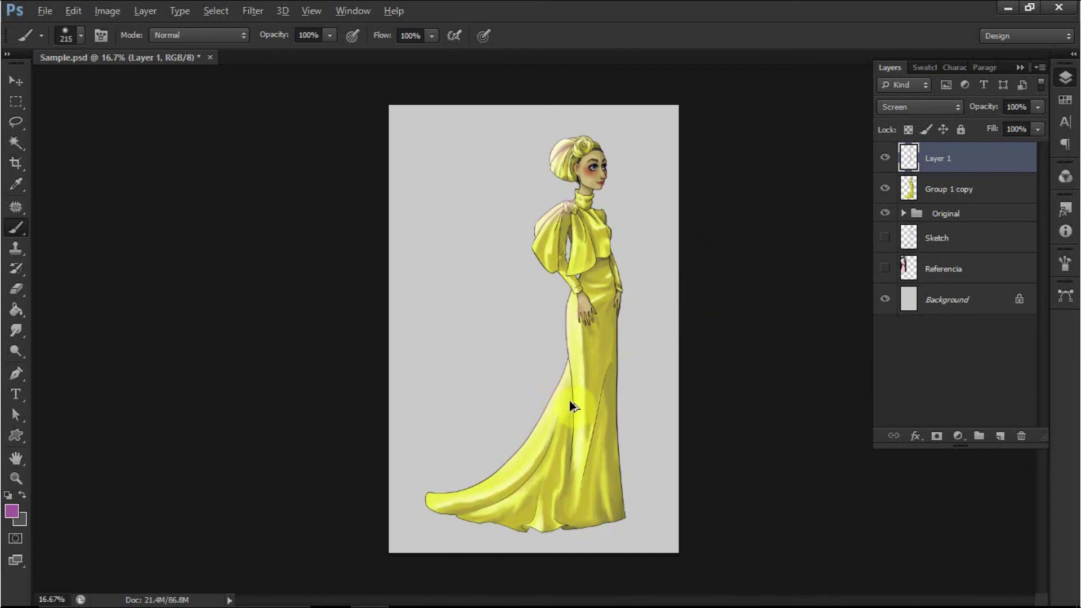
- Reduce the brush to 52 px and paint purple light on the far shoulder, nape and edge of the face
{"action": "key", "text": "ctrl+plus"}
{"action": "key", "text": "ctrl+plus"}
{"action": "key", "text": "ctrl+plus"}
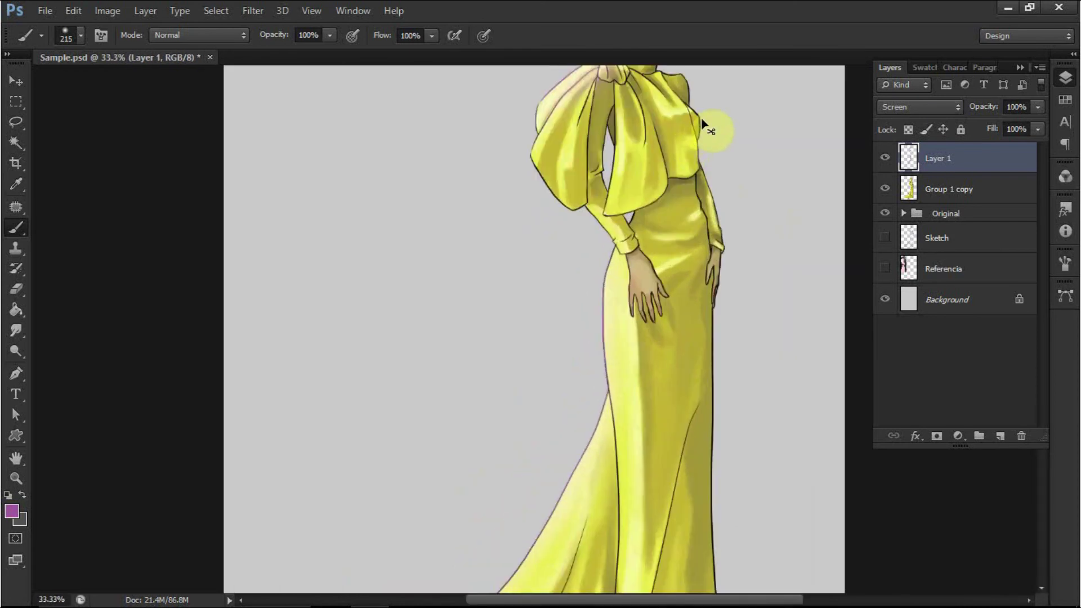
{"action": "left_click_drag", "start_coordinate": [725, 97], "coordinate": [586, 347]}
{"action": "right_click", "coordinate": [622, 271]}
{"action": "left_click", "coordinate": [675, 173]}
{"action": "left_click_drag", "start_coordinate": [587, 209], "coordinate": [610, 209]}
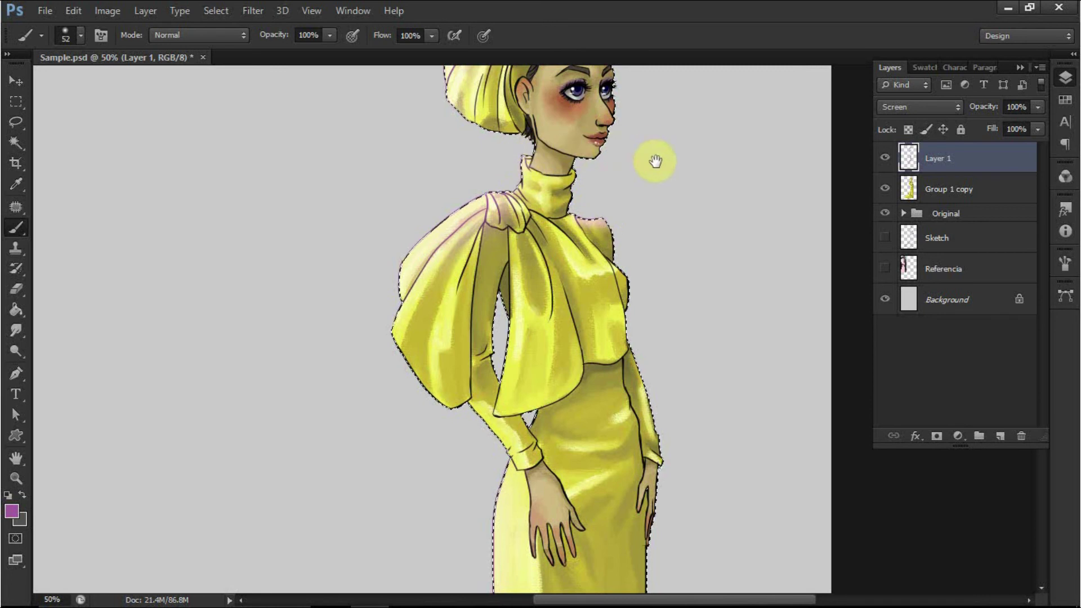
{"action": "scroll", "coordinate": [656, 197], "scroll_direction": "up", "scroll_amount": 3}
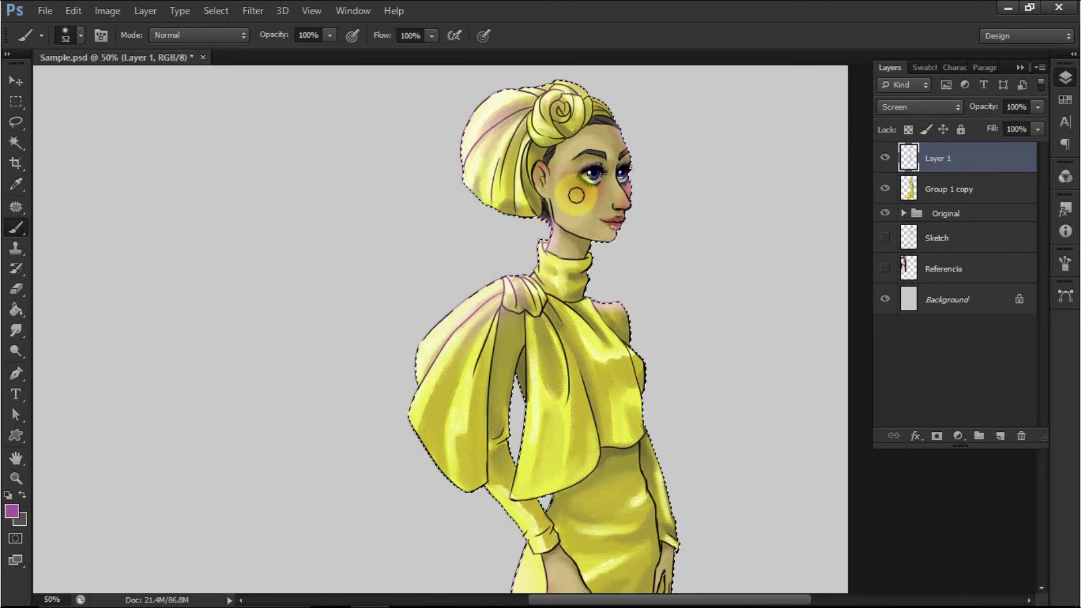
- Reduce the brush to 17 px and paint fine purple light on the turban's folds, the rosette and the shoulder bow
{"action": "key", "text": "ctrl+plus"}
{"action": "left_click_drag", "start_coordinate": [659, 129], "coordinate": [643, 224]}
{"action": "right_click", "coordinate": [655, 207]}
{"action": "left_click_drag", "start_coordinate": [705, 179], "coordinate": [690, 179]}
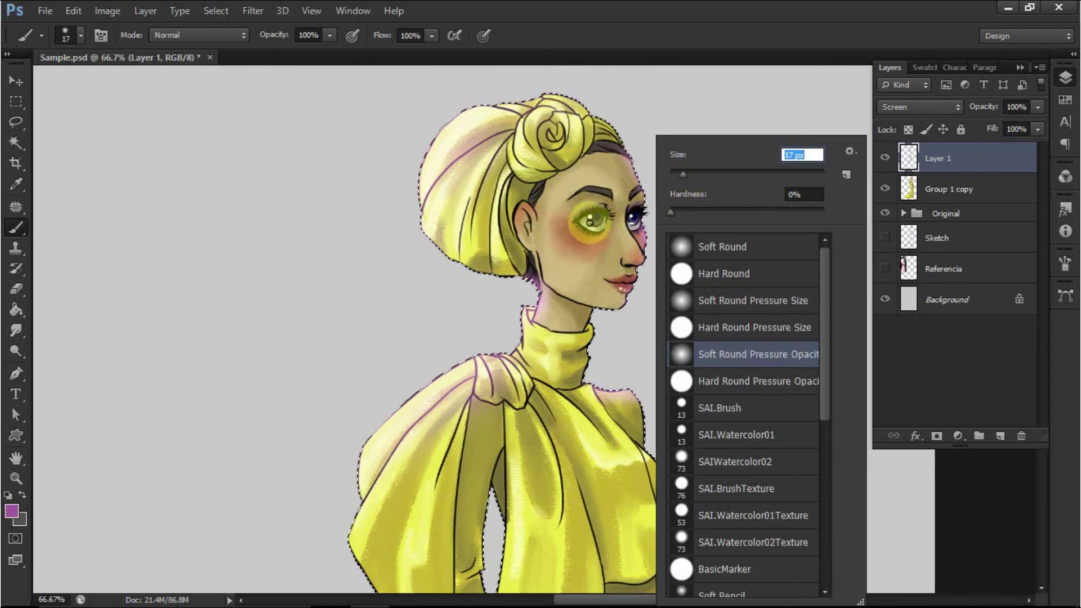
{"action": "key", "text": "Return"}
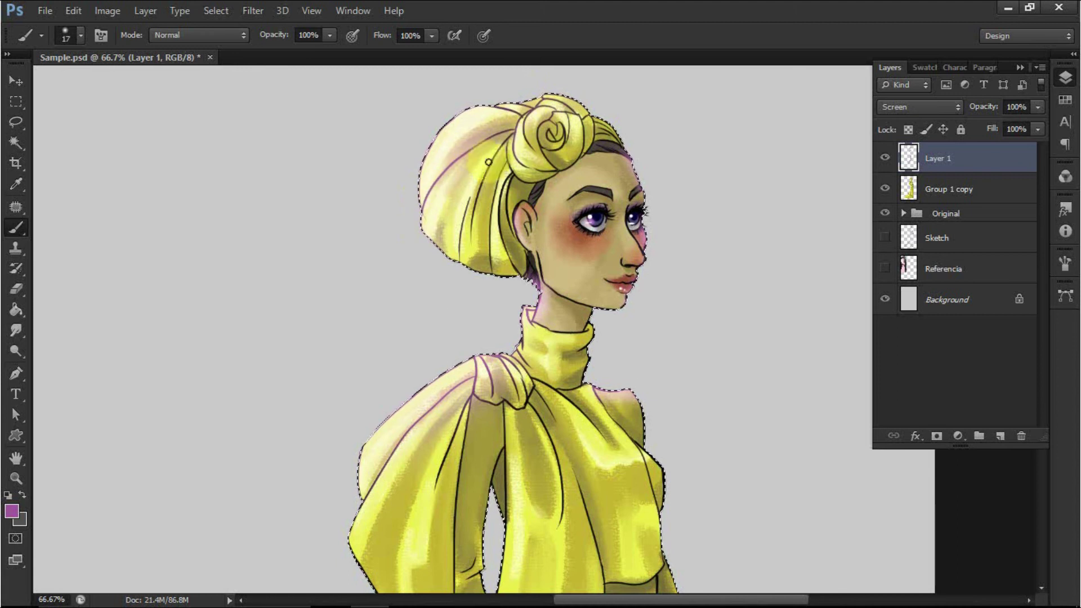
{"action": "left_click_drag", "start_coordinate": [490, 223], "coordinate": [495, 266]}
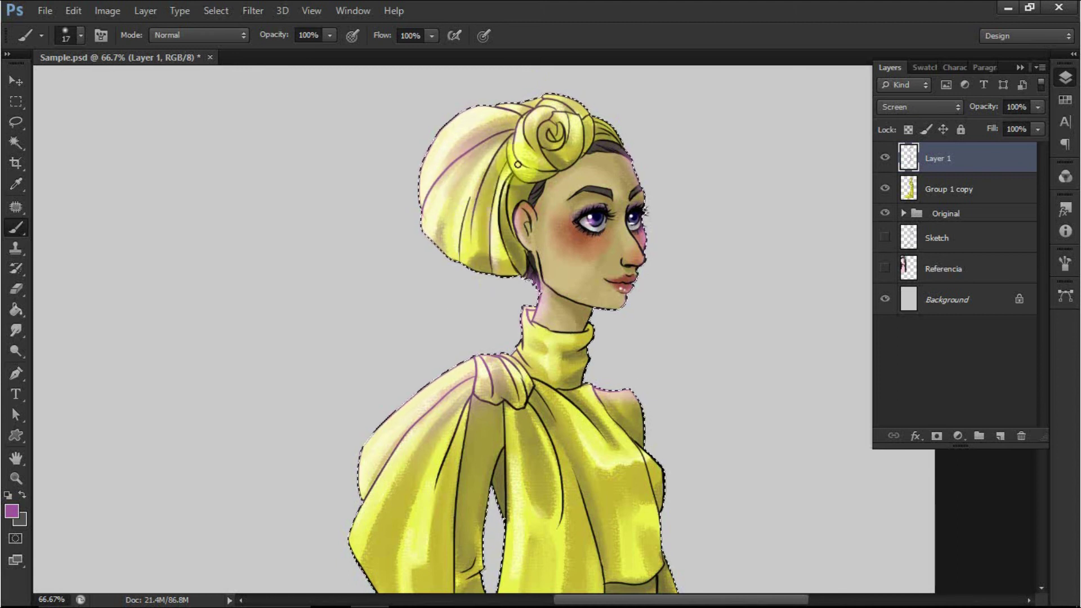
{"action": "left_click_drag", "start_coordinate": [539, 305], "coordinate": [595, 133]}
{"action": "left_click_drag", "start_coordinate": [525, 231], "coordinate": [533, 276]}
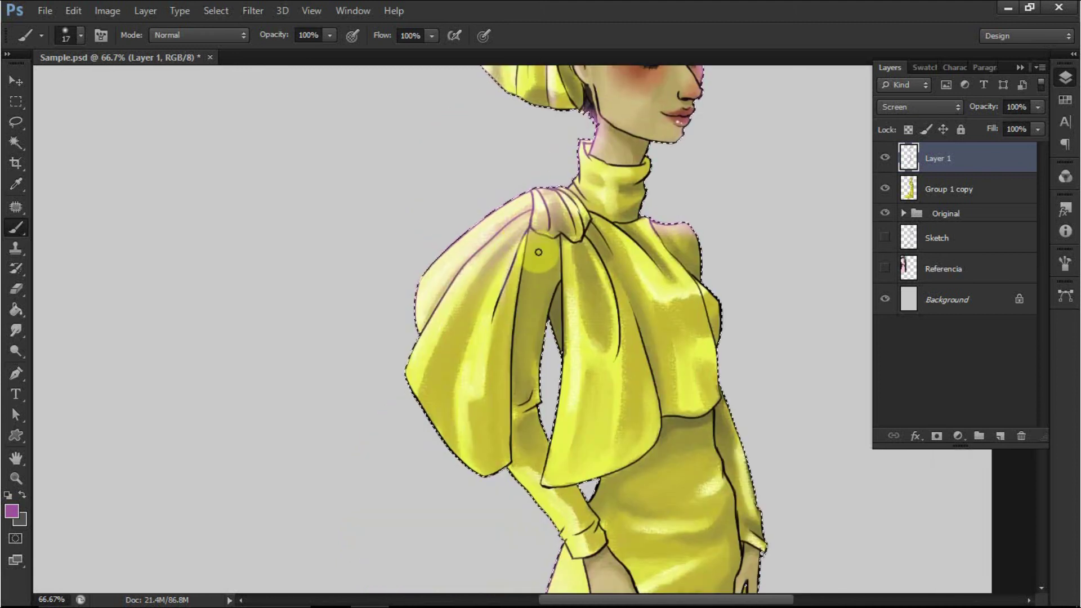
{"action": "left_click_drag", "start_coordinate": [565, 242], "coordinate": [572, 275]}
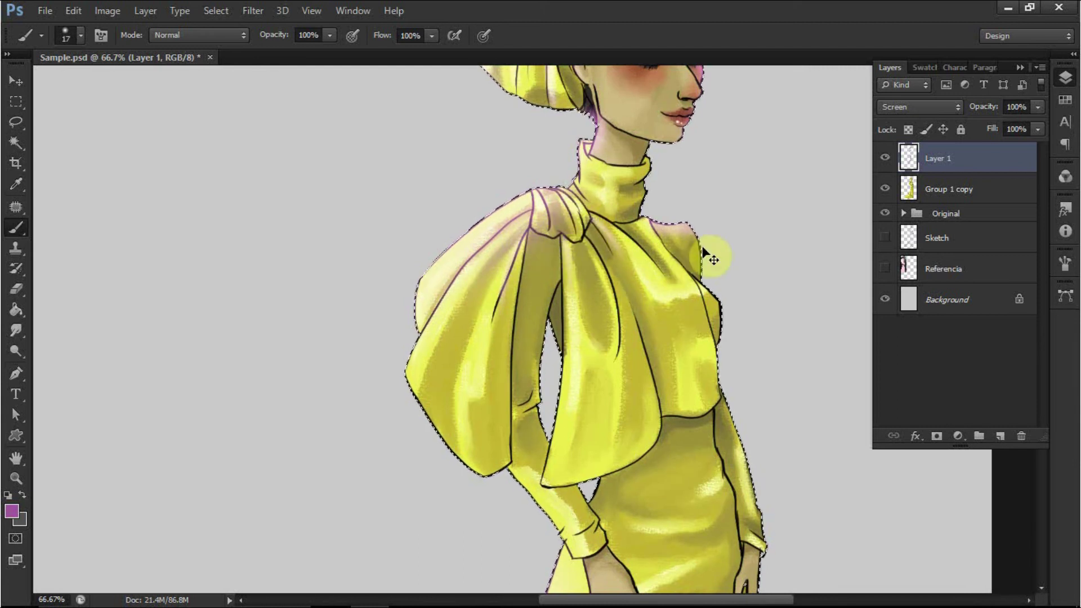
- Add a new layer directly above the Sketch layer and name it Fondo
{"action": "key", "text": "ctrl+minus"}
{"action": "key", "text": "ctrl+minus"}
{"action": "key", "text": "ctrl+minus"}
{"action": "left_click_drag", "start_coordinate": [657, 270], "coordinate": [643, 214]}
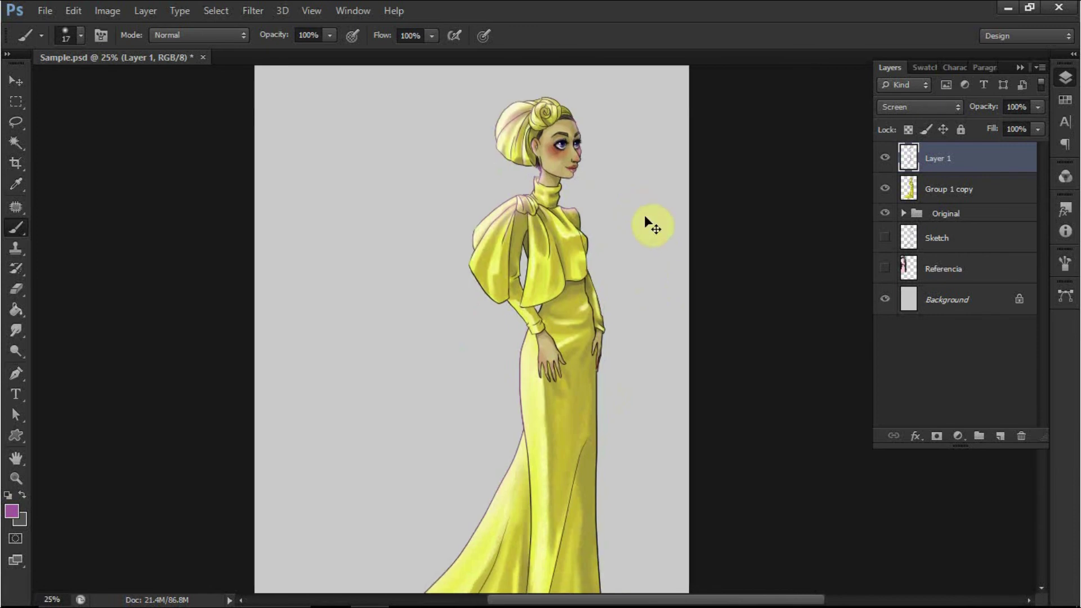
{"action": "key", "text": "ctrl+minus"}
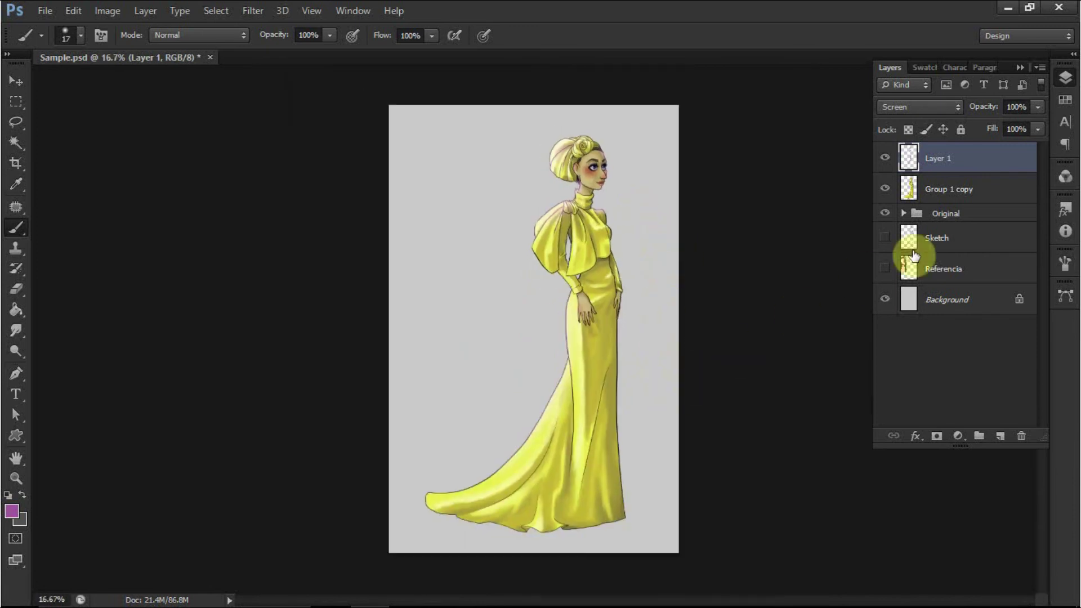
{"action": "left_click", "coordinate": [957, 307]}
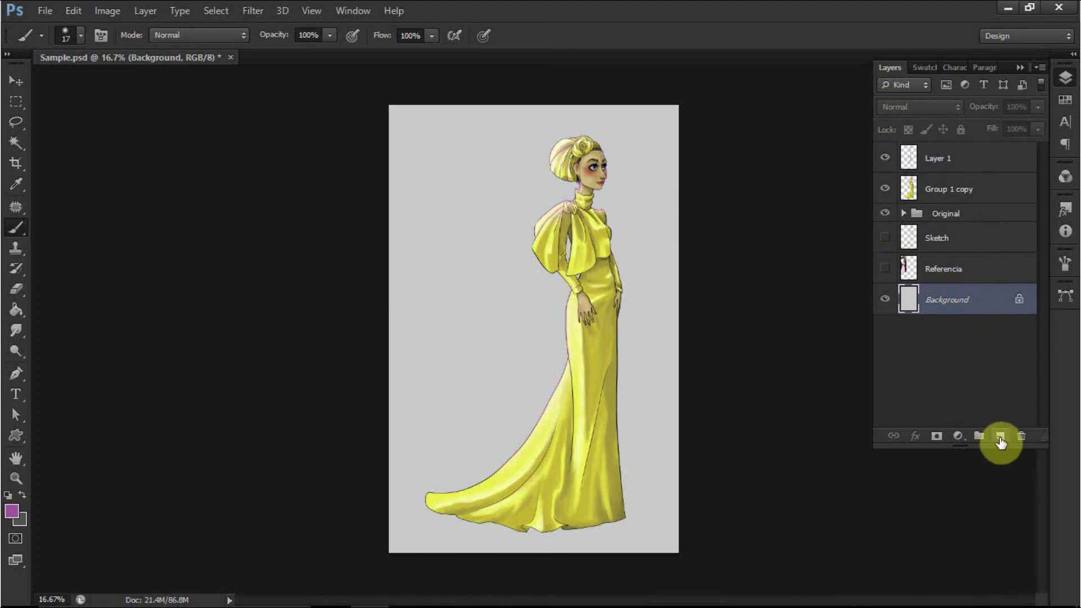
{"action": "left_click", "coordinate": [993, 238]}
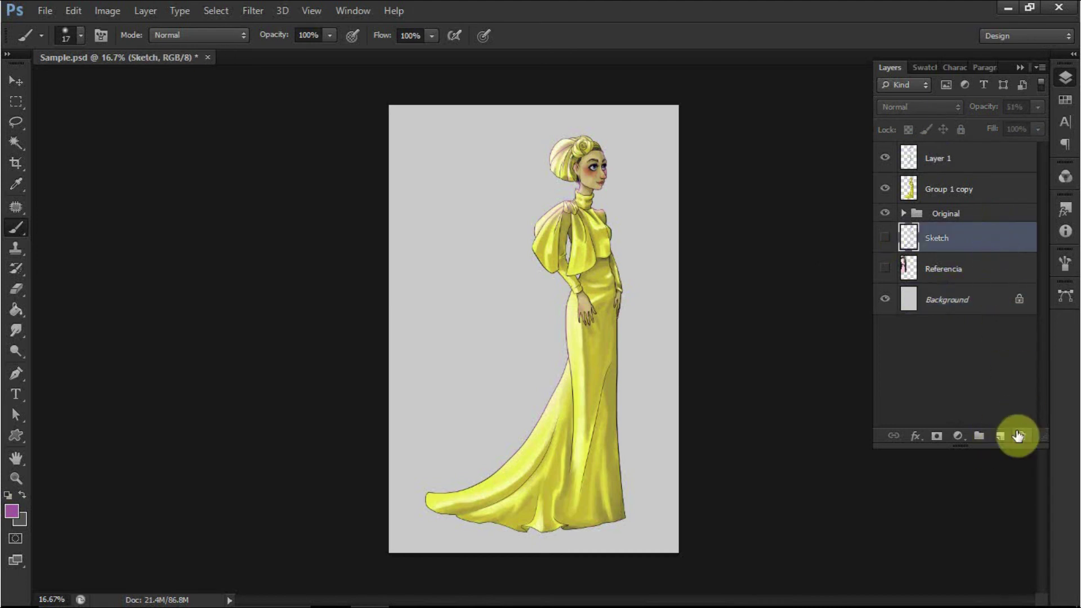
{"action": "left_click", "coordinate": [1001, 439]}
{"action": "double_click", "coordinate": [939, 238]}
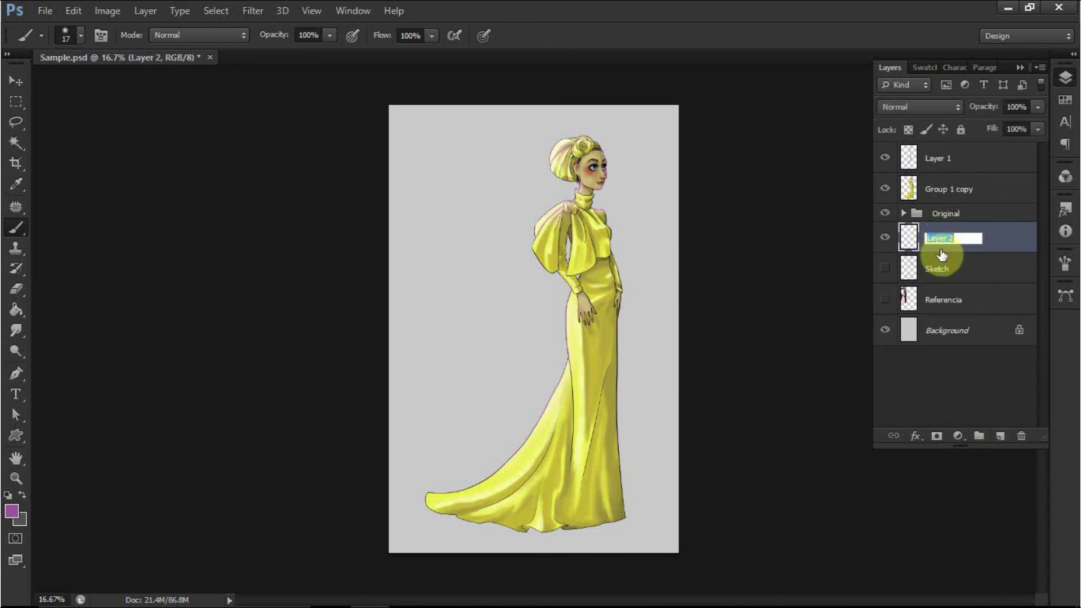
{"action": "type", "text": "Fondo"}
{"action": "key", "text": "Return"}
- Choose the Oil Pastel-Soft Opaque brush preset and set the foreground colour to greyish purple #665664
{"action": "key", "text": "ctrl+plus"}
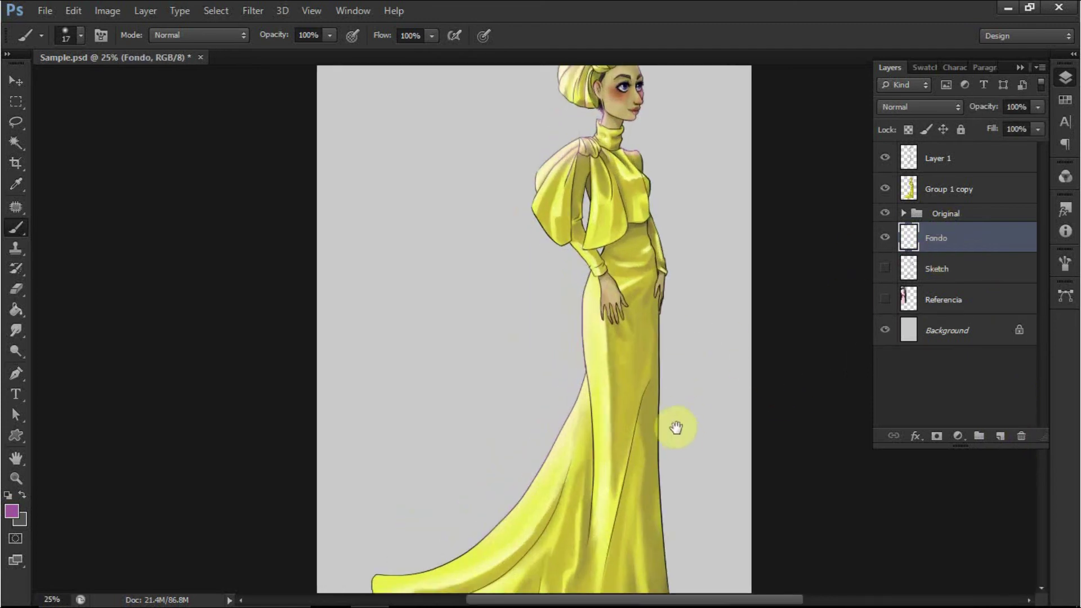
{"action": "left_click_drag", "start_coordinate": [683, 436], "coordinate": [649, 308]}
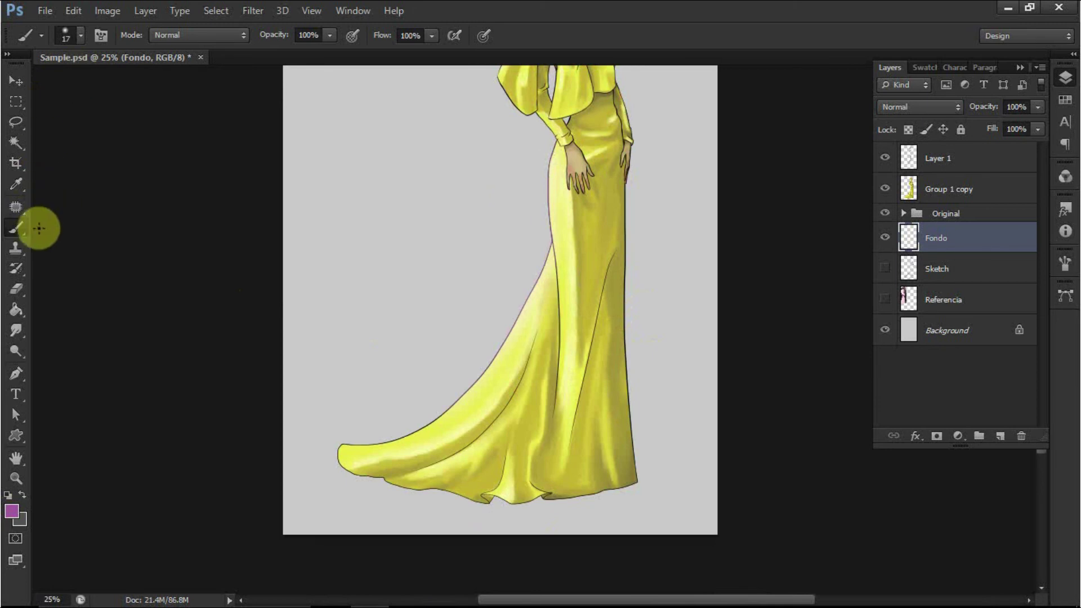
{"action": "left_click", "coordinate": [35, 36]}
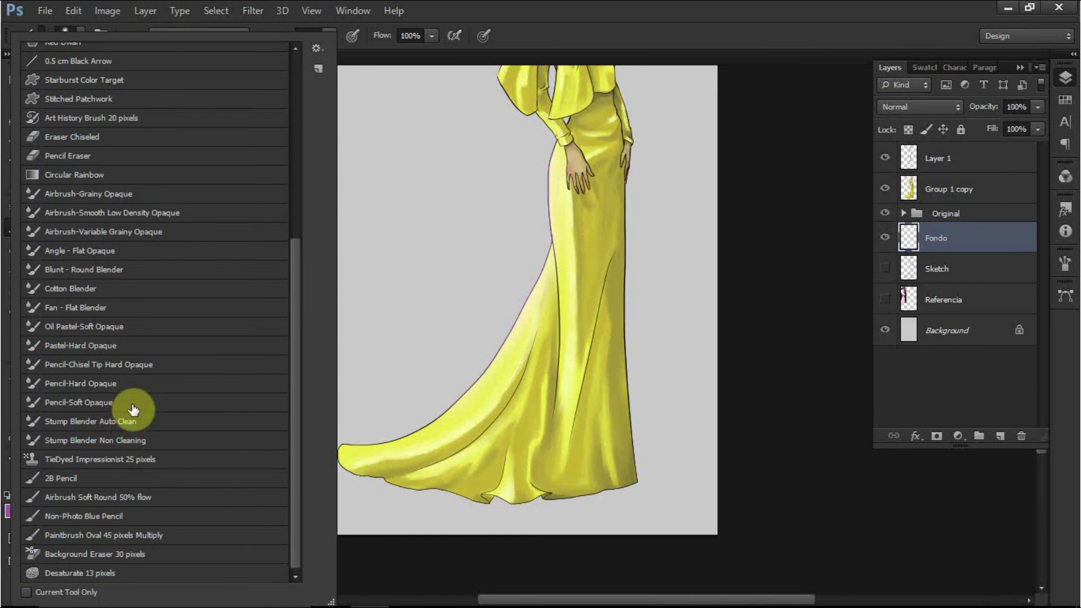
{"action": "left_click", "coordinate": [125, 330]}
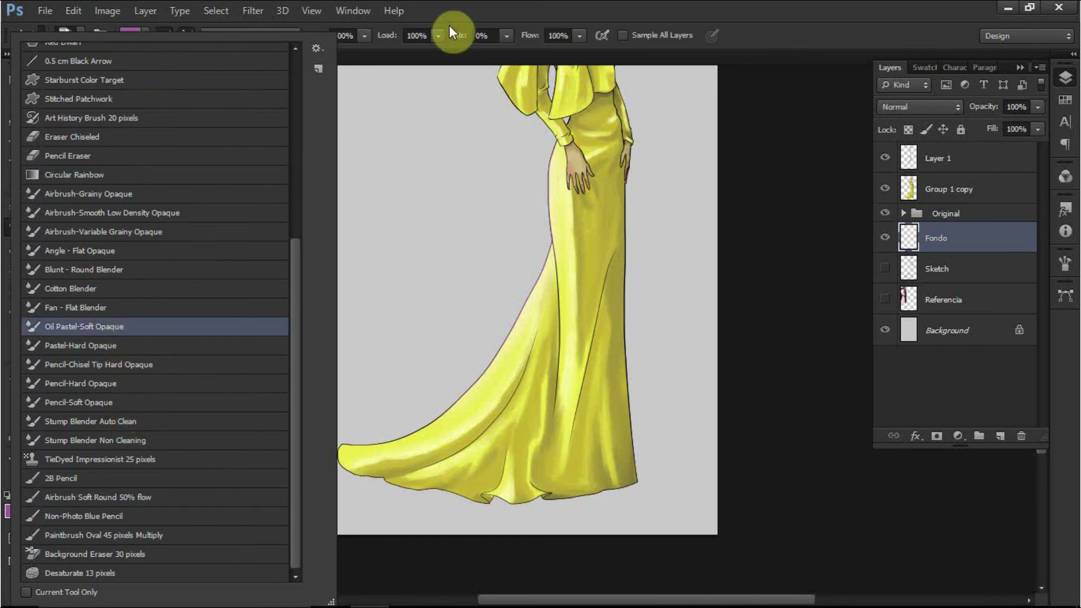
{"action": "left_click", "coordinate": [432, 48]}
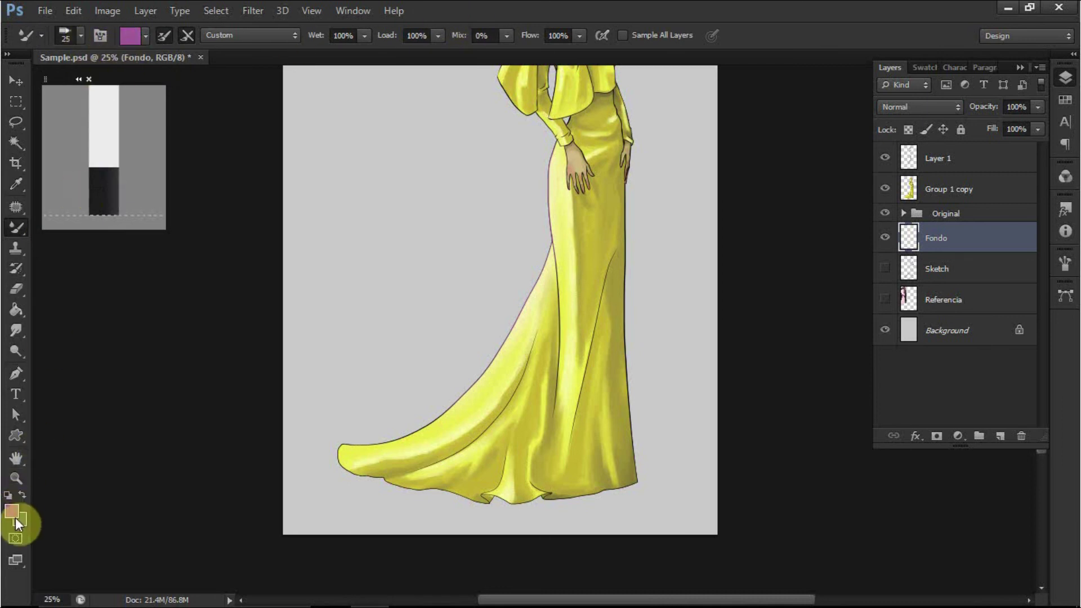
{"action": "left_click", "coordinate": [17, 517]}
{"action": "left_click_drag", "start_coordinate": [177, 270], "coordinate": [120, 309]}
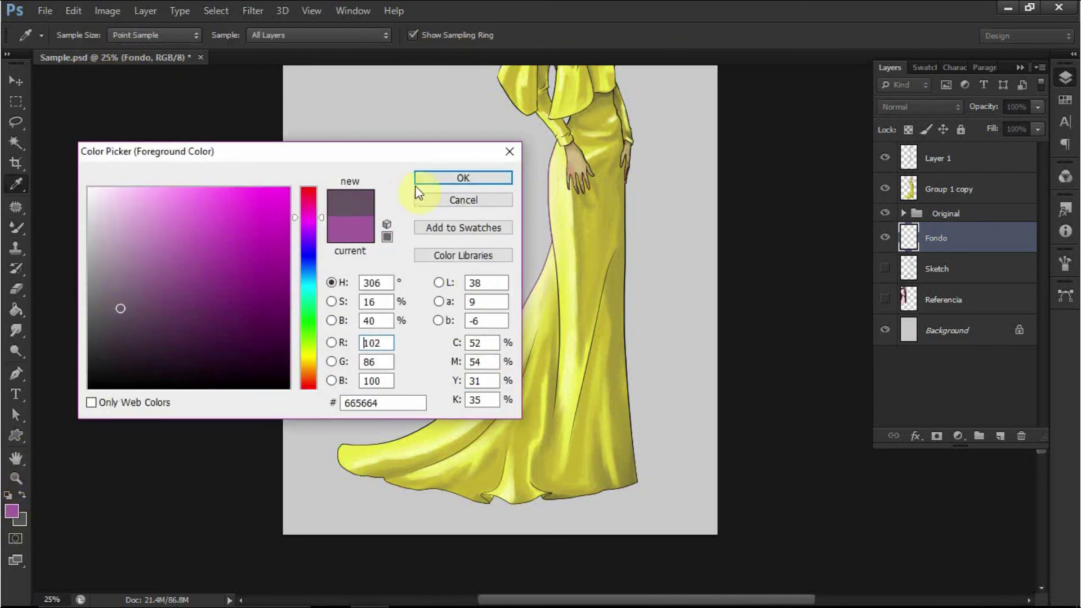
{"action": "left_click", "coordinate": [445, 179]}
- Set the brush to 70 px and paint a ground shadow beneath the hem and train on the Fondo layer
{"action": "right_click", "coordinate": [501, 284]}
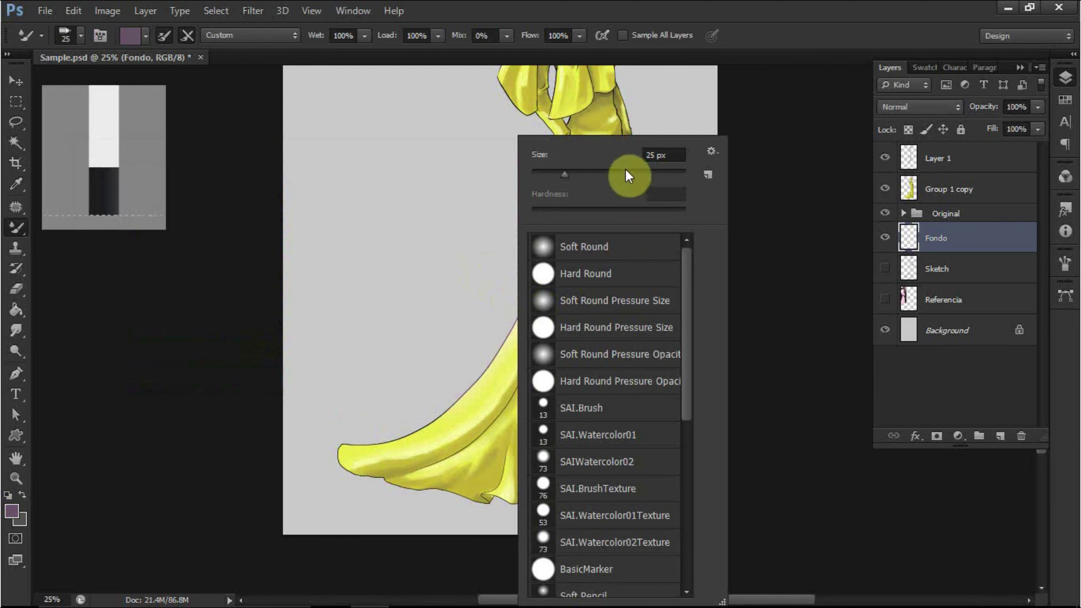
{"action": "mouse_move", "coordinate": [481, 485]}
{"action": "left_mouse_down"}
{"action": "mouse_move", "coordinate": [456, 493]}
{"action": "mouse_move", "coordinate": [541, 502]}
{"action": "mouse_move", "coordinate": [639, 478]}
{"action": "mouse_move", "coordinate": [685, 481]}
{"action": "mouse_move", "coordinate": [670, 475]}
{"action": "left_mouse_up"}
{"action": "mouse_move", "coordinate": [463, 501]}
{"action": "left_mouse_down"}
{"action": "mouse_move", "coordinate": [366, 476]}
{"action": "mouse_move", "coordinate": [503, 506]}
{"action": "mouse_move", "coordinate": [398, 479]}
{"action": "mouse_move", "coordinate": [459, 499]}
{"action": "mouse_move", "coordinate": [638, 500]}
{"action": "mouse_move", "coordinate": [626, 469]}
{"action": "mouse_move", "coordinate": [702, 474]}
{"action": "mouse_move", "coordinate": [624, 468]}
{"action": "mouse_move", "coordinate": [700, 478]}
{"action": "mouse_move", "coordinate": [569, 499]}
{"action": "mouse_move", "coordinate": [638, 495]}
{"action": "mouse_move", "coordinate": [525, 498]}
{"action": "mouse_move", "coordinate": [608, 499]}
{"action": "left_mouse_up"}
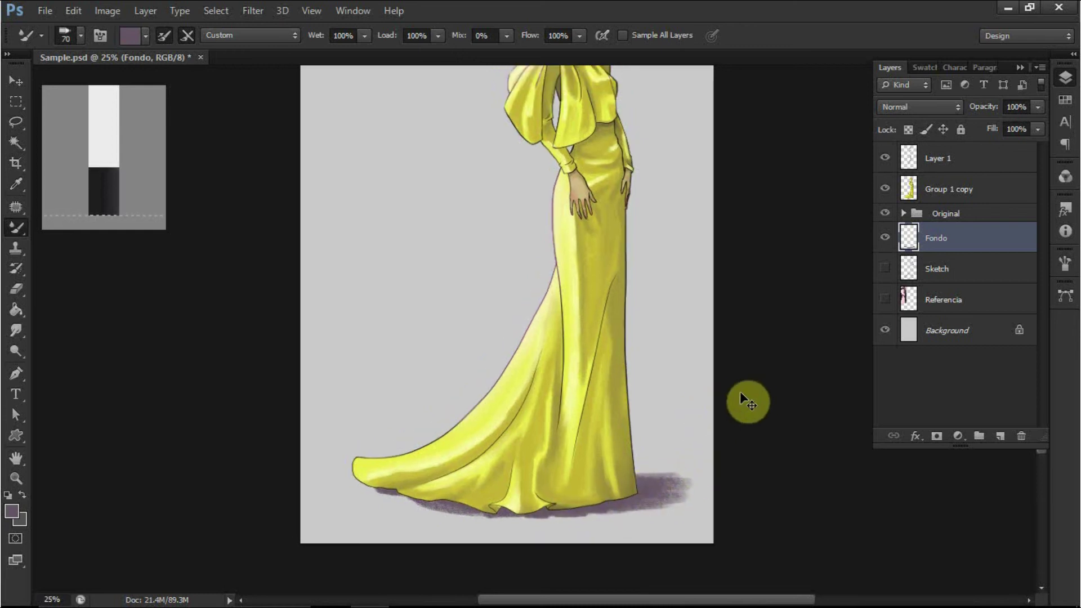
{"action": "key", "text": "ctrl+plus"}
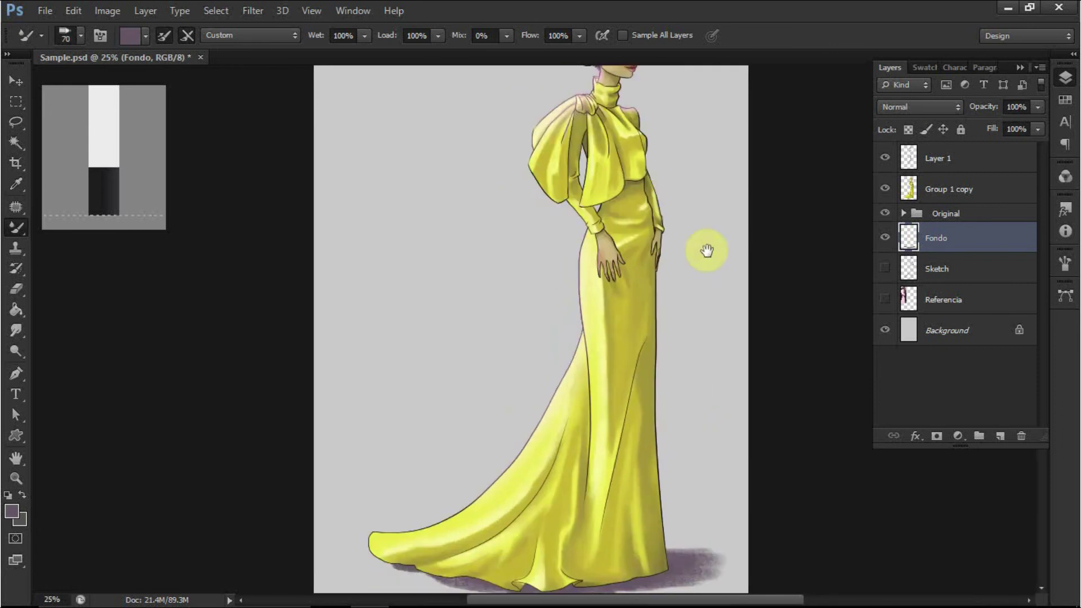
{"action": "left_click_drag", "start_coordinate": [691, 390], "coordinate": [709, 197]}
{"action": "mouse_move", "coordinate": [451, 416]}
{"action": "left_mouse_down"}
{"action": "mouse_move", "coordinate": [401, 404]}
{"action": "mouse_move", "coordinate": [410, 419]}
{"action": "mouse_move", "coordinate": [406, 409]}
{"action": "left_mouse_up"}
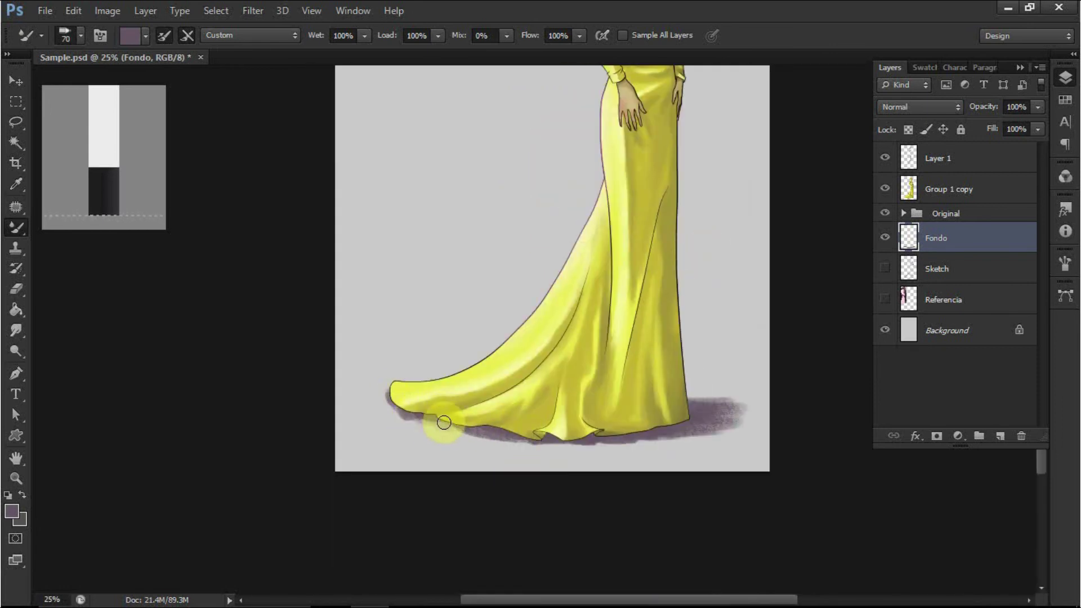
- Set the foreground colour to #332932 and the brush to 29 px, and darken the shadow close along the dress hem
{"action": "left_click", "coordinate": [11, 511]}
{"action": "left_click", "coordinate": [243, 319]}
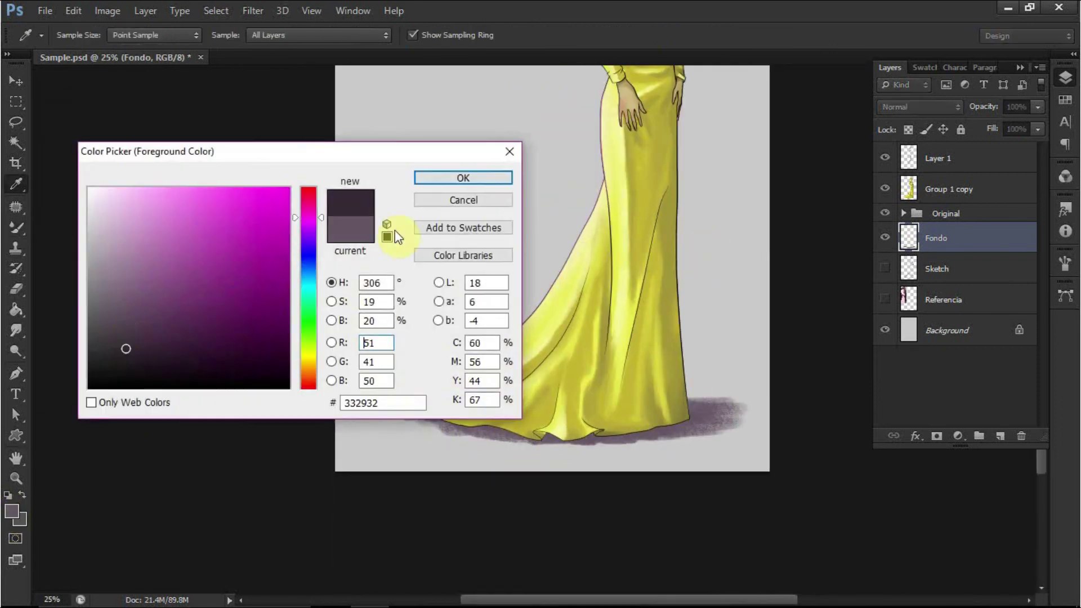
{"action": "left_click", "coordinate": [437, 176]}
{"action": "key", "text": "ctrl+plus"}
{"action": "right_click", "coordinate": [701, 349]}
{"action": "left_click", "coordinate": [755, 172]}
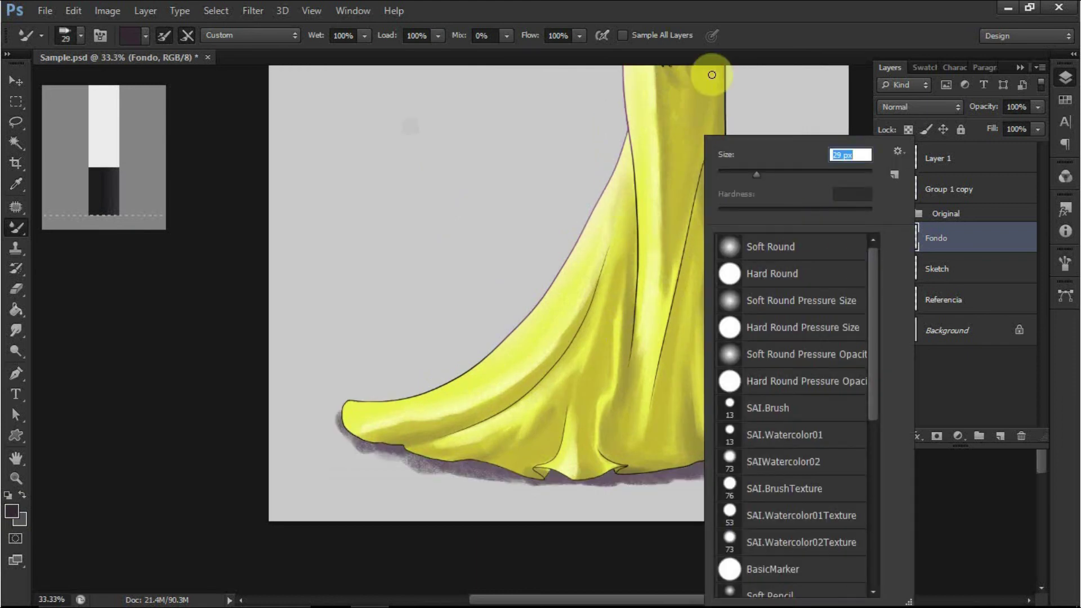
{"action": "key", "text": "Return"}
{"action": "left_click_drag", "start_coordinate": [651, 348], "coordinate": [584, 274]}
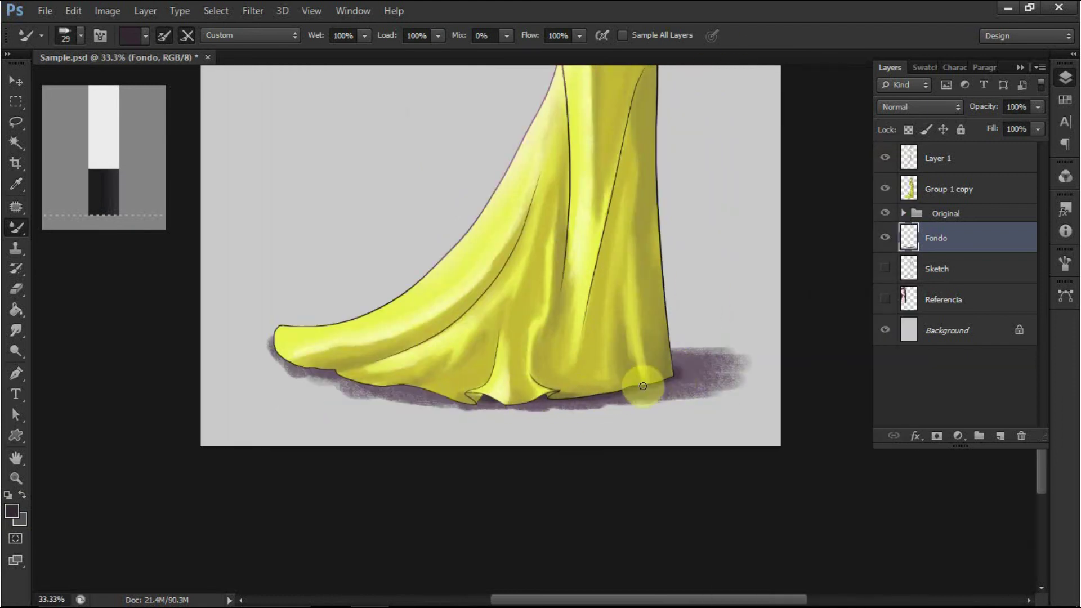
{"action": "left_click_drag", "start_coordinate": [748, 348], "coordinate": [721, 415]}
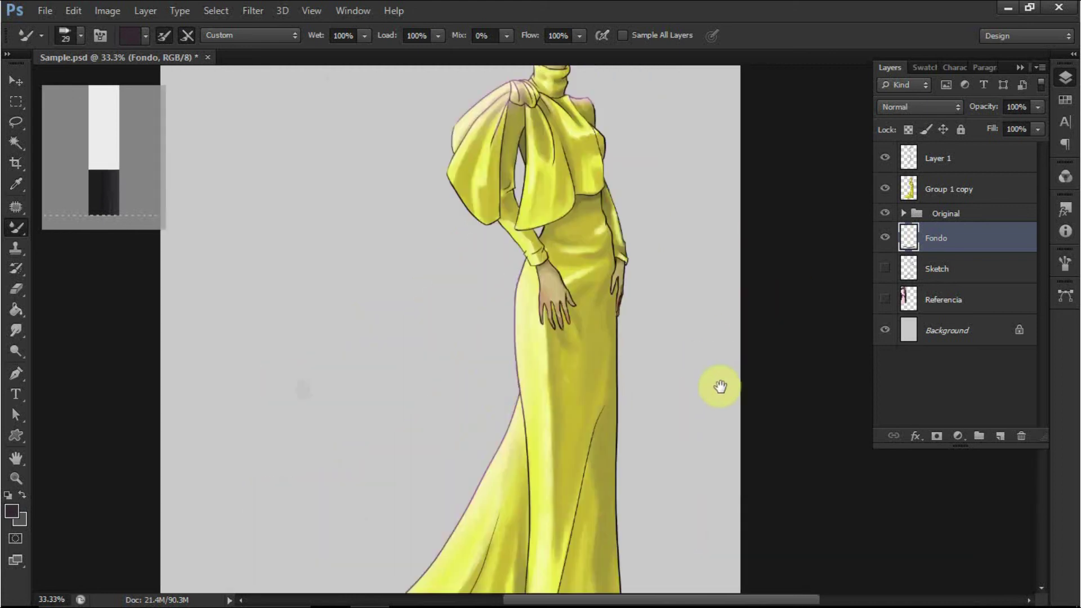
- Add a new layer directly above Background and activate the Gradient tool
{"action": "key", "text": "ctrl+minus"}
{"action": "key", "text": "ctrl+minus"}
{"action": "left_click", "coordinate": [935, 340]}
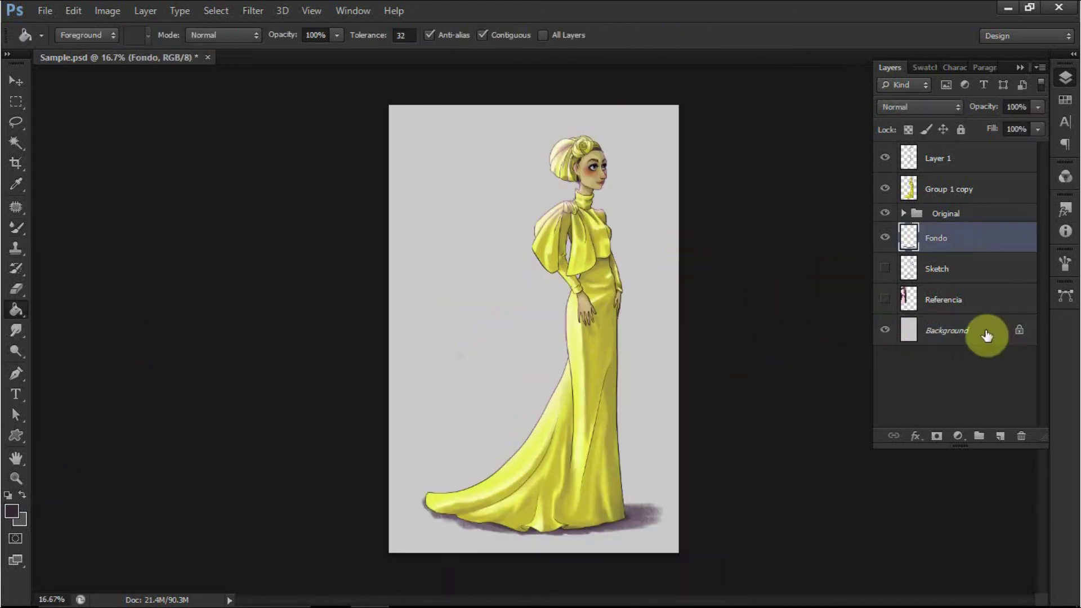
{"action": "left_click", "coordinate": [985, 336]}
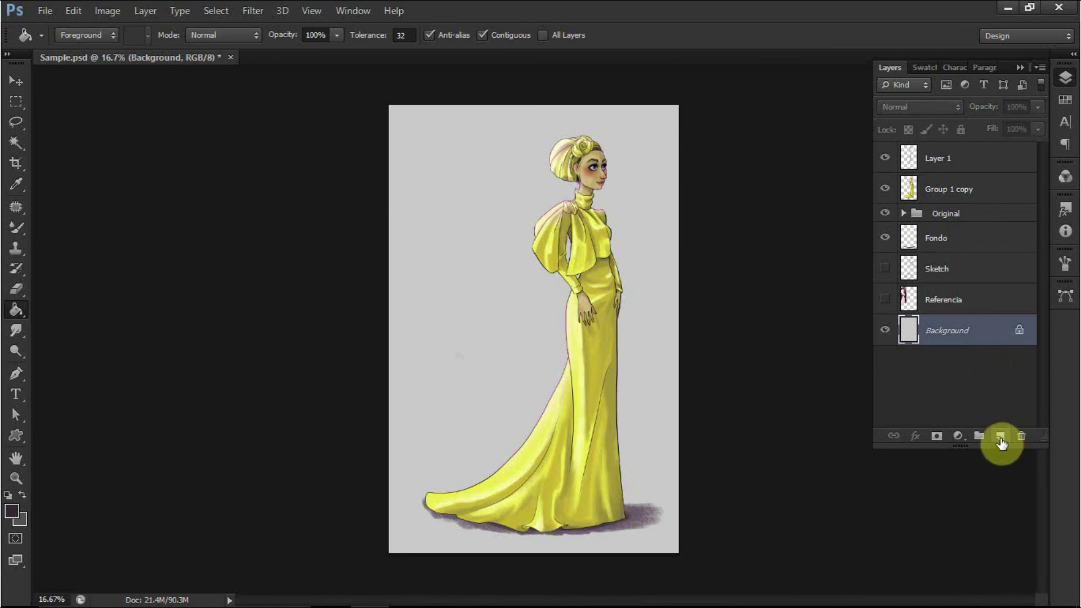
{"action": "left_click", "coordinate": [994, 441]}
{"action": "left_click_drag", "start_coordinate": [17, 307], "coordinate": [72, 308]}
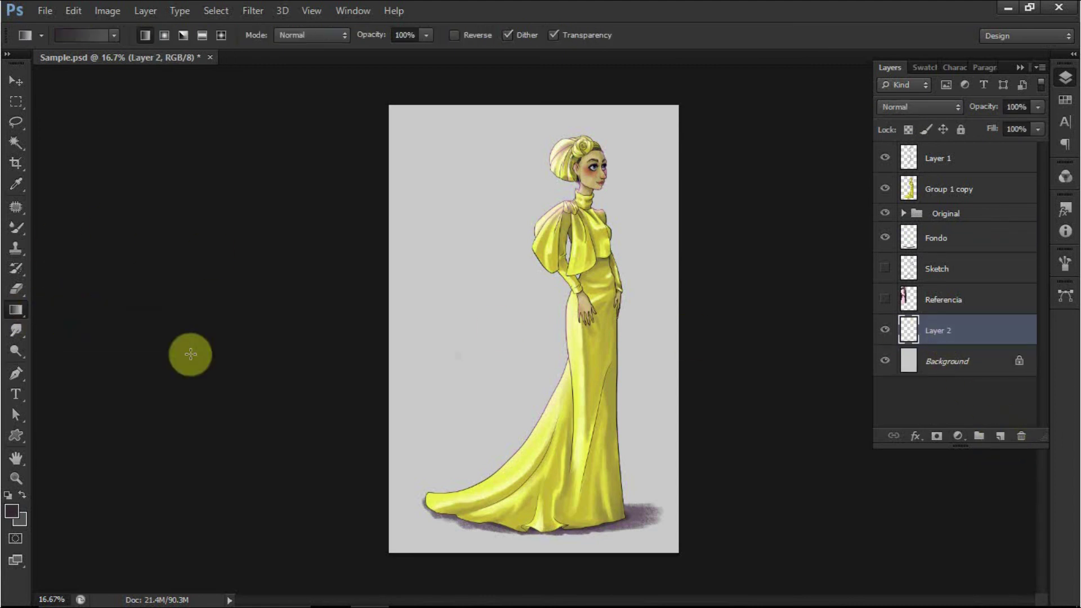
- Try a dark foreground-to-background linear gradient from the canvas's lower-right corner towards its centre, and undo it
{"action": "left_click_drag", "start_coordinate": [697, 552], "coordinate": [523, 338]}
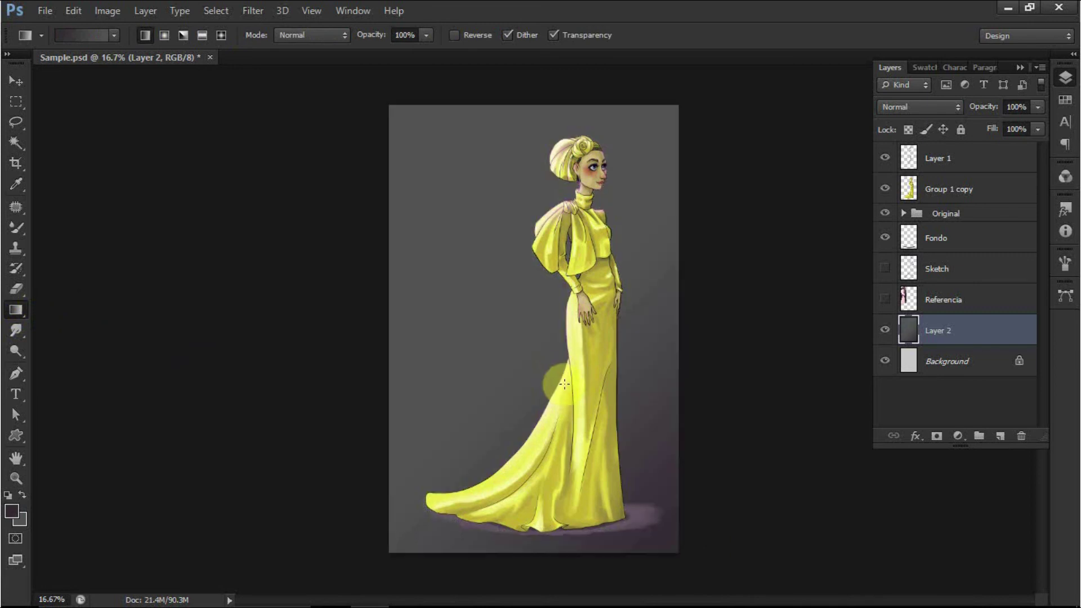
{"action": "key", "text": "ctrl+z"}
{"action": "left_click_drag", "start_coordinate": [695, 554], "coordinate": [566, 405]}
{"action": "key", "text": "ctrl+z"}
- Draw a foreground-to-transparent linear gradient from the canvas's lower-right corner up to the middle of the skirt
{"action": "left_click", "coordinate": [112, 35]}
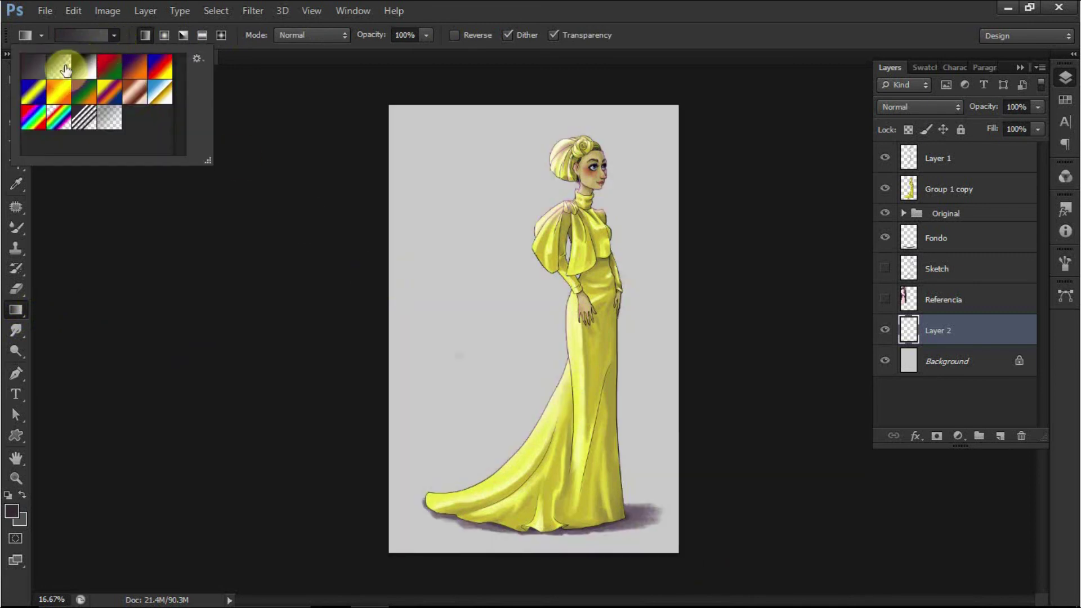
{"action": "left_click", "coordinate": [60, 67]}
{"action": "left_click", "coordinate": [688, 550]}
{"action": "left_click_drag", "start_coordinate": [689, 552], "coordinate": [570, 388]}
- Set the gradient layer's blend mode to Multiply and move it directly above the Fondo layer
{"action": "left_click", "coordinate": [926, 106]}
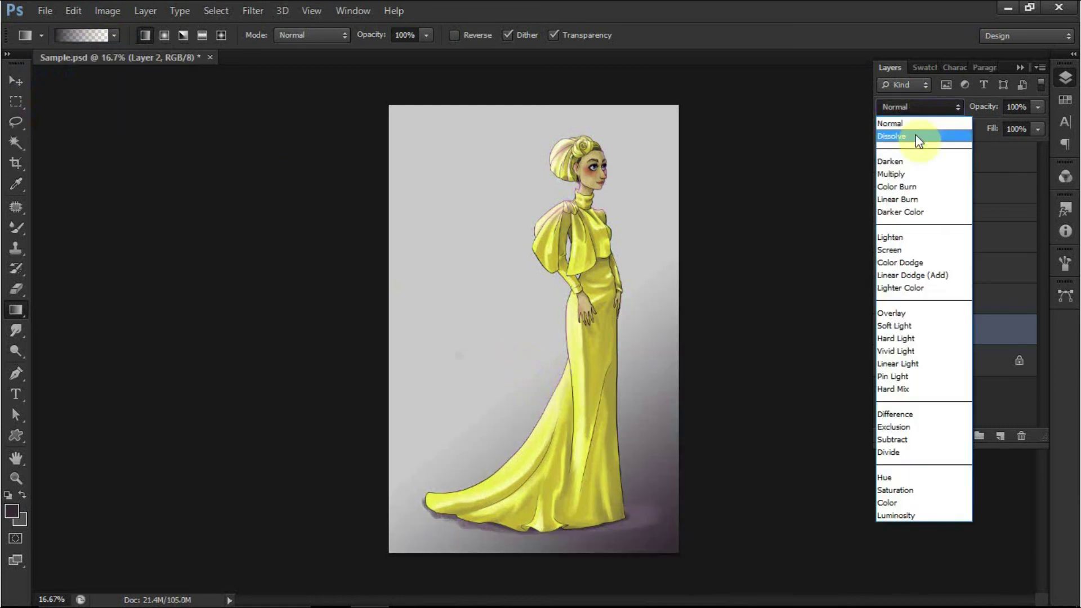
{"action": "left_click", "coordinate": [904, 173]}
{"action": "left_click_drag", "start_coordinate": [972, 330], "coordinate": [921, 232]}
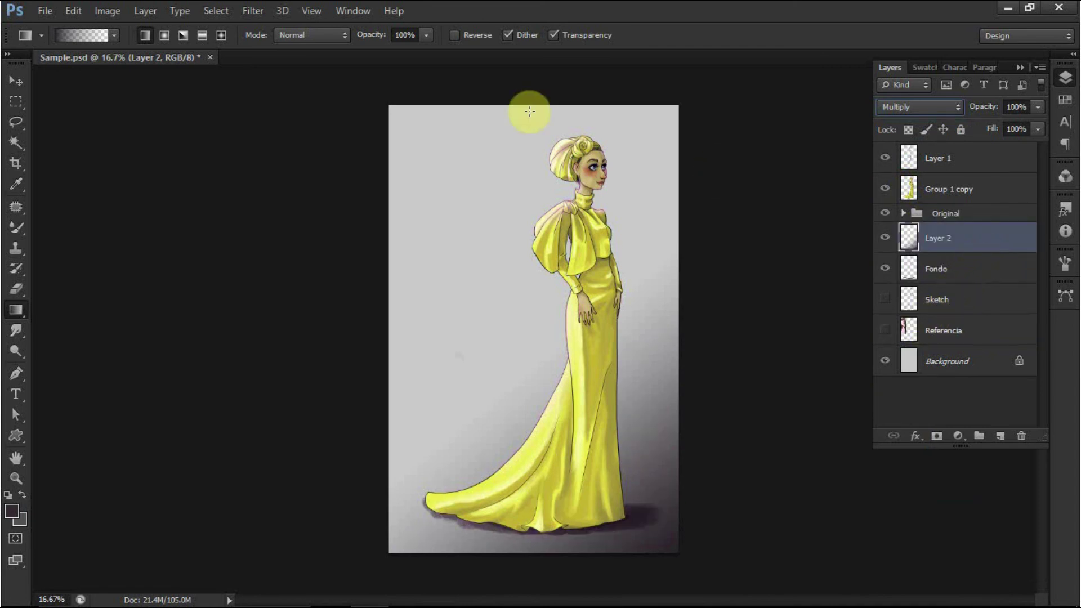
- Deselect all layers, review the whole figure and save the document
{"action": "left_click", "coordinate": [15, 82]}
{"action": "left_click", "coordinate": [197, 179]}
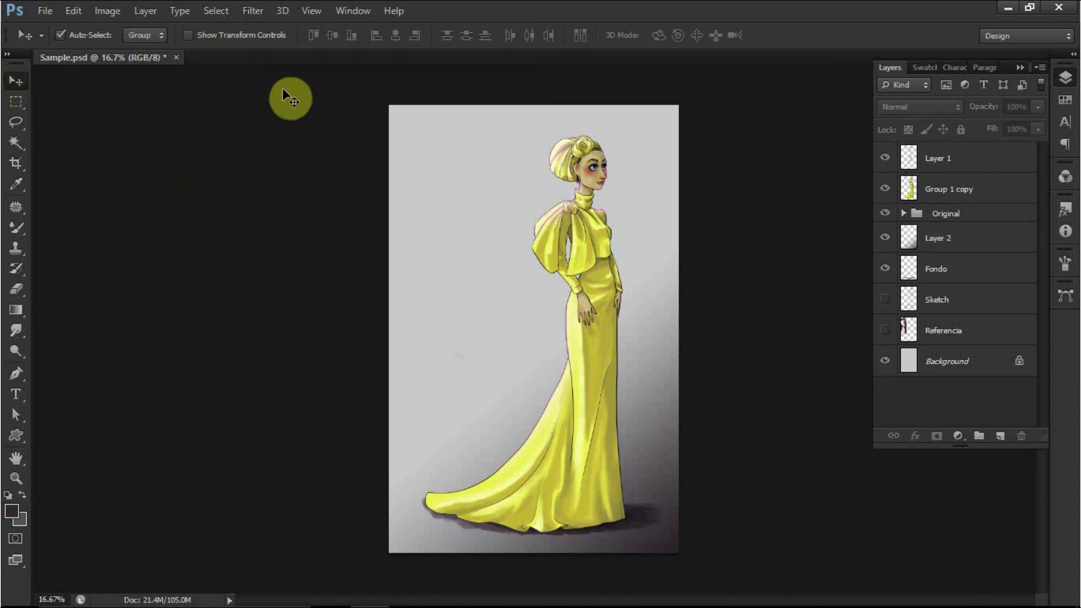
{"action": "key", "text": "ctrl+plus"}
{"action": "left_click_drag", "start_coordinate": [730, 165], "coordinate": [673, 304]}
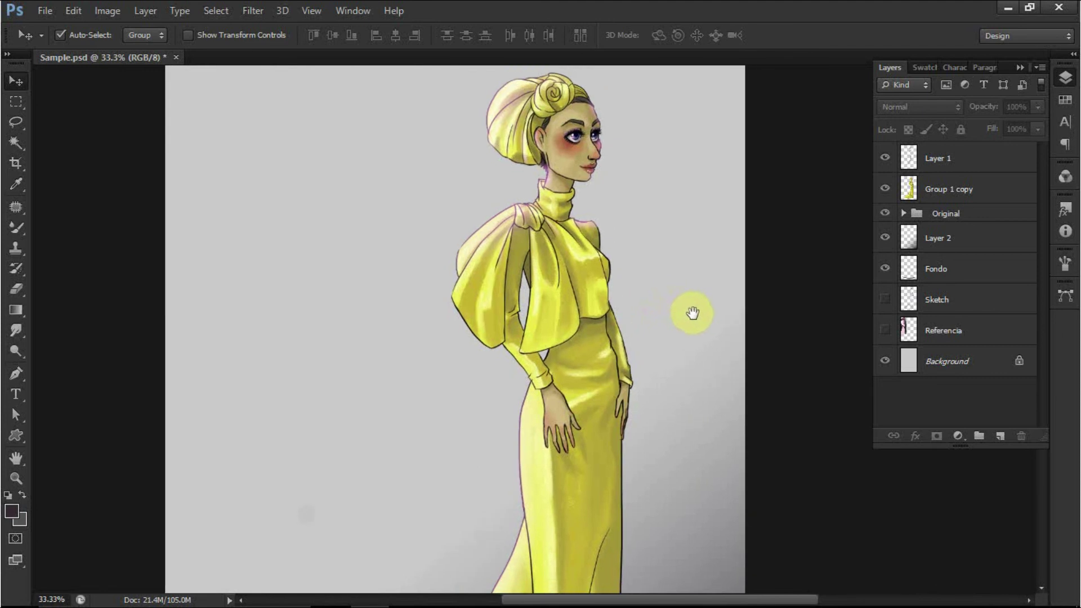
{"action": "key", "text": "ctrl+minus"}
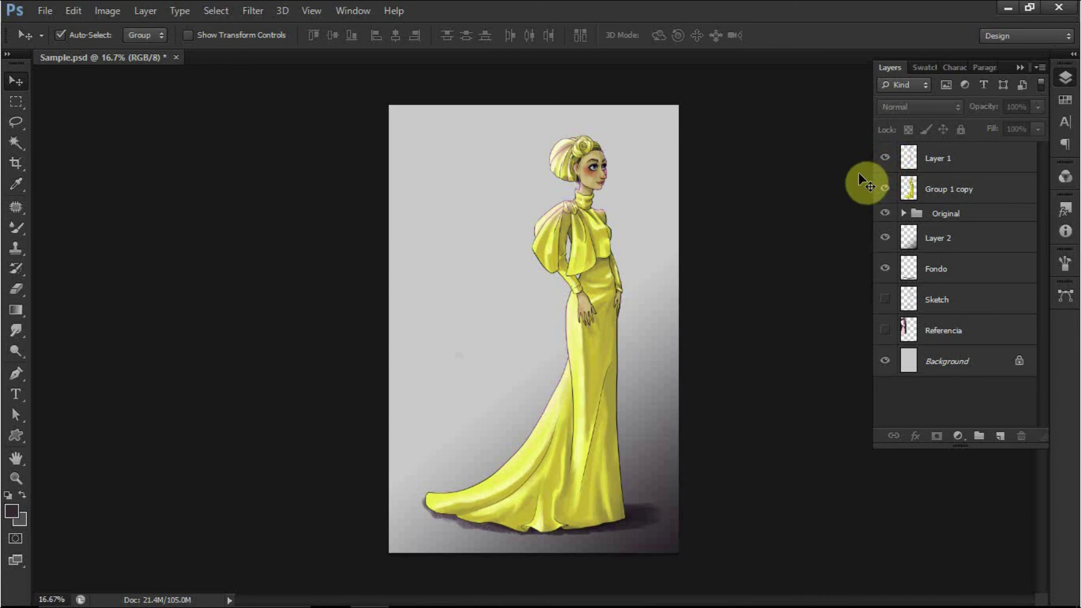
{"action": "key", "text": "ctrl+s"}
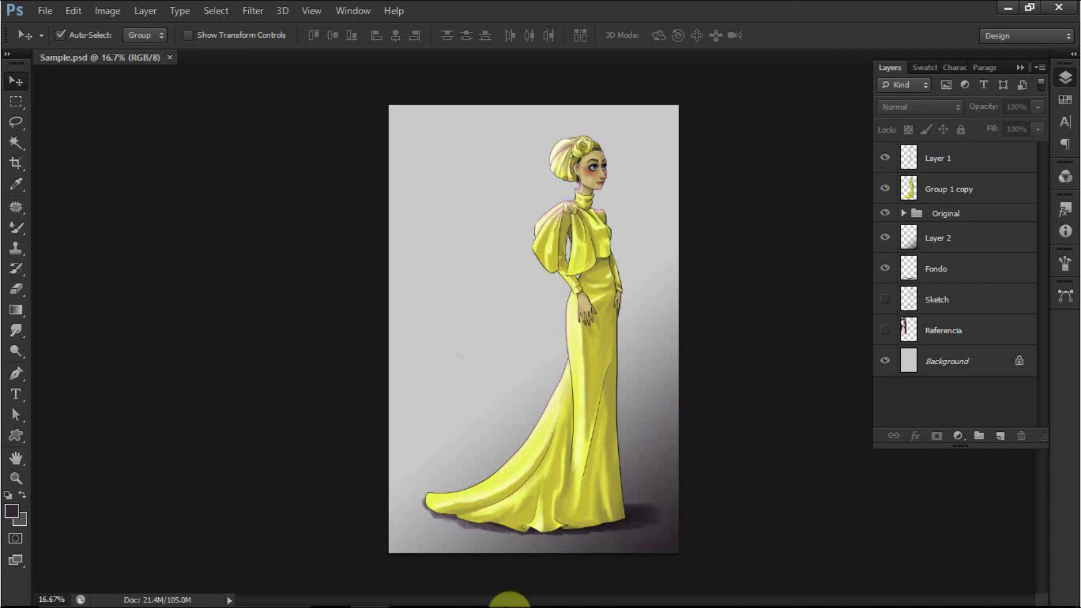
{"action": "mouse_move", "coordinate": [404, 576]}
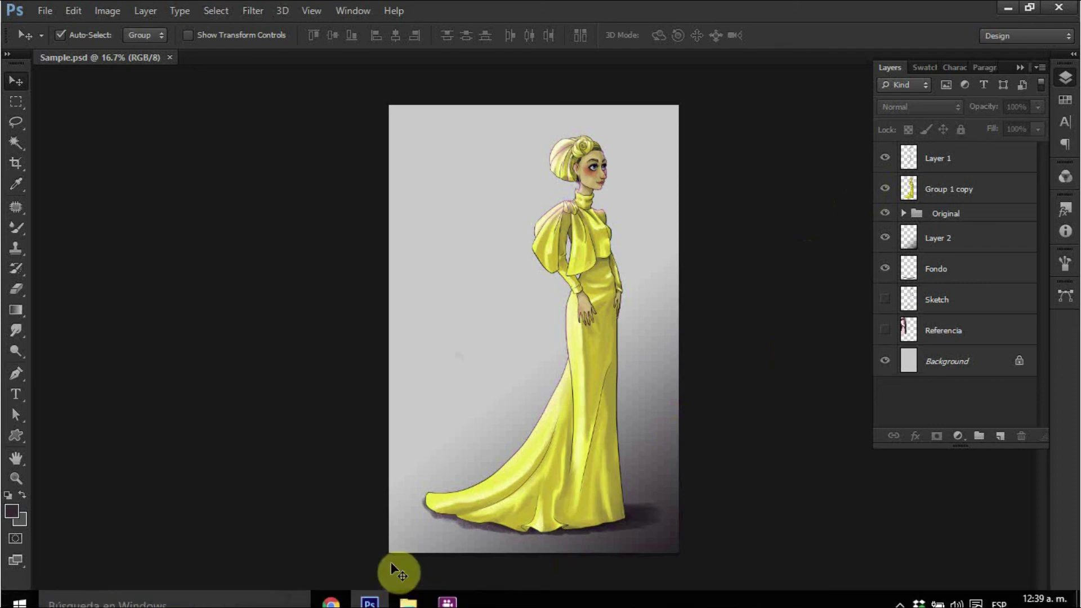